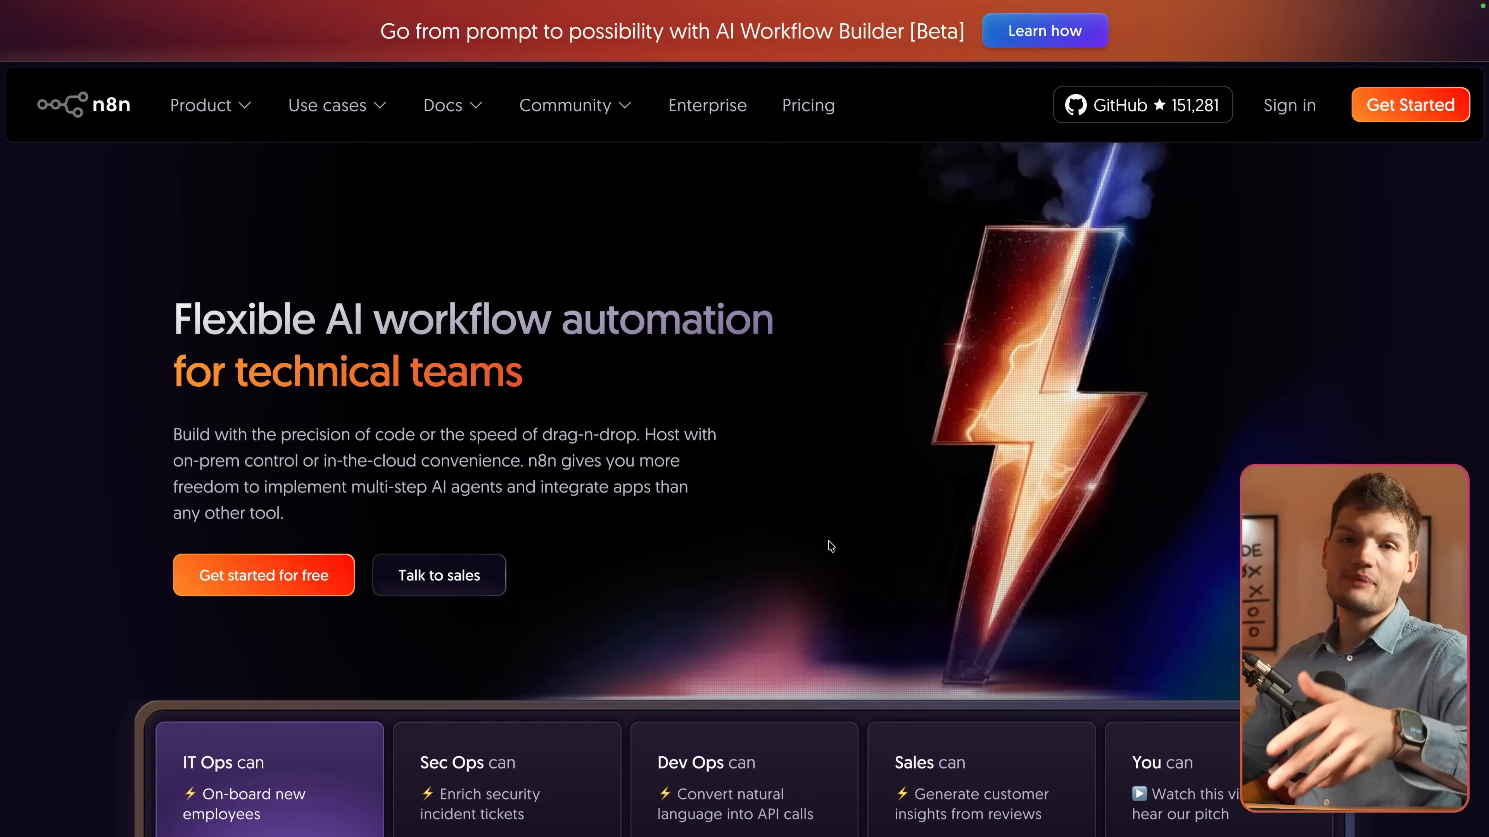
# Examine the example AI Agent workflow on the n8n homepage, including its model, memory, tools, manager condition and Slack actions
pyautogui.scroll(-10, 831, 547)
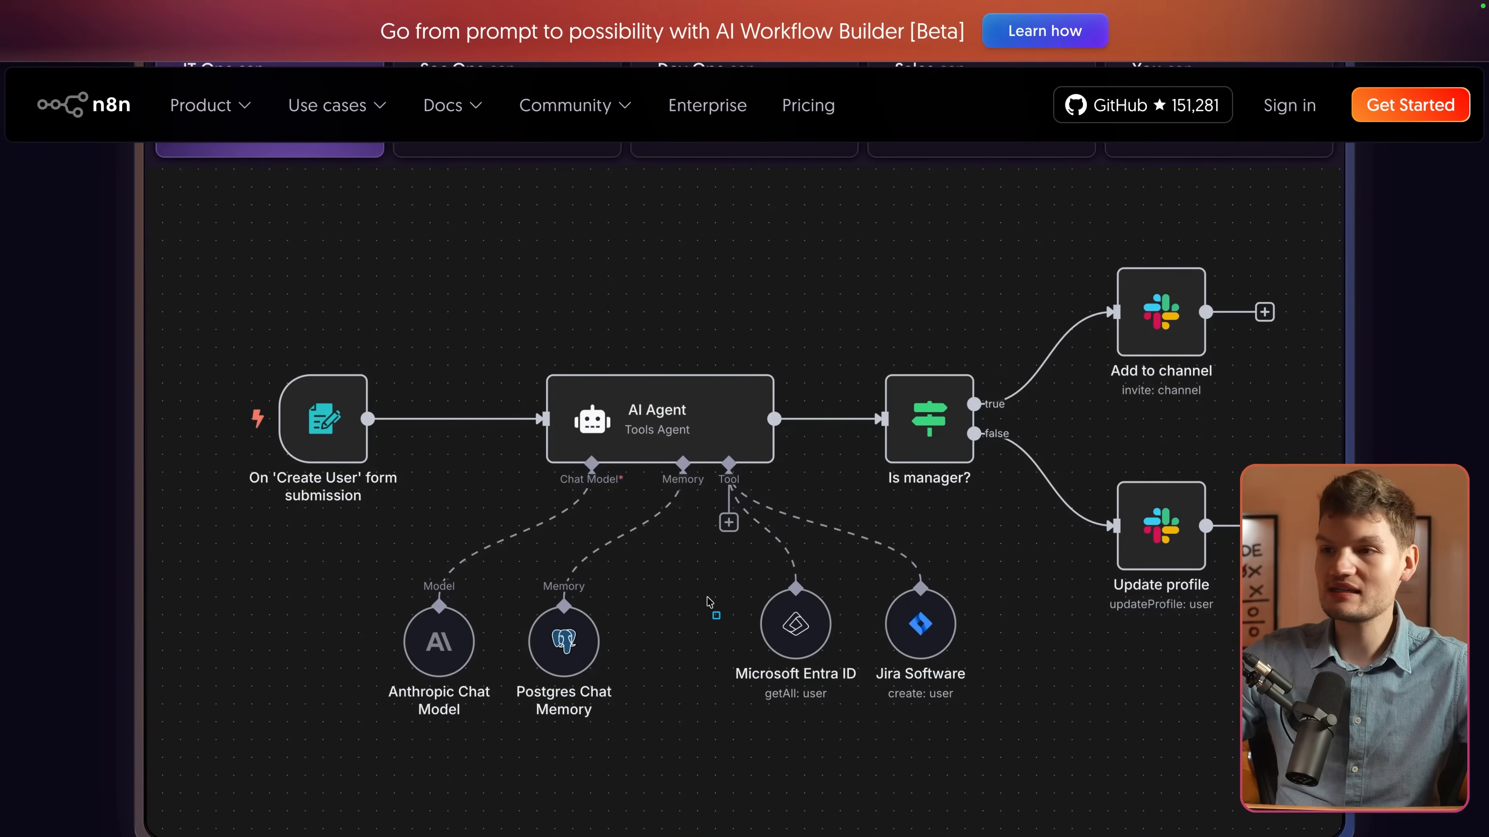
pyautogui.moveTo(736, 570); pyautogui.dragTo(994, 730)
pyautogui.moveTo(365, 566)
pyautogui.mouseDown()
pyautogui.moveTo(655, 733)
pyautogui.moveTo(496, 733)
pyautogui.mouseUp()
pyautogui.moveTo(519, 566); pyautogui.dragTo(622, 741)
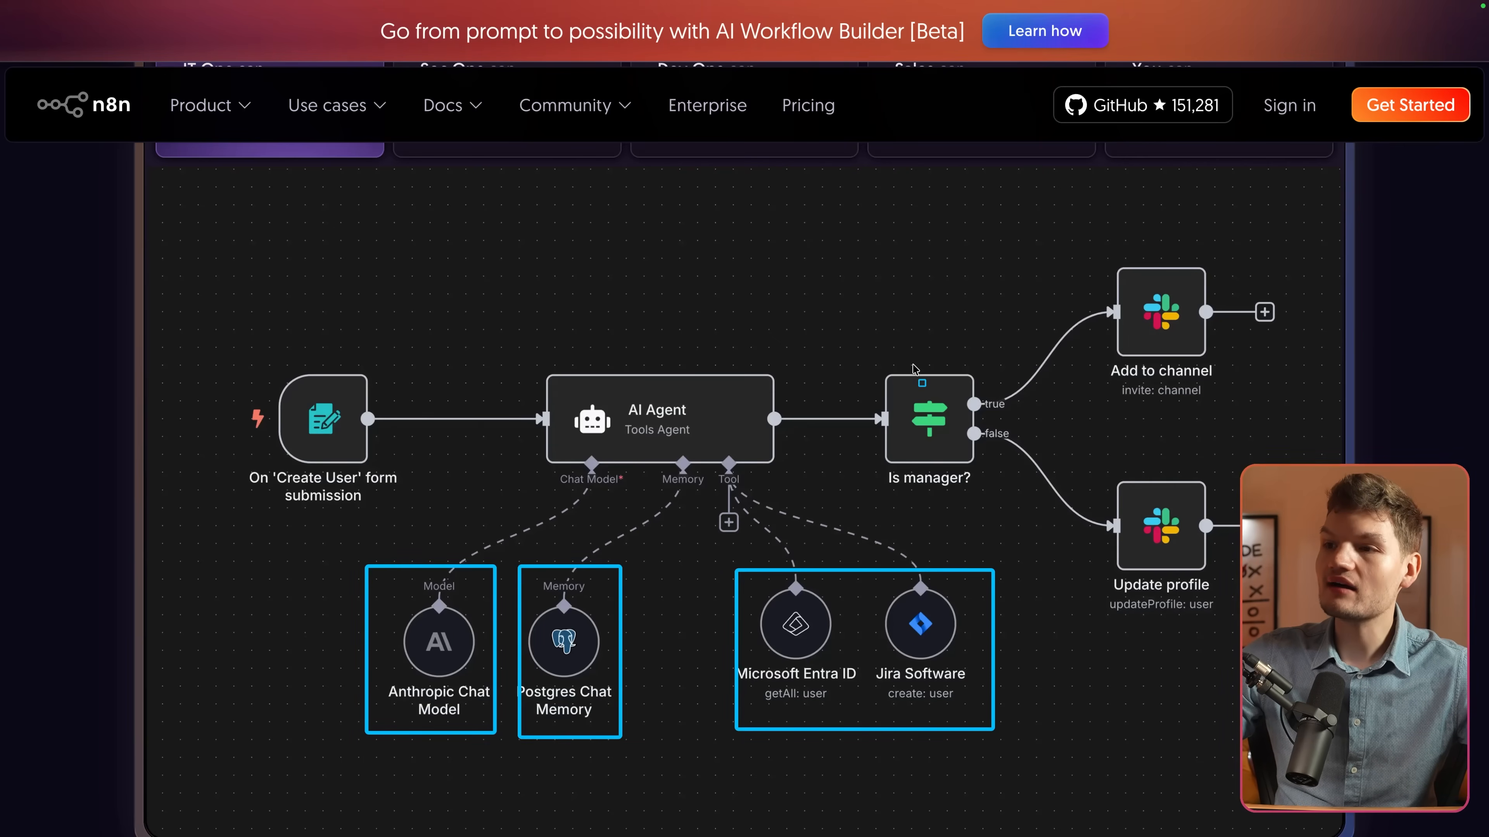
pyautogui.moveTo(848, 311)
pyautogui.mouseDown()
pyautogui.moveTo(1017, 496)
pyautogui.moveTo(1017, 538)
pyautogui.mouseUp()
pyautogui.moveTo(1064, 229)
pyautogui.mouseDown()
pyautogui.moveTo(1130, 265)
pyautogui.moveTo(1295, 434)
pyautogui.mouseUp()
pyautogui.moveTo(1070, 473); pyautogui.dragTo(1289, 633)
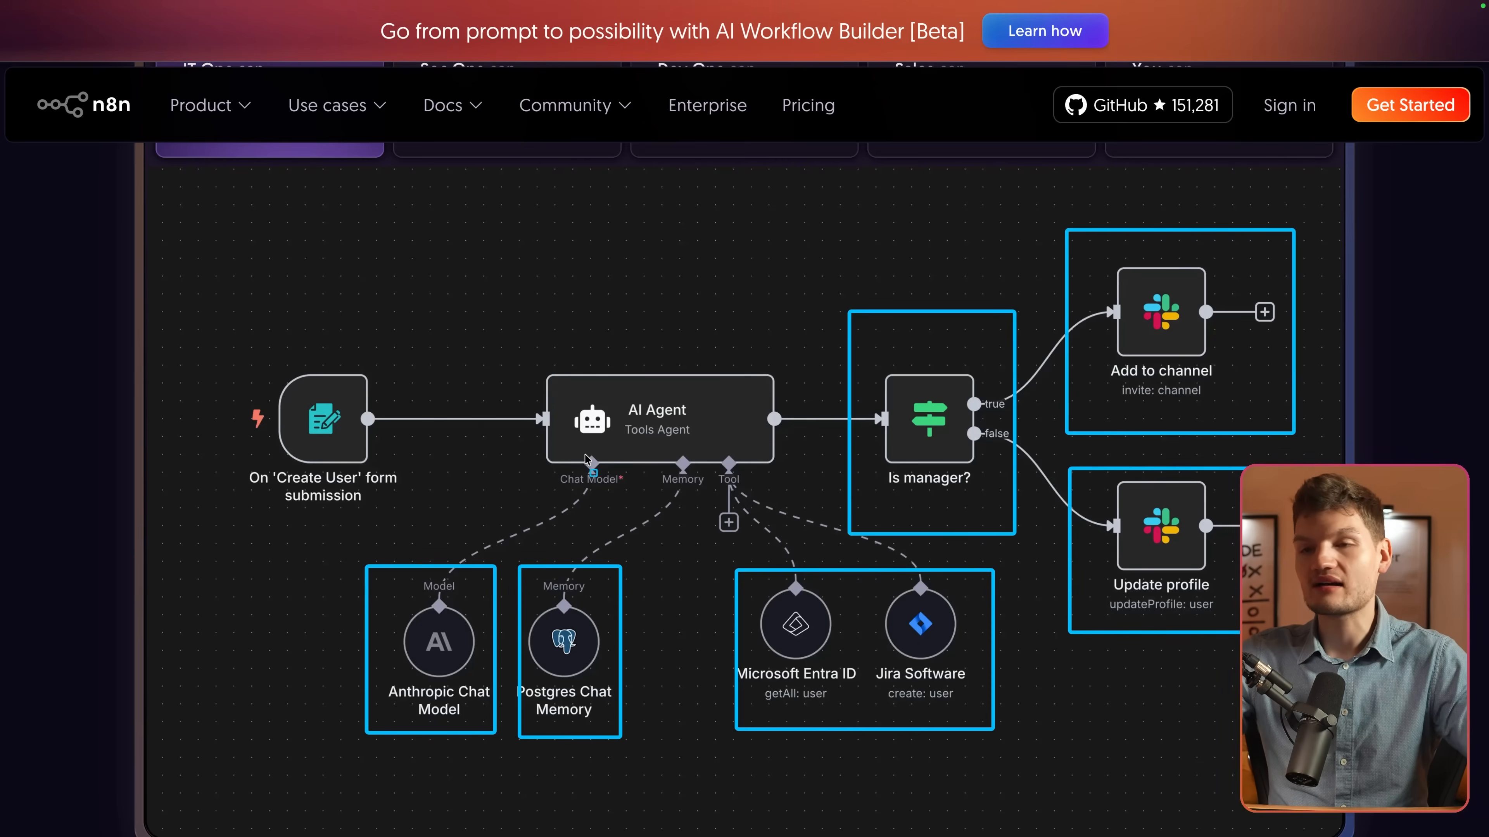
pyautogui.press('Escape')
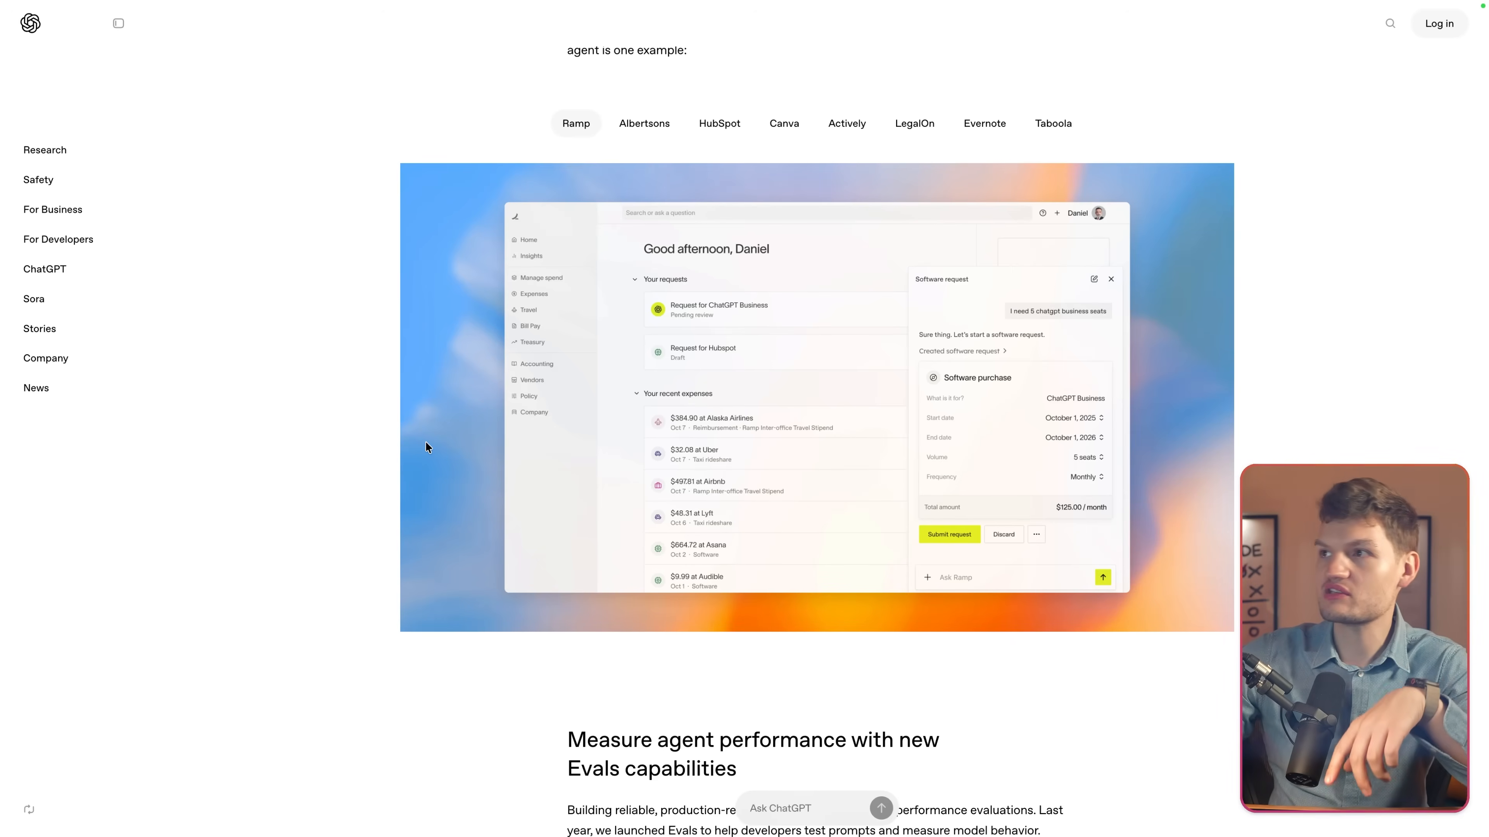
# Log in to the OpenAI API platform and open Agent Builder
pyautogui.moveTo(1446, 31)
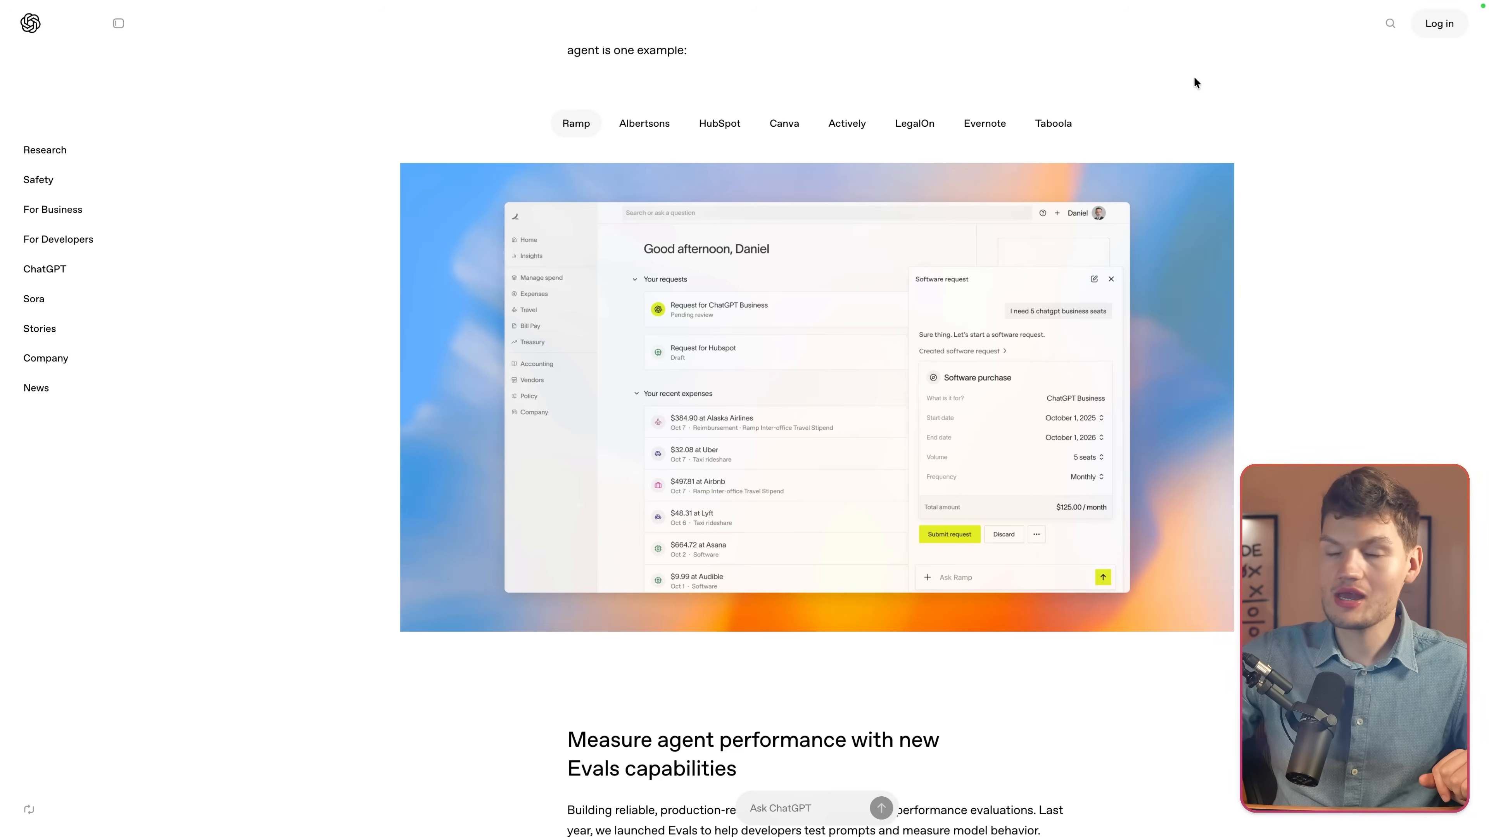
pyautogui.click(1425, 86)
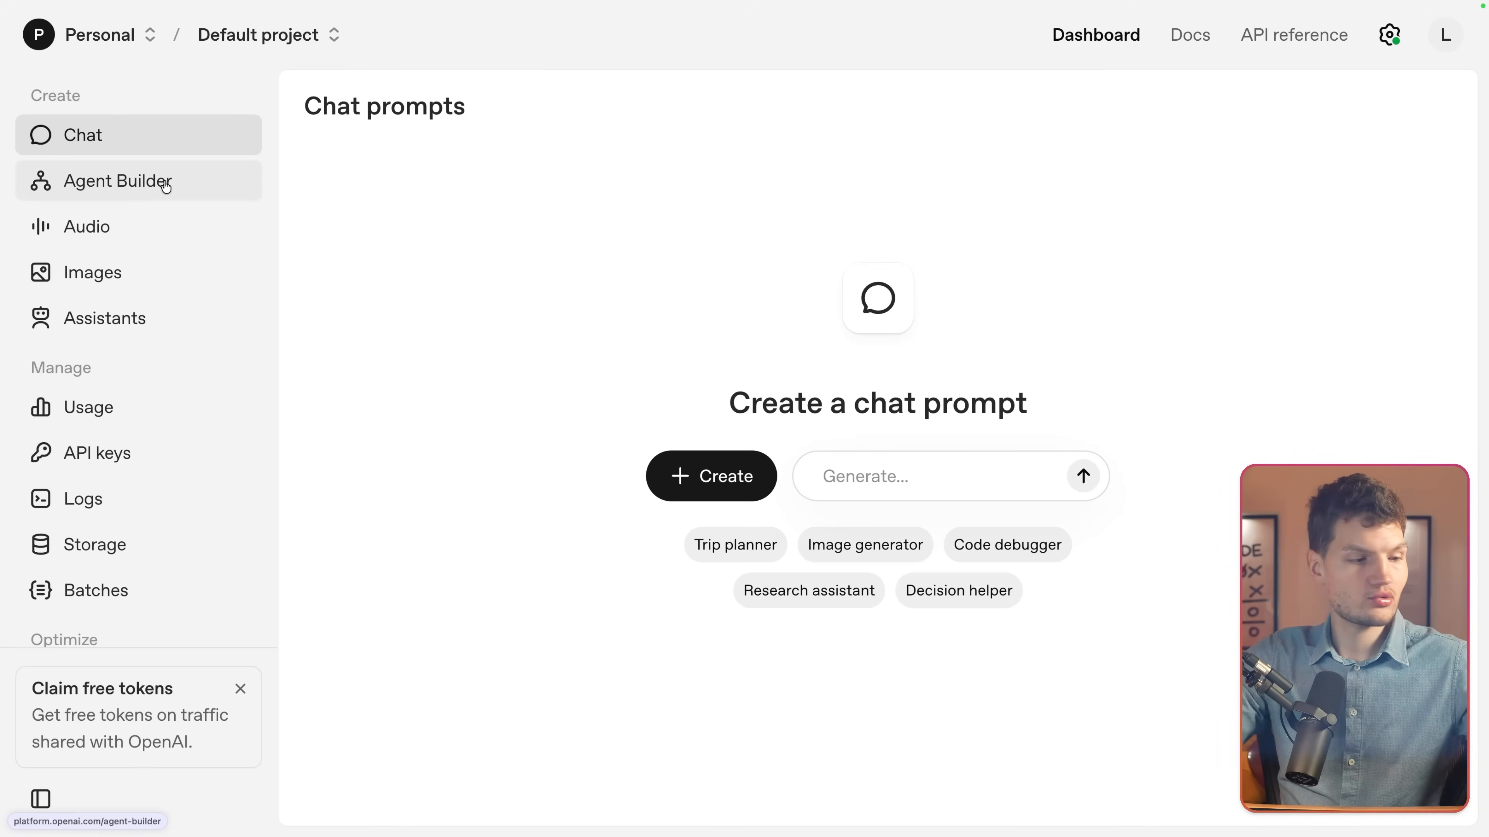
pyautogui.moveTo(425, 174)
pyautogui.mouseDown()
pyautogui.moveTo(255, 193)
pyautogui.moveTo(284, 175)
pyautogui.mouseUp()
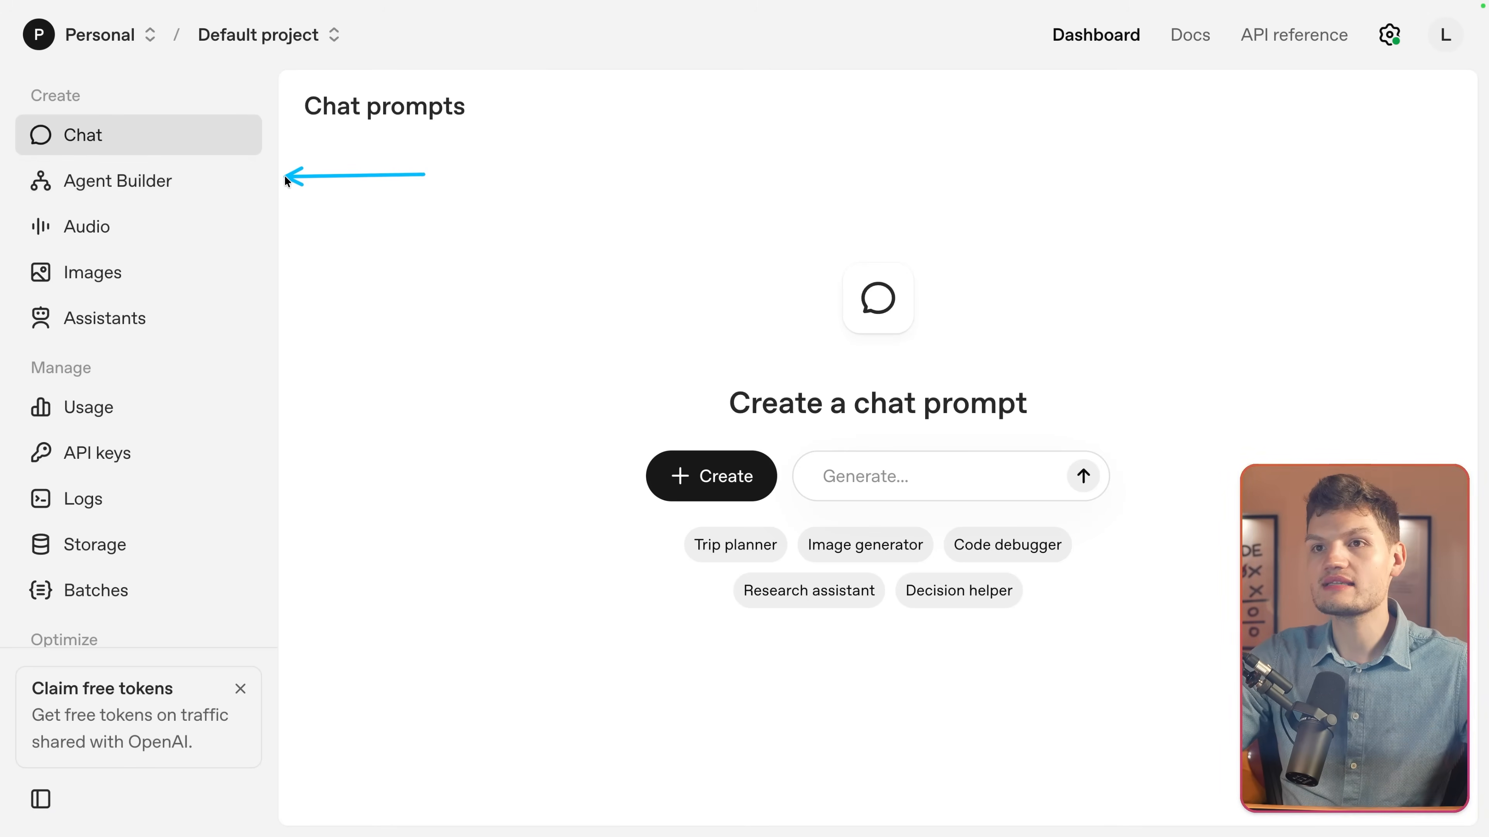
pyautogui.click(198, 187)
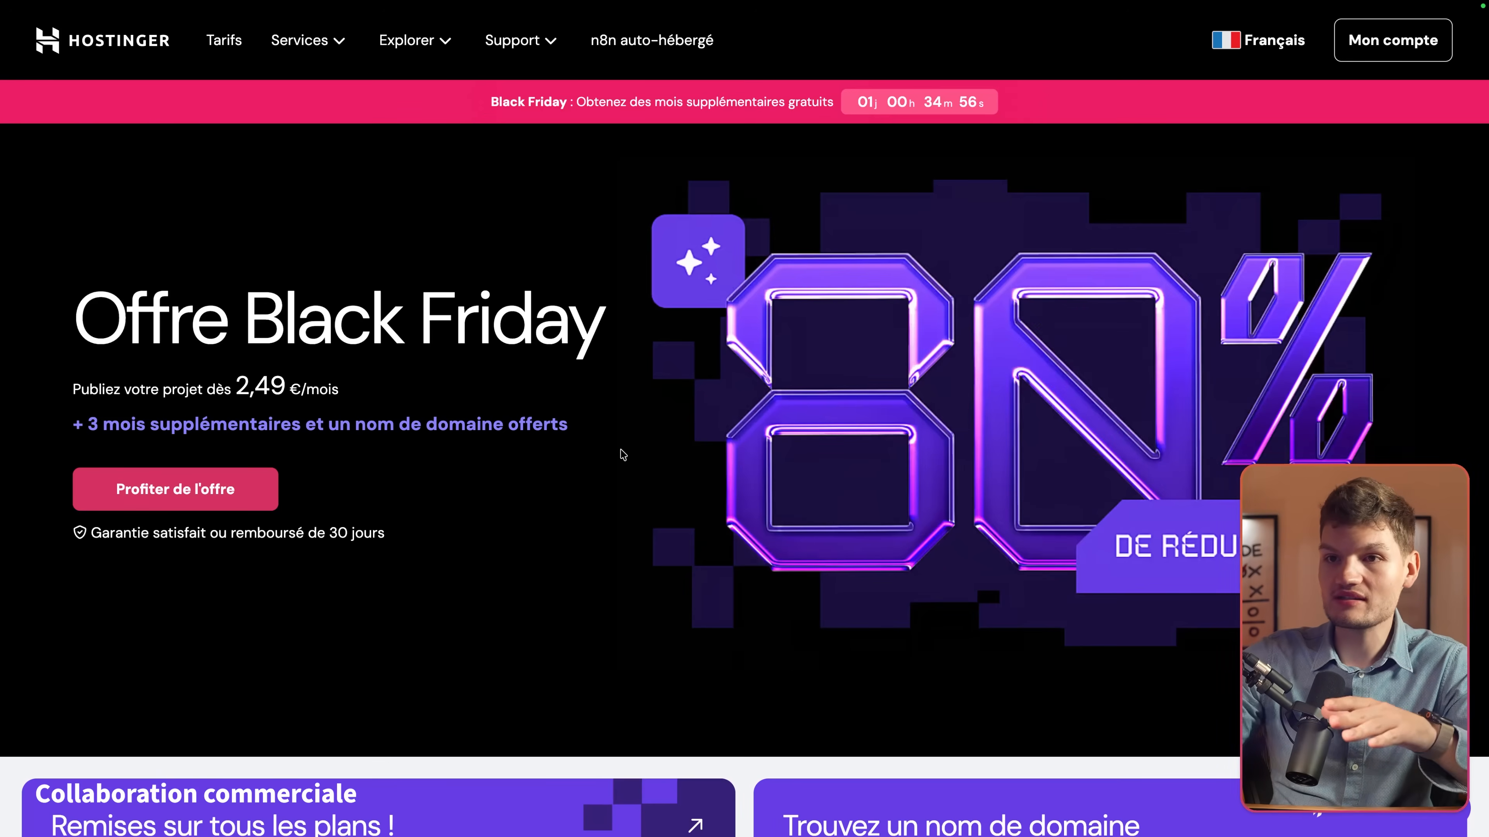
# Review the n8n pricing page and set the Pro plan to 50K executions to check its price
pyautogui.moveTo(2, 176)
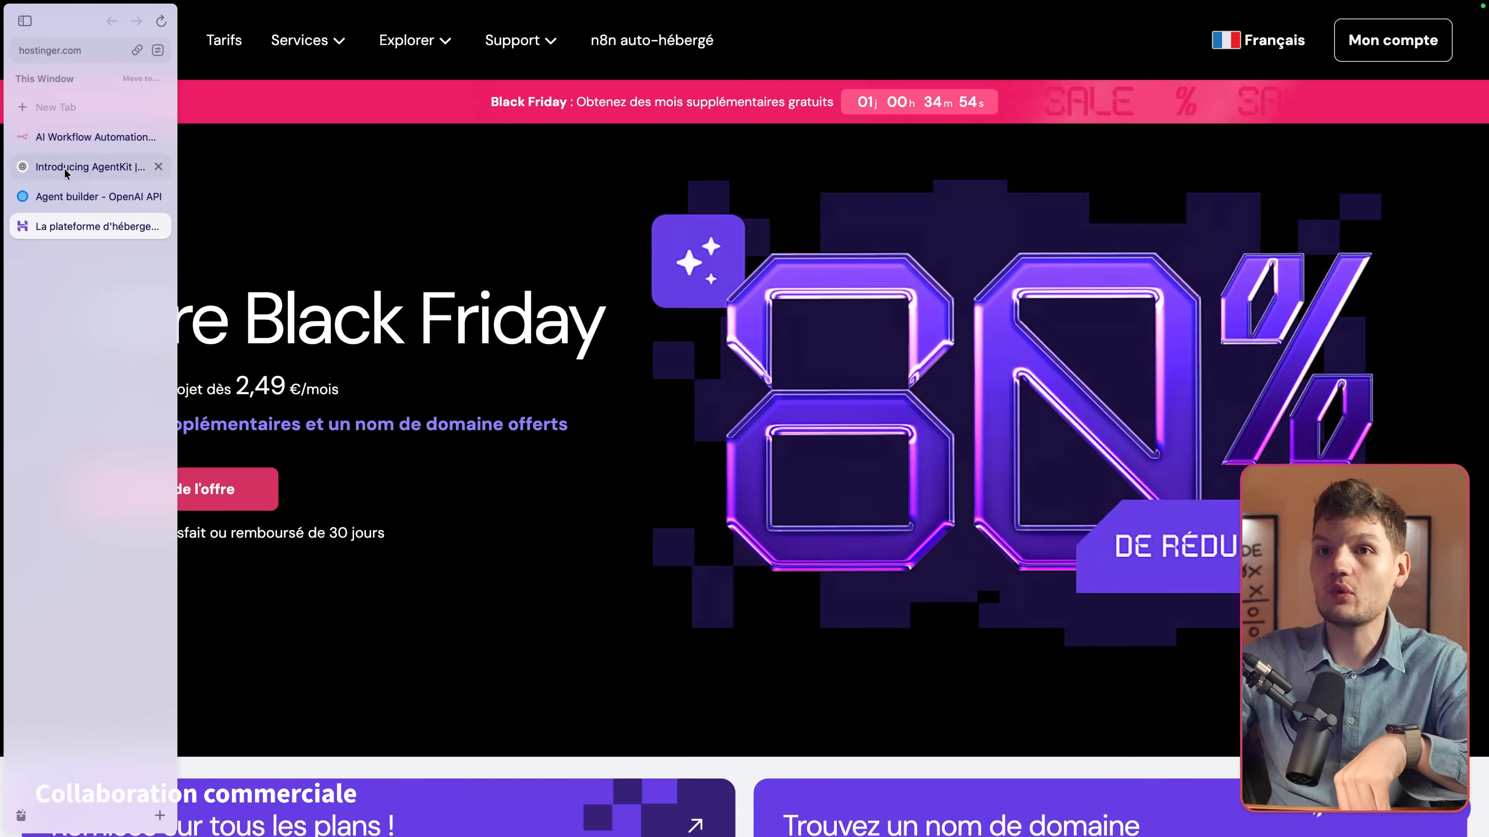
pyautogui.click(67, 139)
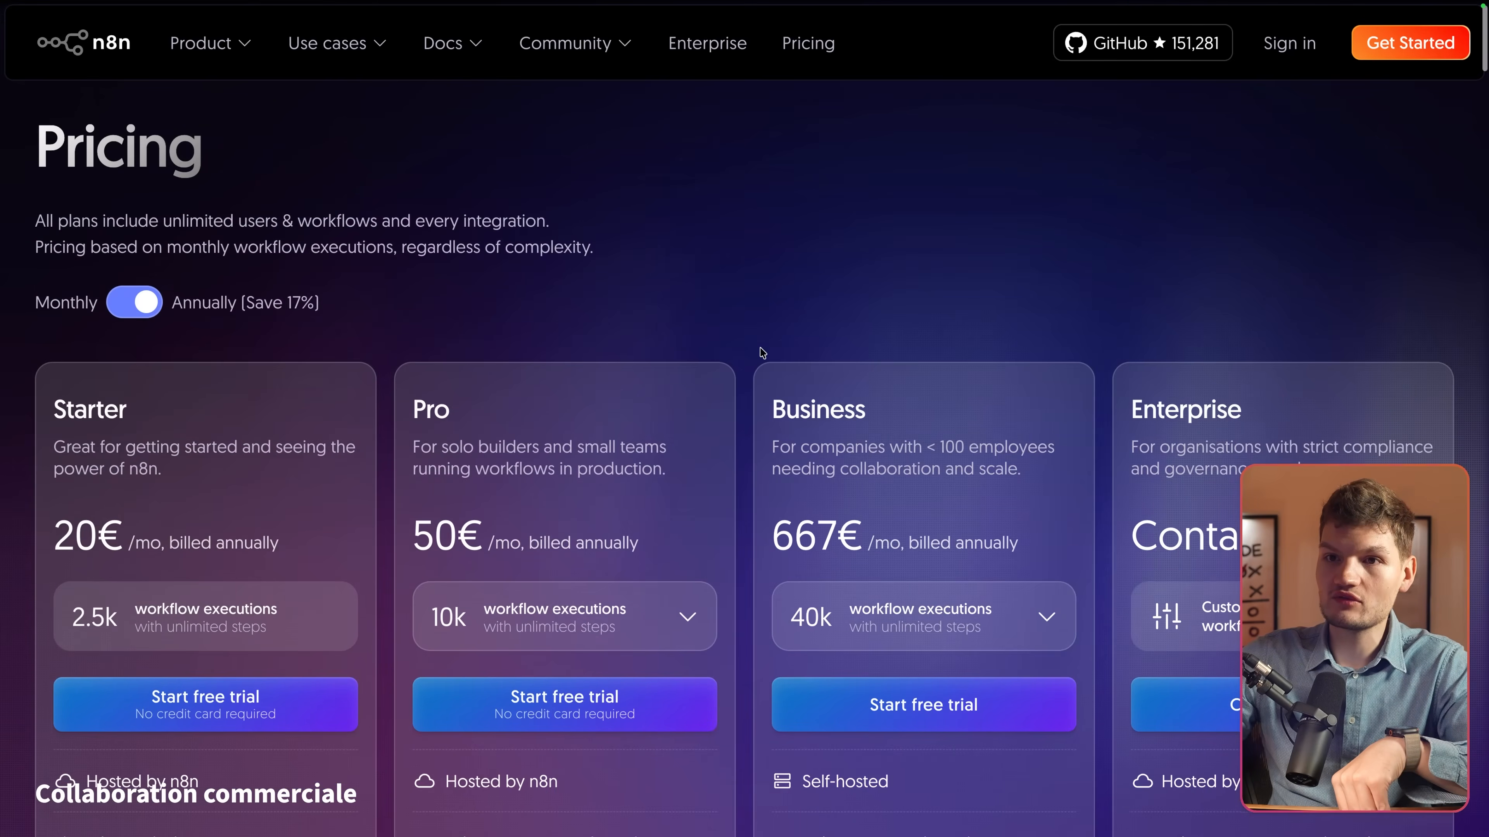
pyautogui.scroll(-4, 765, 351)
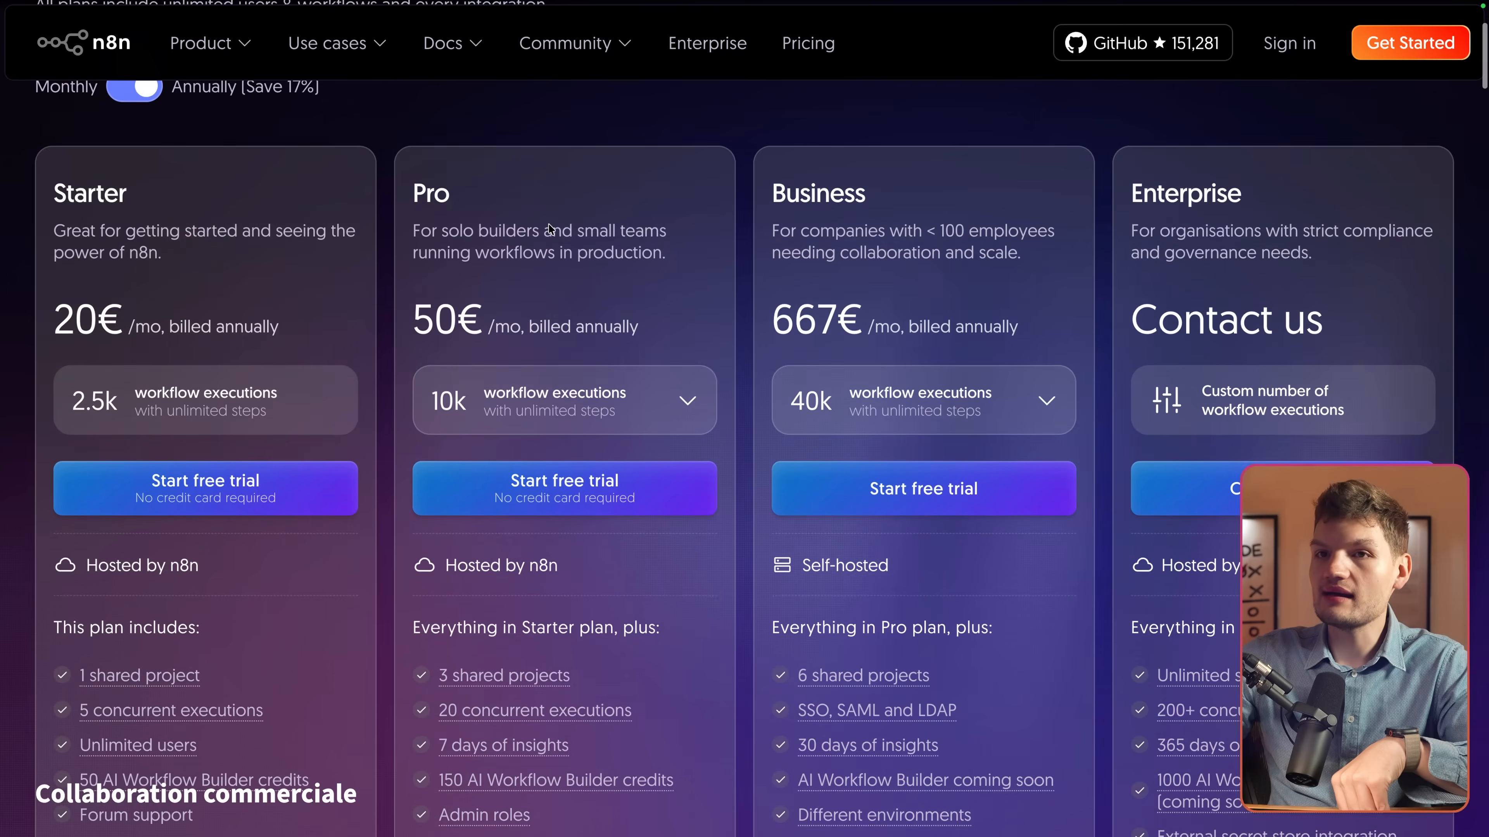
pyautogui.scroll(-3, 550, 229)
pyautogui.scroll(2, 549, 229)
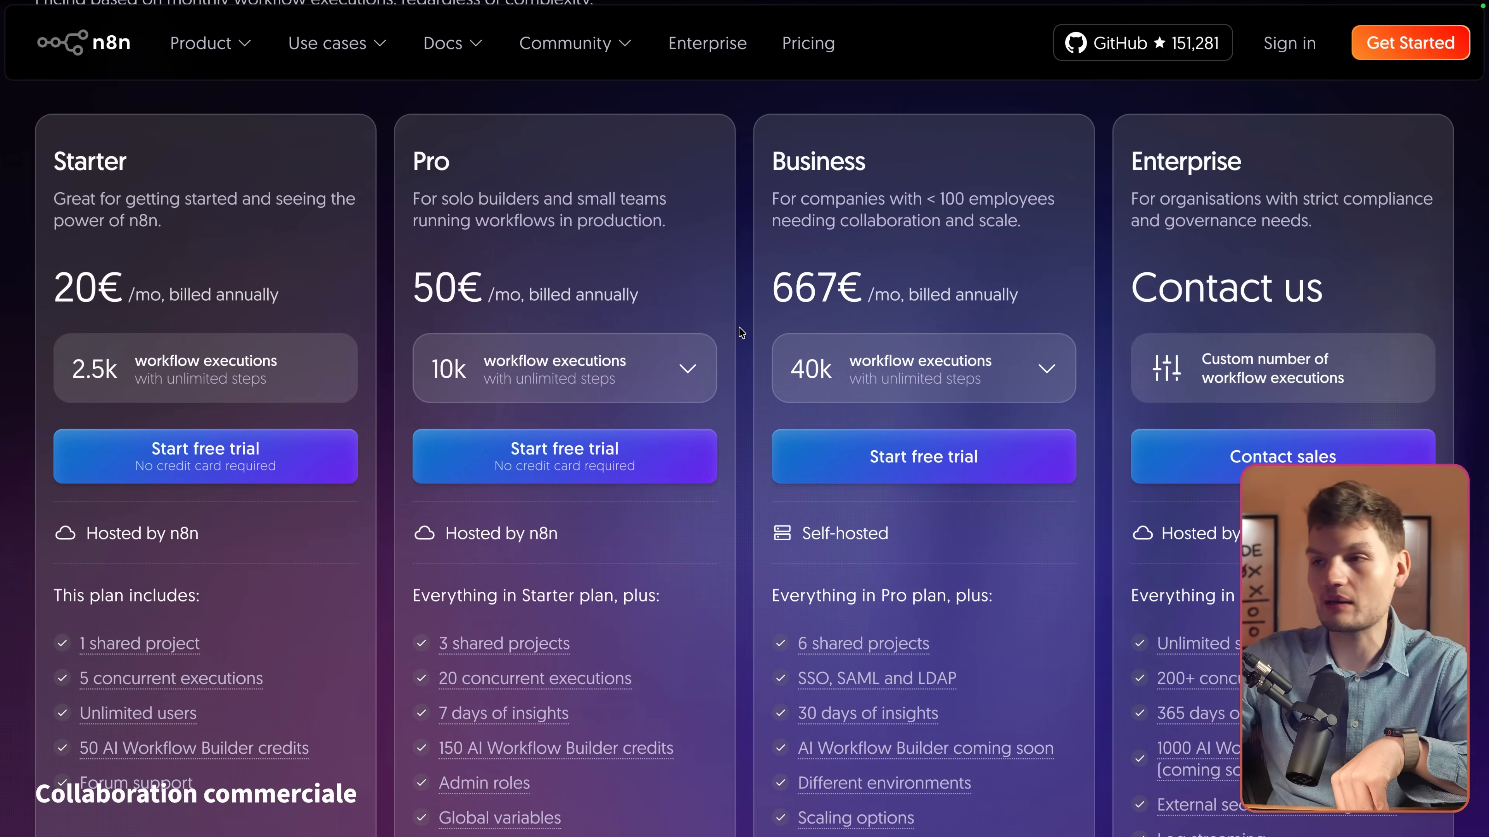
pyautogui.click(502, 364)
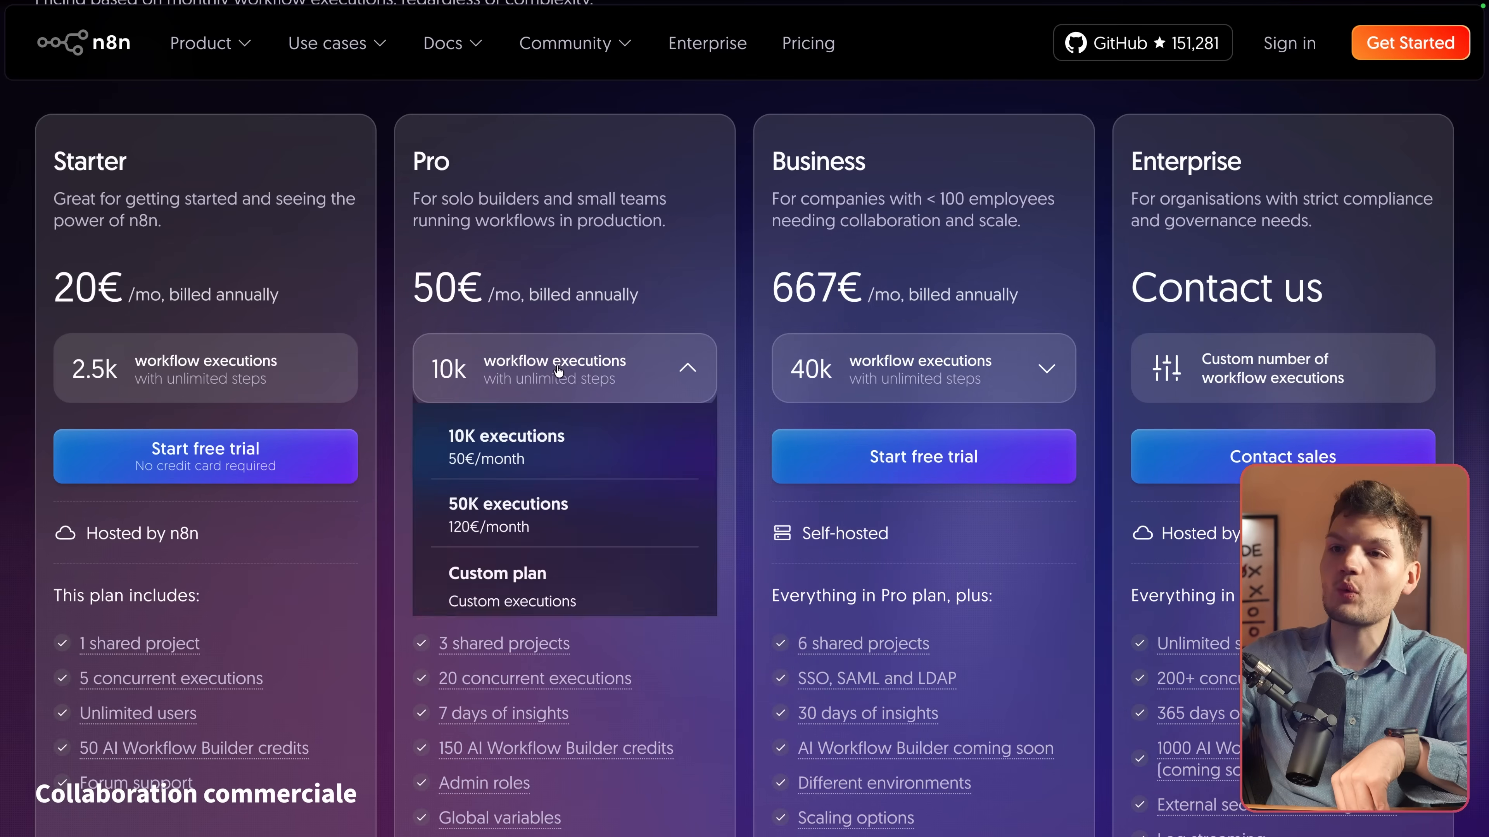
pyautogui.click(482, 513)
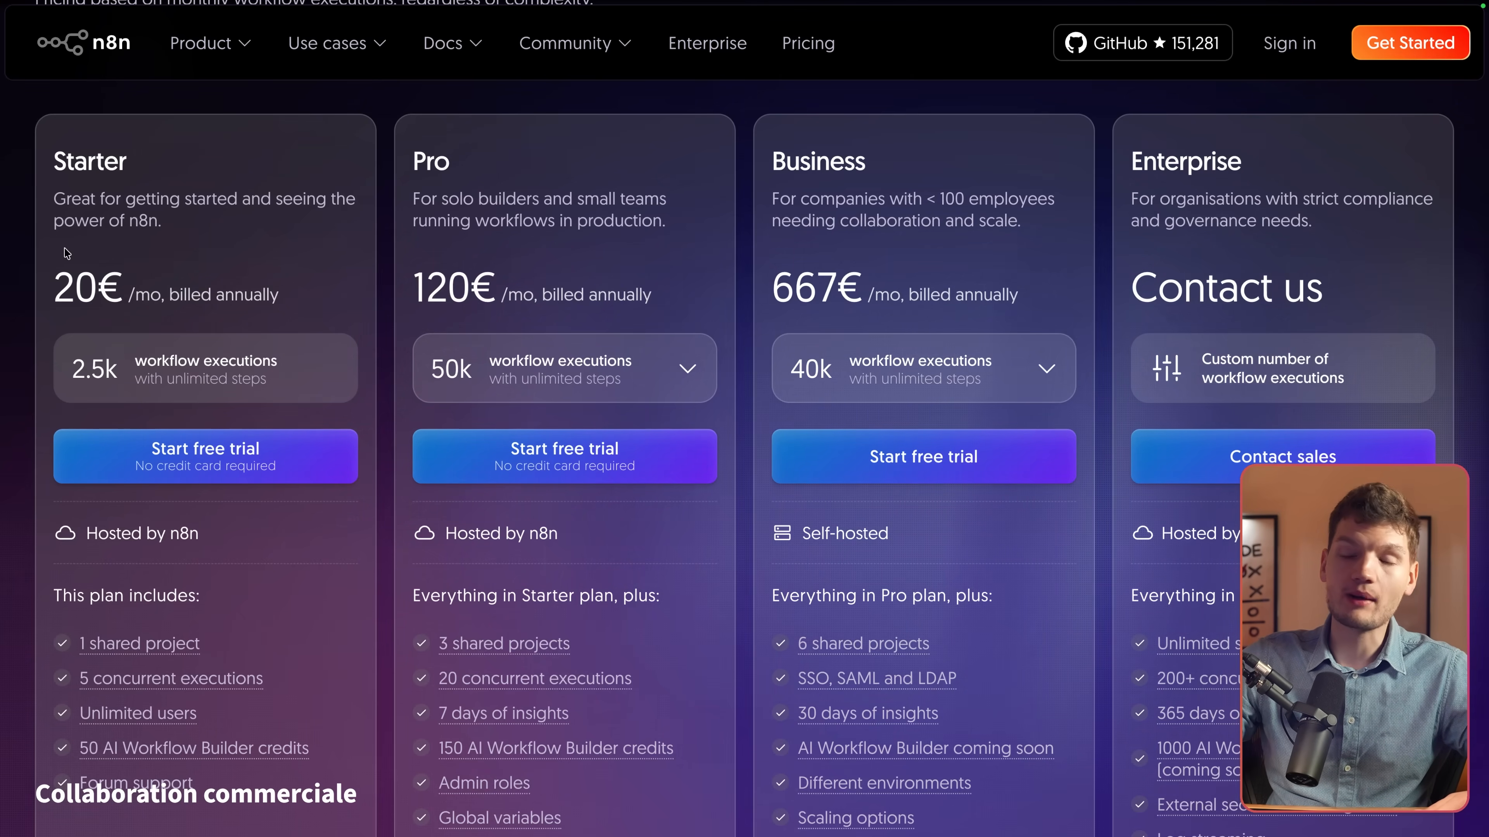
# Switch to the Hostinger site and bring up its self-hosted n8n VPS plans
pyautogui.moveTo(3, 241)
pyautogui.click(94, 227)
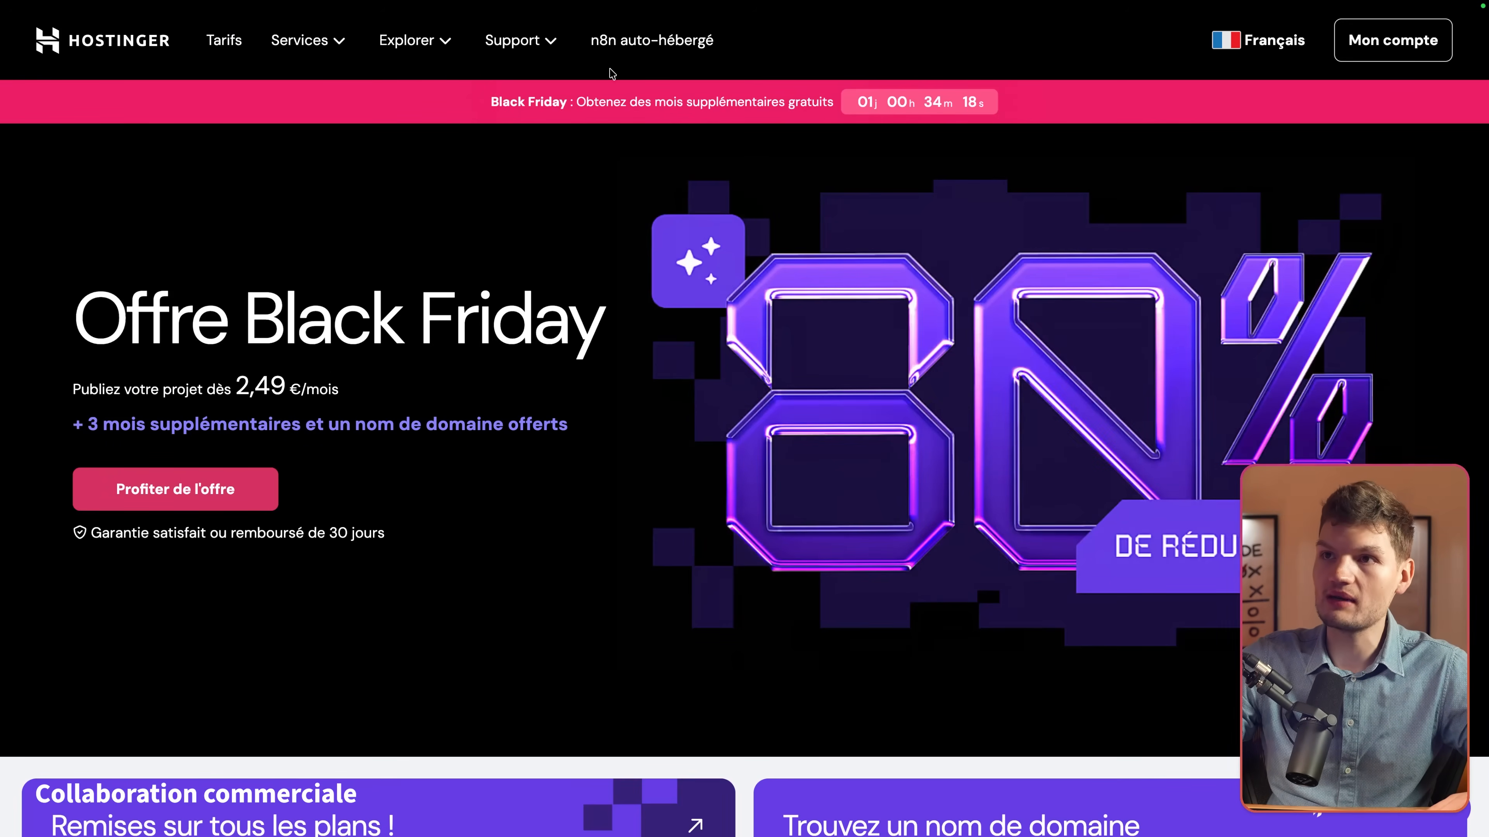
pyautogui.click(609, 40)
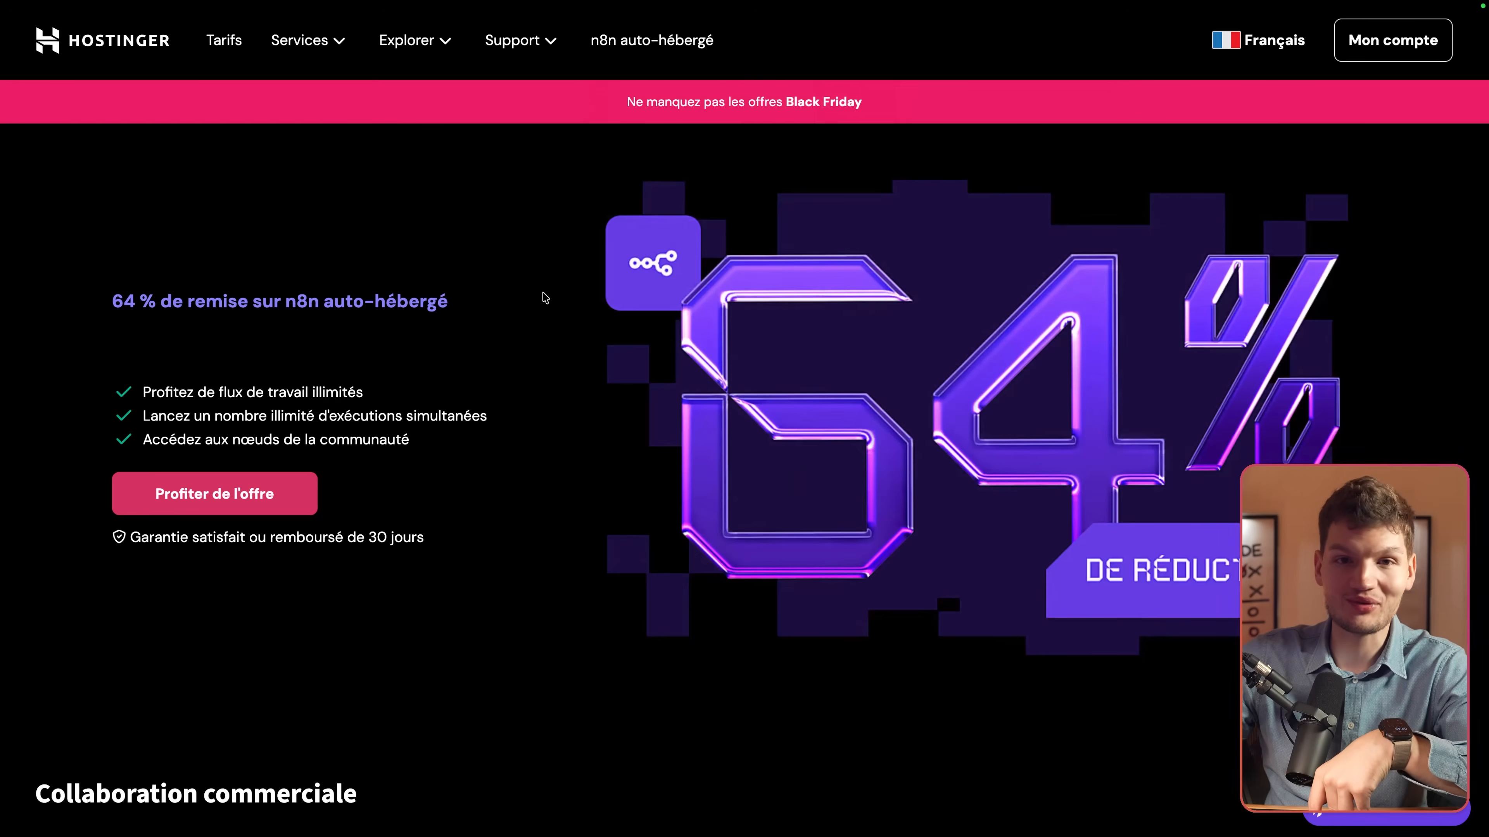
pyautogui.scroll(-10, 535, 328)
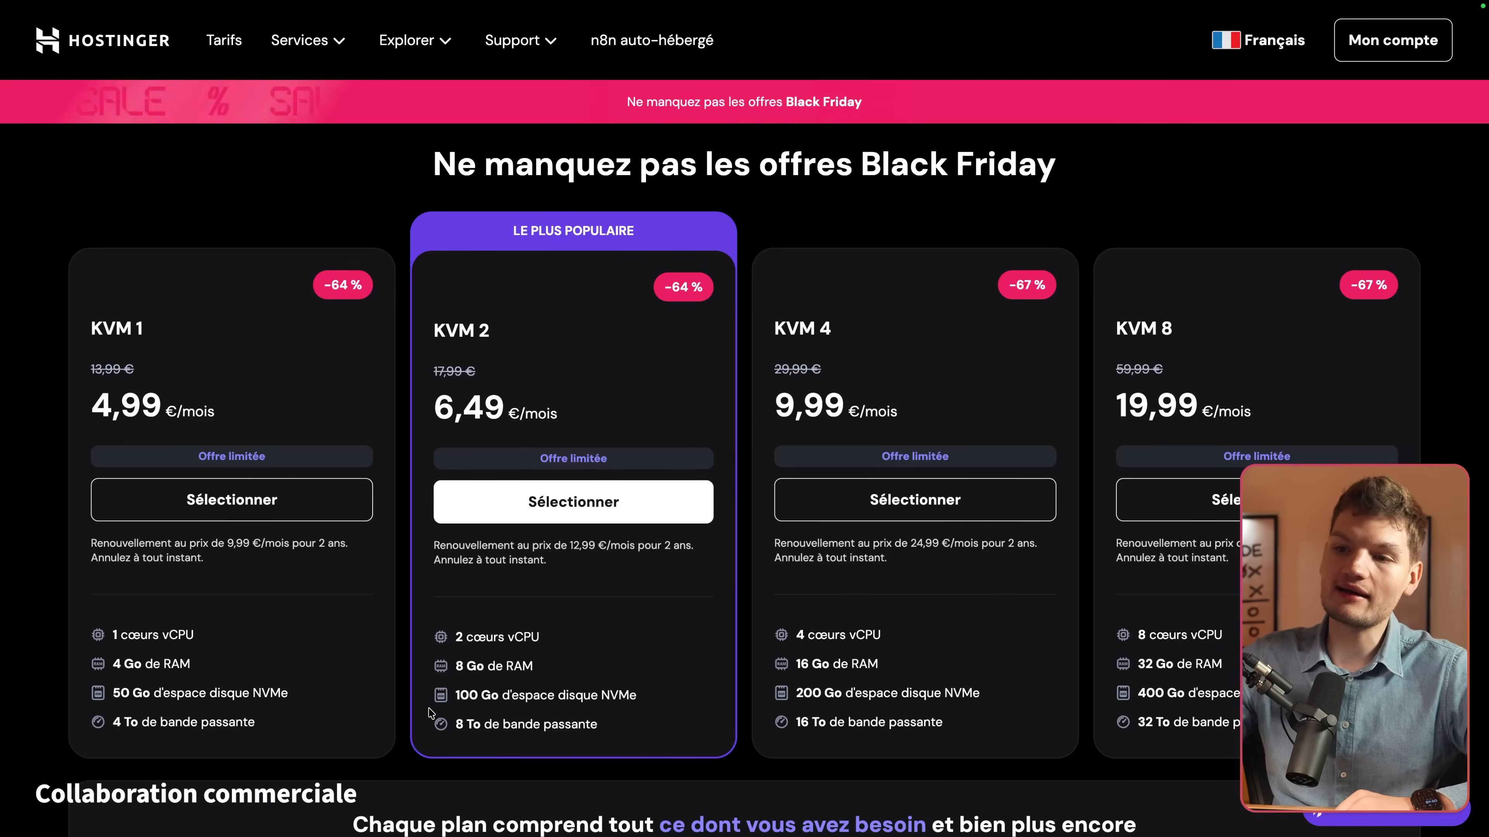
# Check the KVM 2 plan's disk space, bandwidth and RAM against KVM 1, and select KVM 2
pyautogui.moveTo(649, 703); pyautogui.dragTo(438, 702)
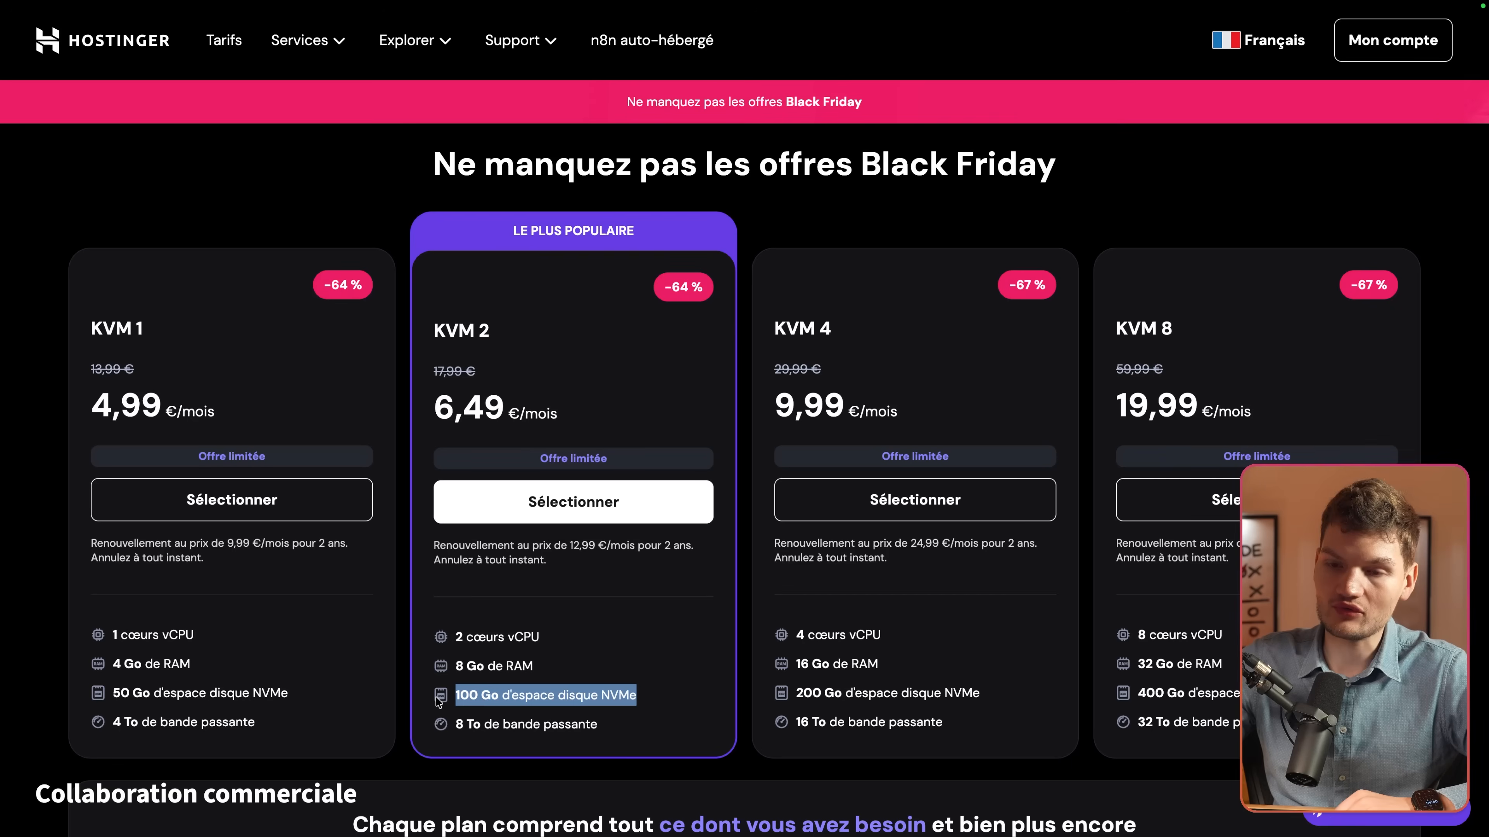
pyautogui.moveTo(661, 735); pyautogui.dragTo(453, 727)
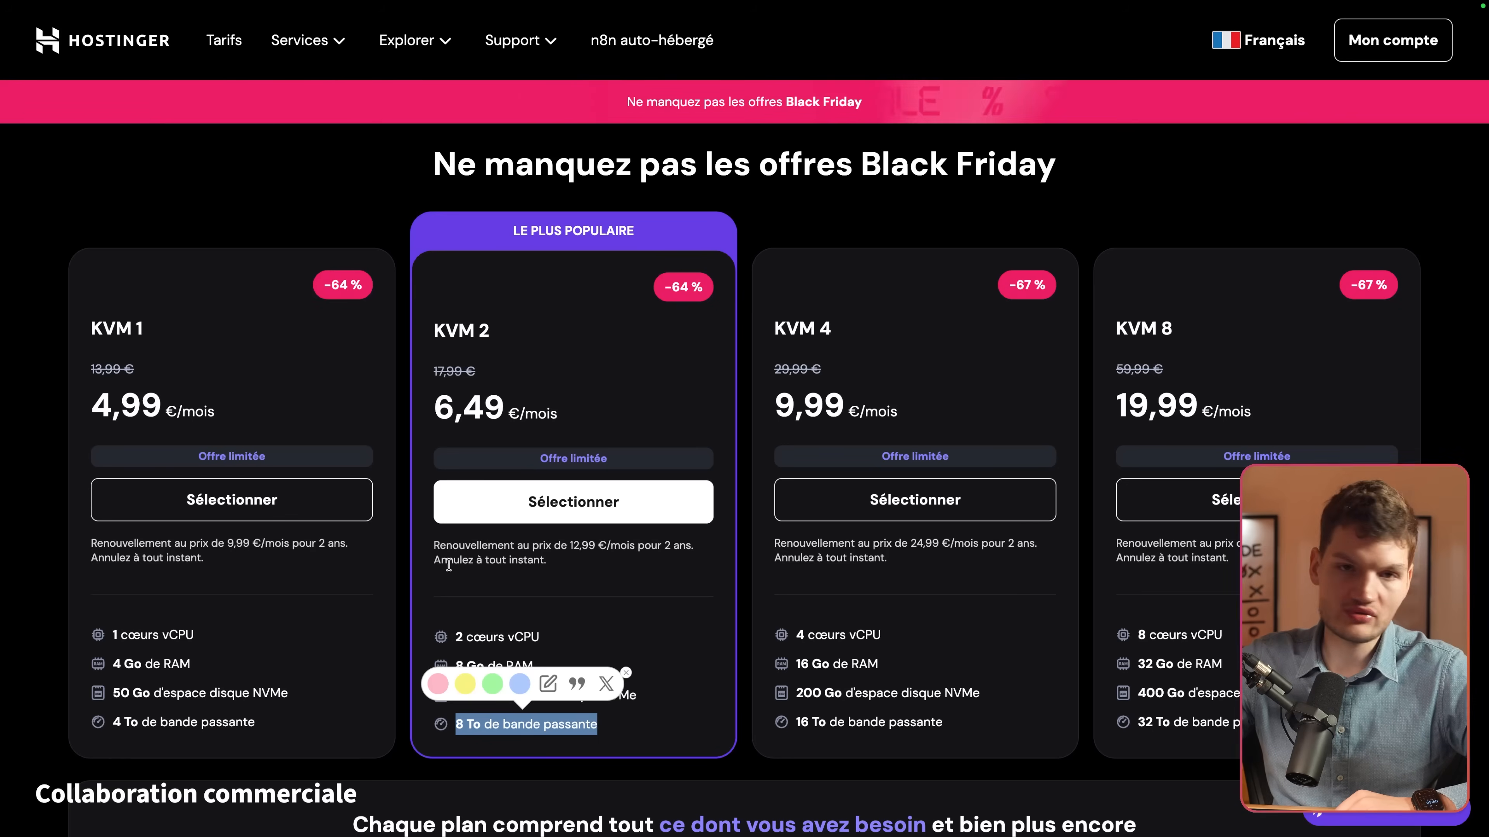
pyautogui.click(851, 411)
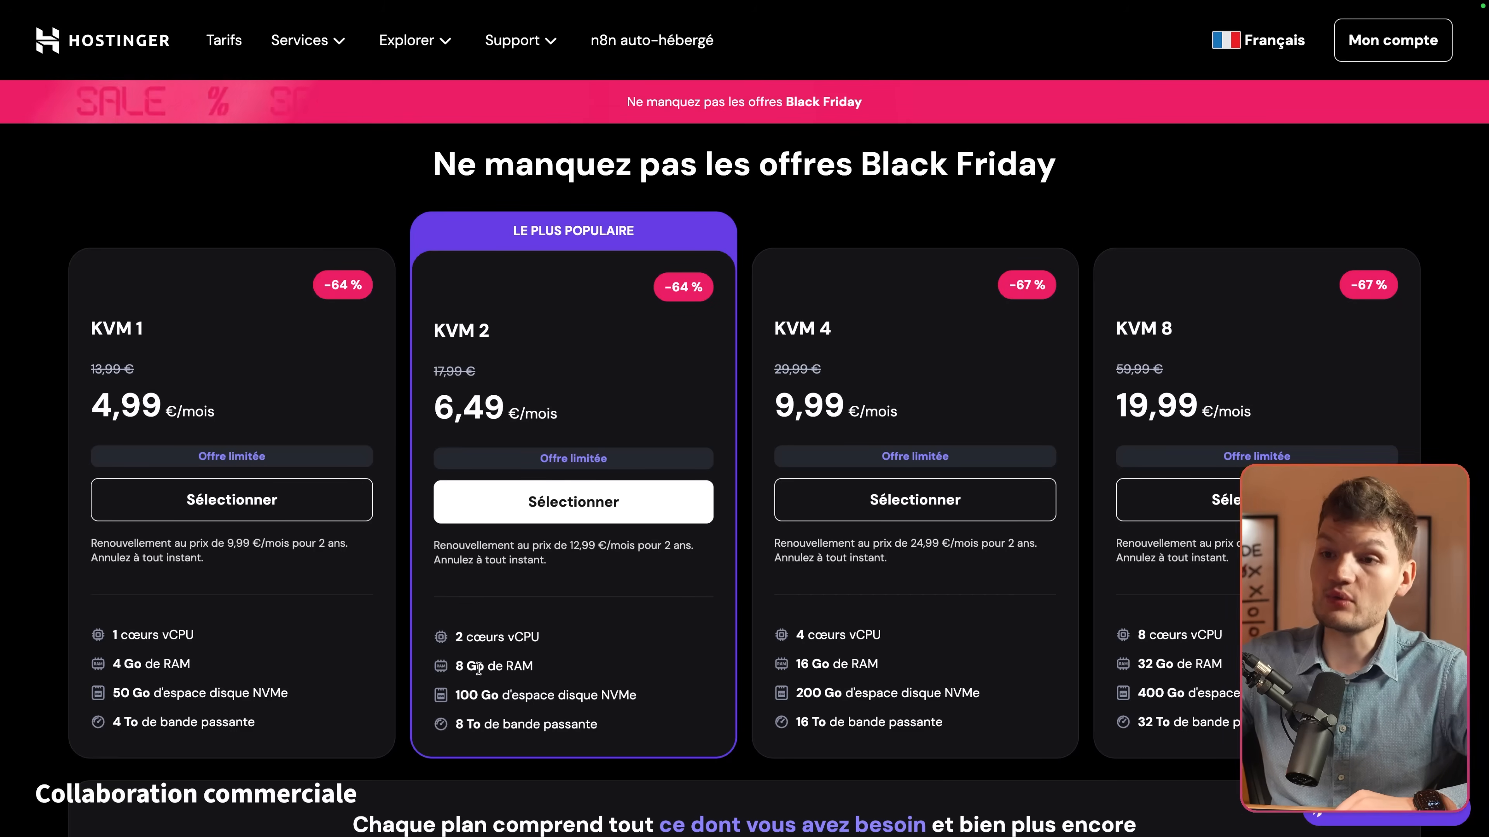
pyautogui.moveTo(594, 654); pyautogui.dragTo(454, 667)
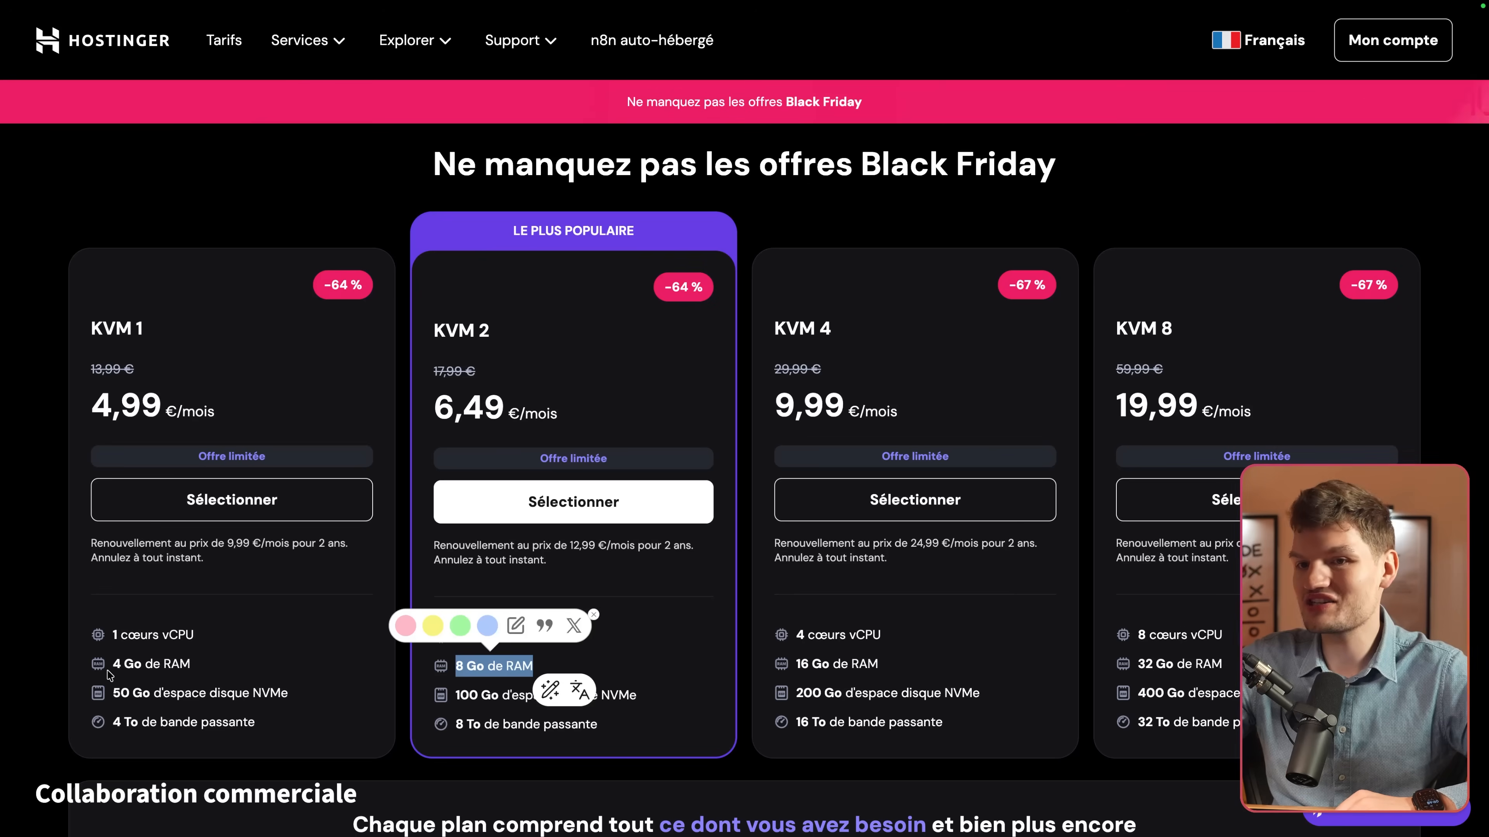
pyautogui.click(229, 666)
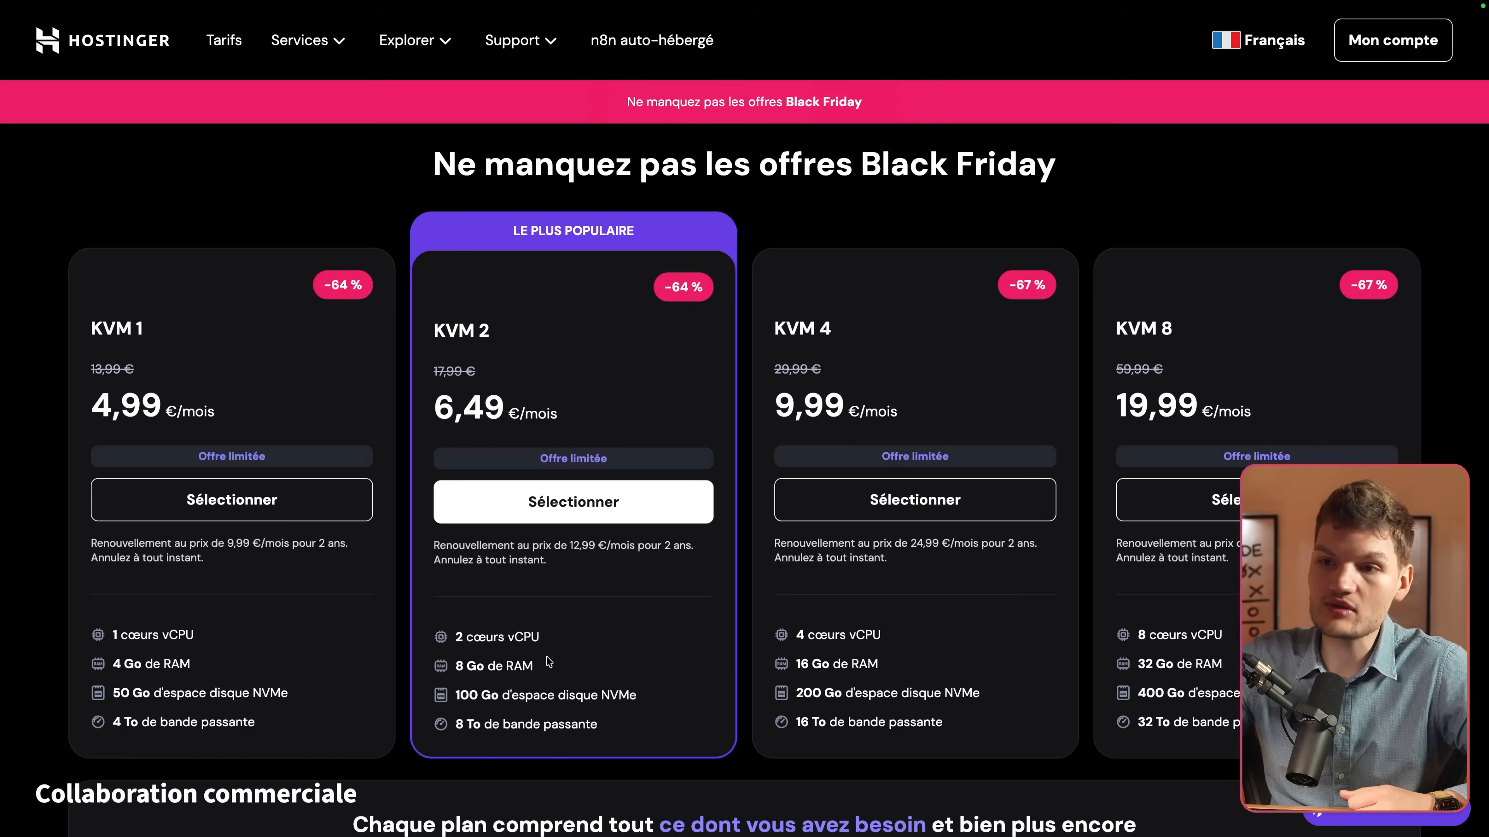
pyautogui.click(603, 503)
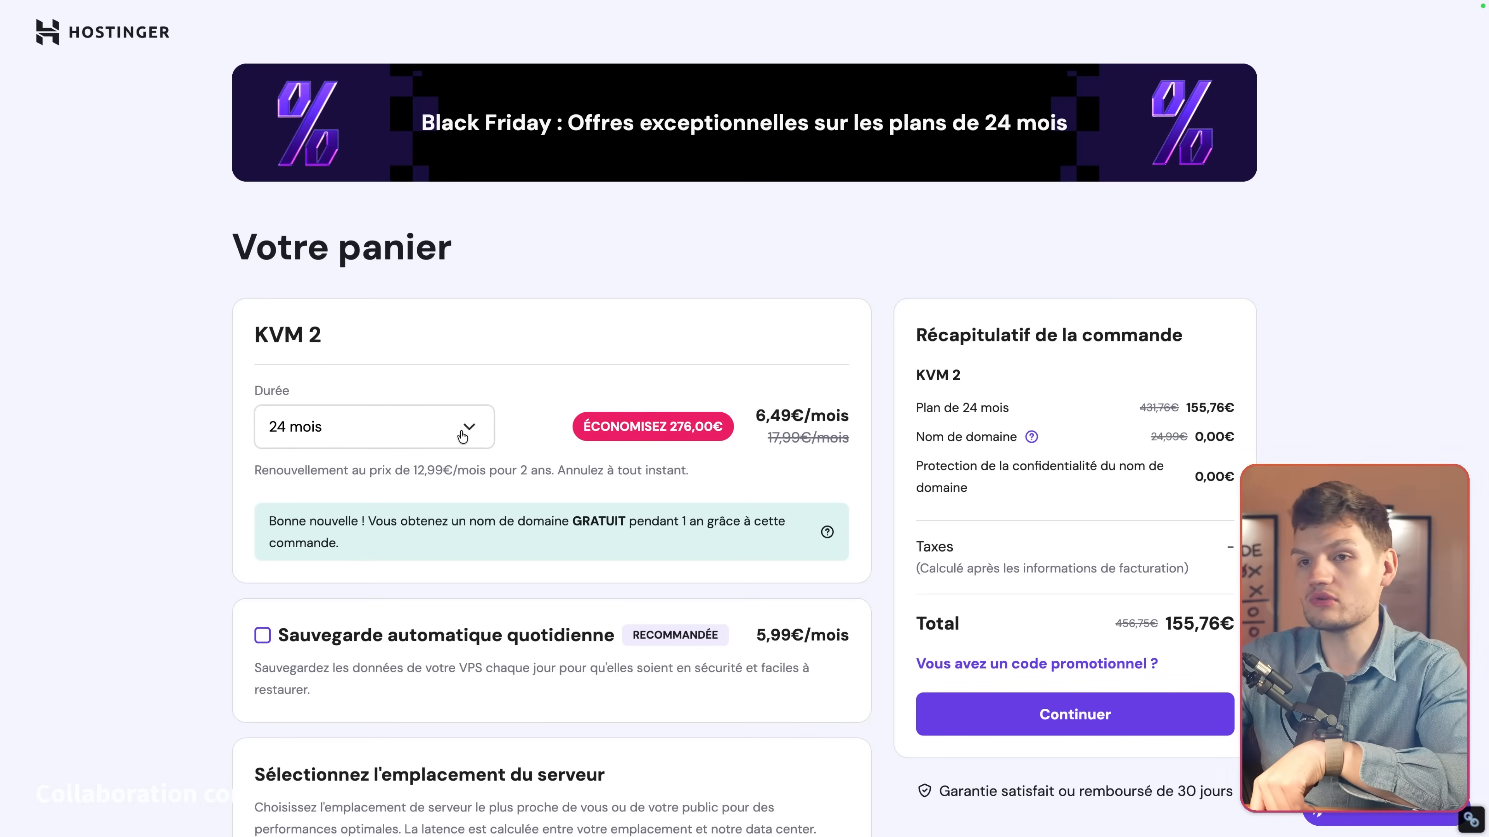
# Apply the promo code BELIEVEMY10 to the KVM 2 order
pyautogui.click(1039, 663)
pyautogui.scroll(-3, 1014, 566)
pyautogui.write('BELIEVEMY10')
pyautogui.press('Return')
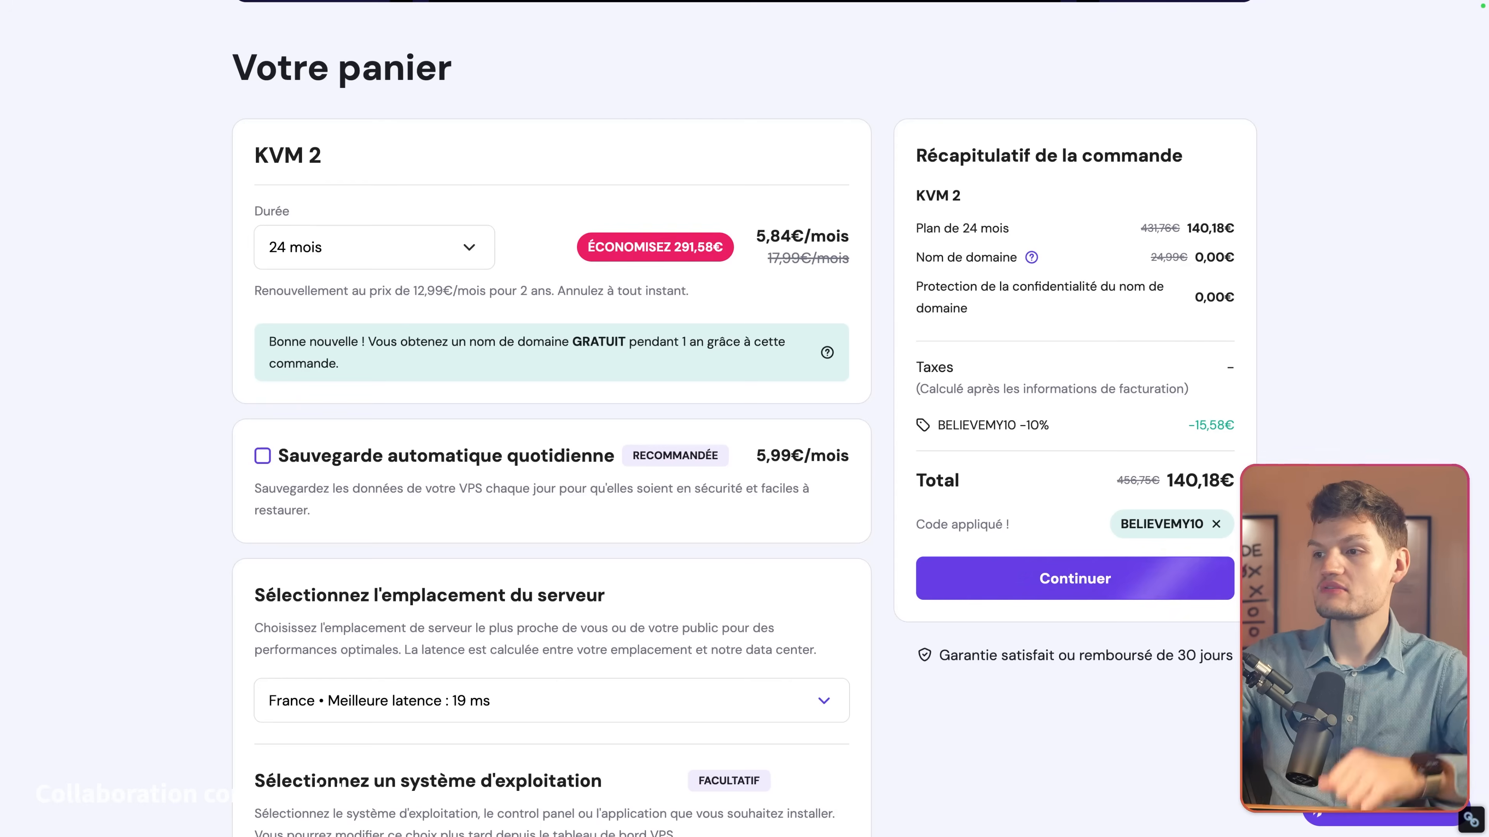
pyautogui.moveTo(1238, 680); pyautogui.dragTo(1255, 684)
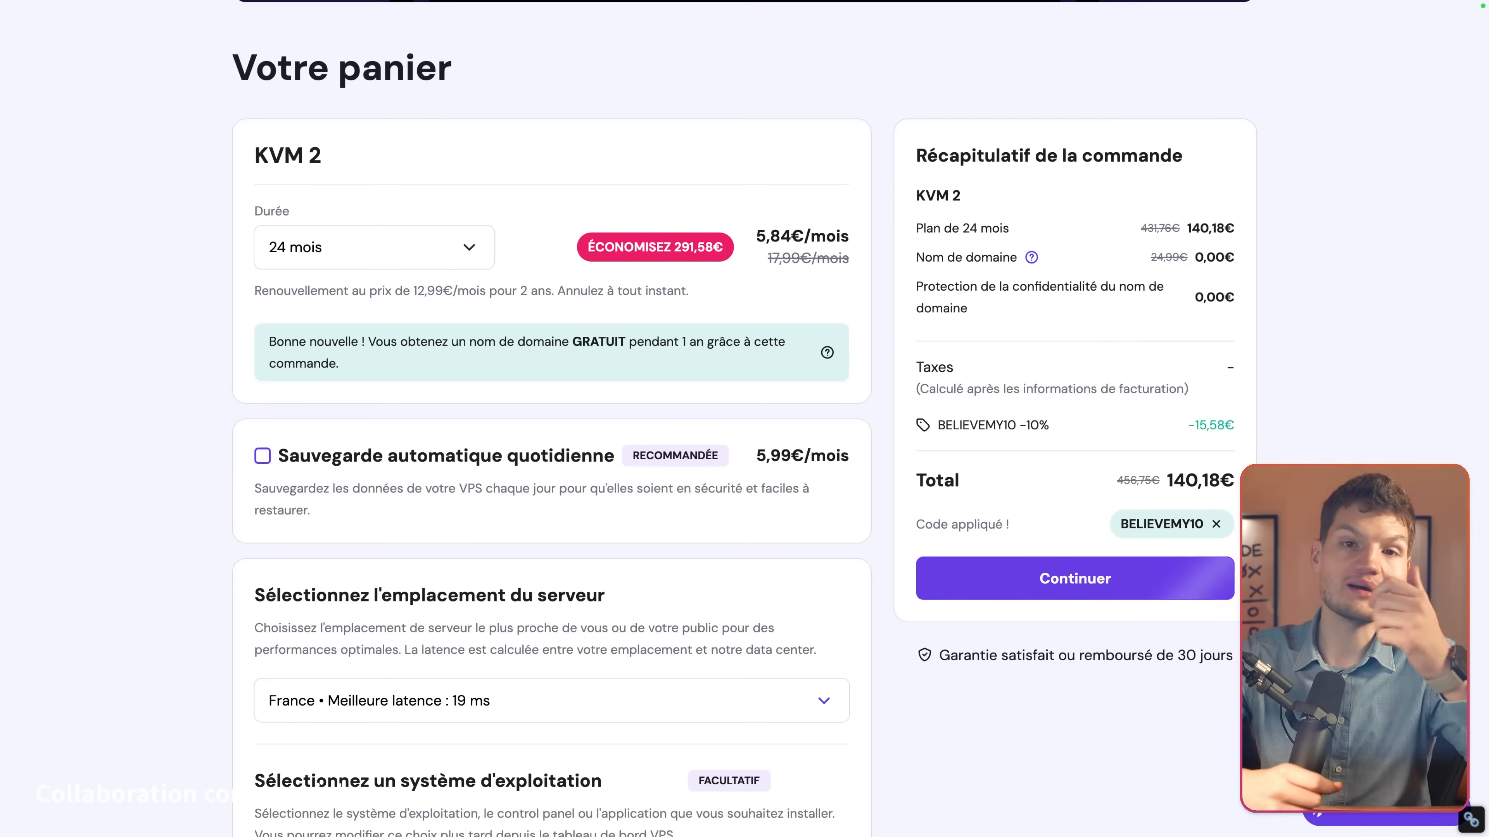
# Confirm n8n as the application to install on the server and continue with the order
pyautogui.scroll(-5, 1040, 604)
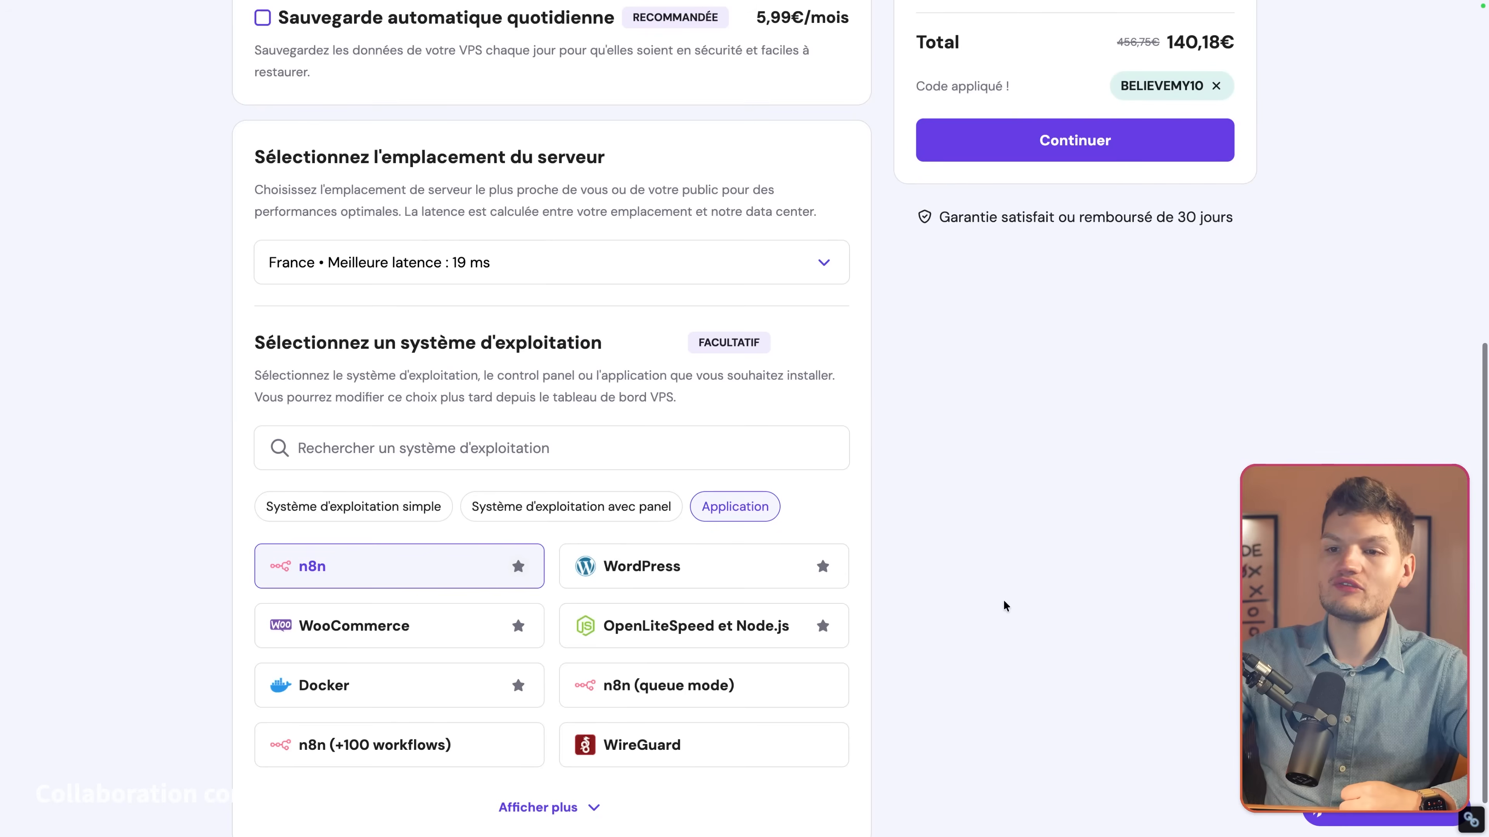
pyautogui.click(346, 568)
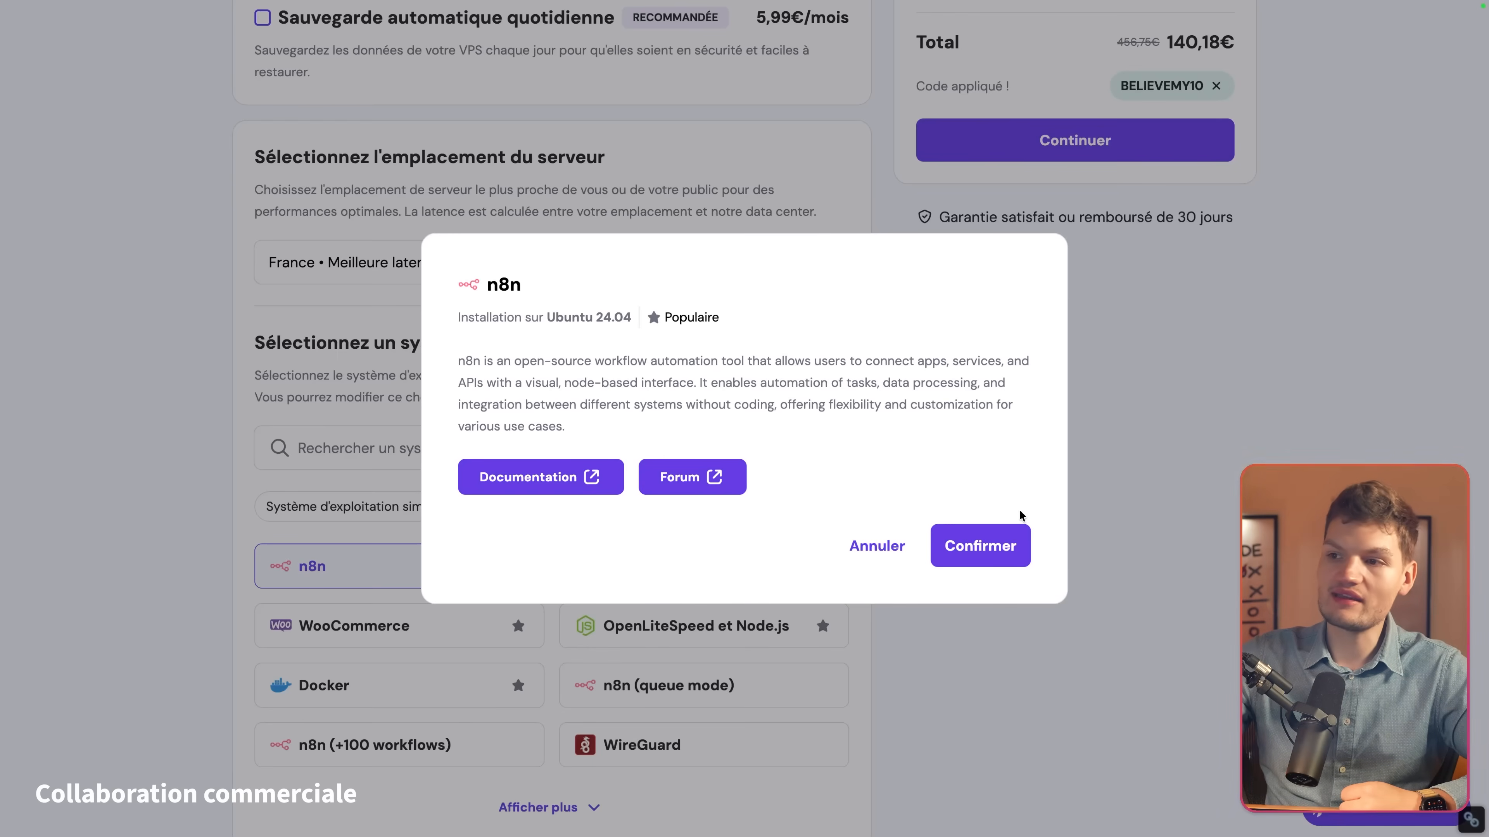
pyautogui.click(980, 542)
pyautogui.scroll(7, 1216, 502)
pyautogui.click(1075, 730)
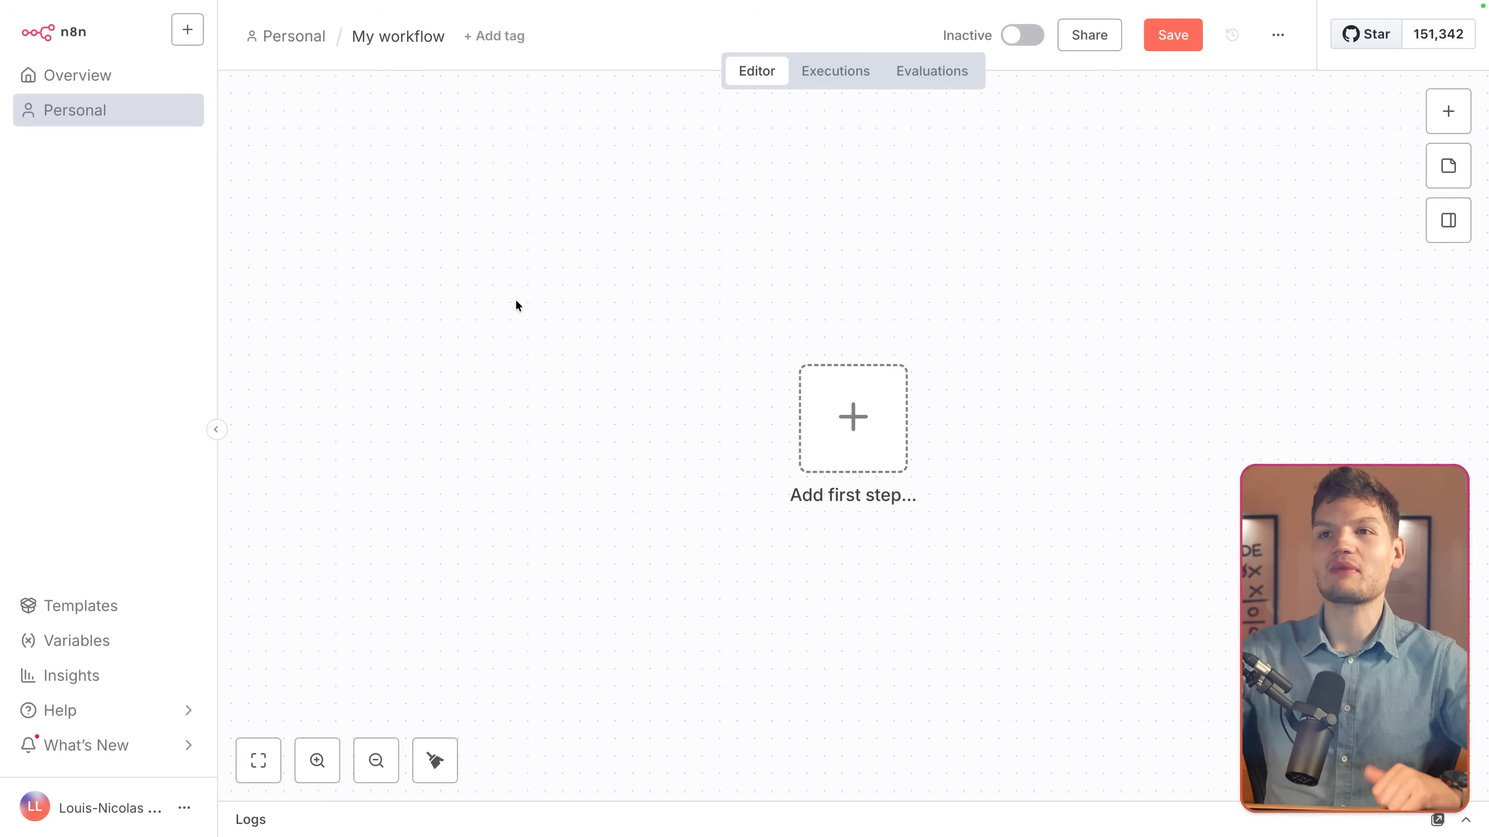
# Switch from the empty n8n workflow to OpenAI's Agent Builder and create a new workflow there
pyautogui.moveTo(674, 298); pyautogui.dragTo(1080, 725)
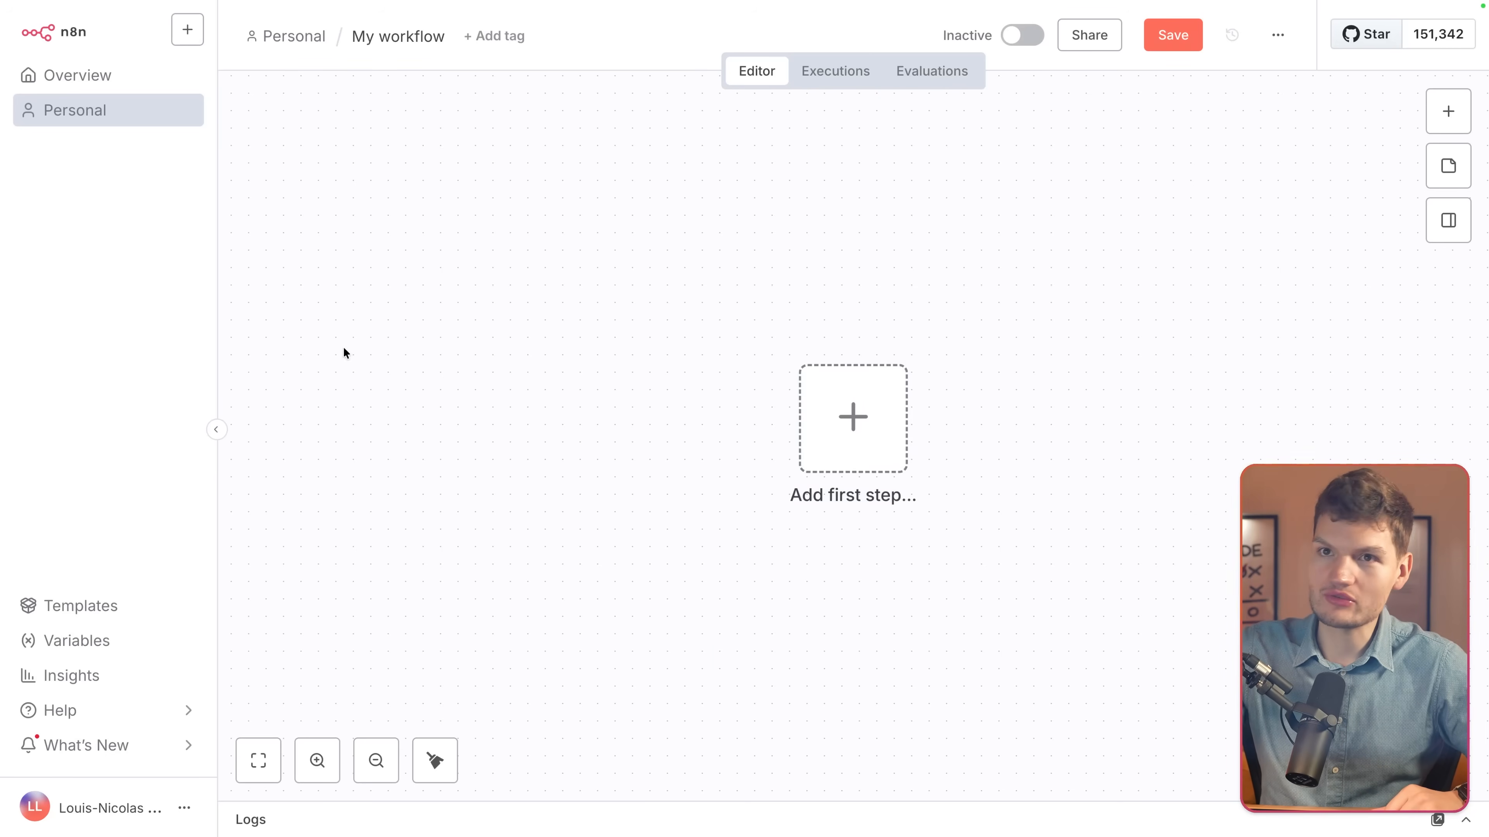
pyautogui.moveTo(5, 305)
pyautogui.moveTo(78, 205); pyautogui.dragTo(109, 244)
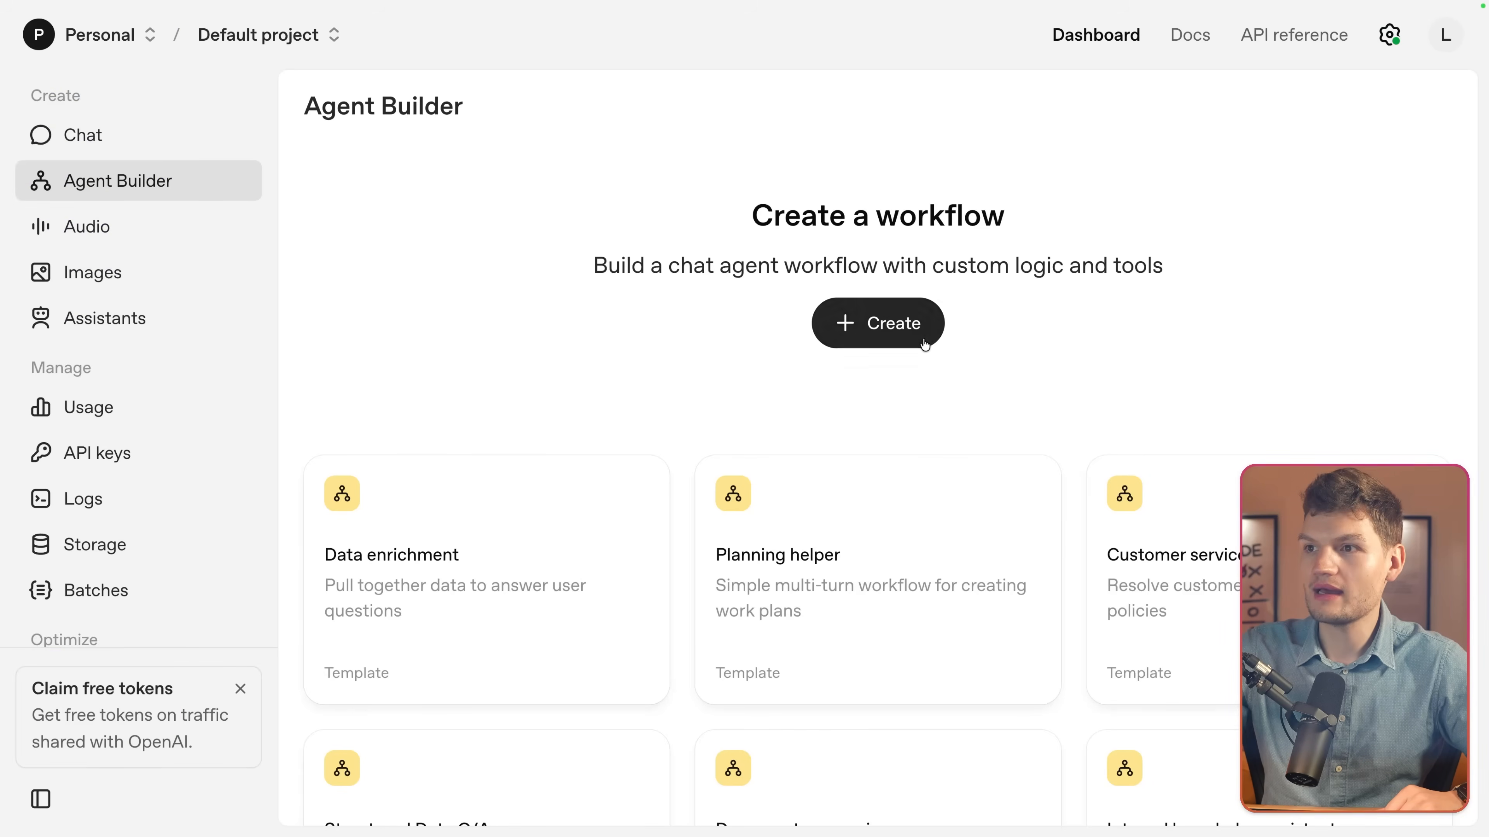
pyautogui.click(923, 337)
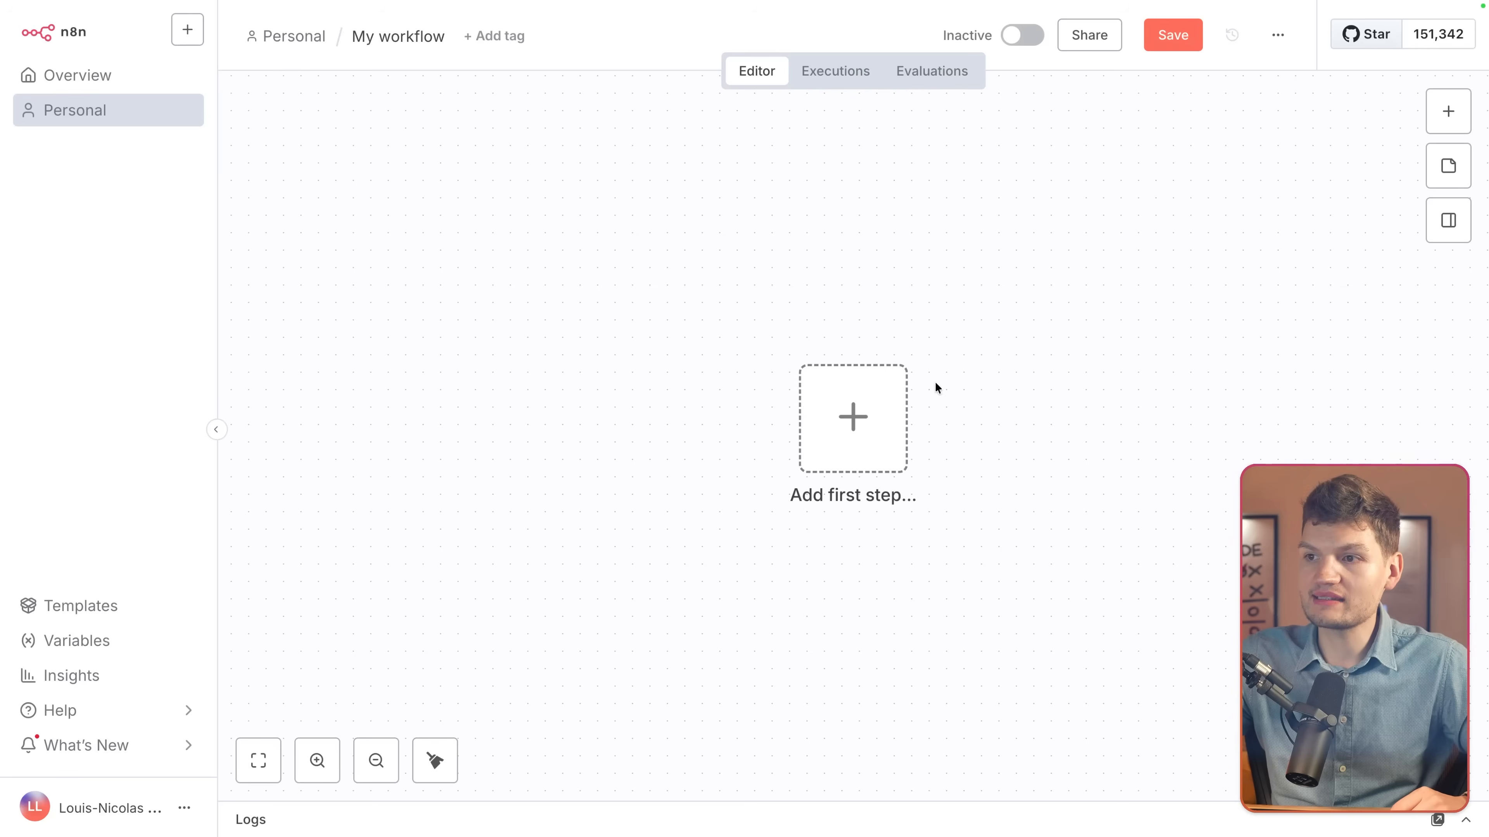
# Start adding the first step of the n8n workflow and browse the full list of app event triggers
pyautogui.click(871, 437)
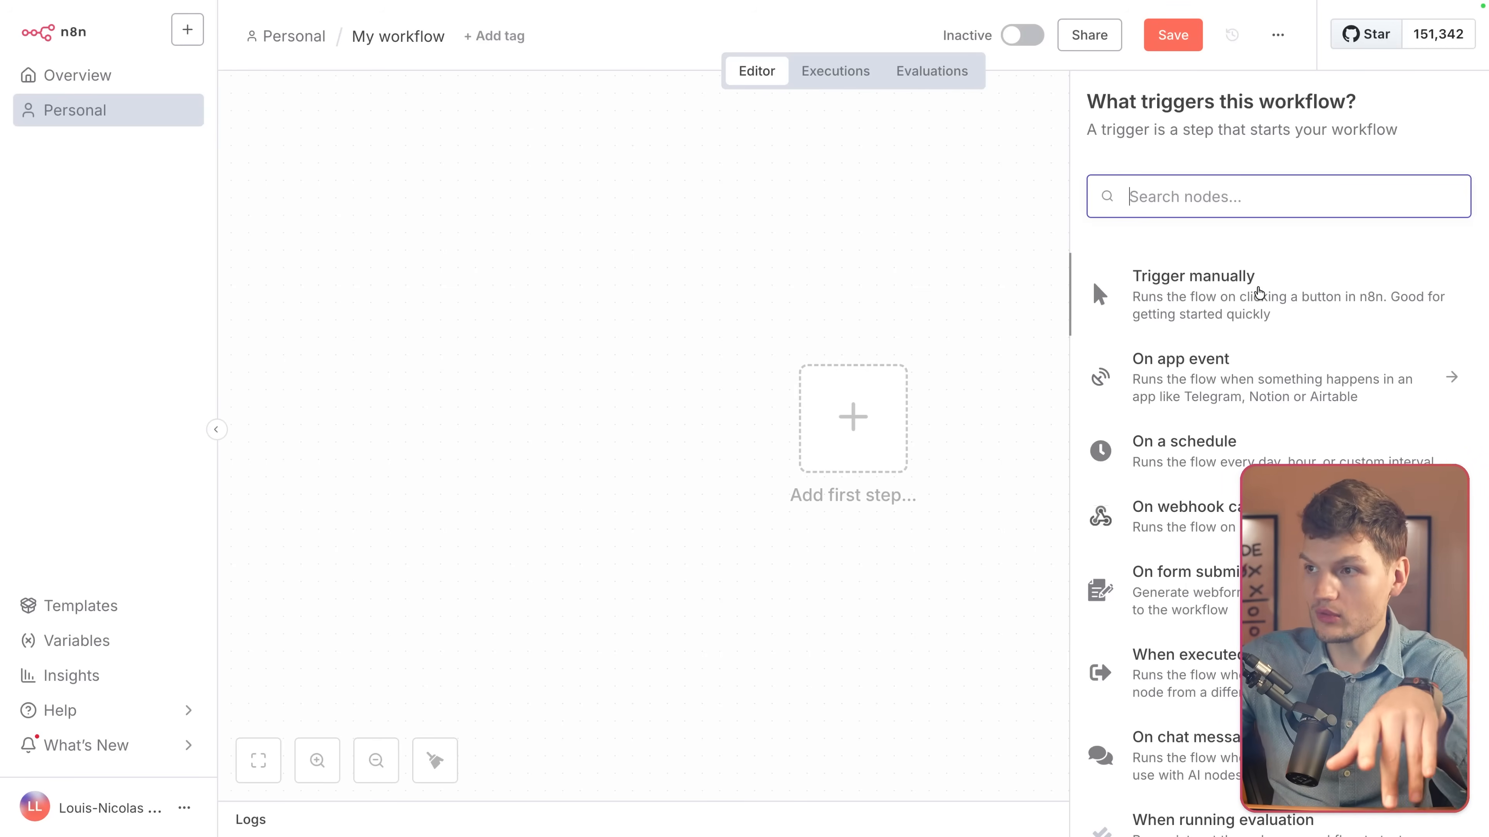
pyautogui.click(1180, 386)
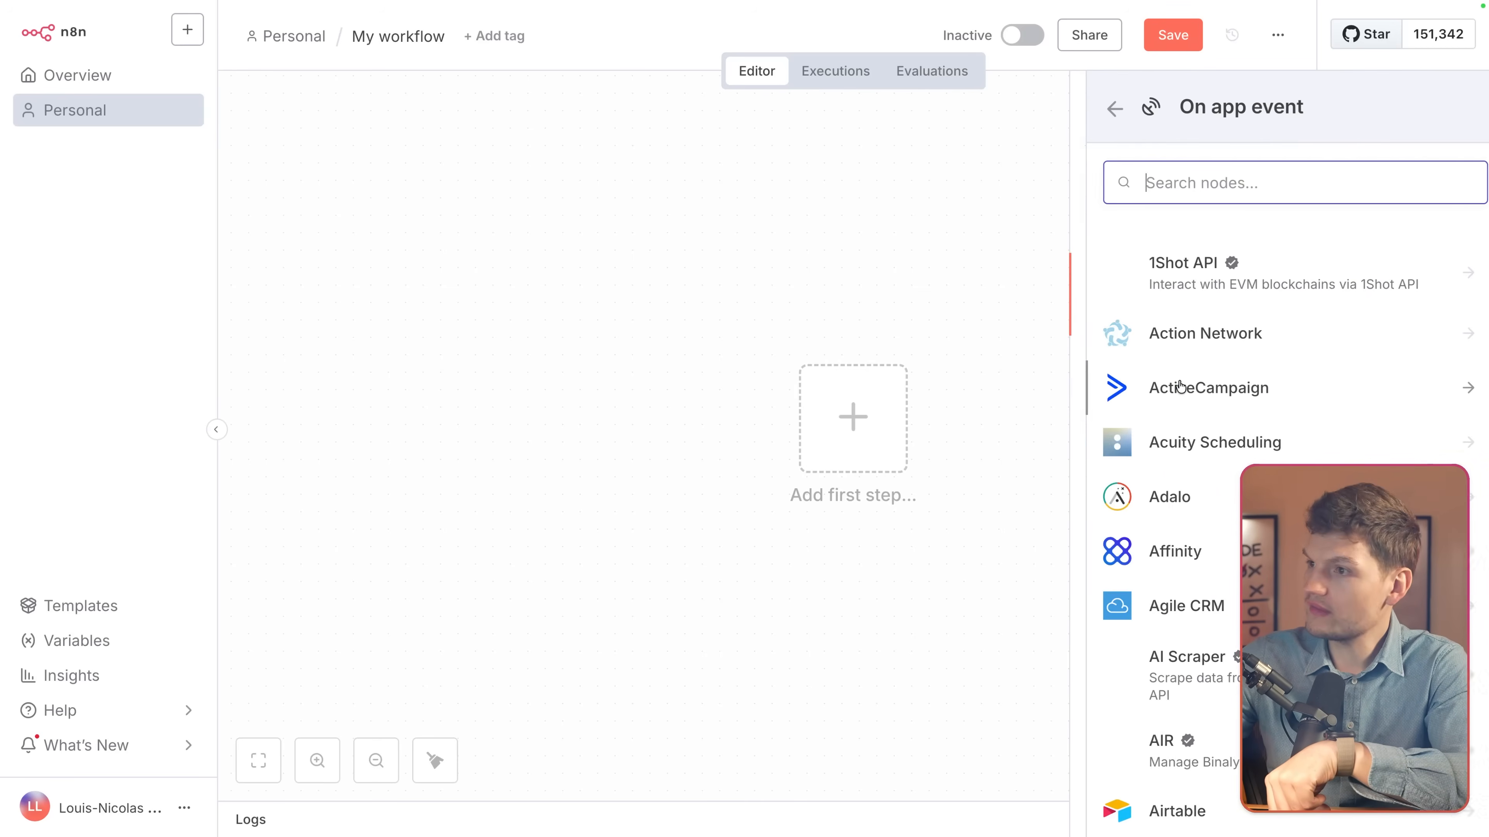
pyautogui.scroll(-20, 1231, 381)
pyautogui.scroll(-20, 1223, 631)
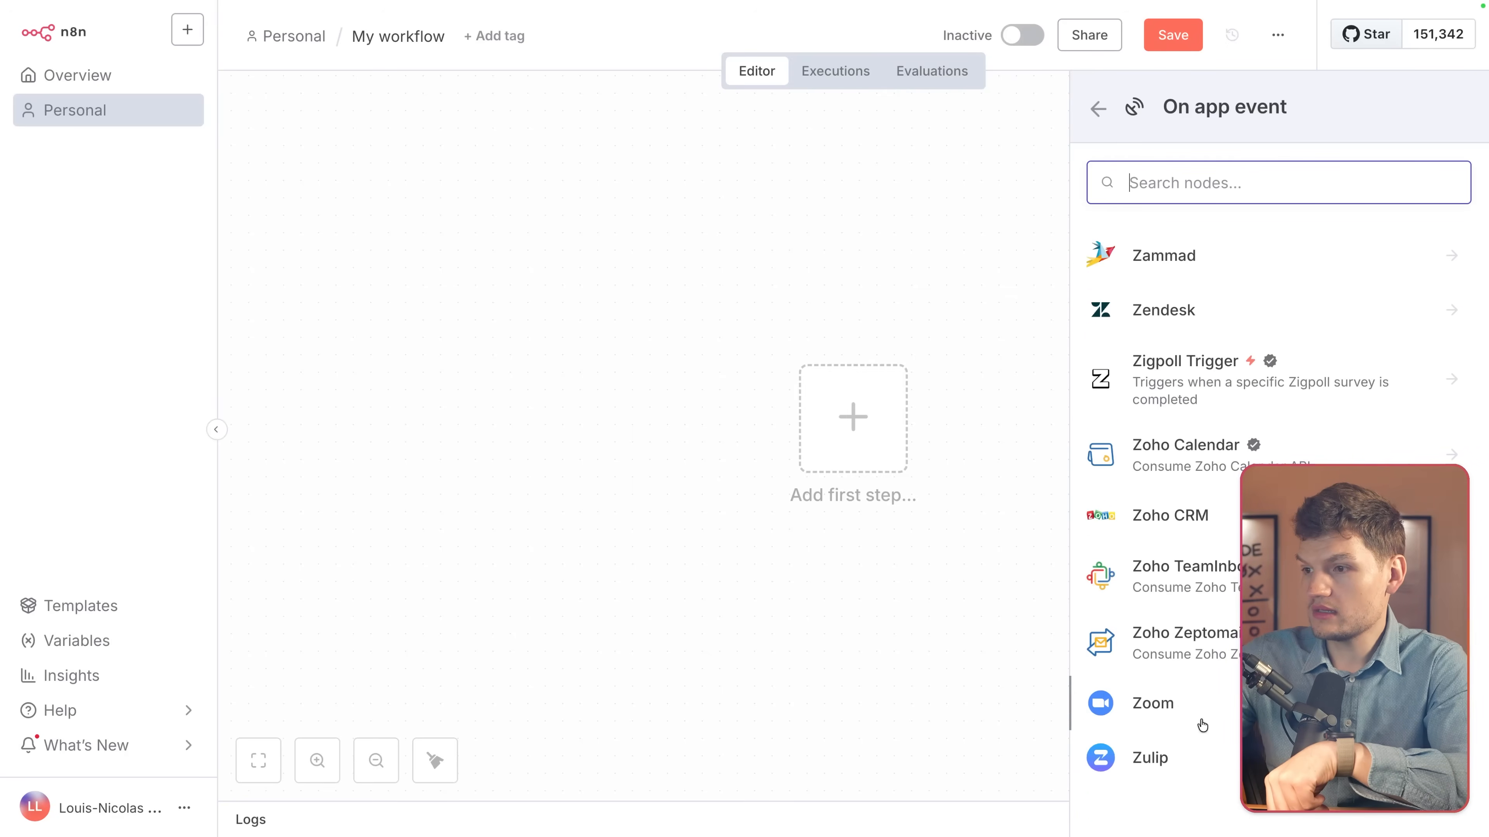
pyautogui.scroll(1, 1195, 702)
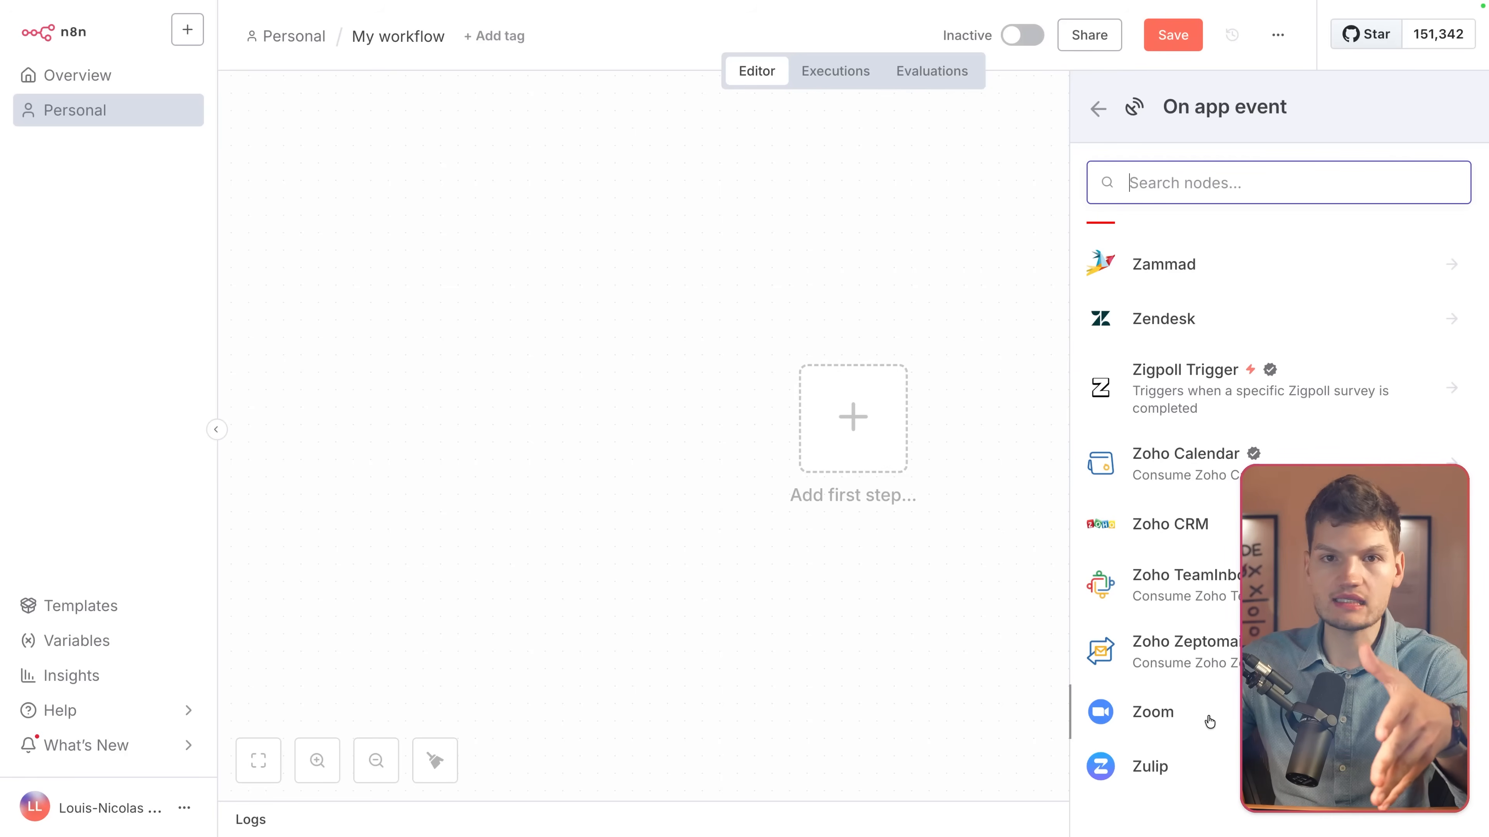
# Return from the app events to the n8n trigger types, review the whole list and close it
pyautogui.scroll(10, 1209, 721)
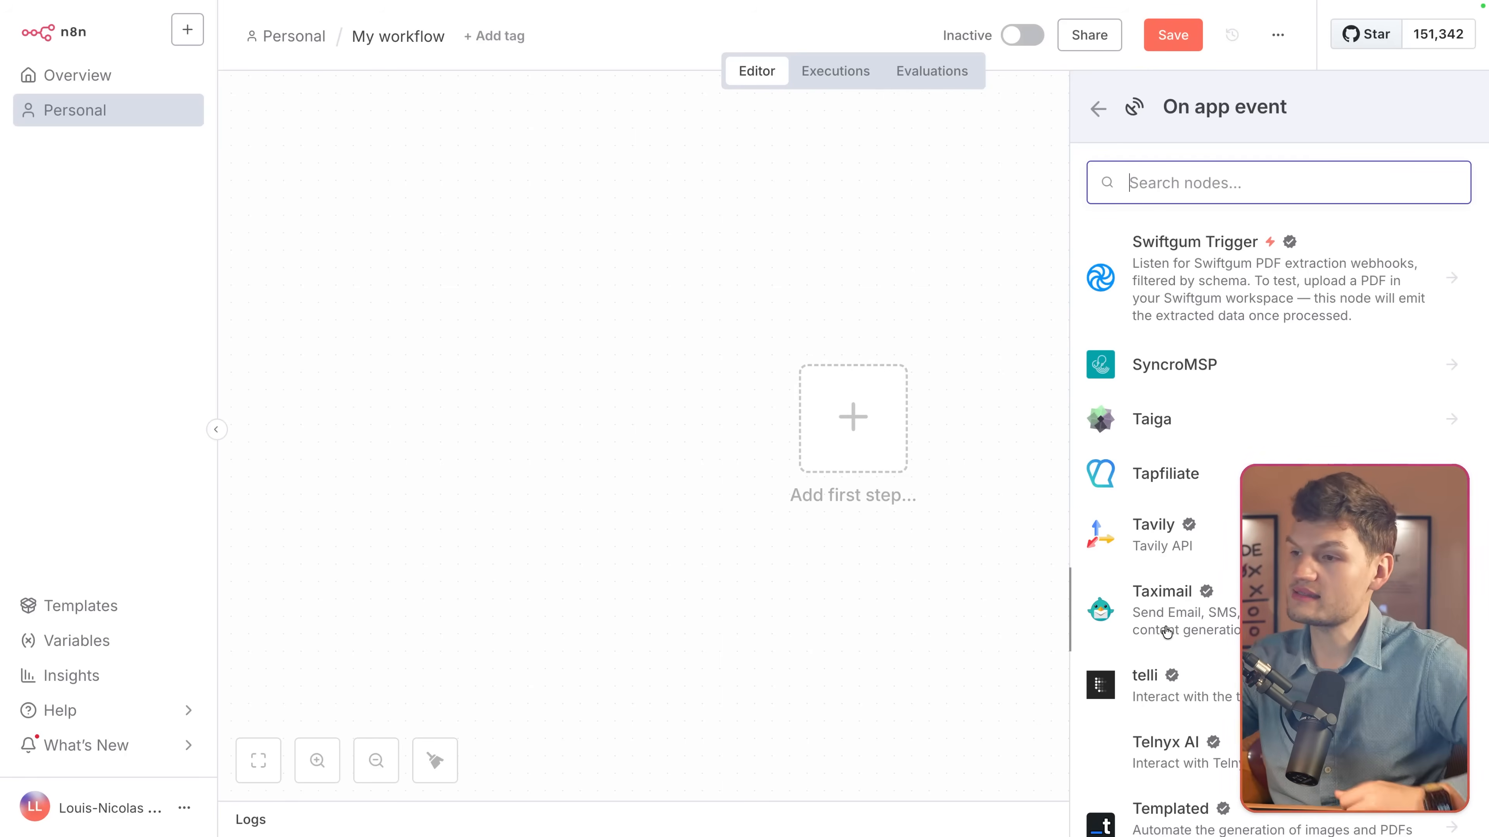
pyautogui.click(1093, 126)
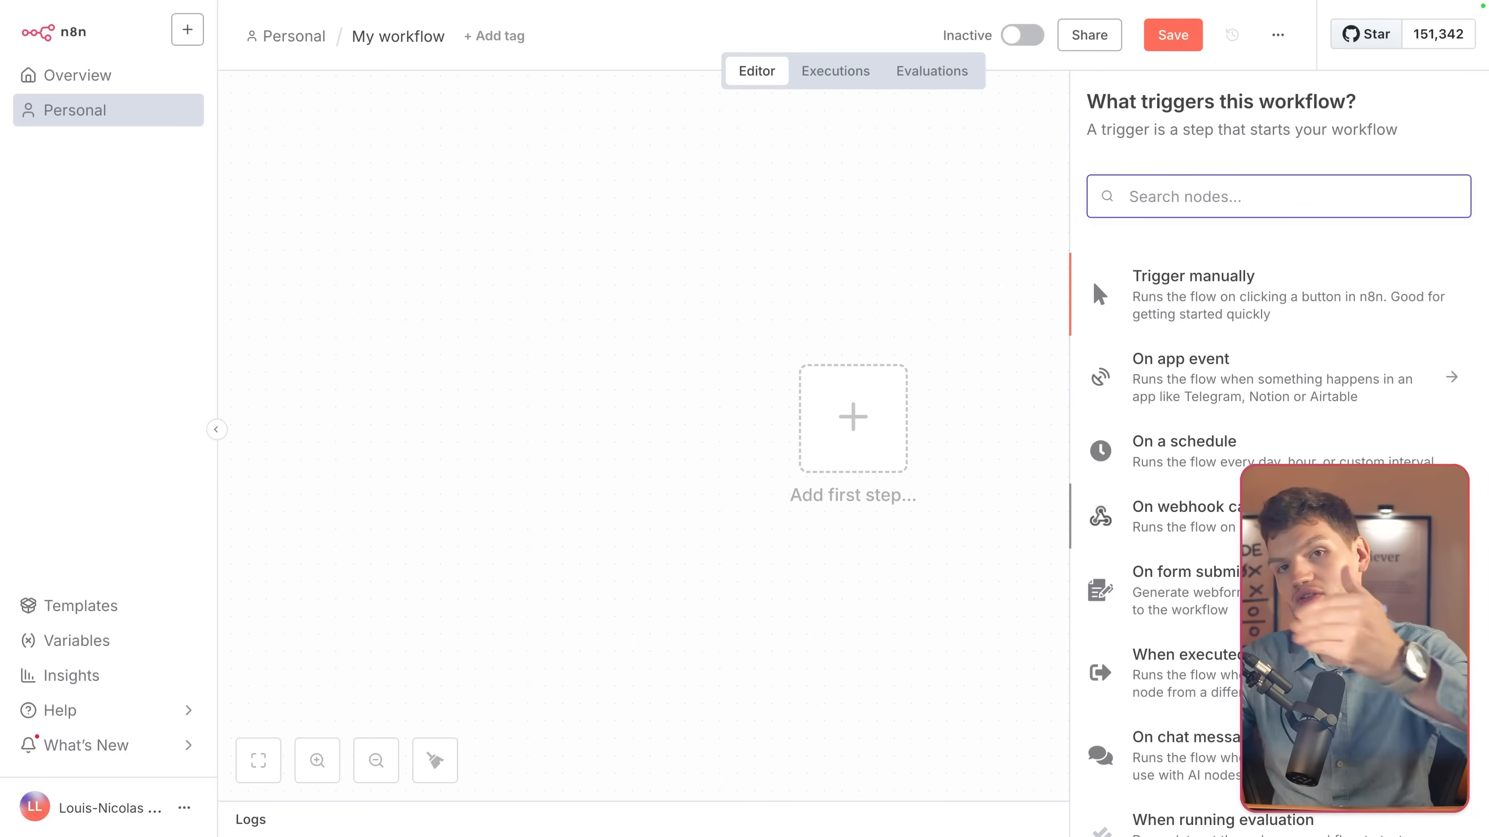
pyautogui.scroll(-3, 1236, 440)
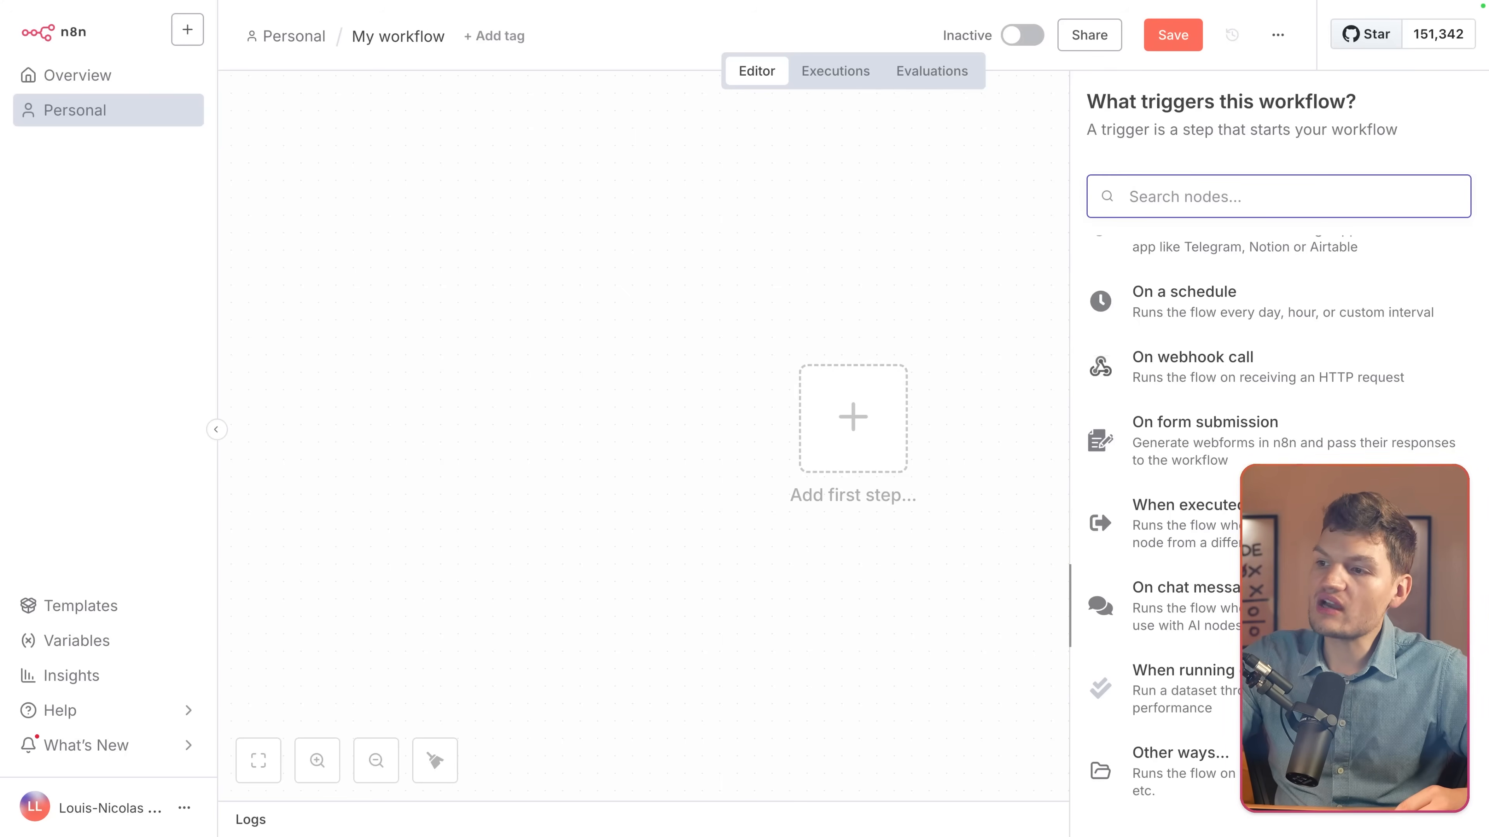
pyautogui.scroll(3, 1226, 730)
pyautogui.scroll(-3, 1226, 730)
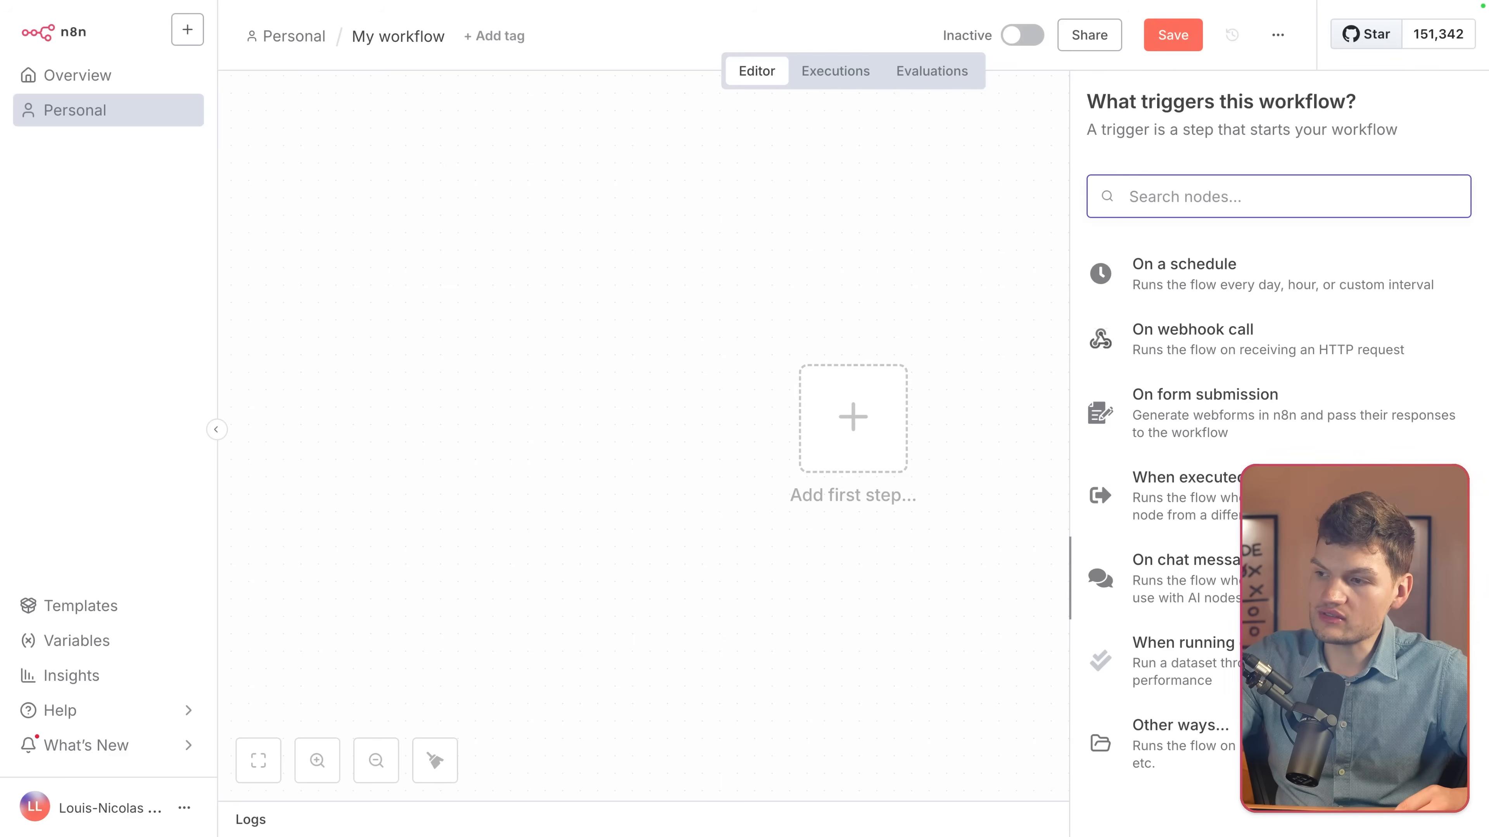
pyautogui.scroll(3, 1220, 527)
pyautogui.scroll(-3, 1143, 674)
pyautogui.scroll(3, 1190, 641)
pyautogui.click(1001, 194)
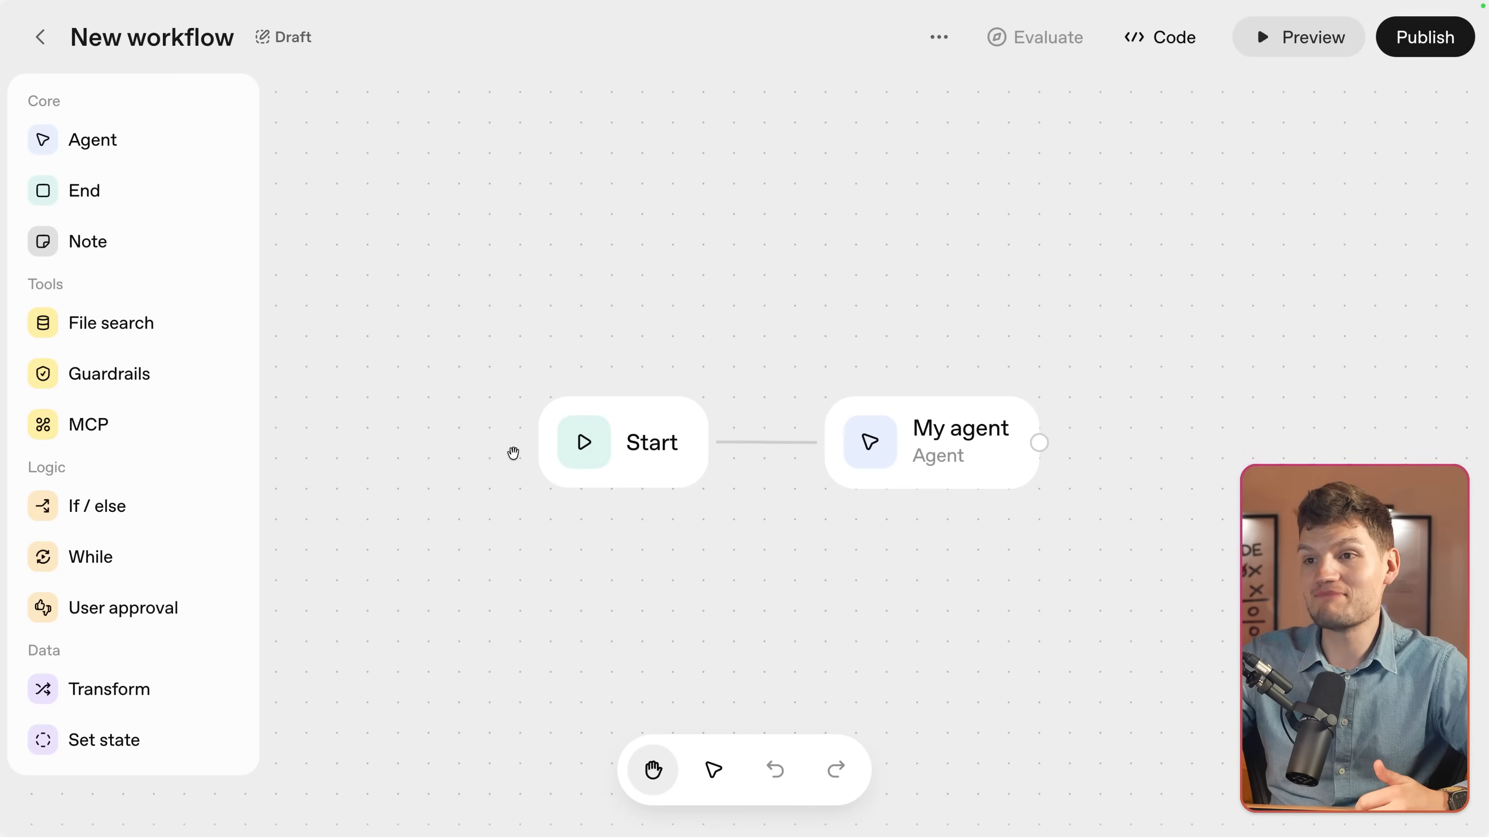
# Inspect the Start node's input and state variables in OpenAI's Agent Builder, then deselect the node
pyautogui.moveTo(626, 449)
pyautogui.mouseDown()
pyautogui.moveTo(601, 443)
pyautogui.moveTo(635, 450)
pyautogui.mouseUp()
pyautogui.moveTo(940, 455); pyautogui.dragTo(941, 453)
pyautogui.scroll(-1, 908, 404)
pyautogui.click(889, 351)
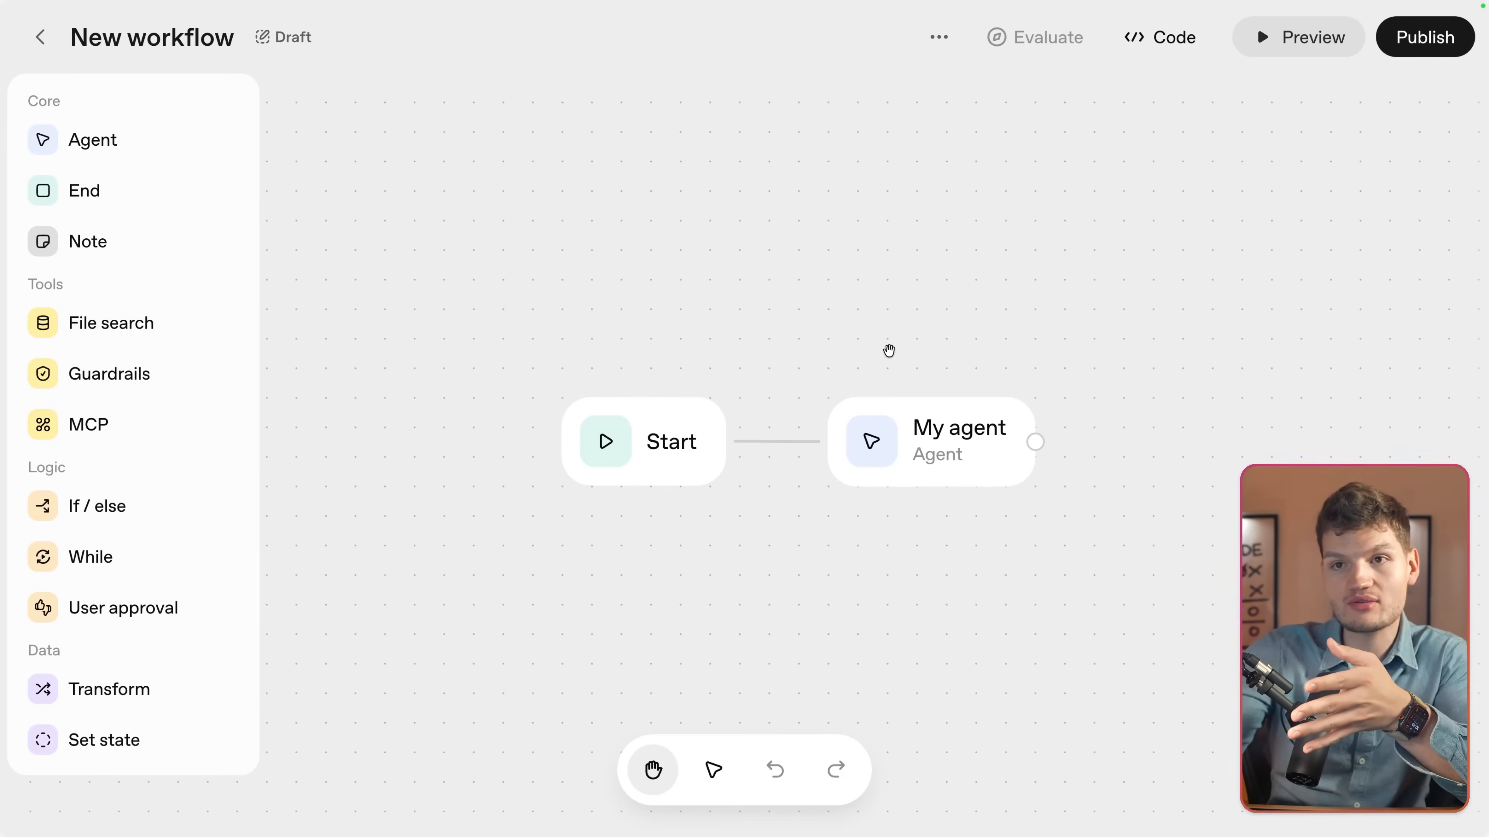
pyautogui.click(711, 410)
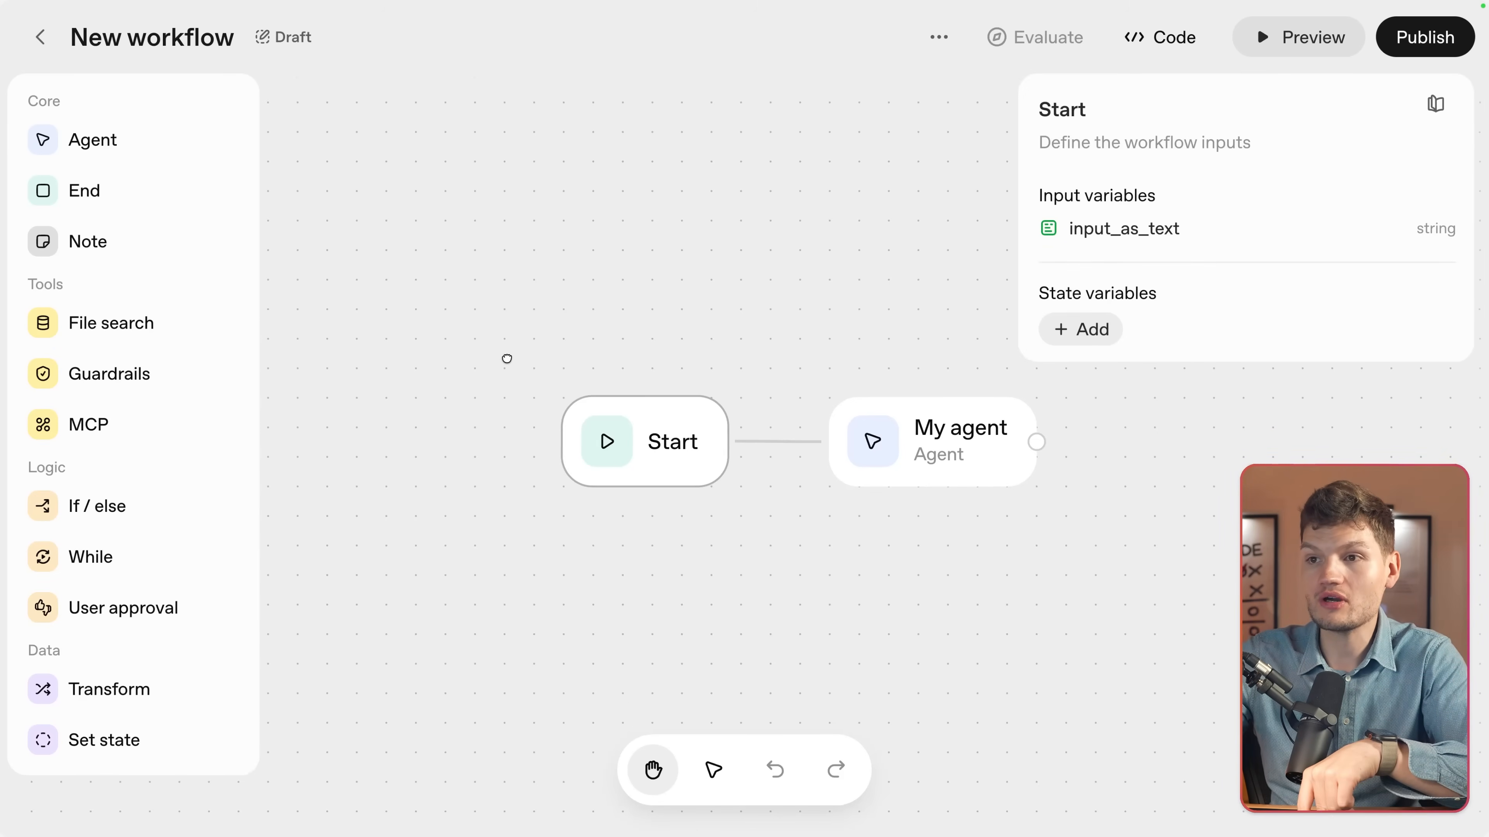
pyautogui.hscroll(3, 507, 358)
pyautogui.click(498, 312)
pyautogui.scroll(2, 525, 309)
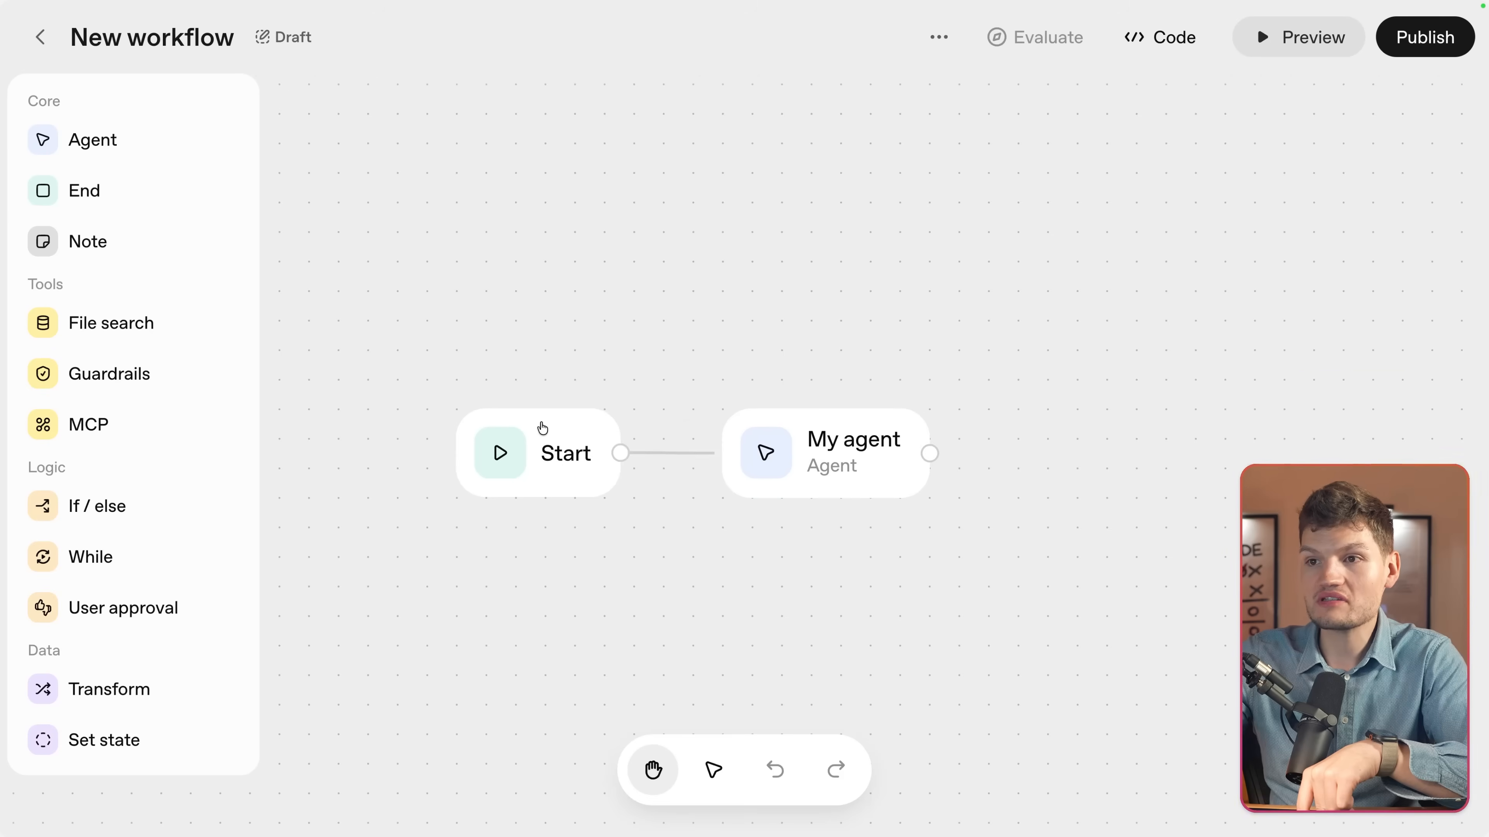
pyautogui.click(542, 428)
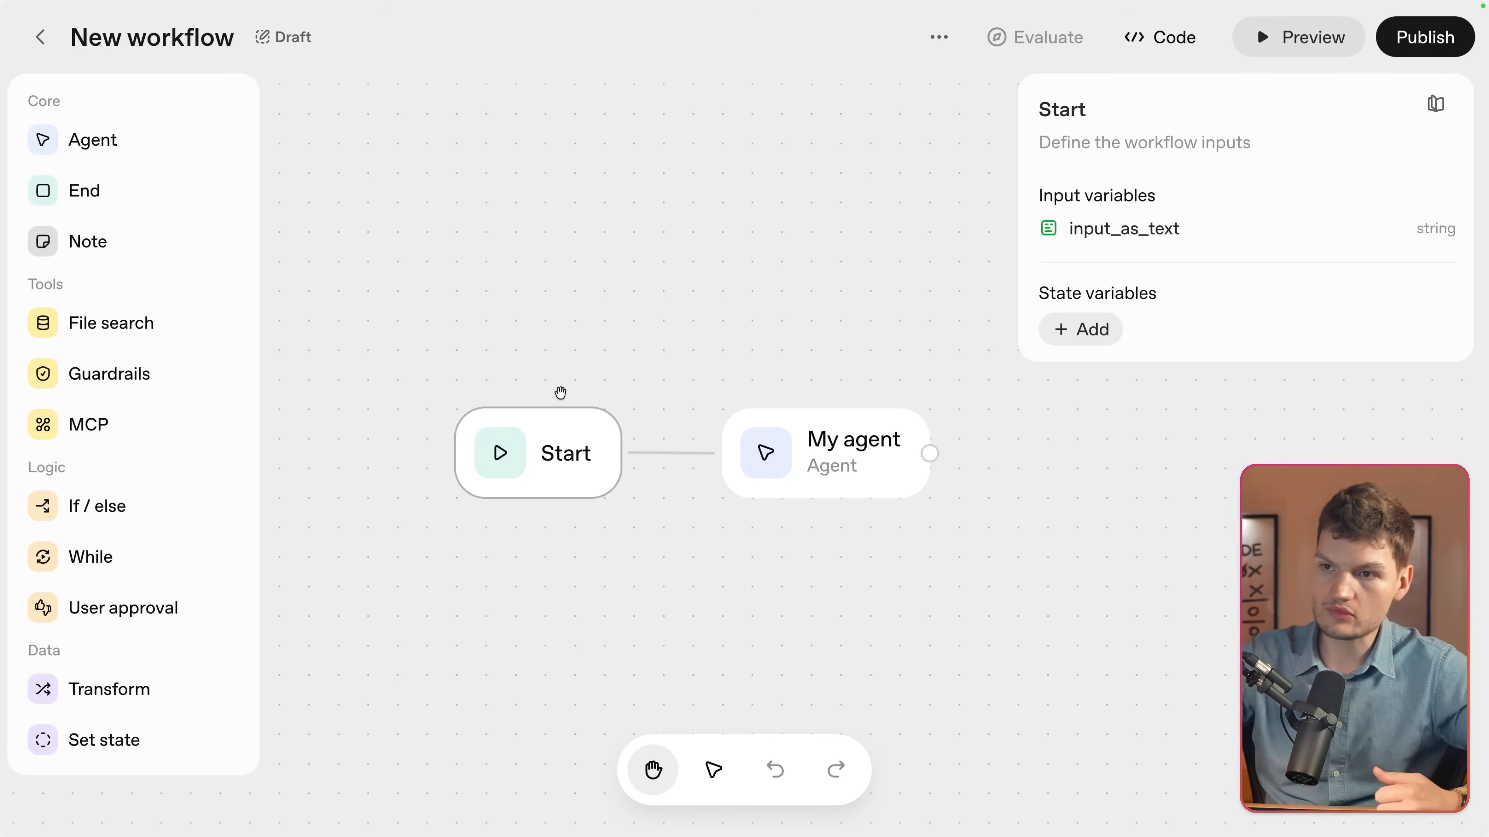
pyautogui.click(560, 393)
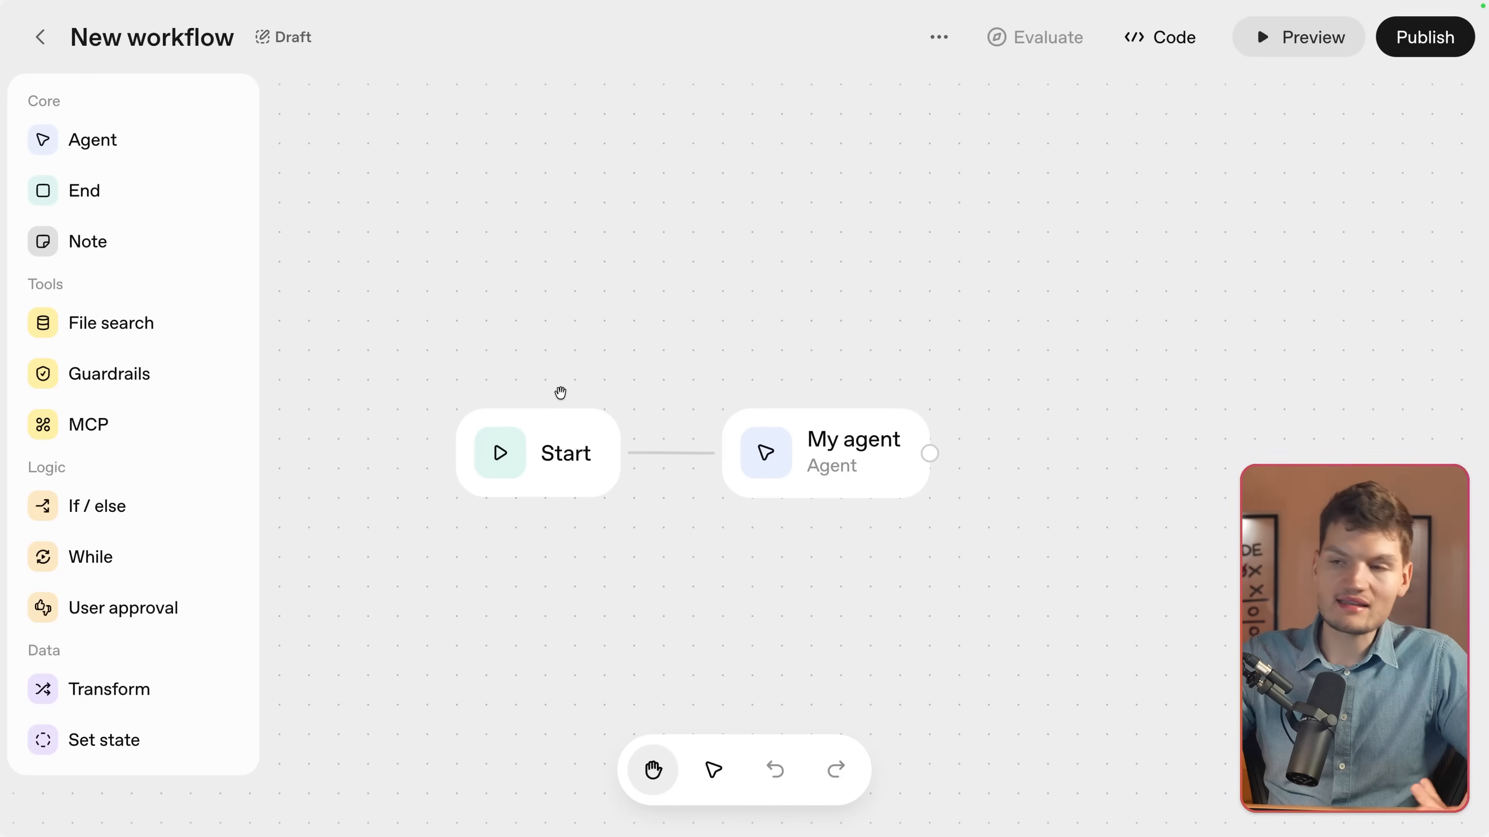
# Reopen the Start node's settings, highlight the input_as_text variable and close the settings
pyautogui.click(567, 436)
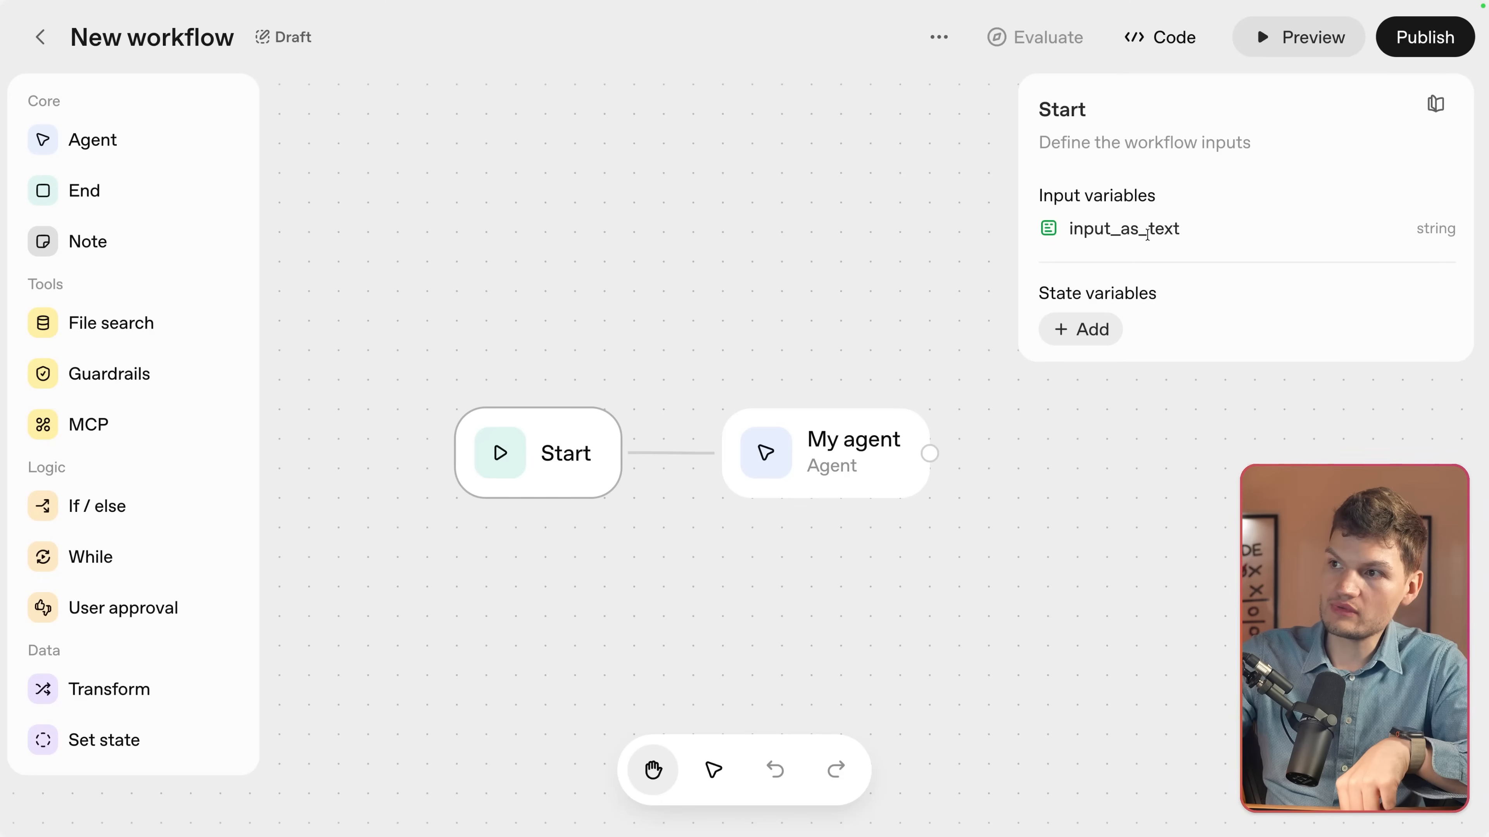
pyautogui.moveTo(1220, 230); pyautogui.dragTo(1057, 229)
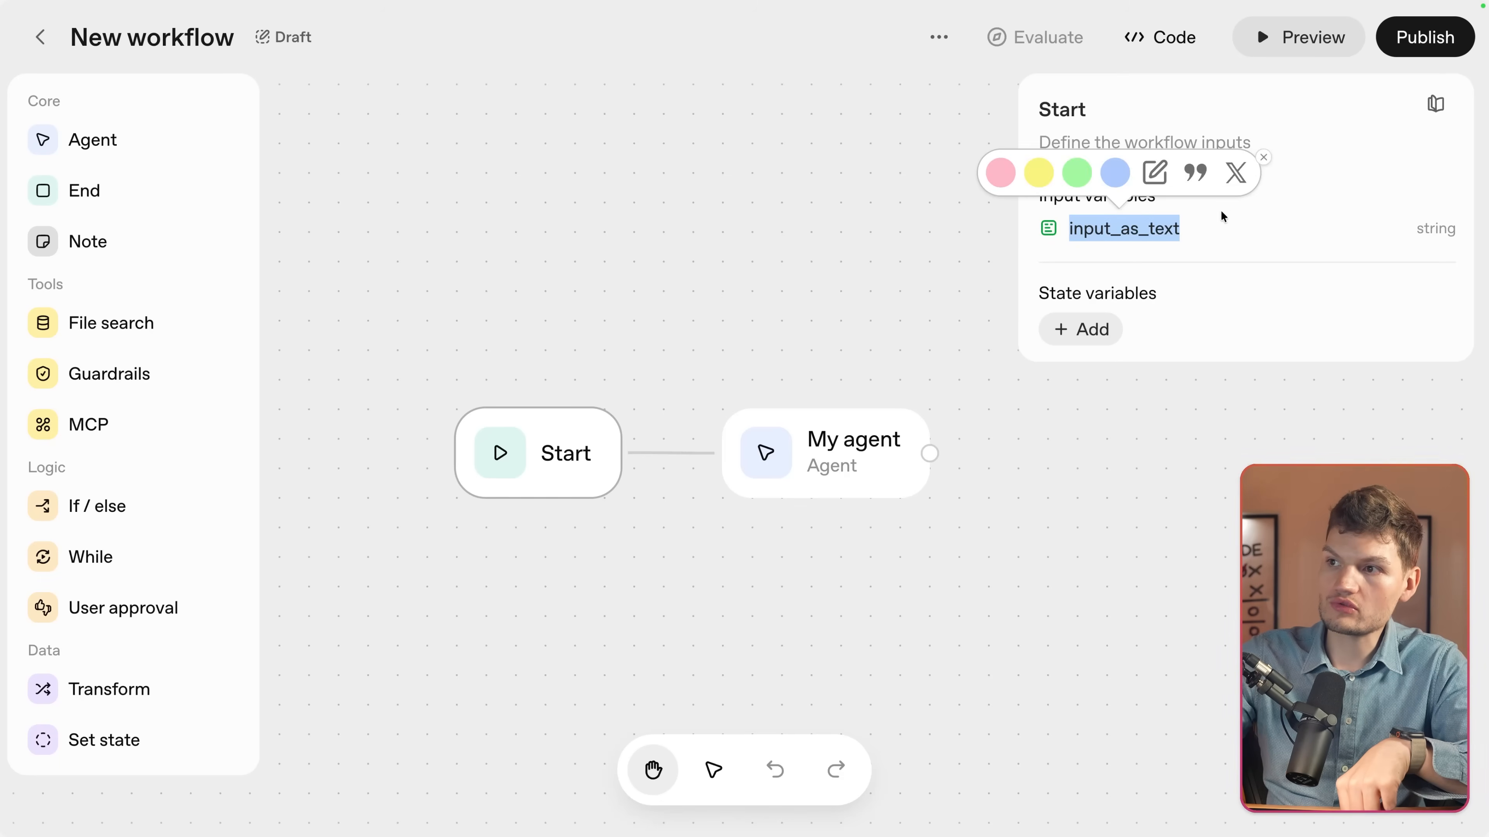
pyautogui.click(1175, 255)
pyautogui.click(686, 255)
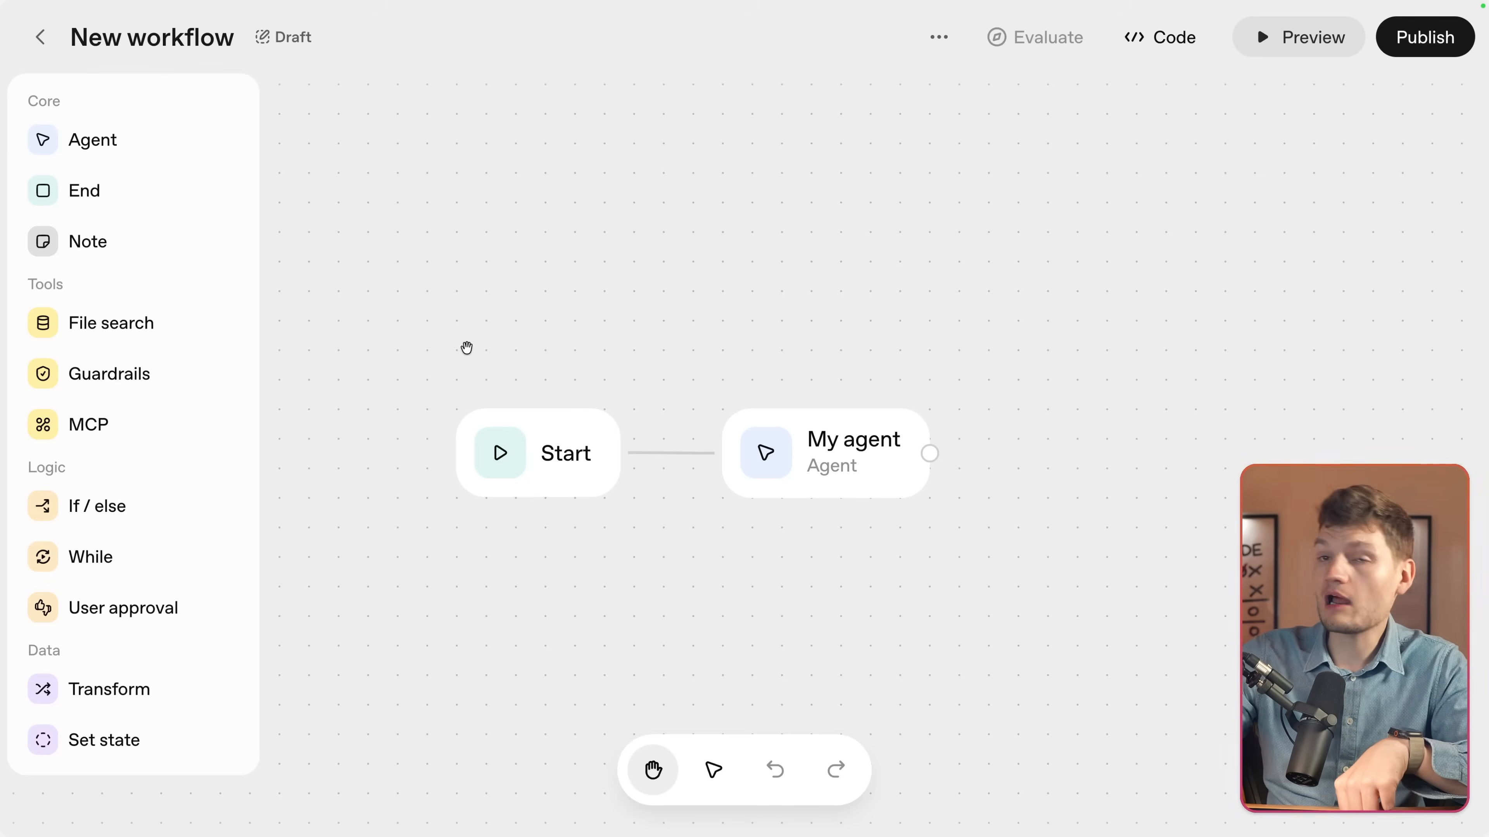
pyautogui.moveTo(442, 382); pyautogui.dragTo(453, 371)
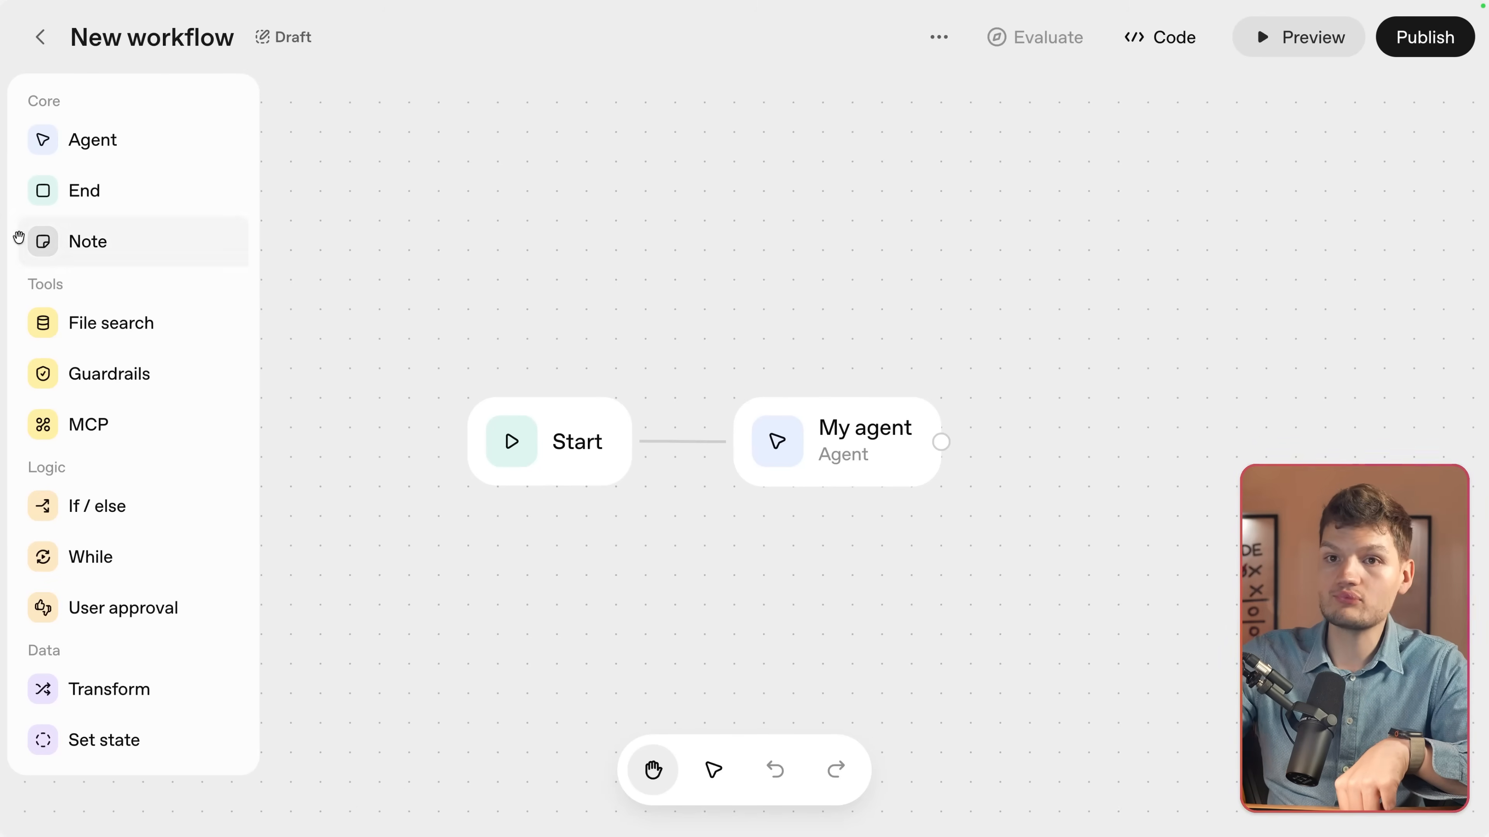
# Switch to the n8n workflow, review the trigger options for its first step again and close the list
pyautogui.moveTo(1, 238)
pyautogui.click(53, 255)
pyautogui.click(821, 443)
pyautogui.scroll(-3, 1230, 392)
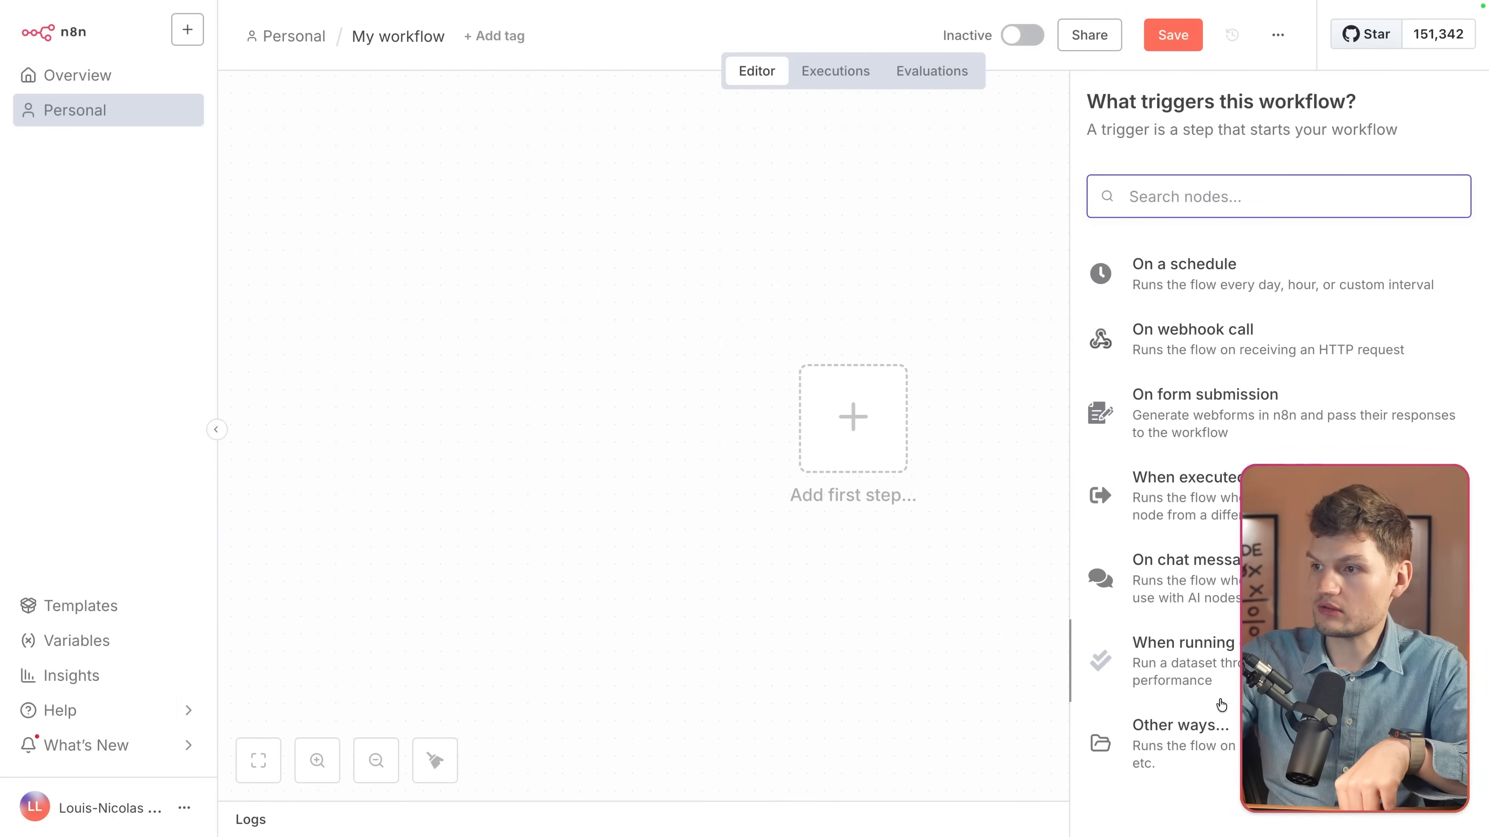
pyautogui.scroll(3, 1225, 692)
pyautogui.click(1022, 193)
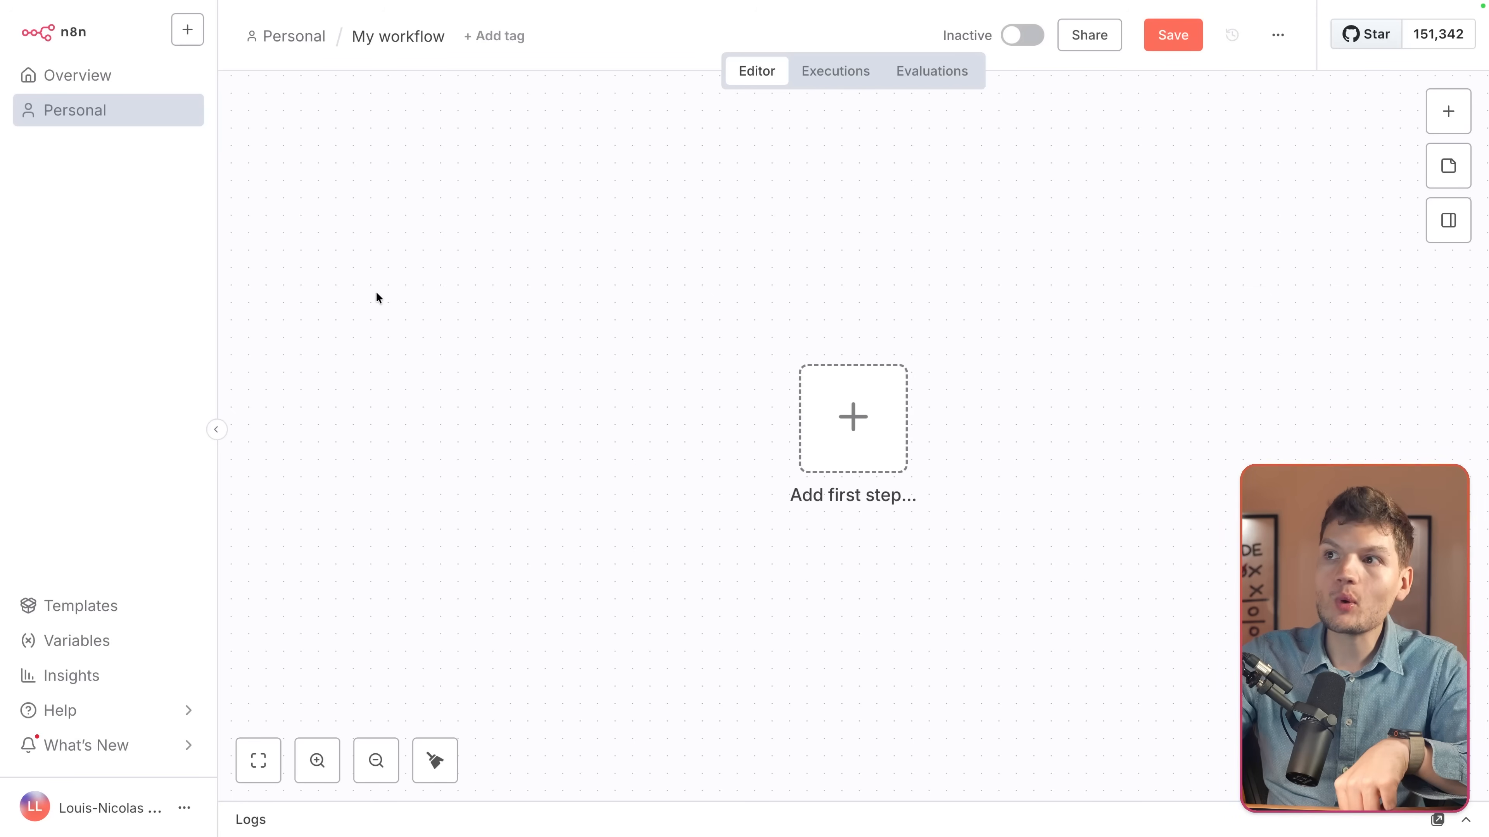
# Switch to Agent Builder and examine the My agent node's model choices and additional settings, then close them
pyautogui.moveTo(6, 291)
pyautogui.click(66, 234)
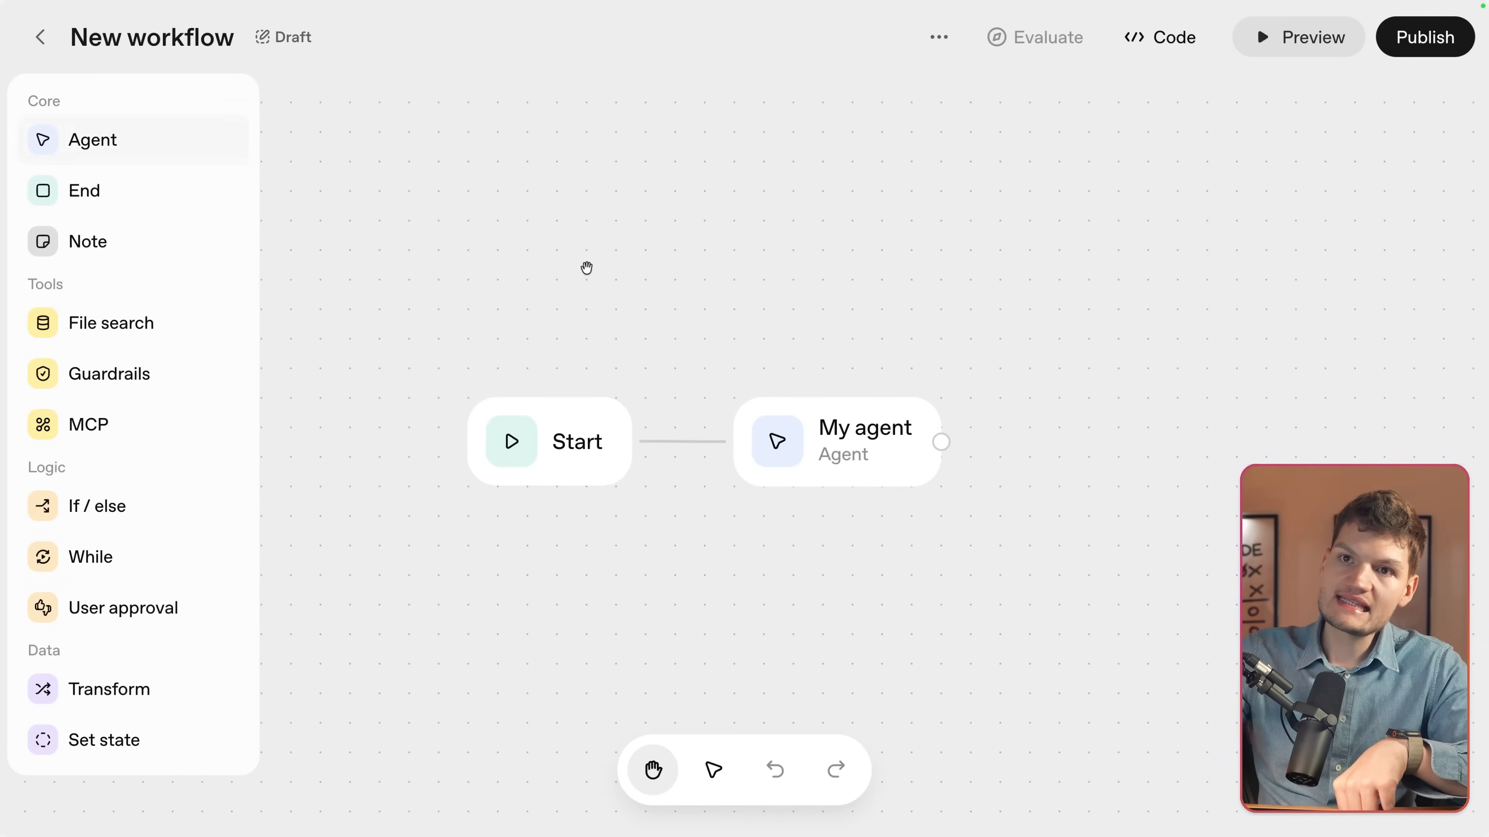
pyautogui.click(819, 443)
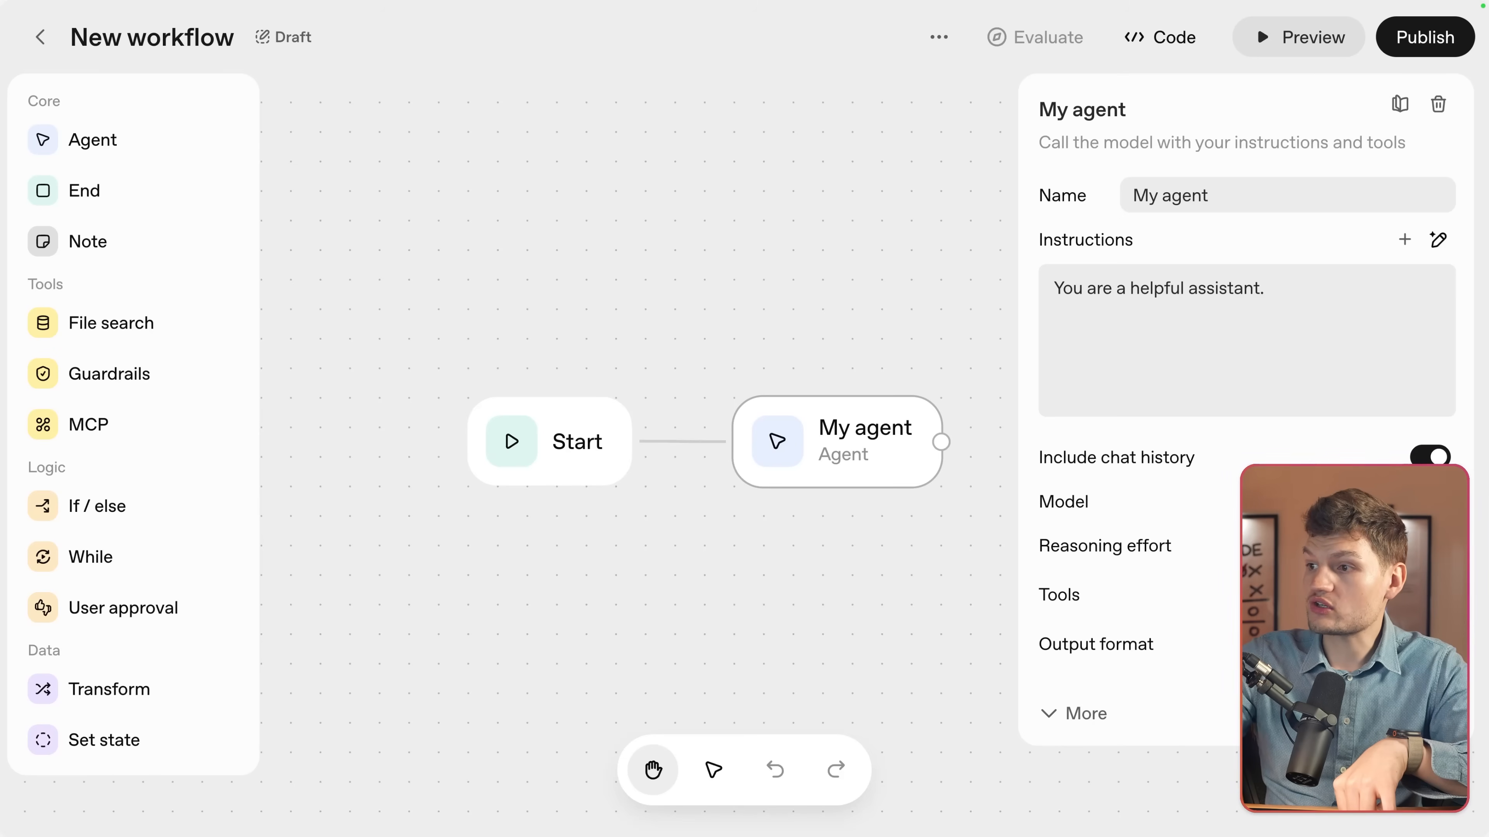
pyautogui.click(1406, 501)
pyautogui.press('Escape')
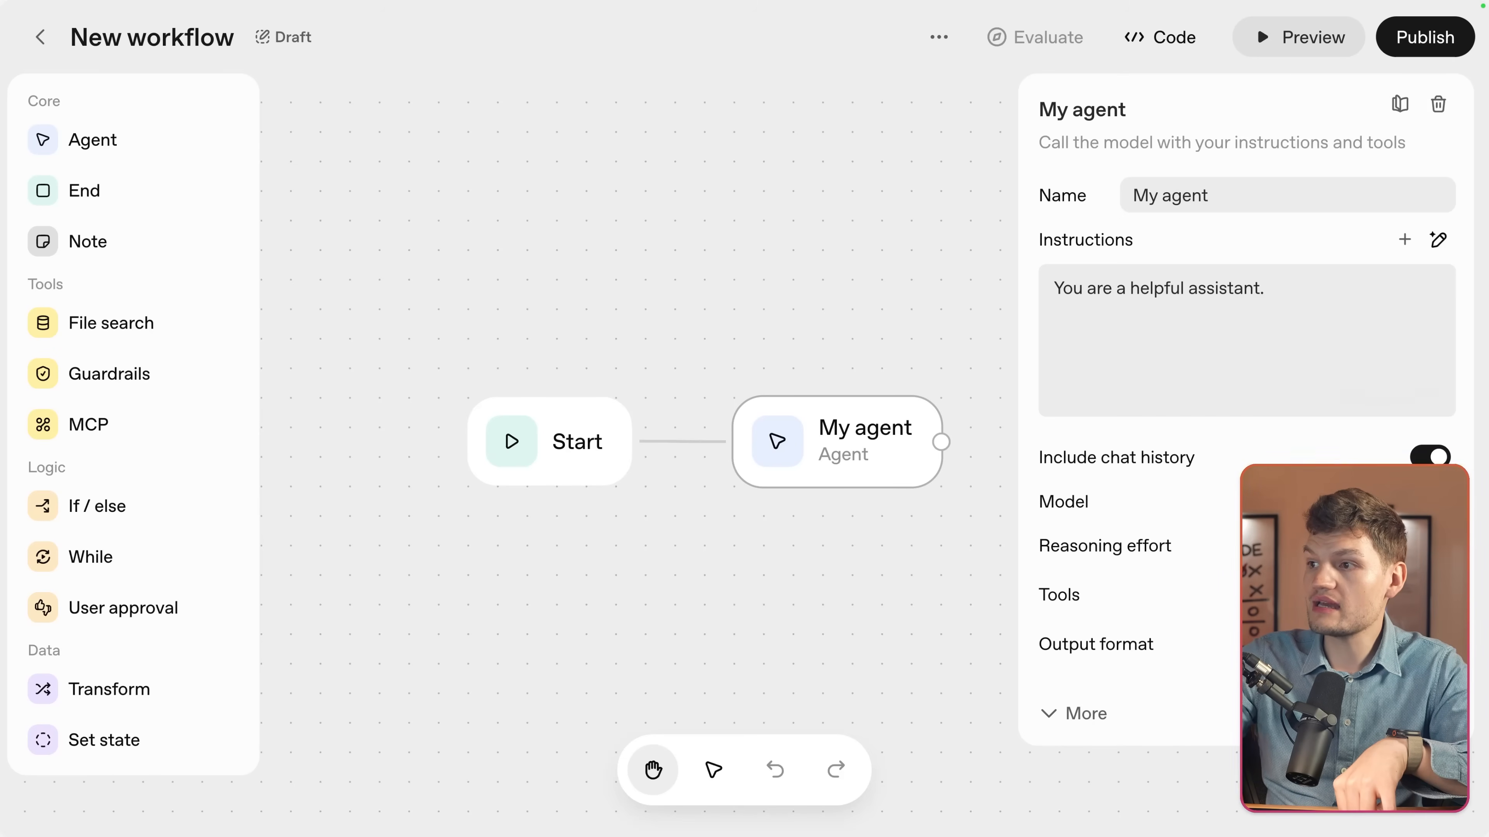
pyautogui.click(1072, 714)
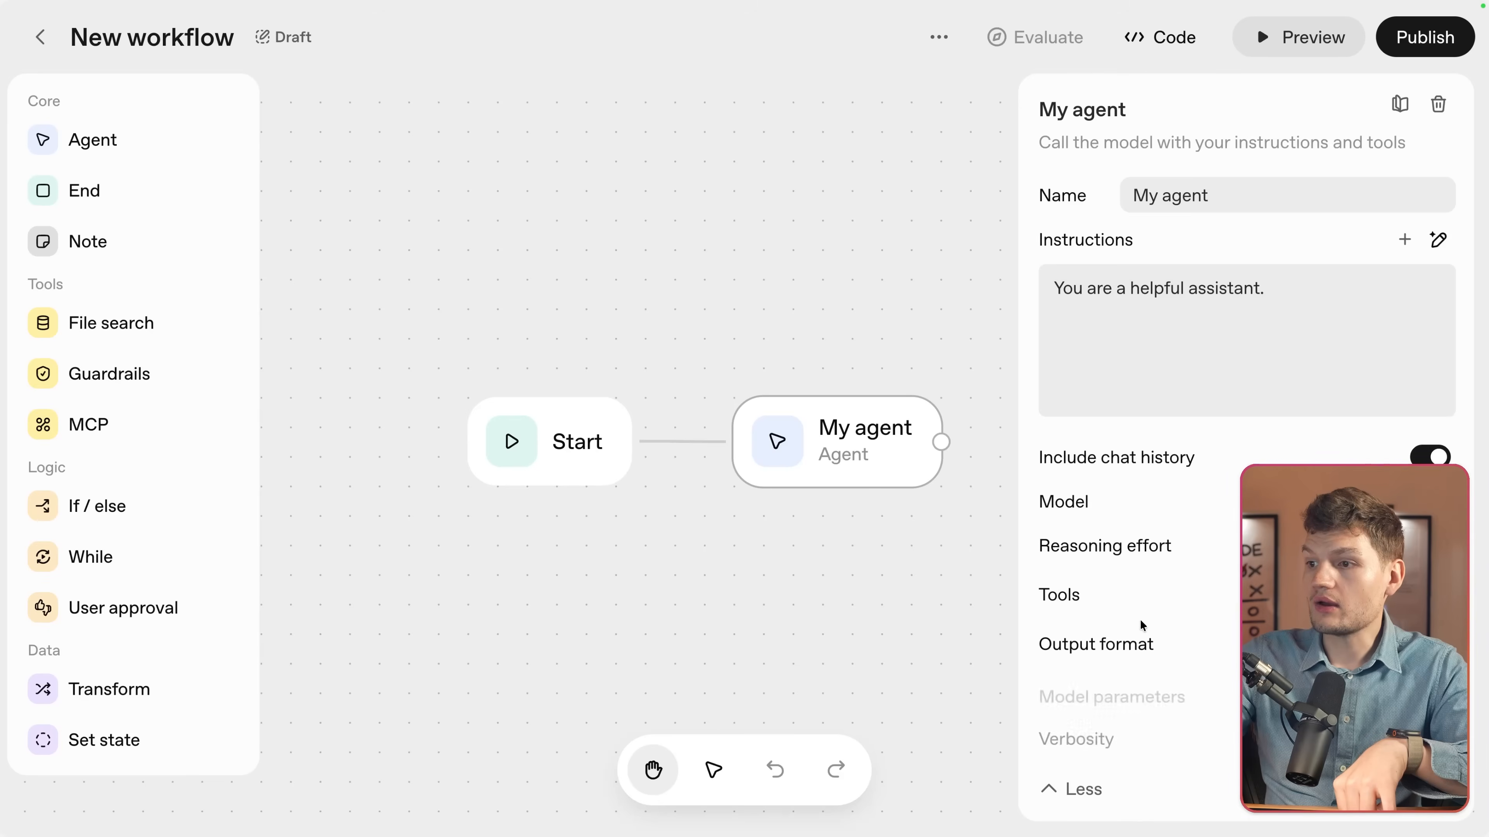
pyautogui.scroll(-5, 1153, 621)
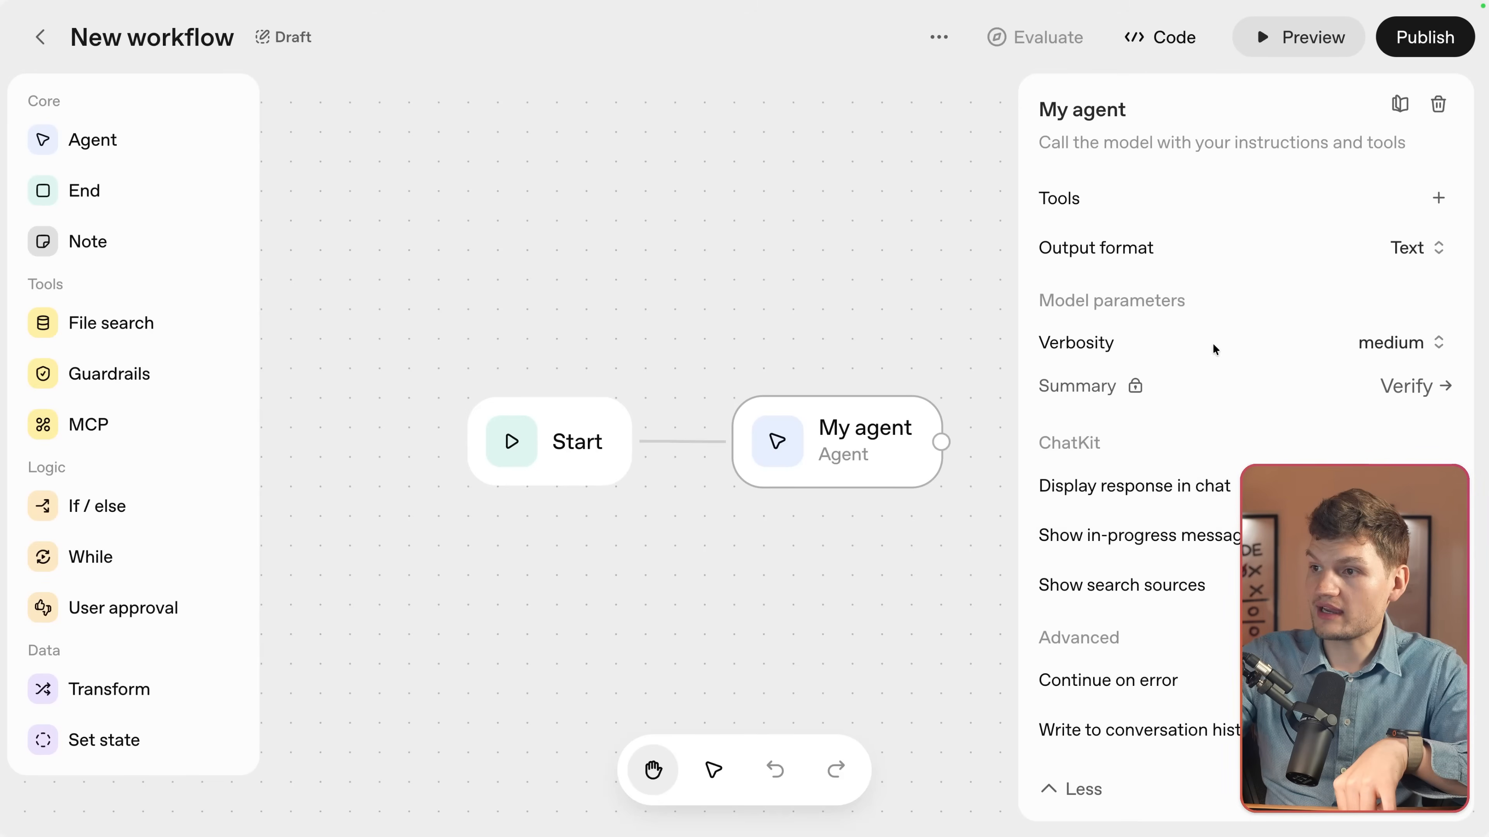
pyautogui.click(1072, 788)
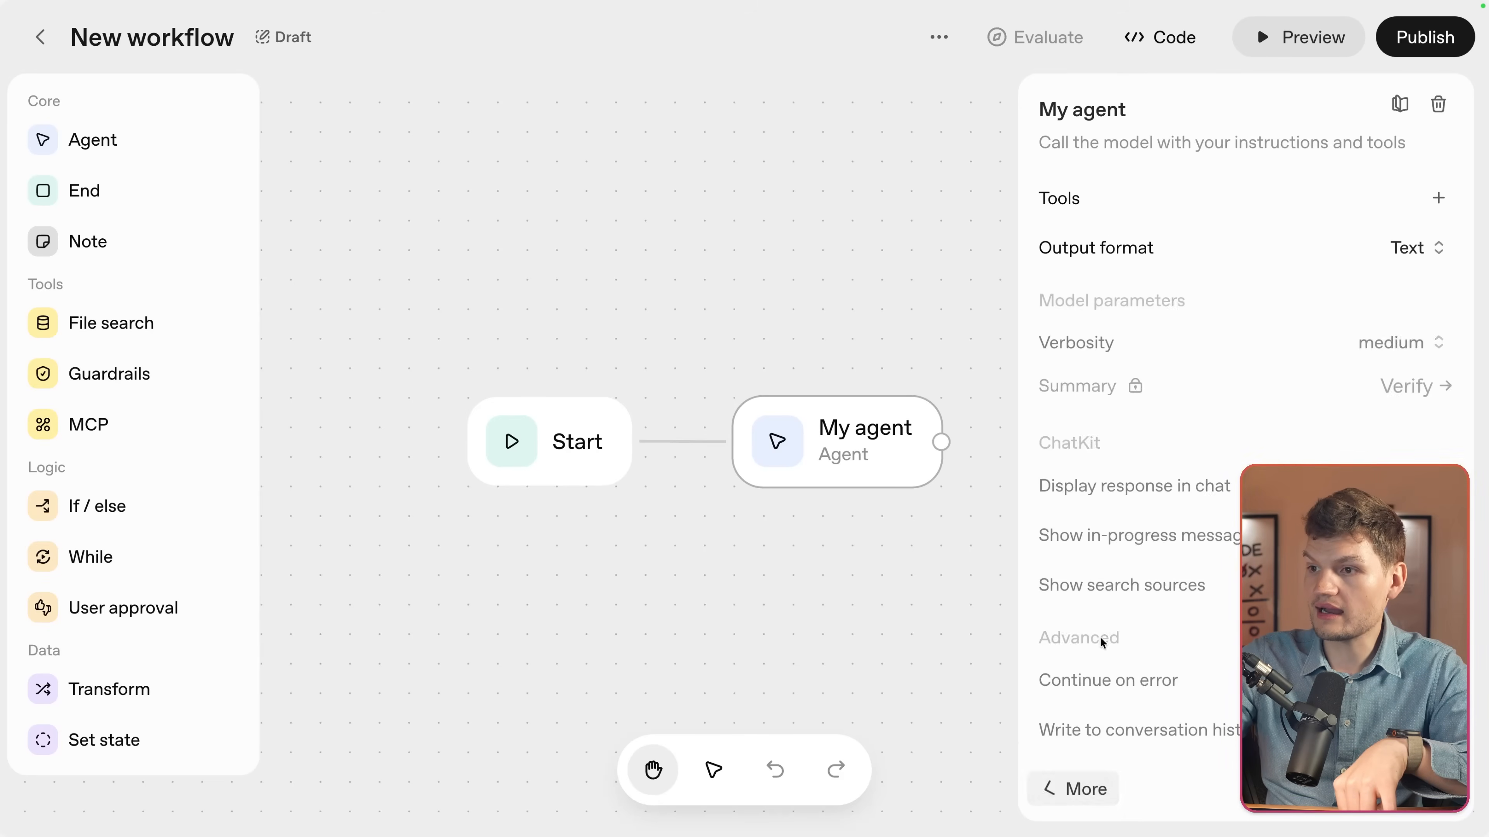
pyautogui.click(798, 336)
# Switch to the n8n workflow and add a manual trigger as its first step
pyautogui.moveTo(5, 352)
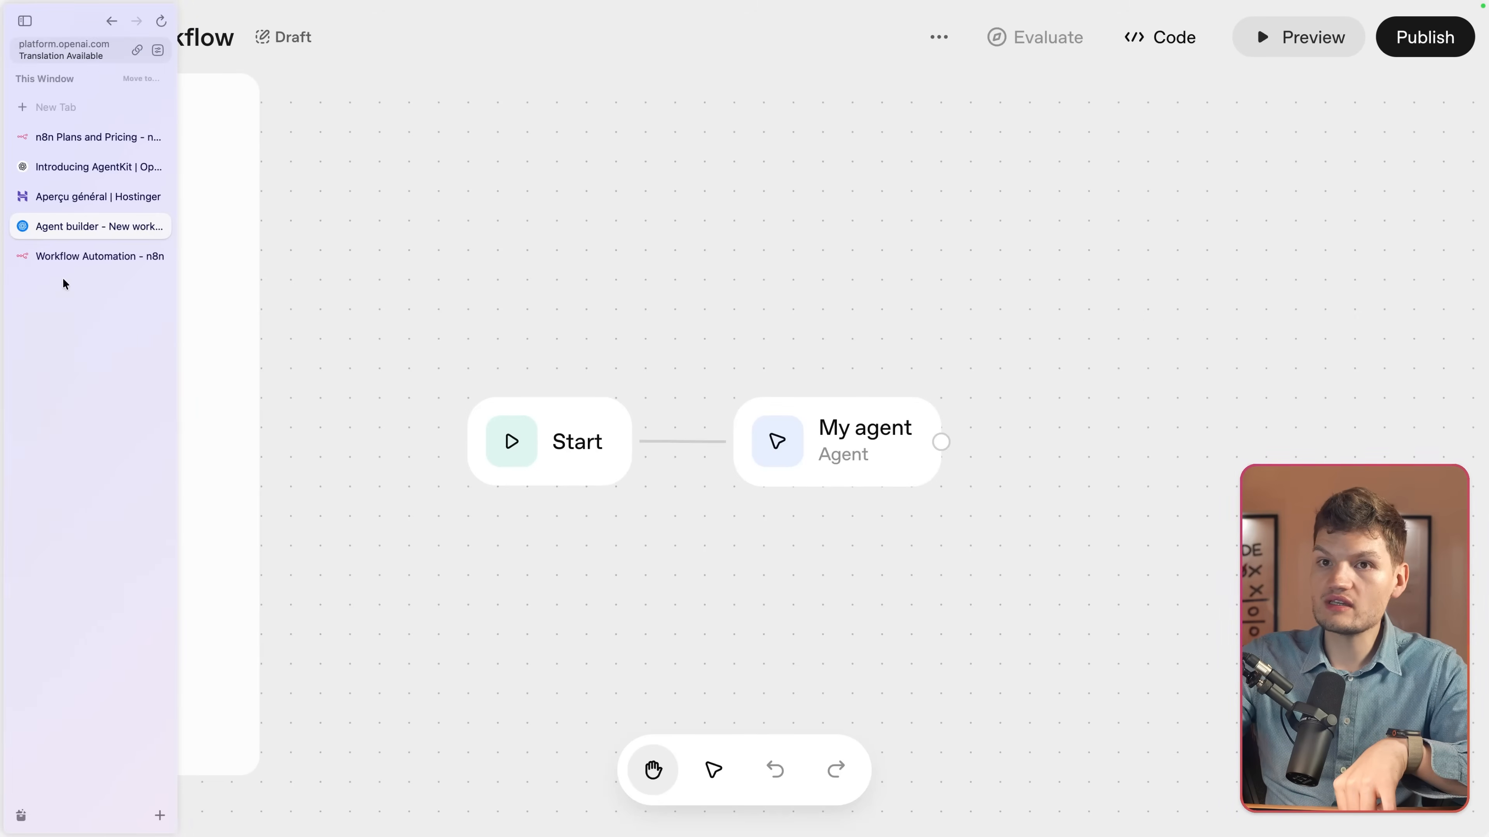
pyautogui.click(71, 256)
pyautogui.click(900, 452)
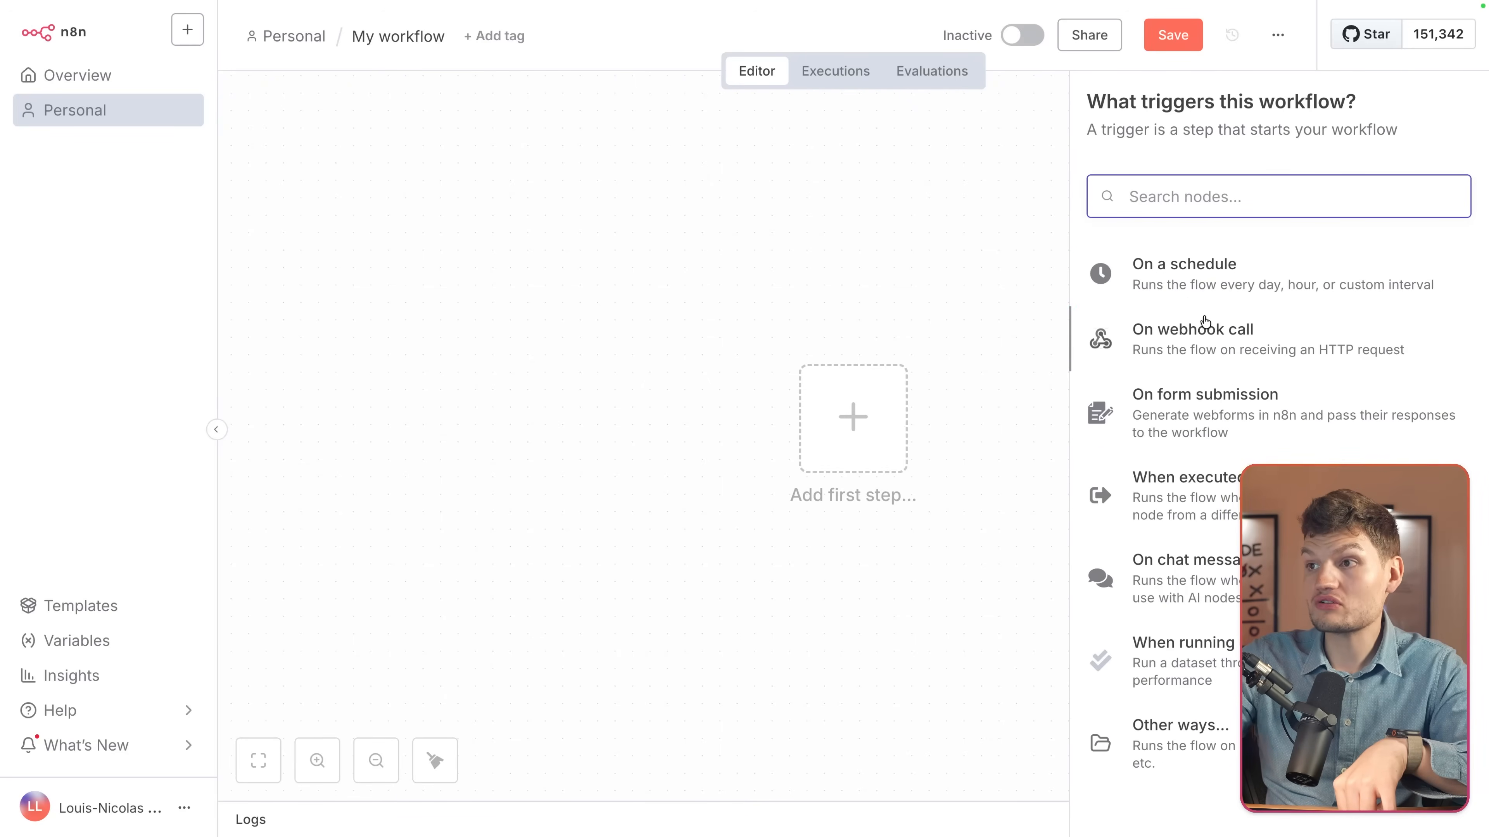
pyautogui.click(1186, 290)
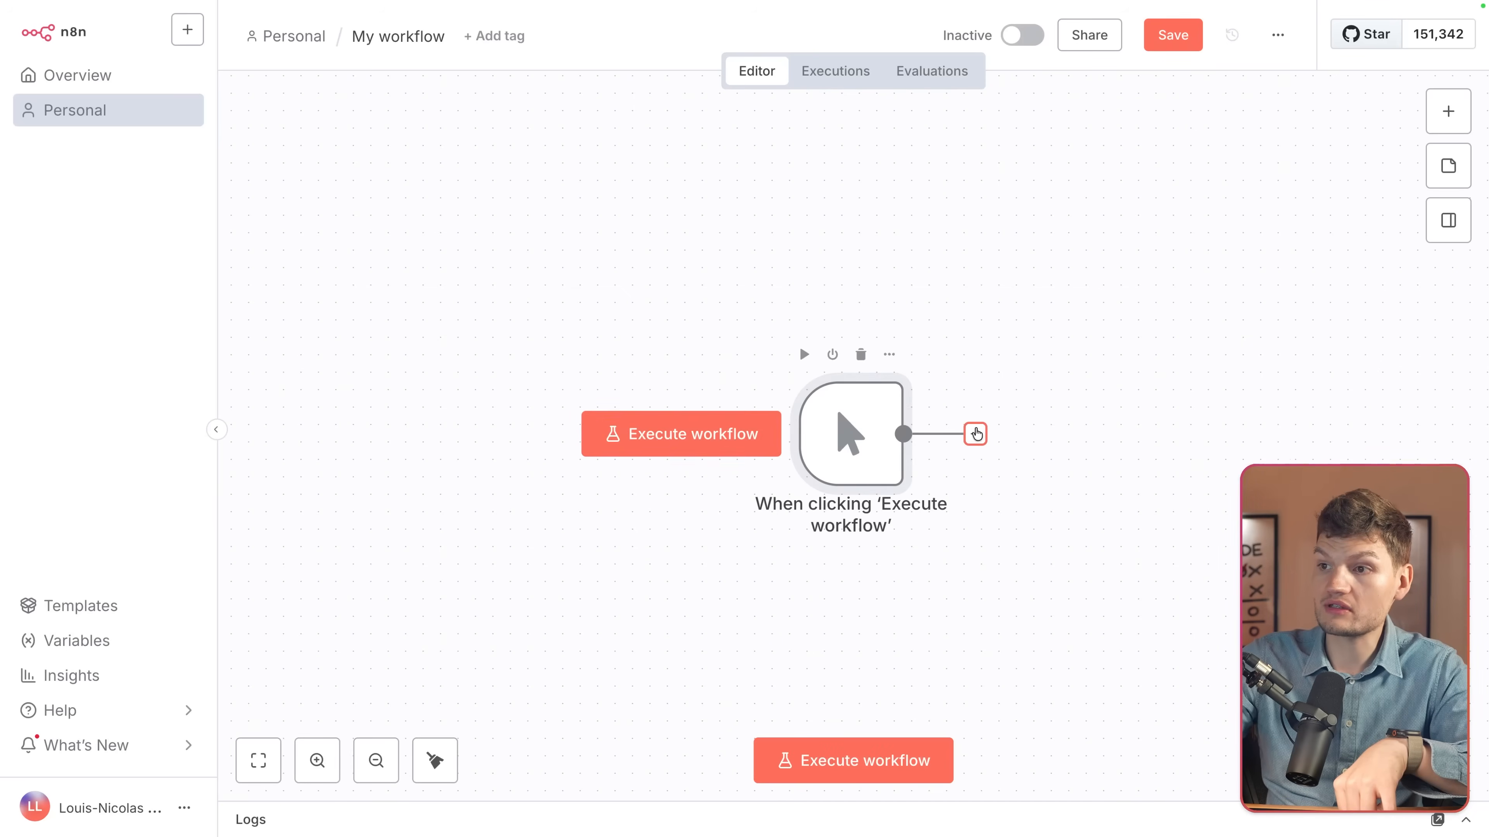
# Add an AI Agent node after the manual trigger and return to the canvas
pyautogui.click(975, 433)
pyautogui.scroll(-1, 1193, 481)
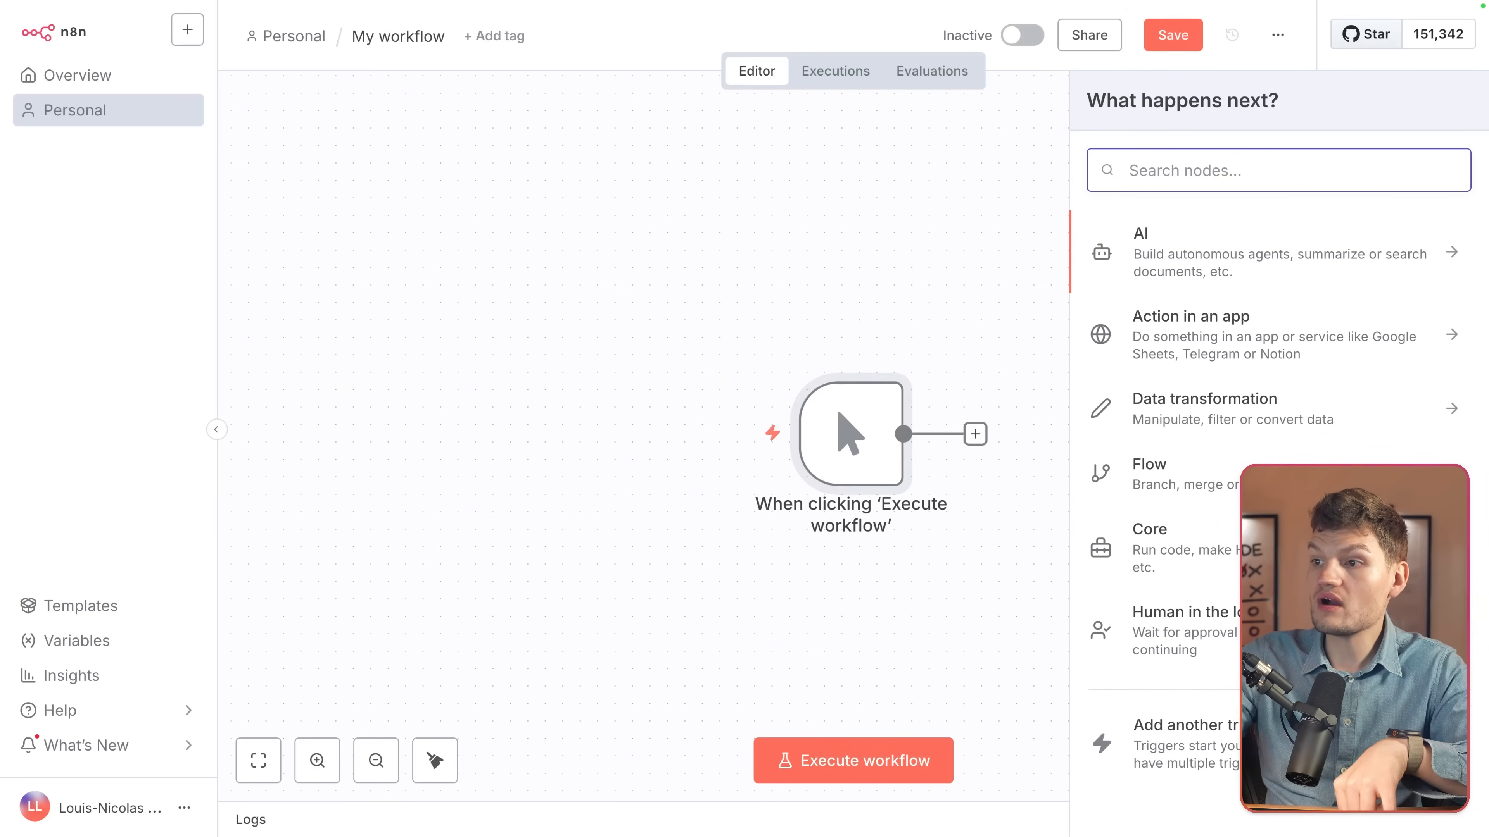
pyautogui.scroll(1, 1194, 481)
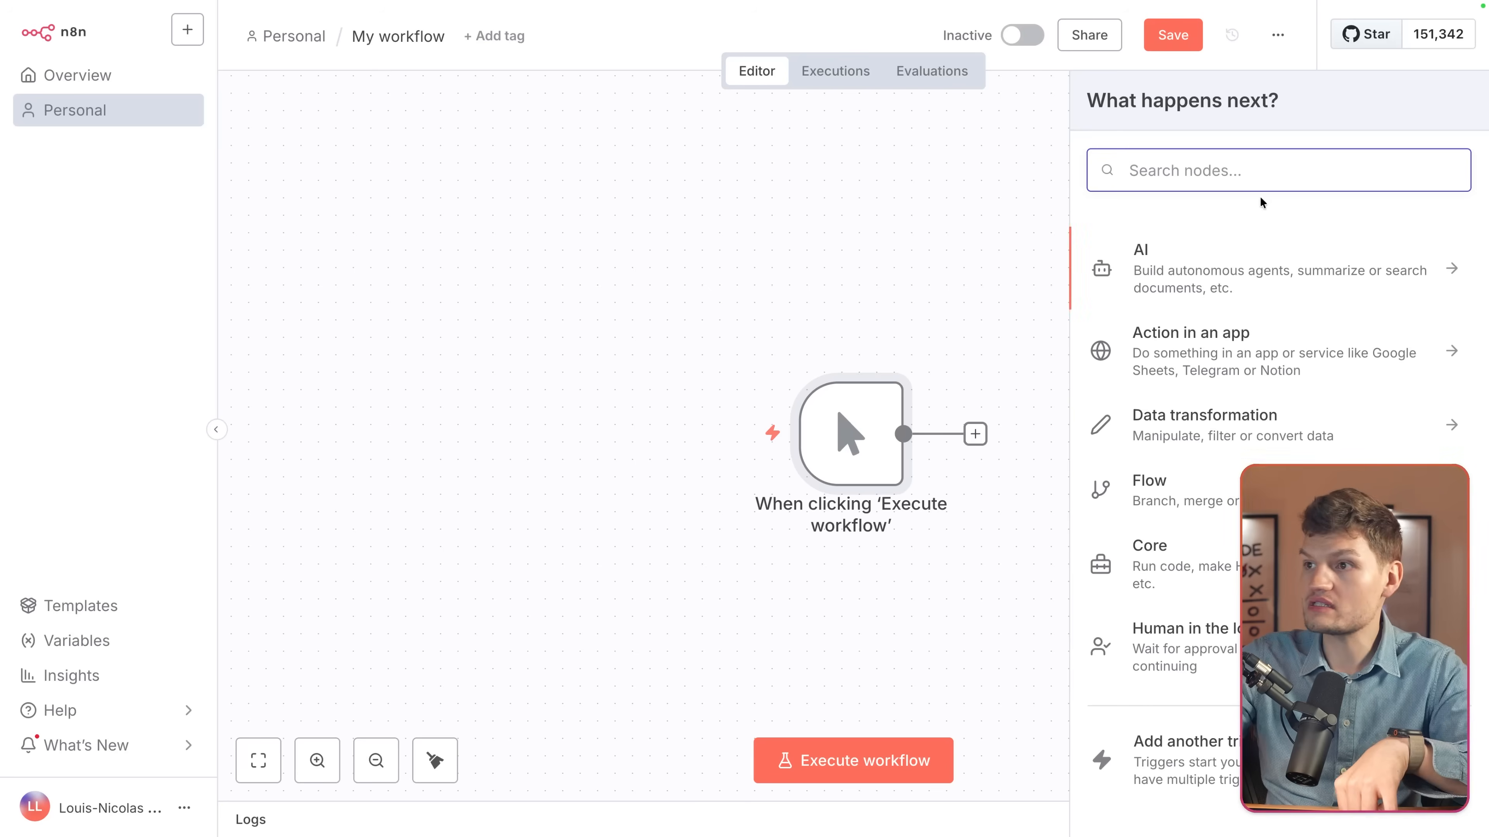
pyautogui.click(1266, 275)
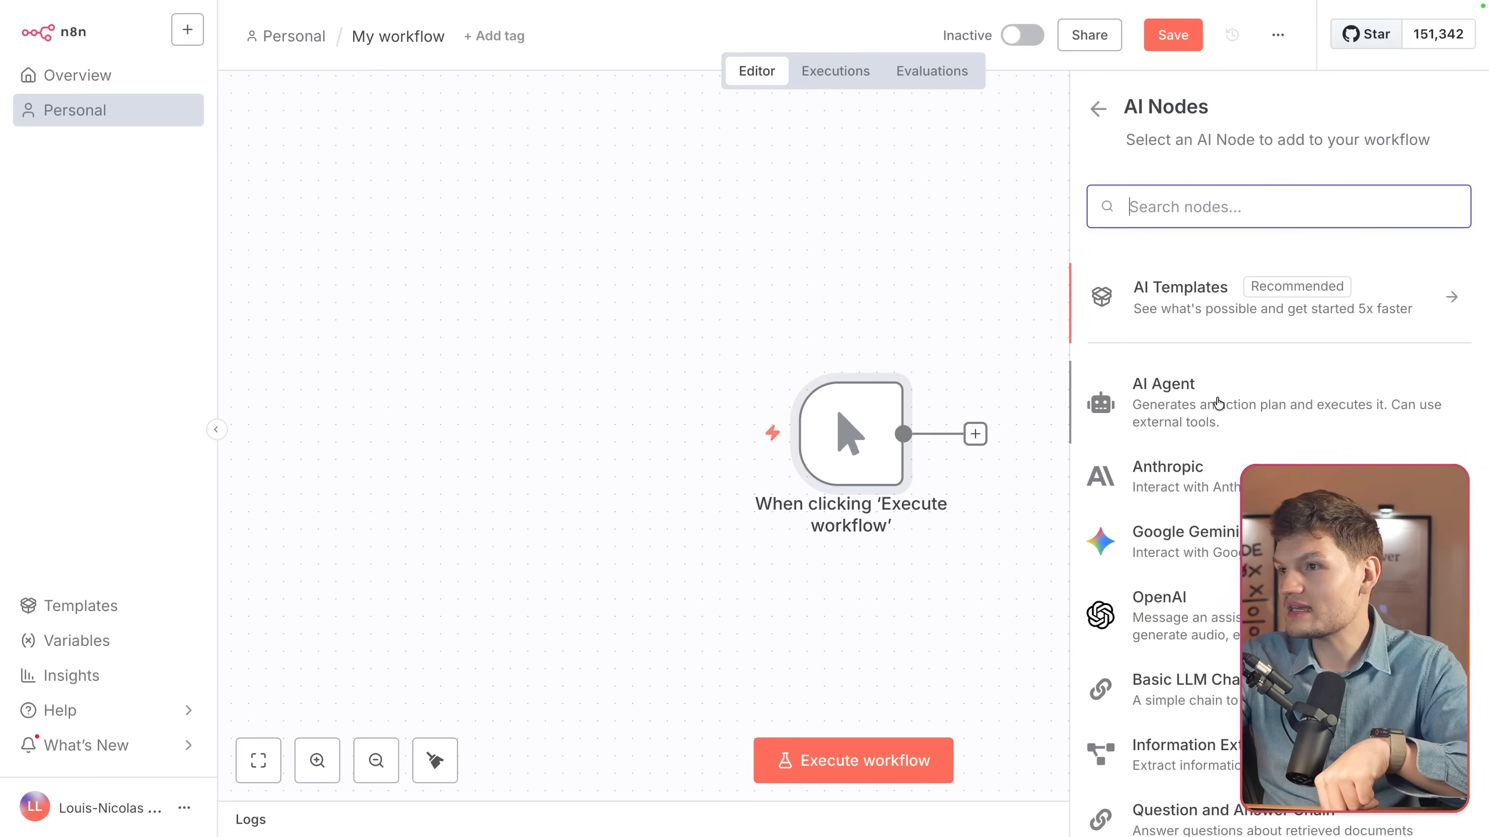
pyautogui.click(1213, 402)
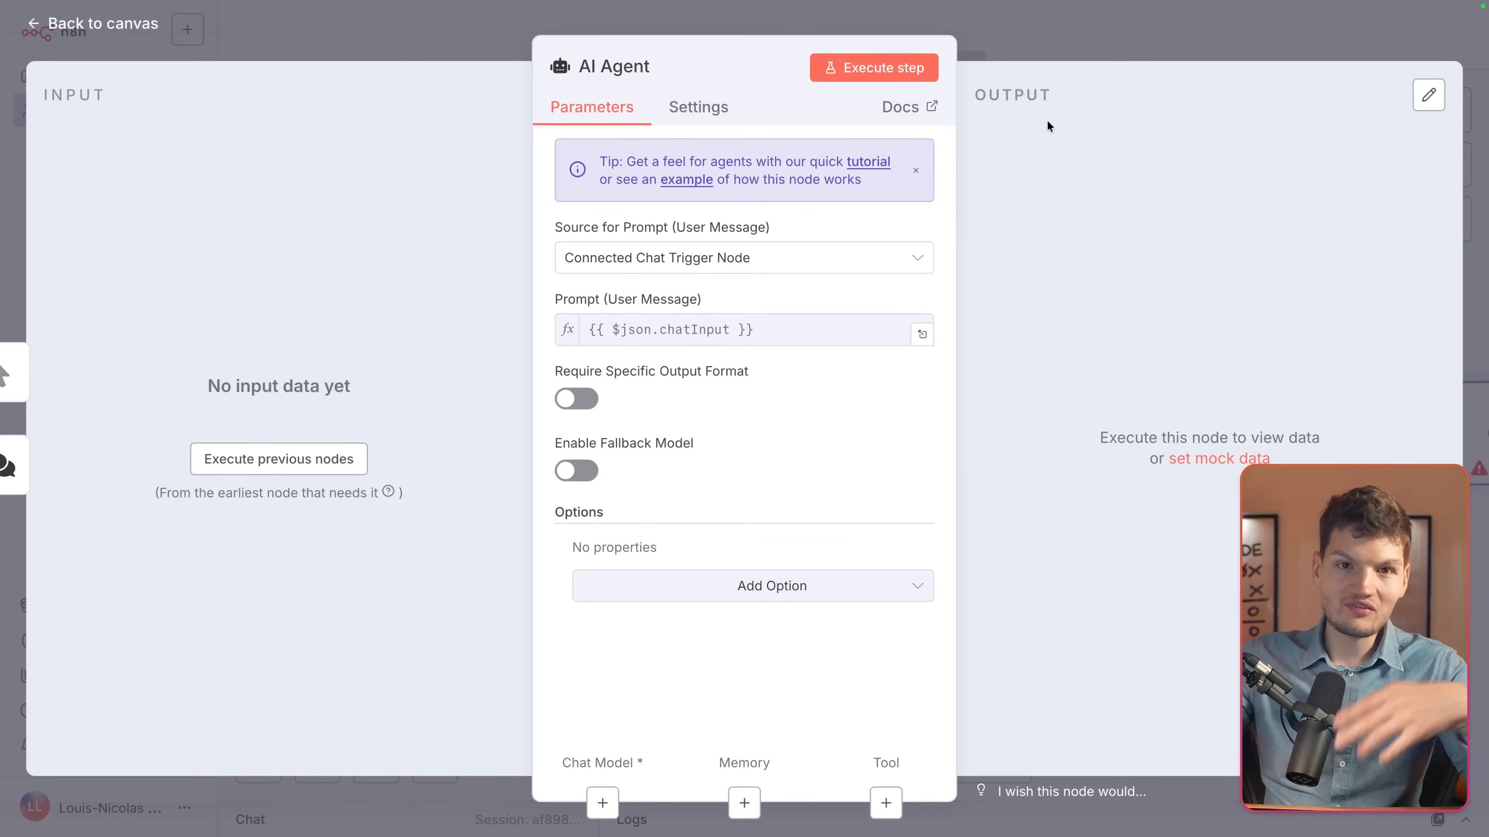
pyautogui.click(1071, 33)
# Delete the chat message trigger from the workflow and tidy up the remaining nodes
pyautogui.hscroll(3, 1118, 232)
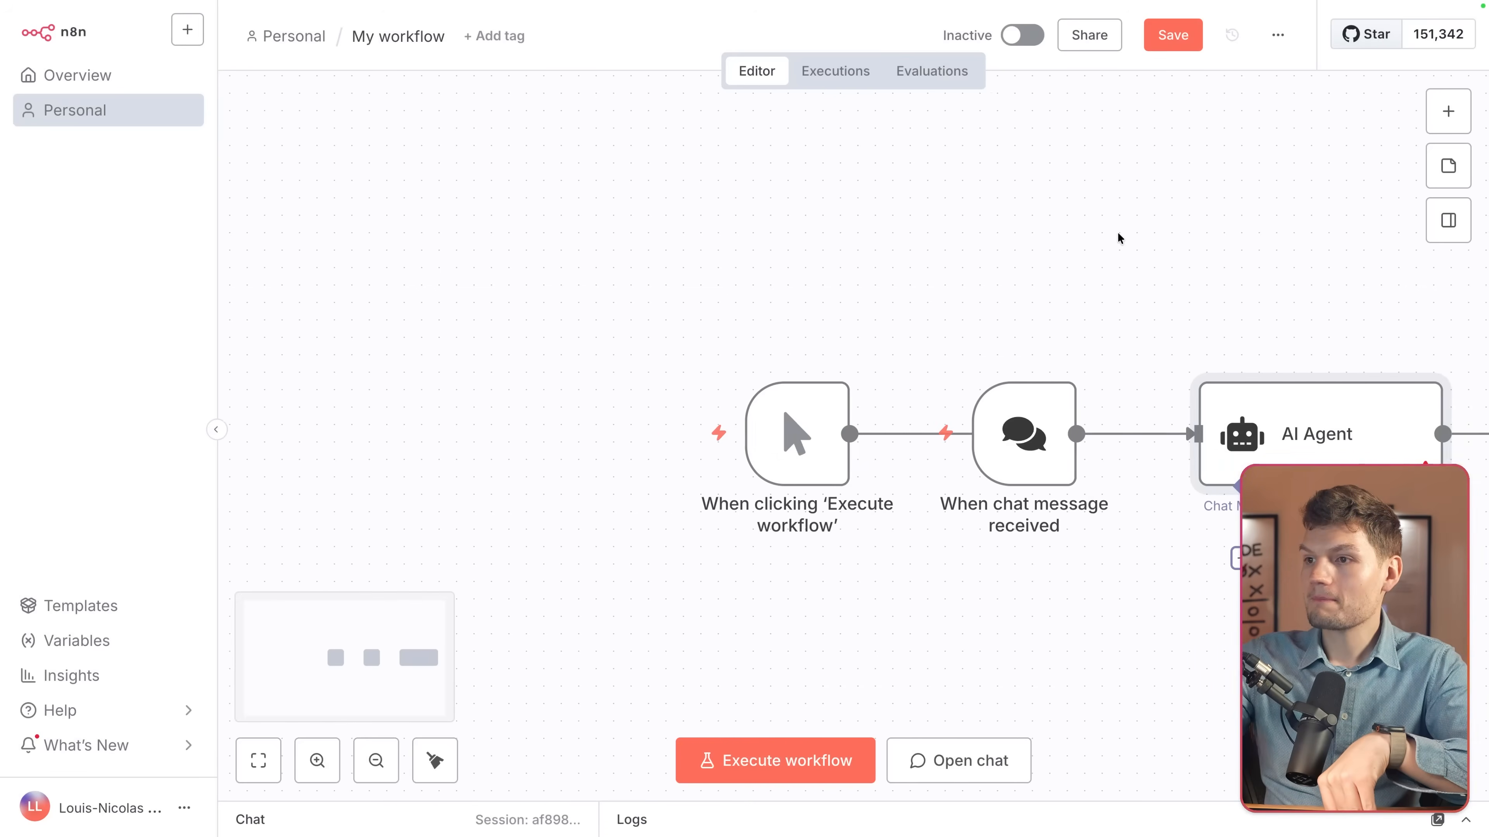
pyautogui.hscroll(2, 1116, 261)
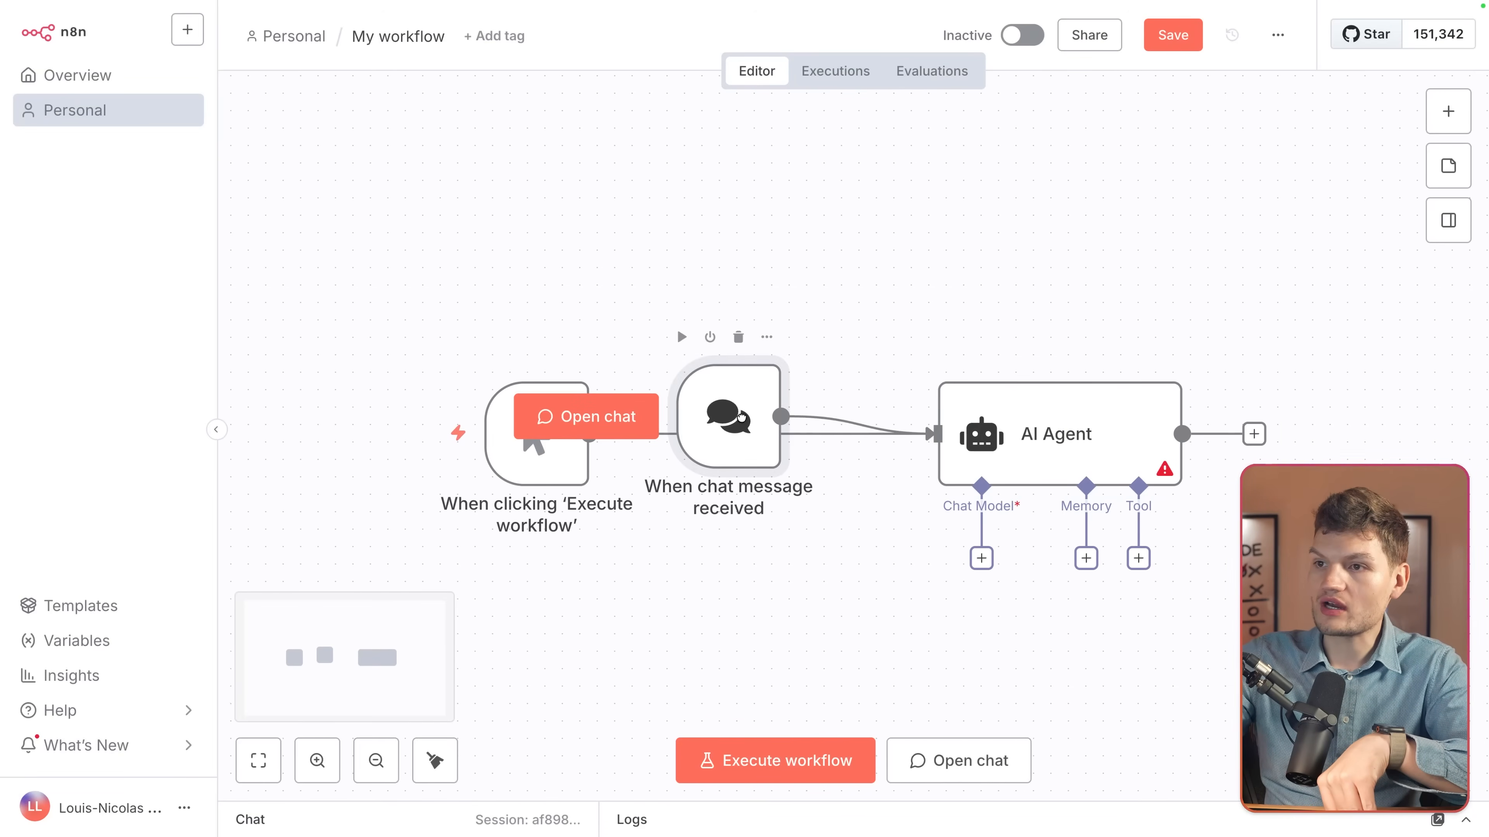
pyautogui.click(737, 338)
pyautogui.hotkey('shift', 'alt', 't')
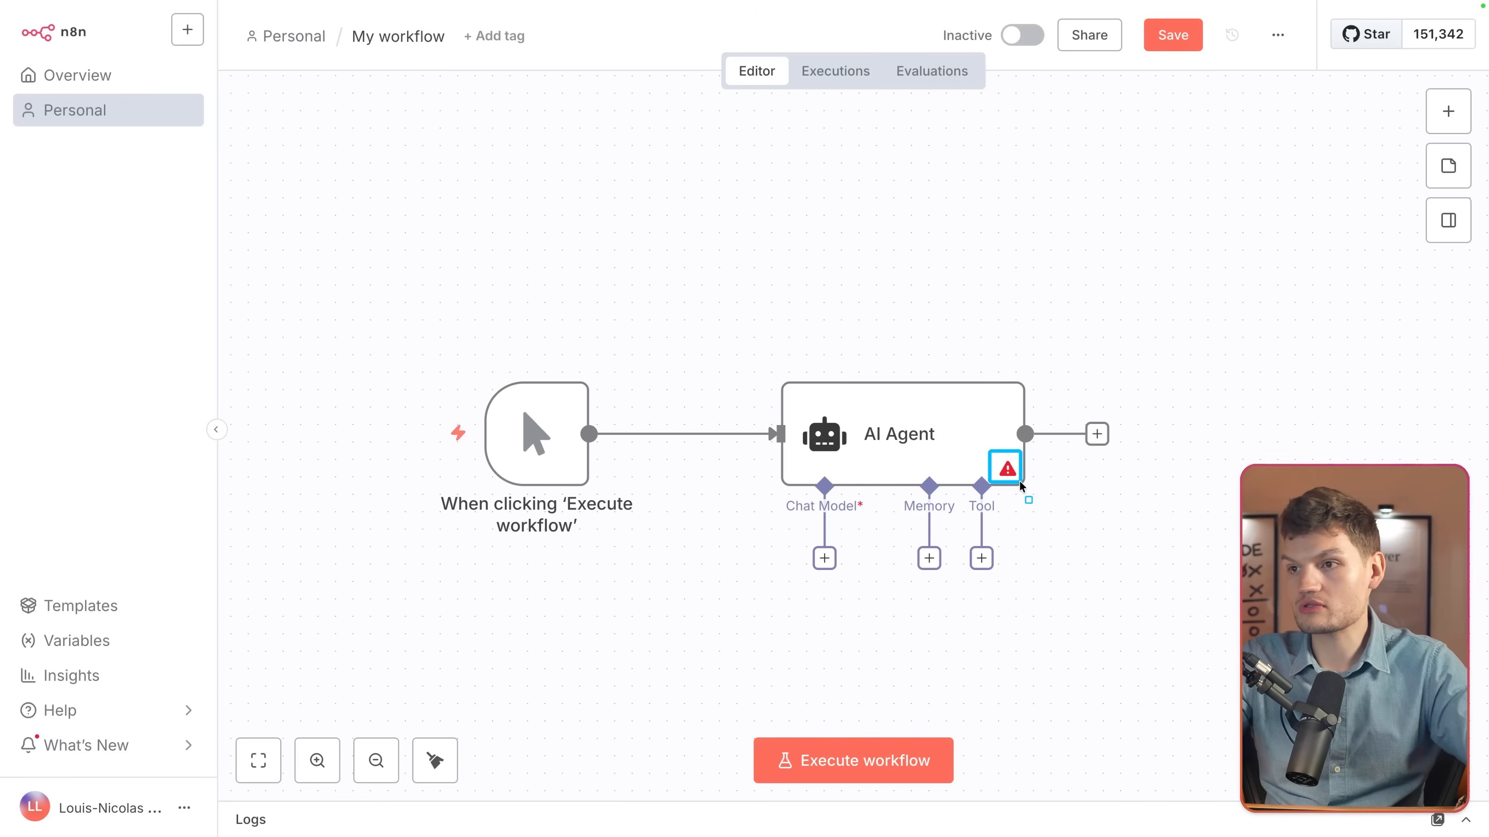
# Browse the chat models that can be attached to the AI Agent node and close the list
pyautogui.click(804, 570)
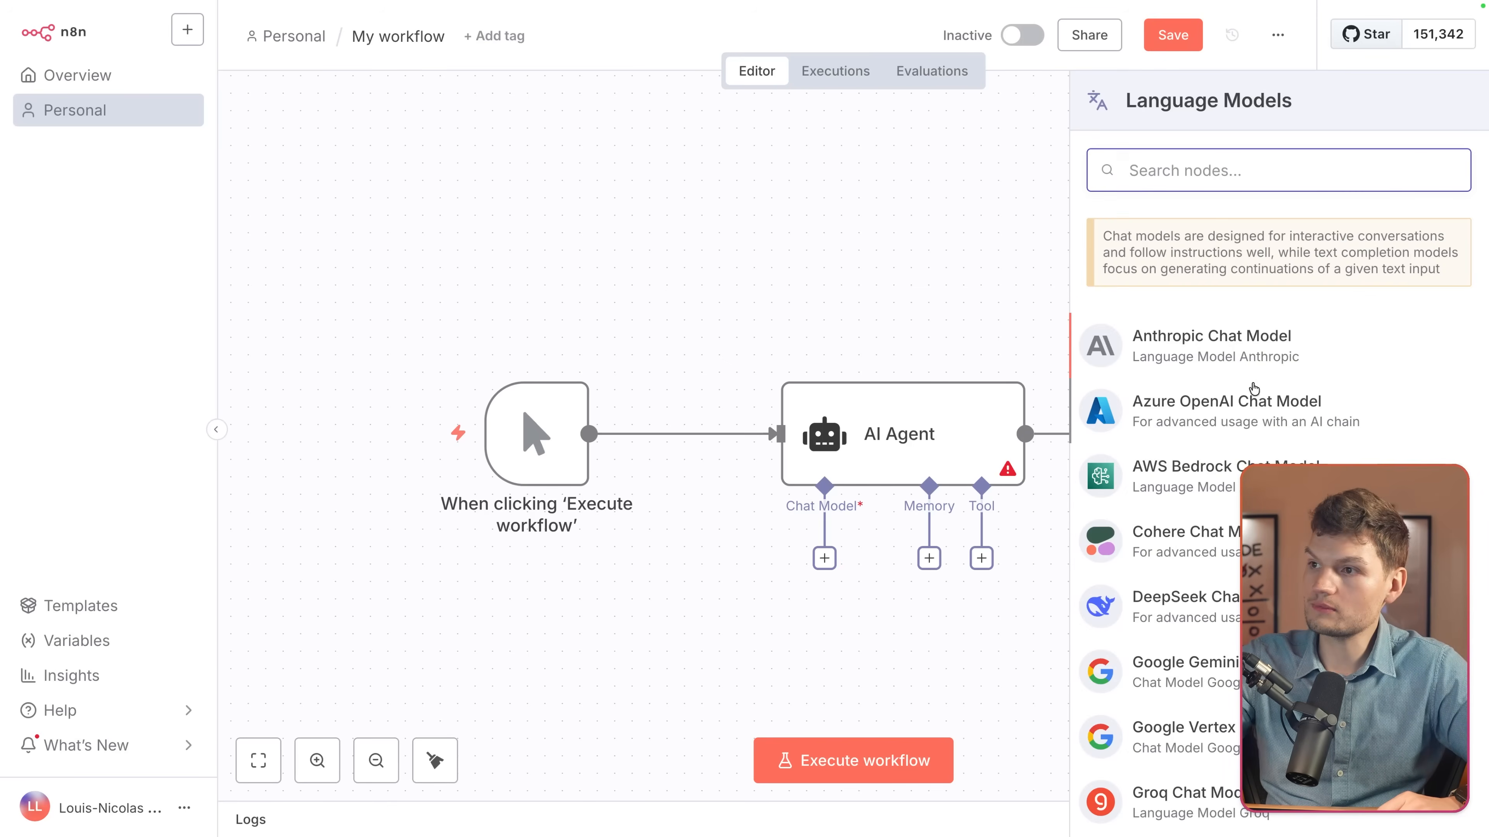
pyautogui.scroll(-5, 1206, 381)
pyautogui.scroll(5, 1206, 381)
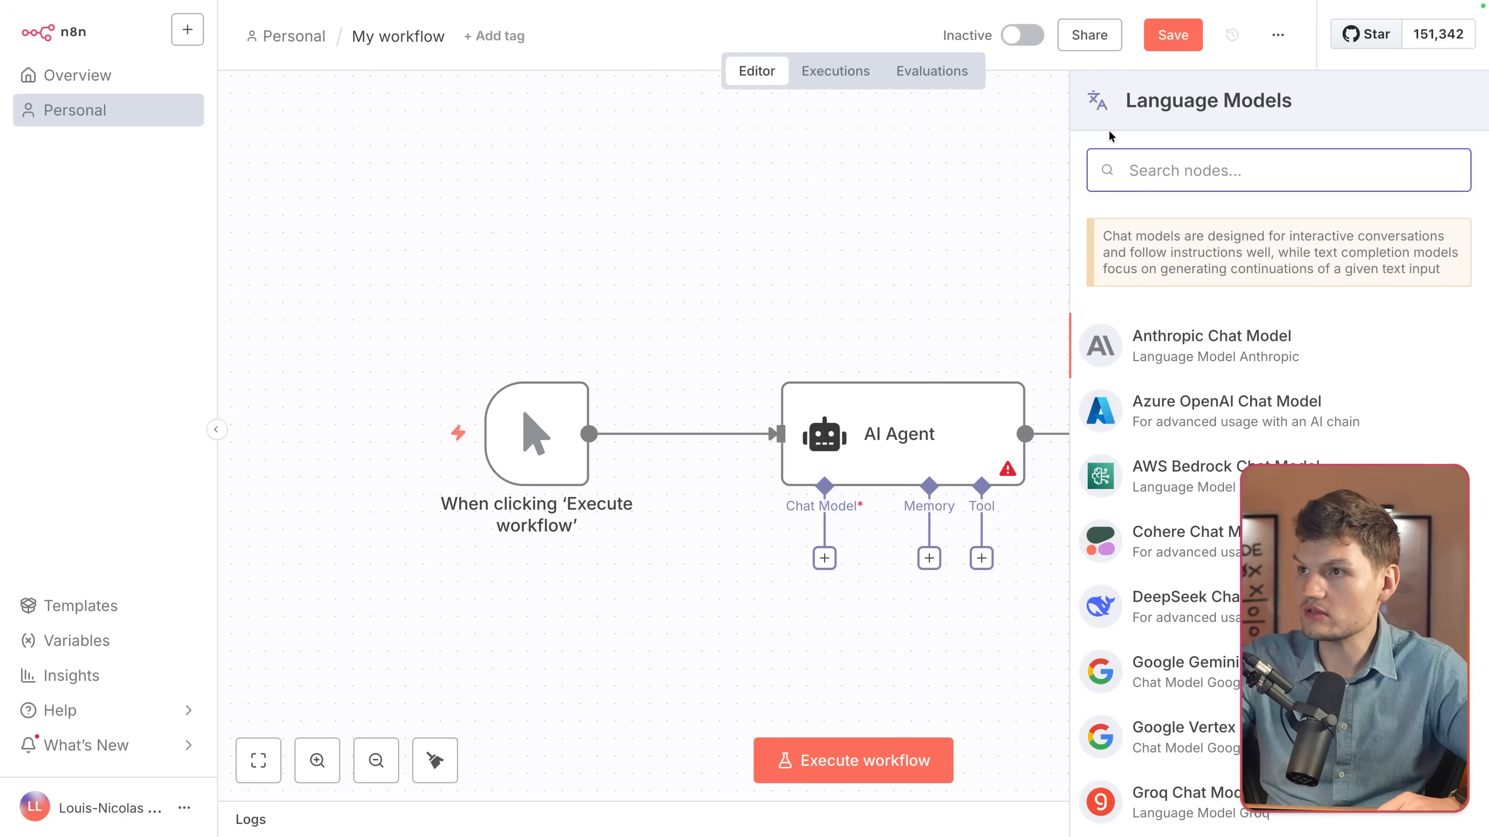
pyautogui.click(990, 187)
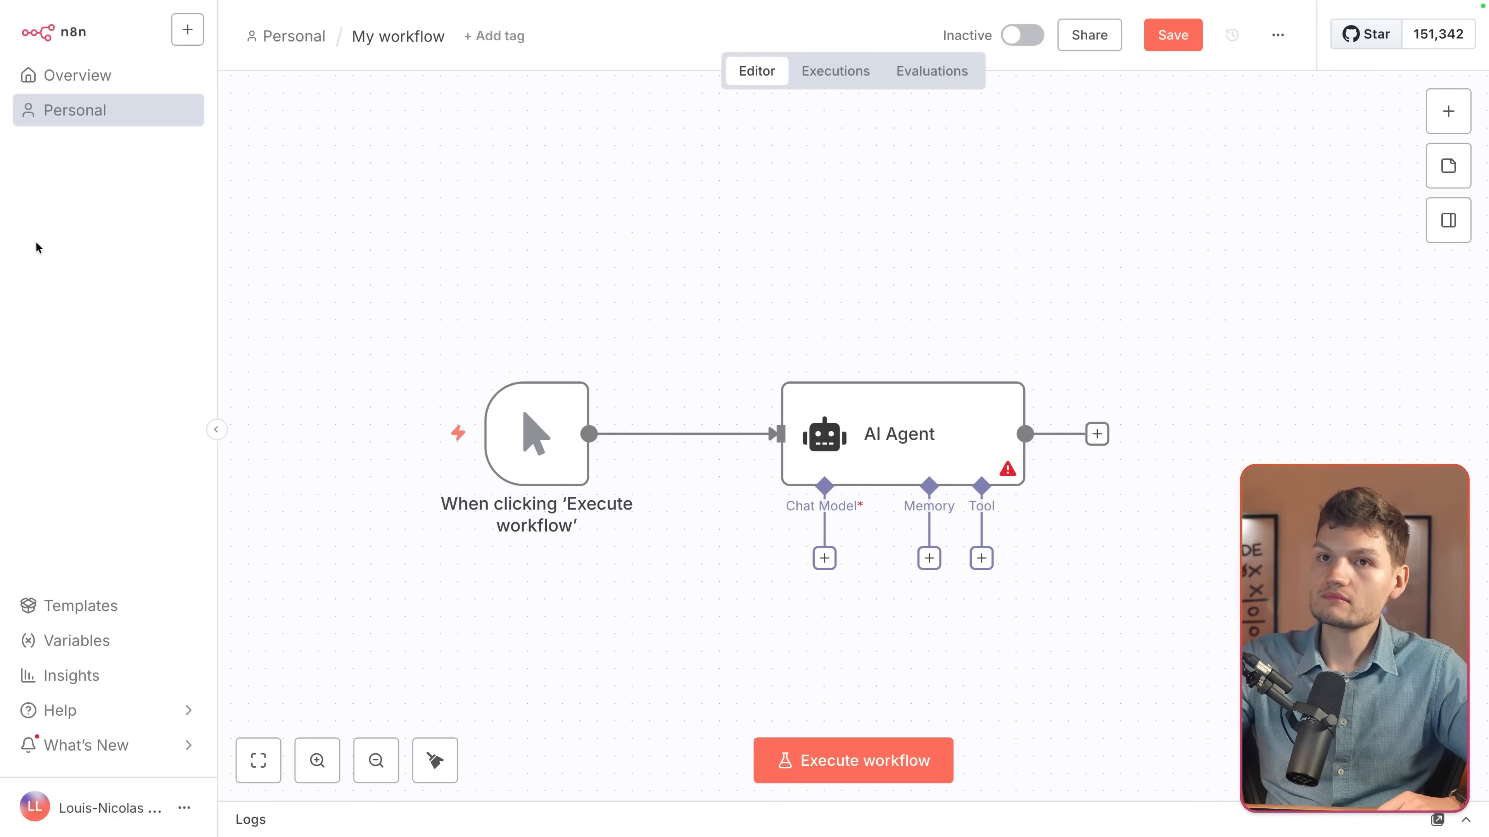
# Switch to the Agent Builder workflow and attach an If / else node after My agent
pyautogui.click(88, 226)
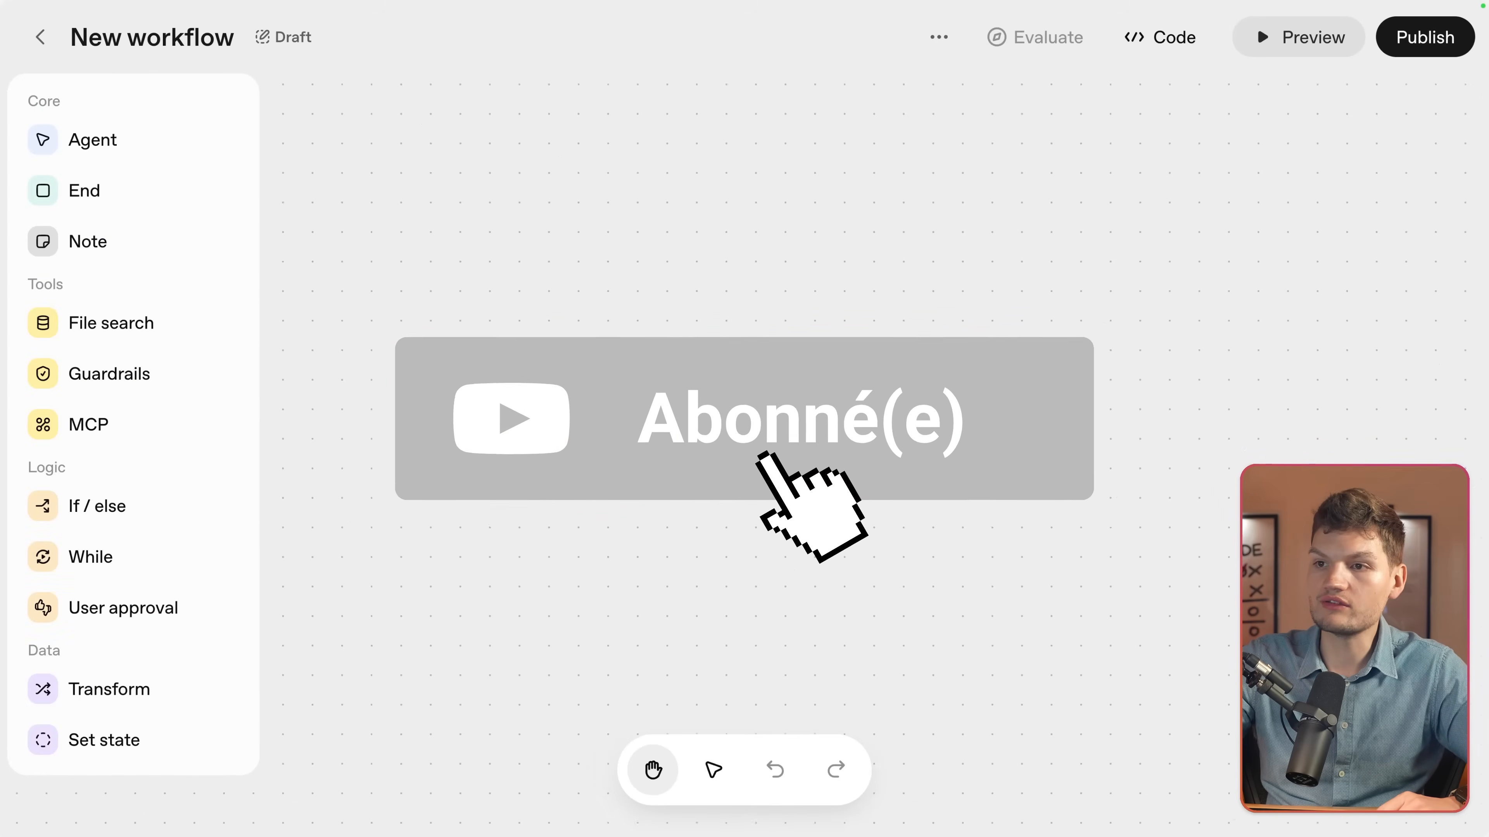
pyautogui.click(821, 434)
pyautogui.moveTo(914, 492); pyautogui.dragTo(920, 499)
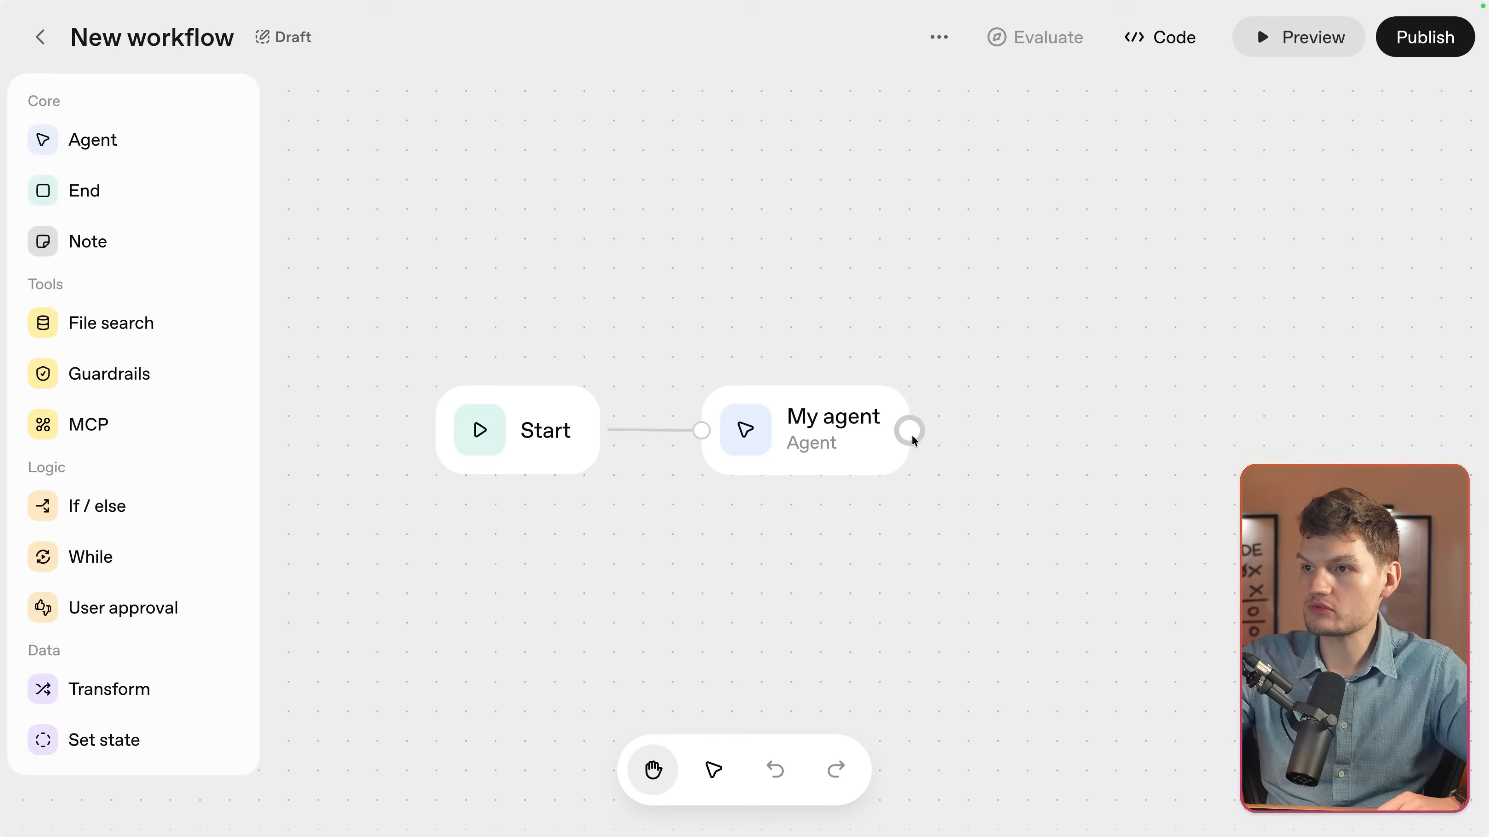
pyautogui.click(912, 434)
pyautogui.moveTo(914, 431); pyautogui.dragTo(1130, 482)
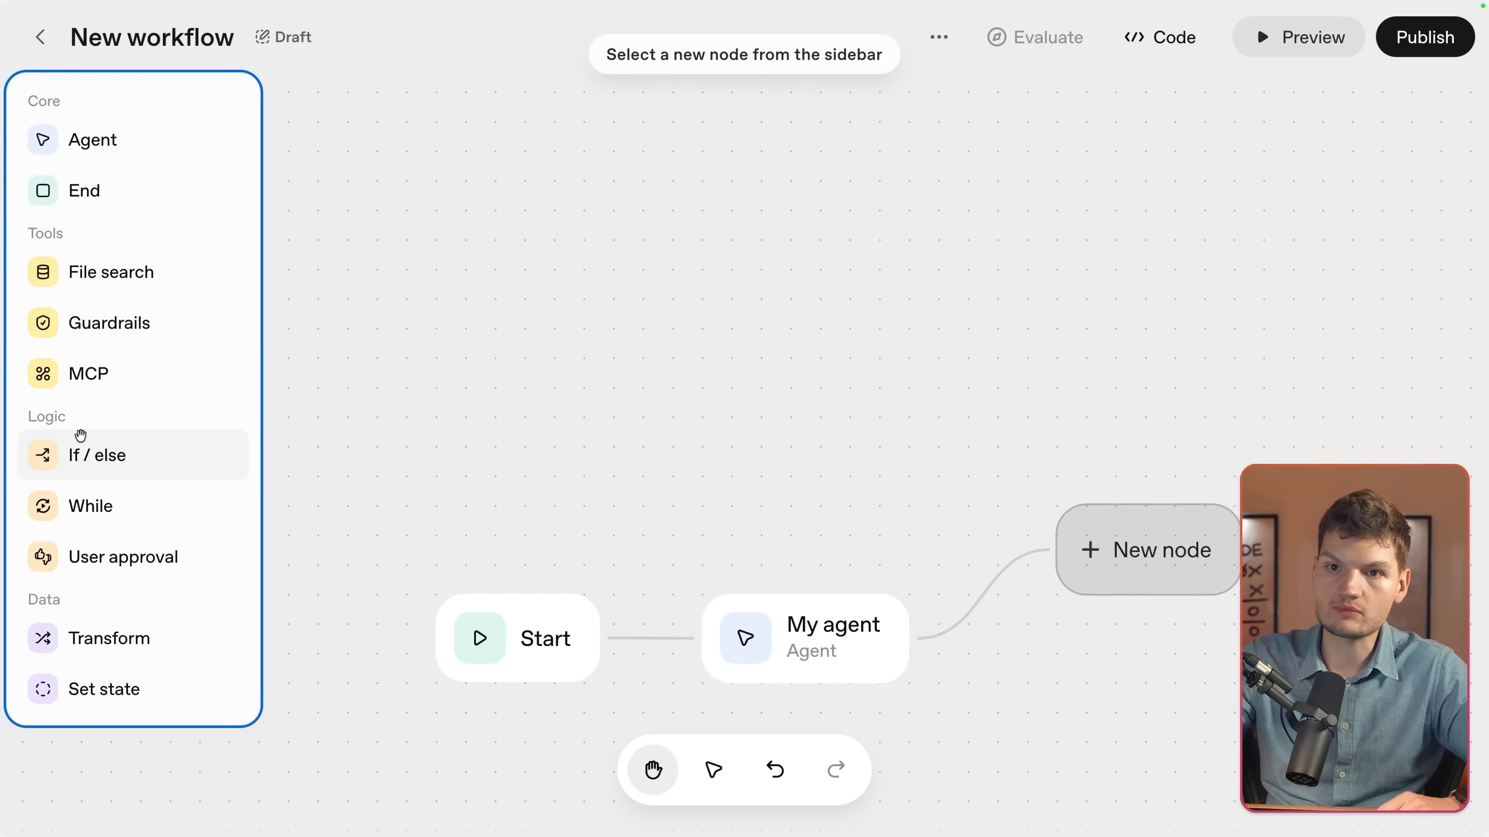
pyautogui.click(82, 453)
pyautogui.click(915, 516)
# Delete the If / else node from the Agent Builder workflow
pyautogui.click(1084, 544)
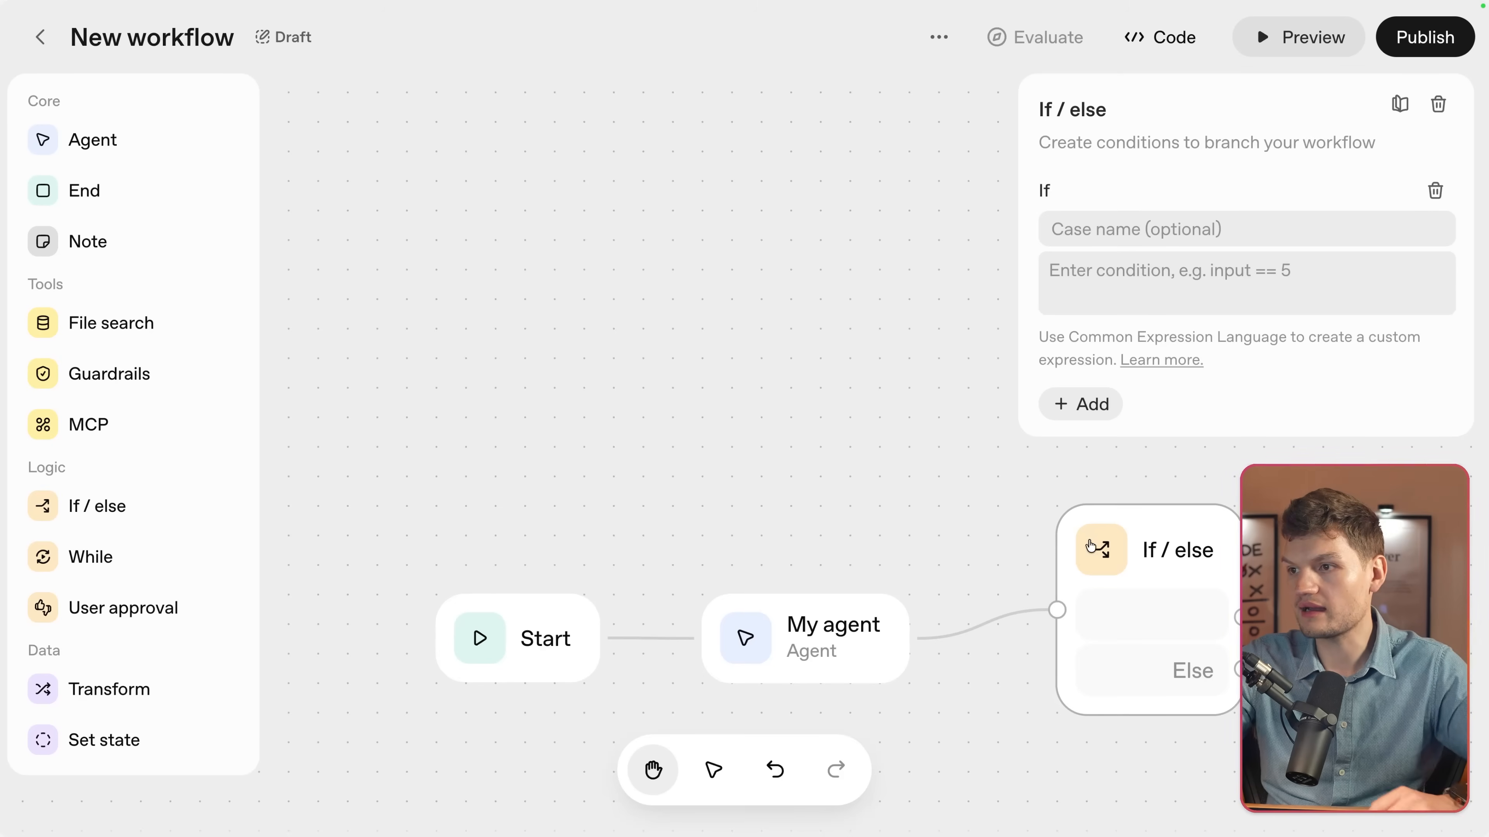
pyautogui.press('BackSpace')
pyautogui.moveTo(945, 528); pyautogui.dragTo(960, 363)
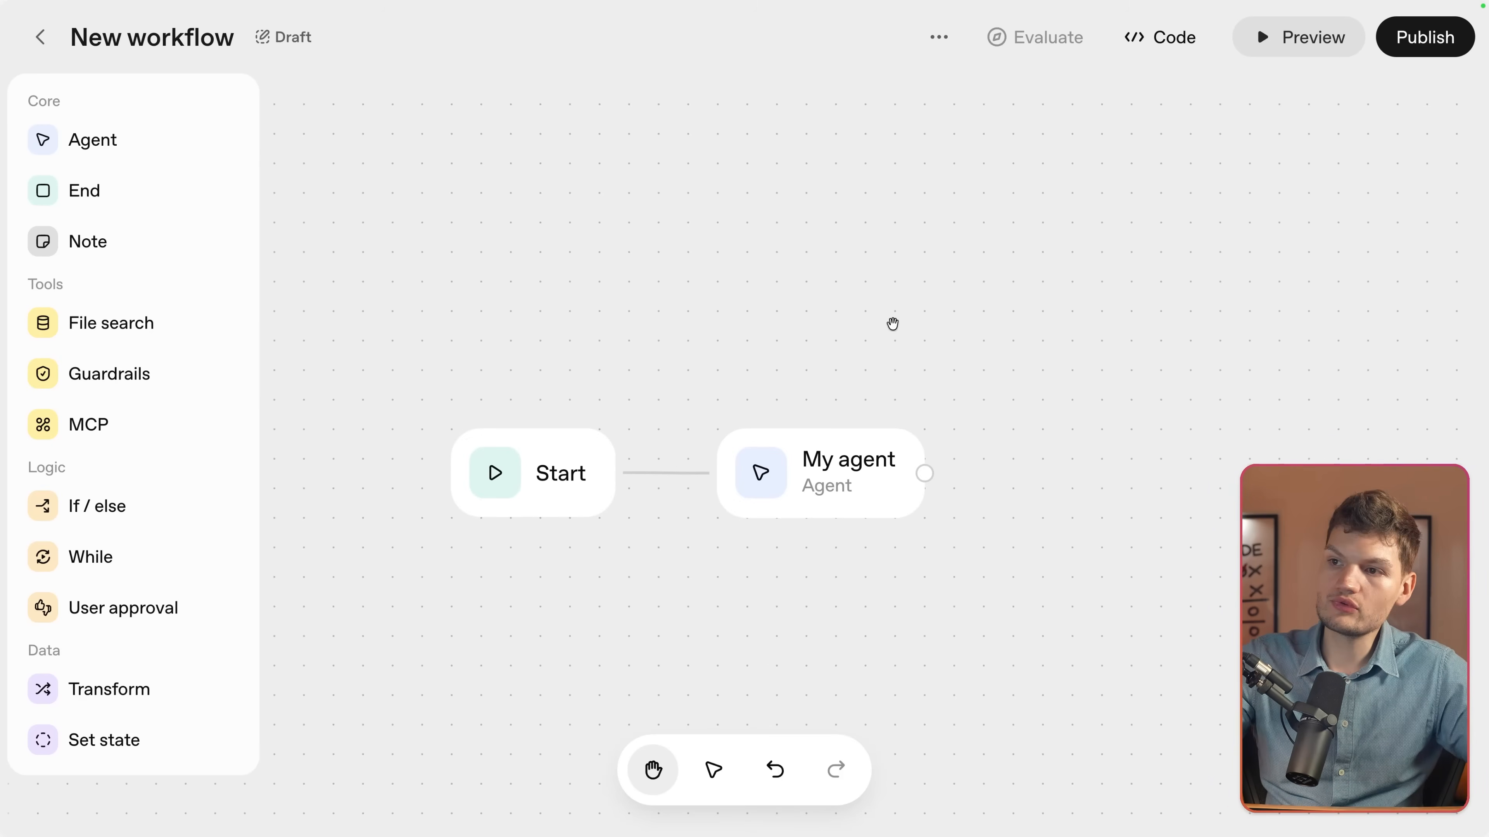
pyautogui.moveTo(890, 323); pyautogui.dragTo(876, 323)
pyautogui.moveTo(708, 307); pyautogui.dragTo(724, 289)
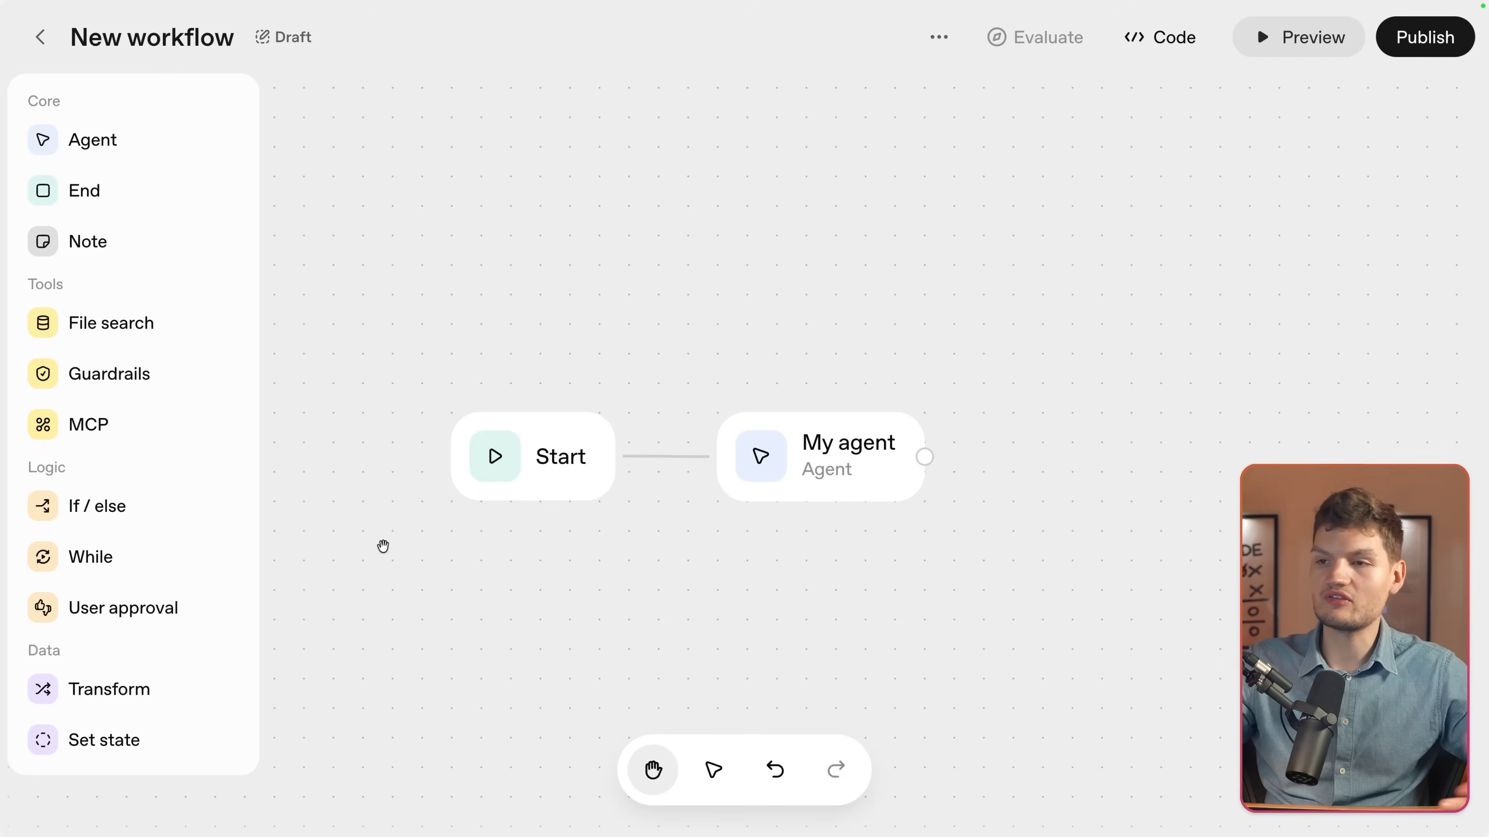
# Switch between the n8n and Agent Builder workflows to compare their agent setups, ending on the n8n canvas
pyautogui.moveTo(2, 252)
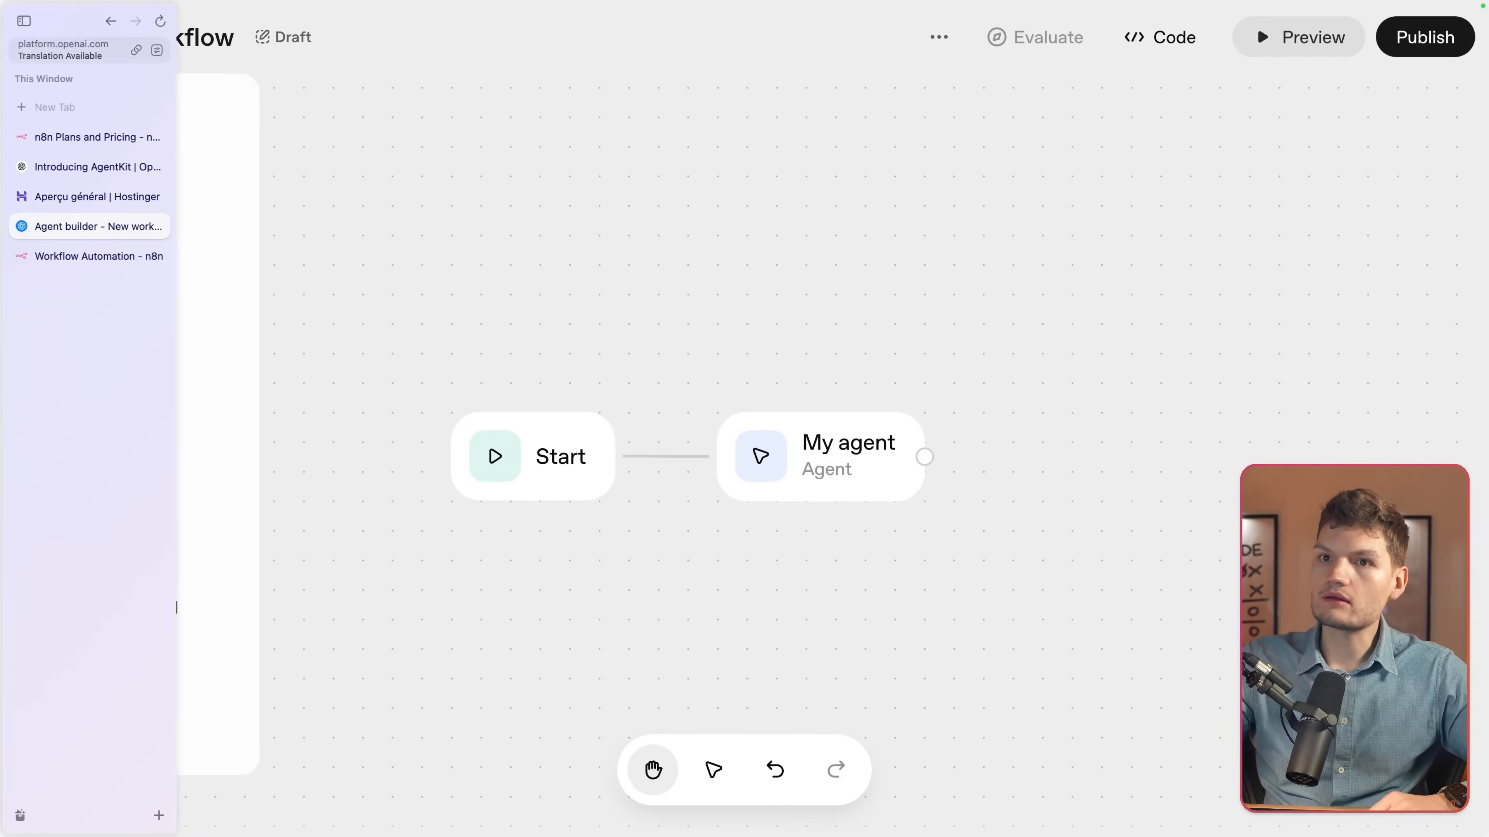
pyautogui.click(109, 254)
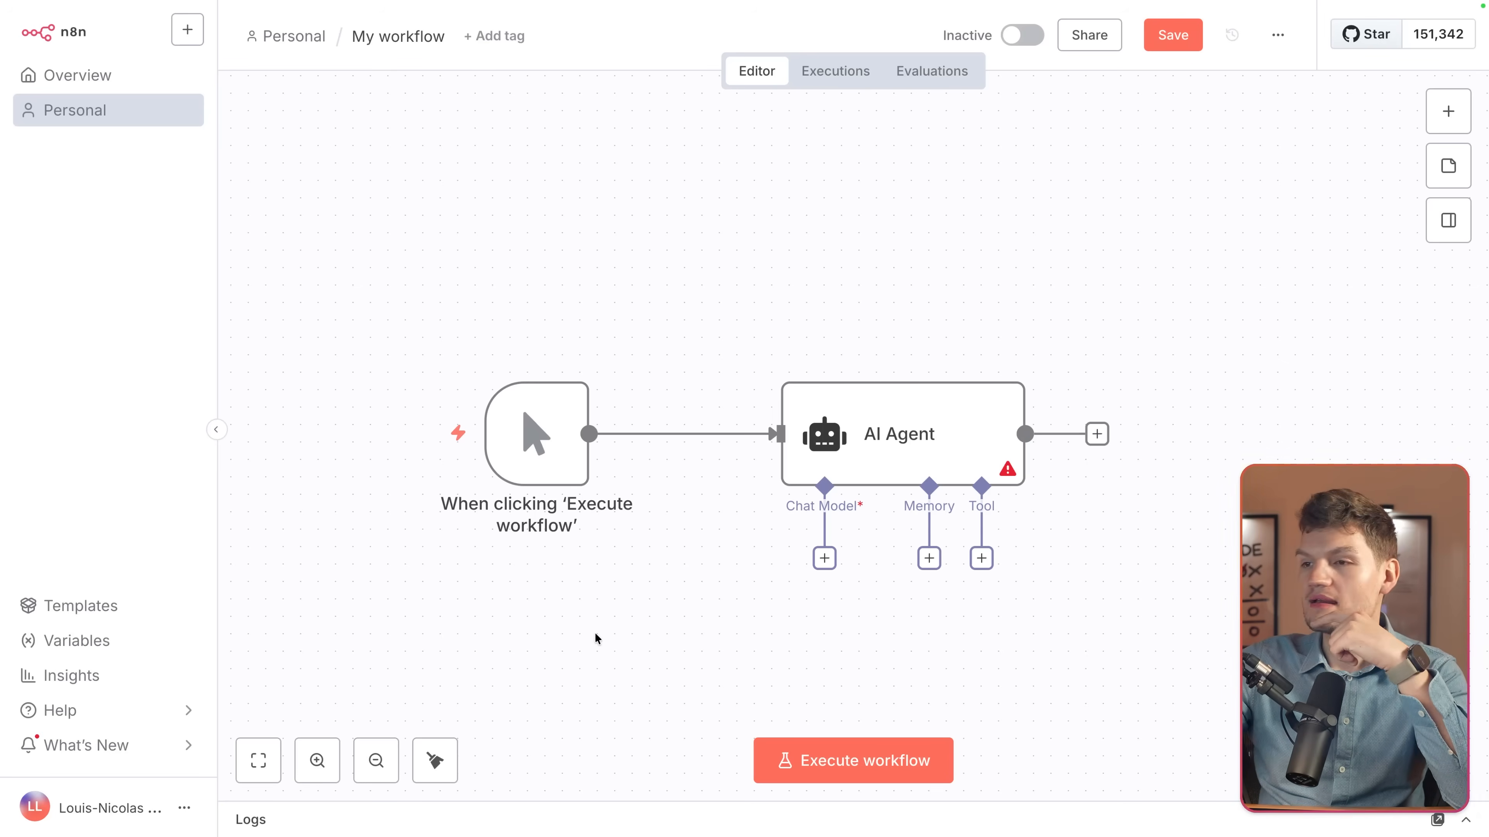
pyautogui.moveTo(2, 363)
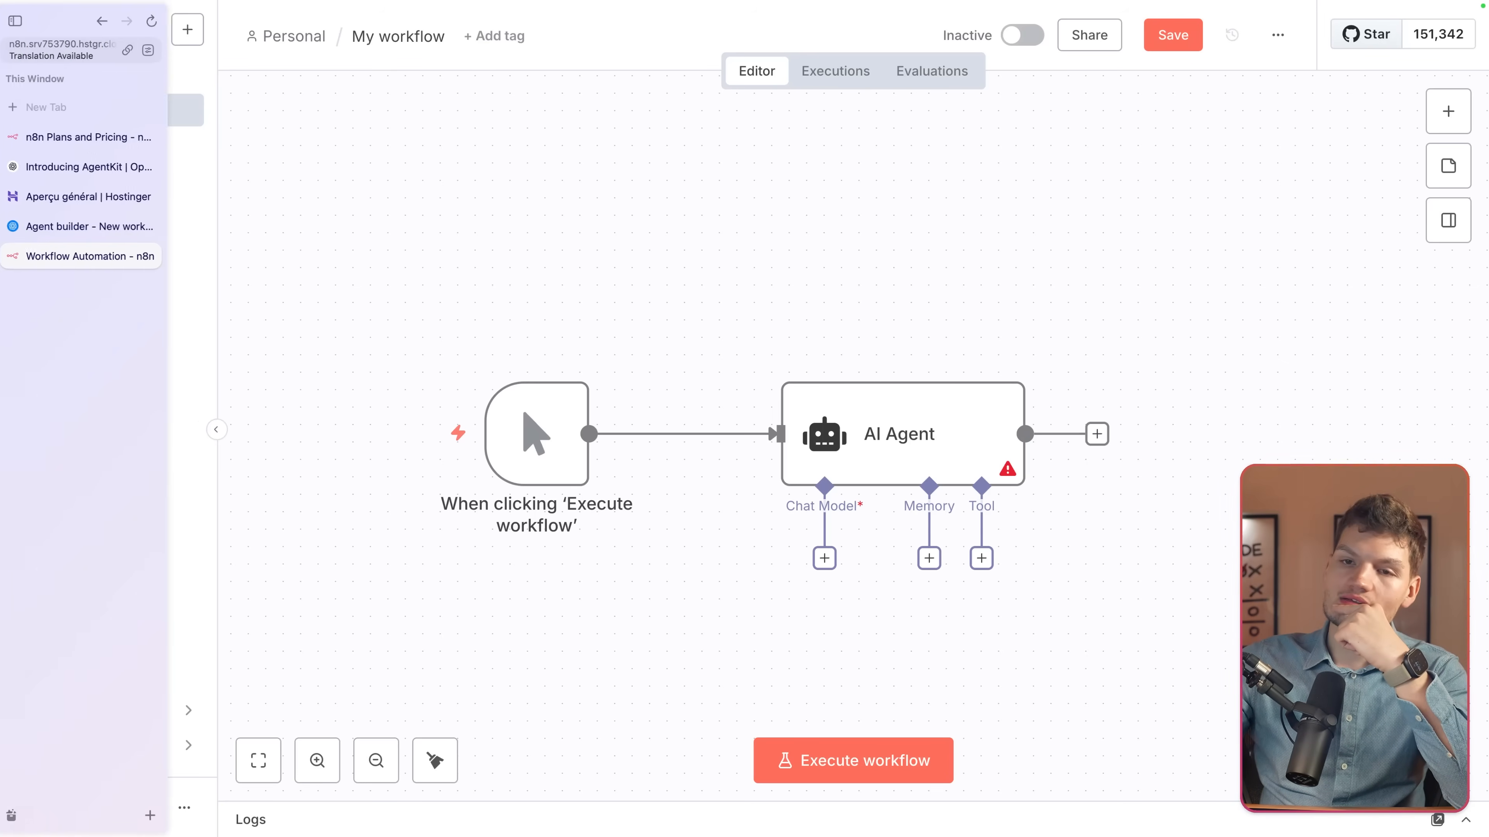
pyautogui.click(62, 229)
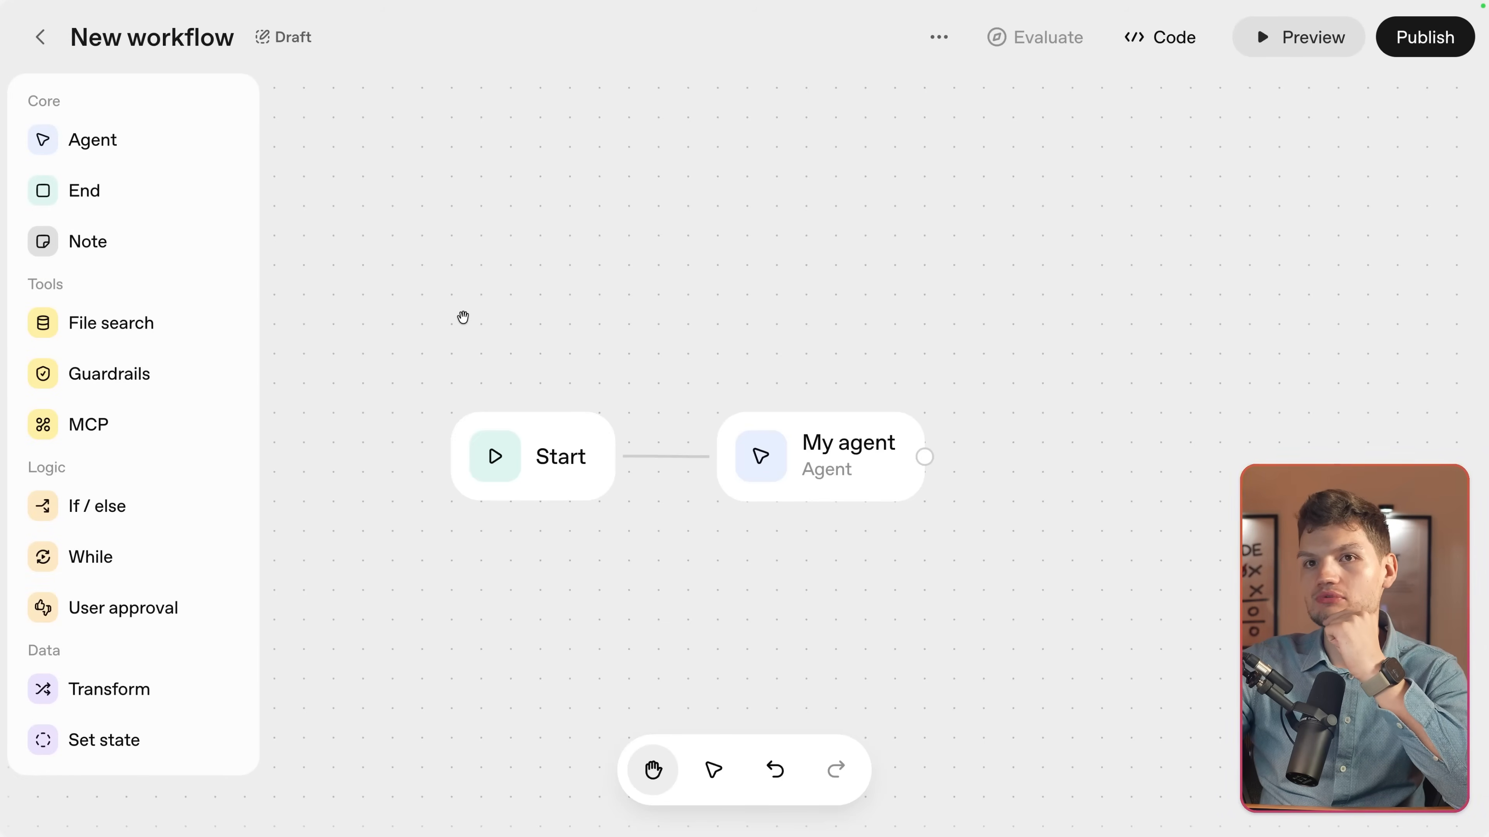
pyautogui.moveTo(434, 376); pyautogui.dragTo(444, 375)
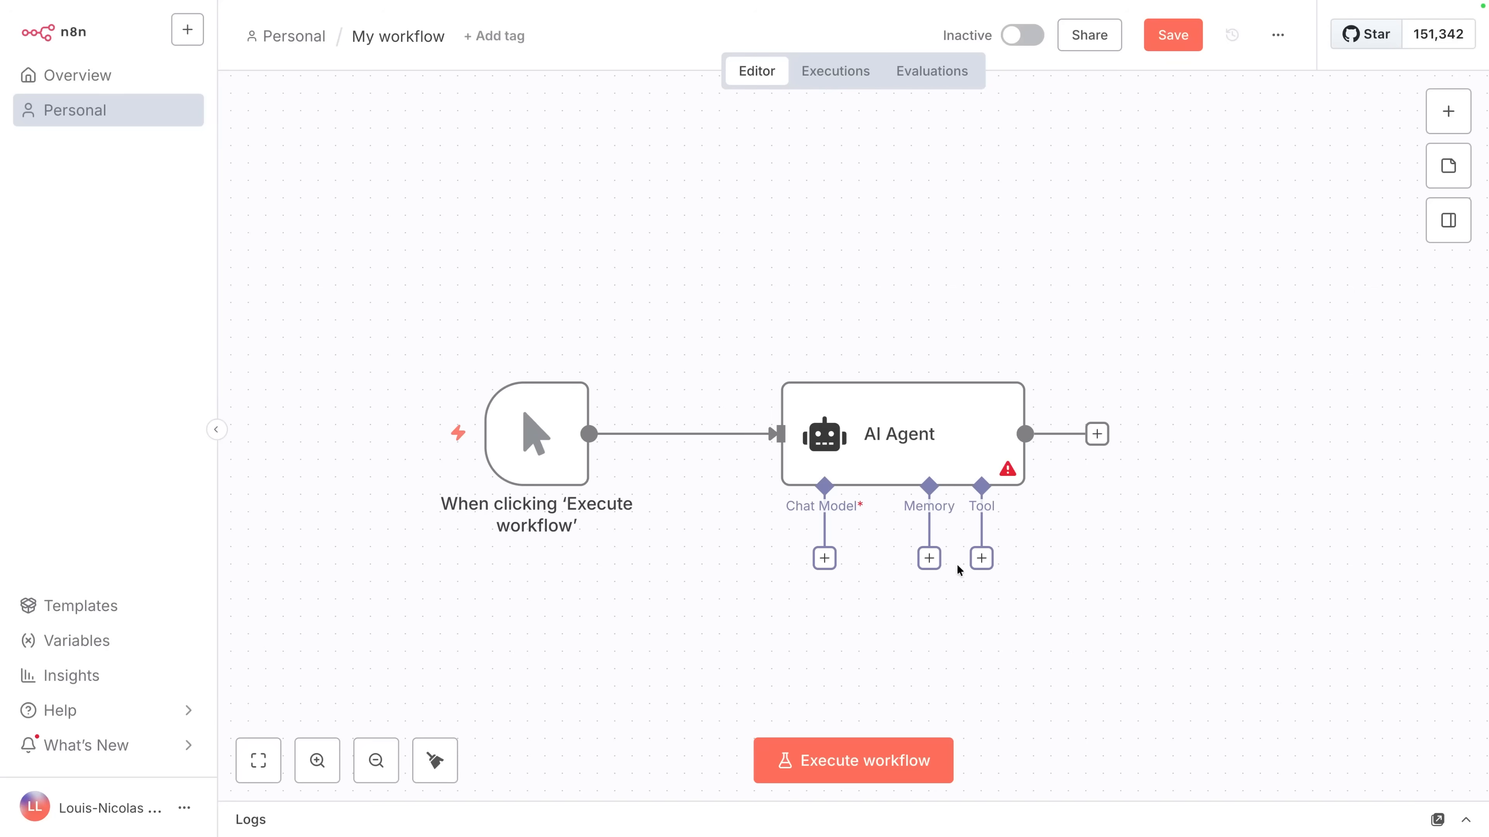
pyautogui.moveTo(449, 339); pyautogui.dragTo(744, 654)
pyautogui.click(952, 459)
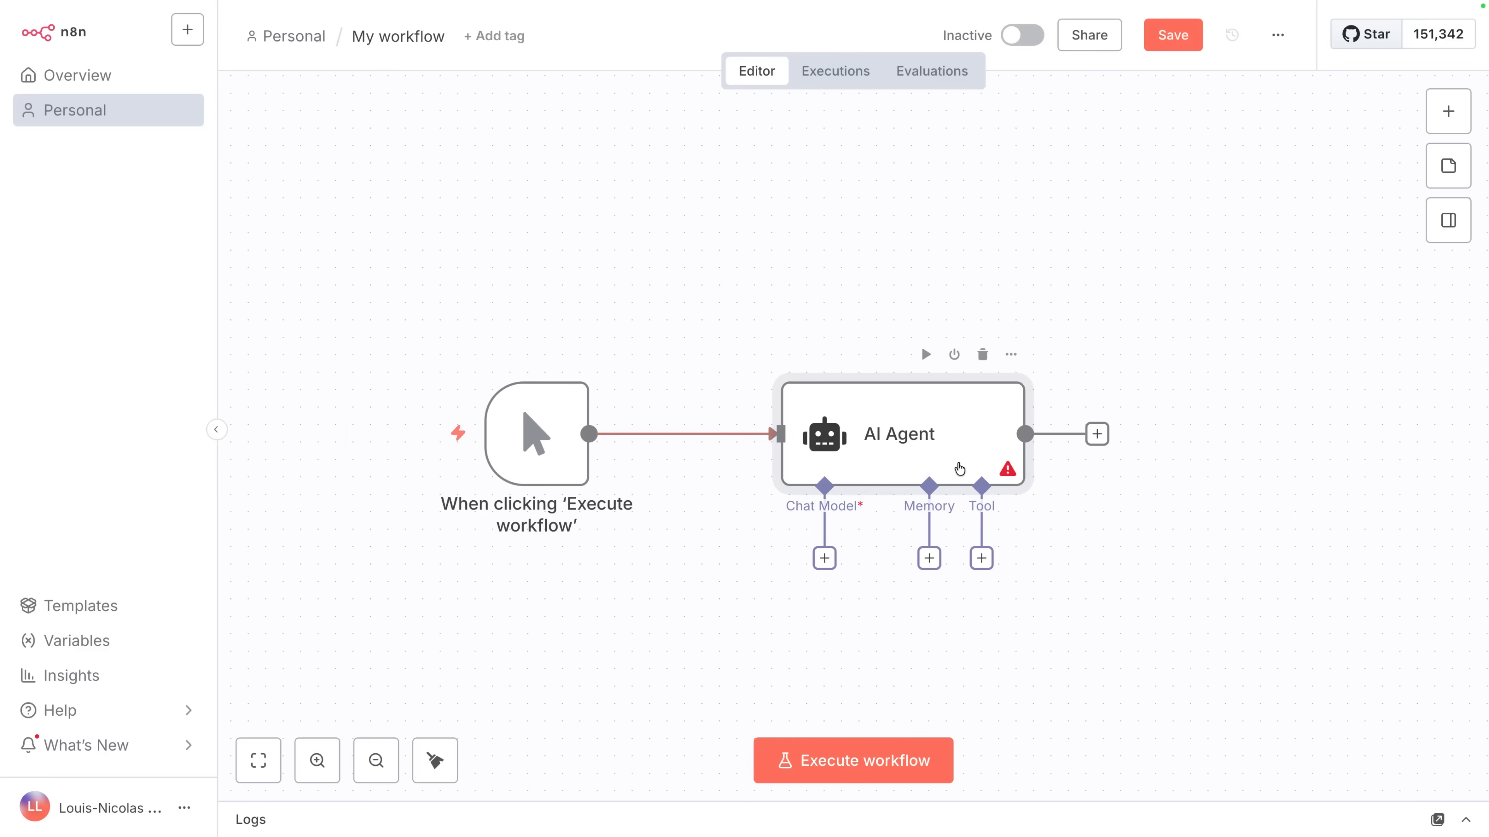
pyautogui.click(1176, 557)
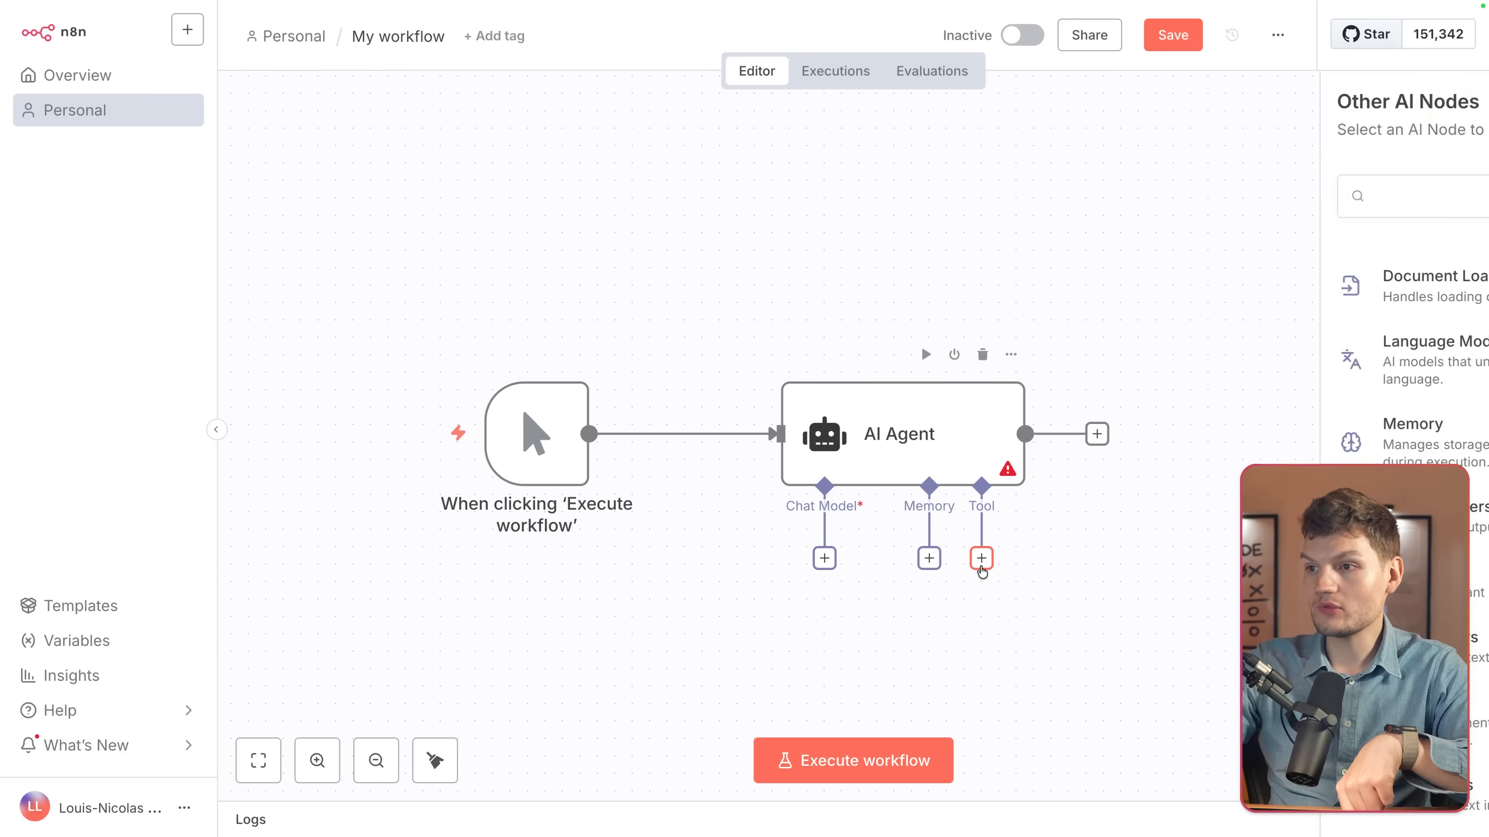
# Browse the tools for the AI Agent node, filter them by "hubsp" and attach the HubSpot Tool
pyautogui.click(981, 558)
pyautogui.scroll(-8, 1236, 389)
pyautogui.scroll(-20, 1236, 389)
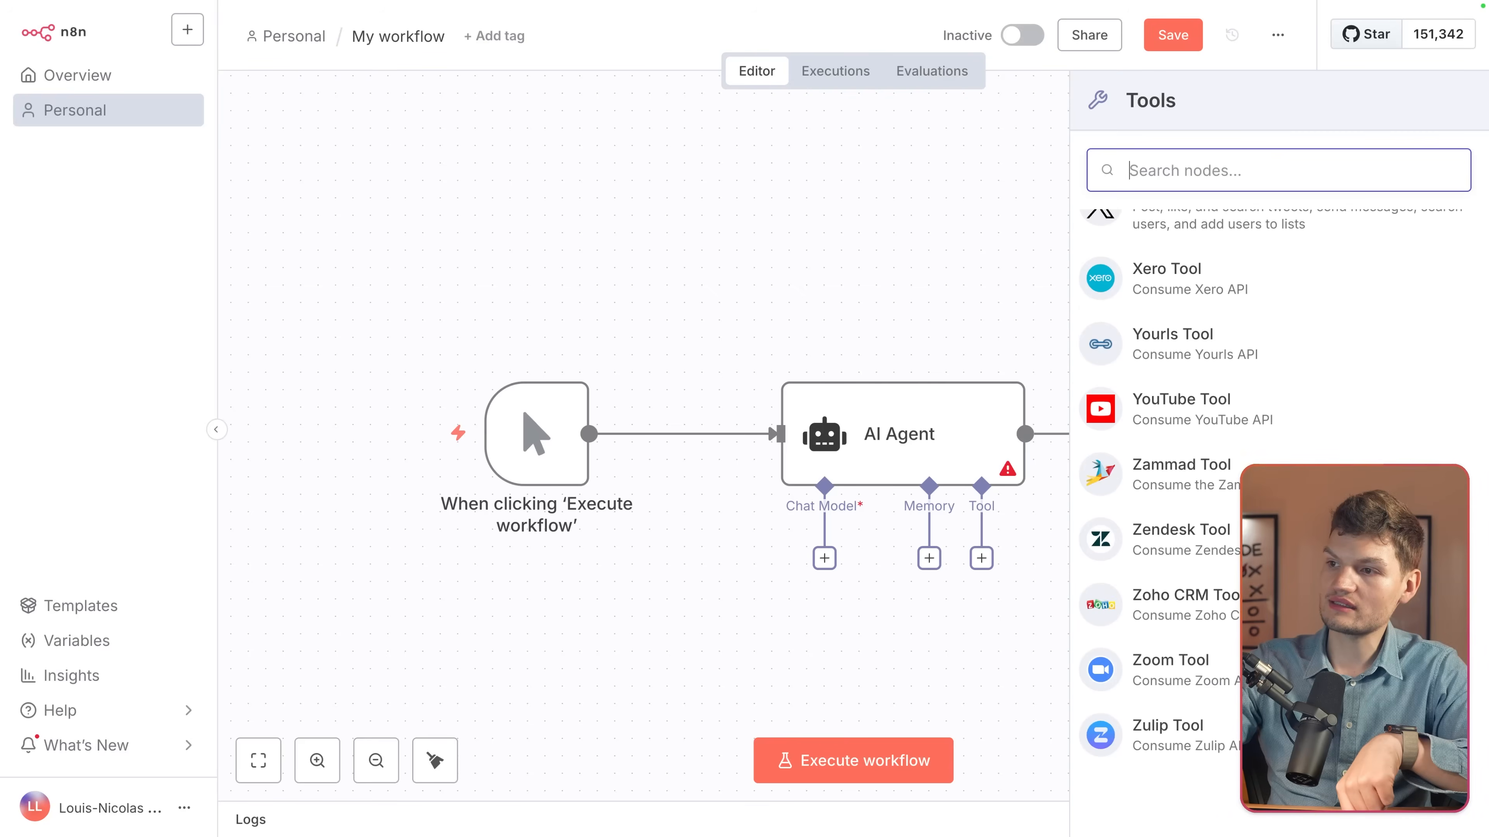
pyautogui.scroll(15, 1236, 389)
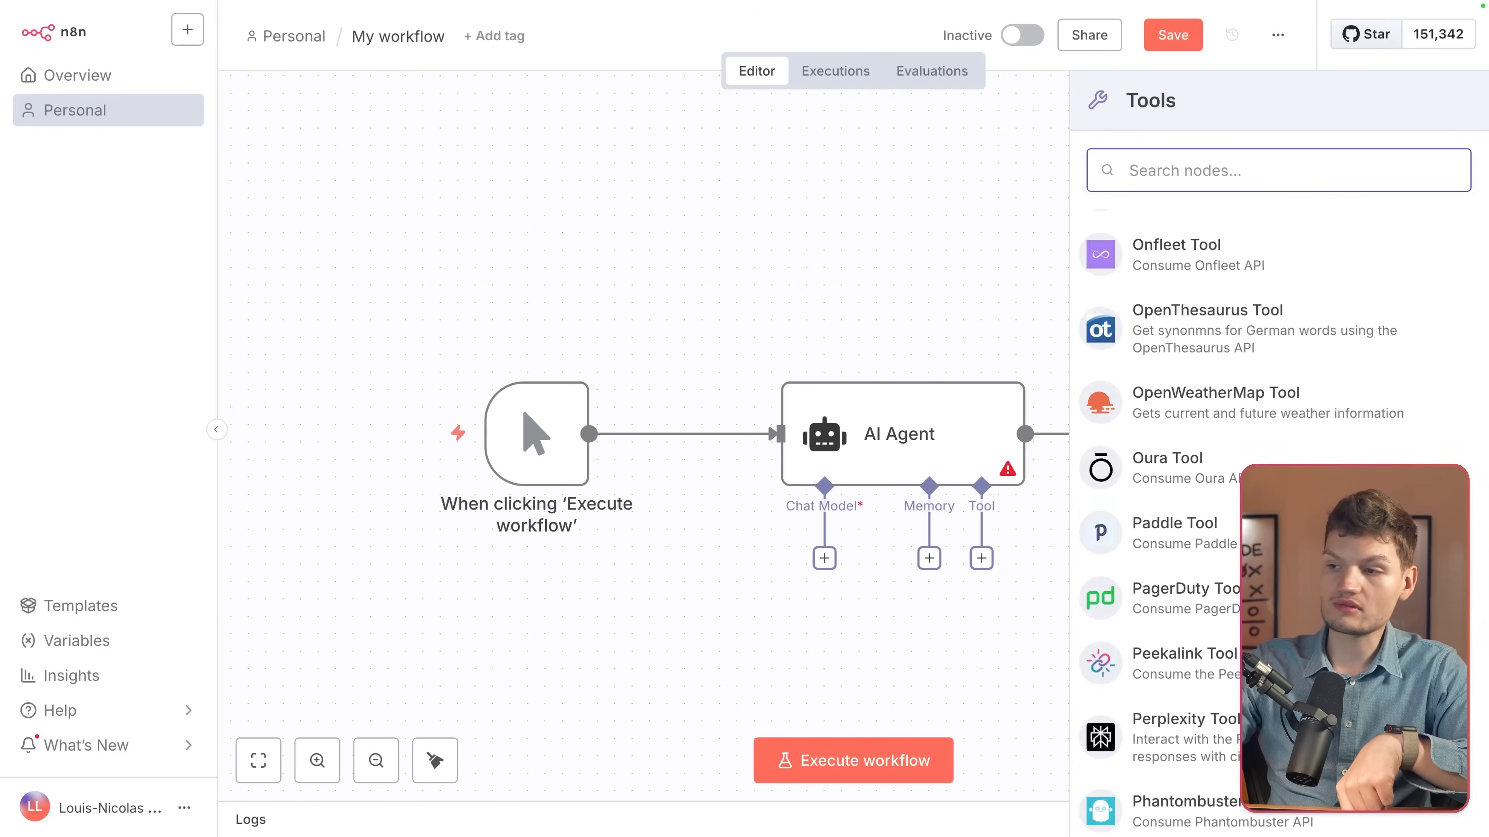
pyautogui.scroll(15, 1238, 624)
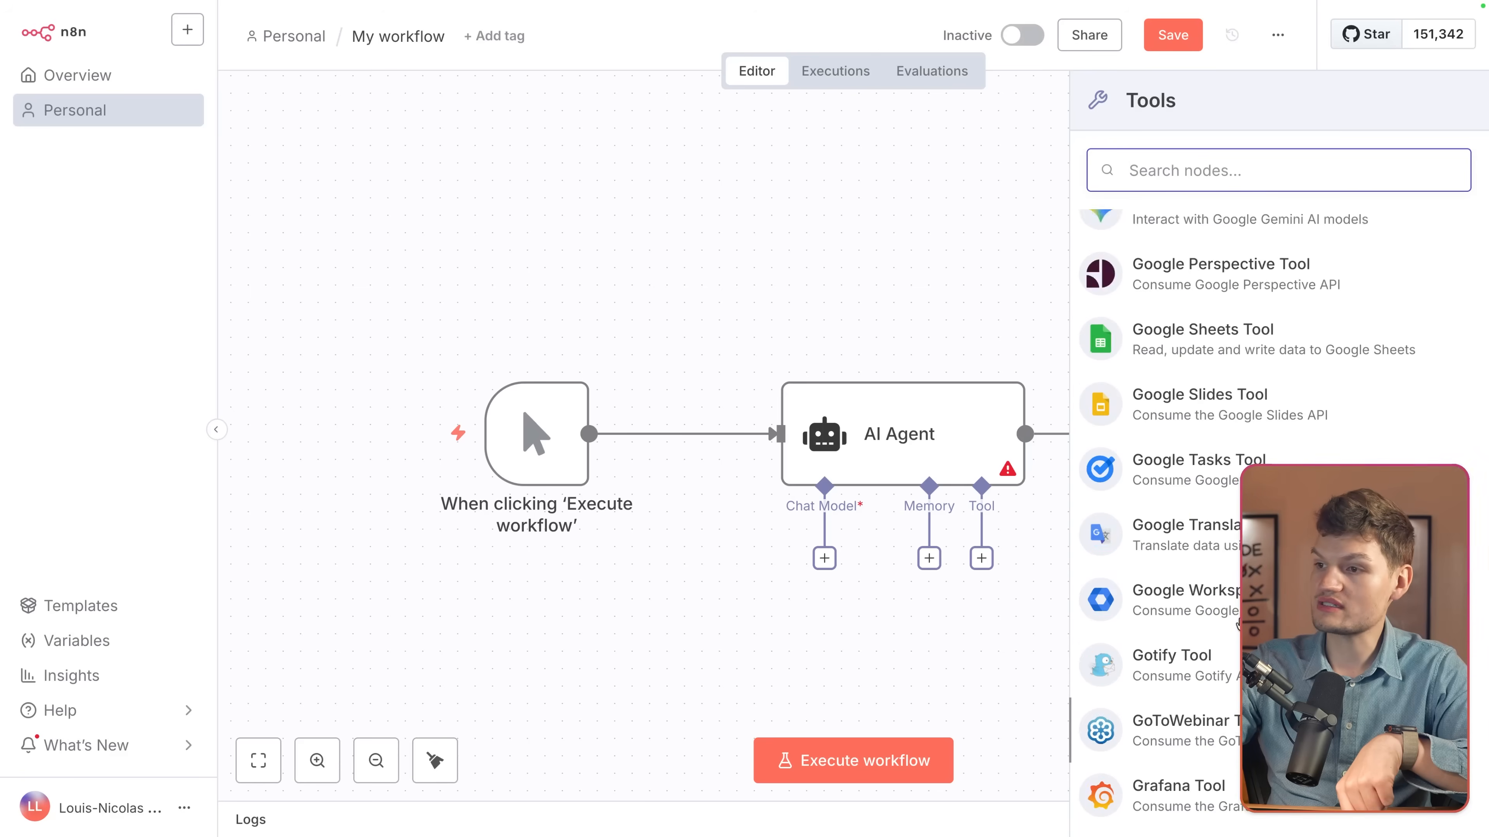
pyautogui.scroll(10, 1238, 625)
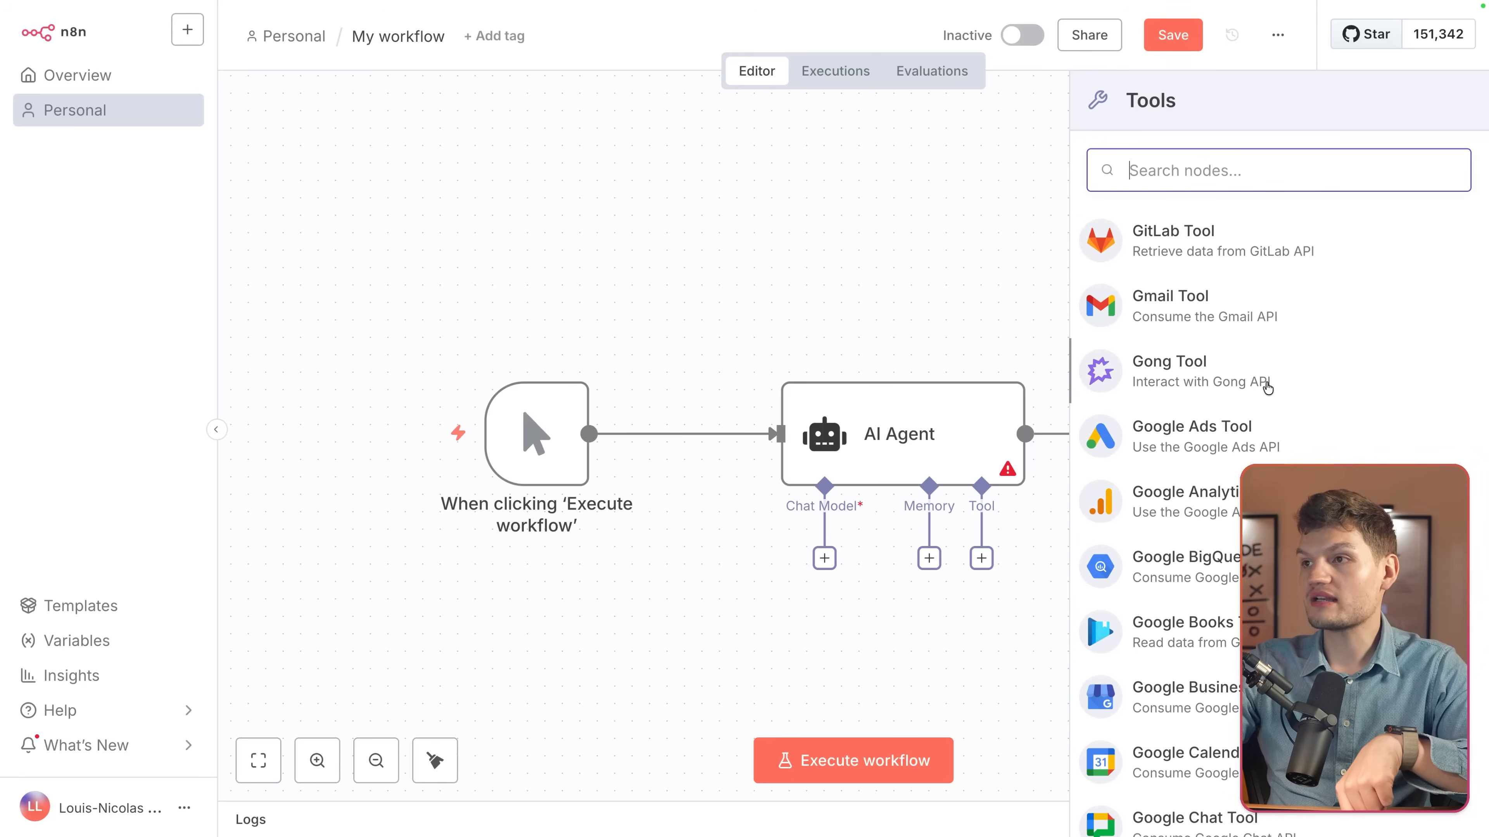
pyautogui.write('hubsp')
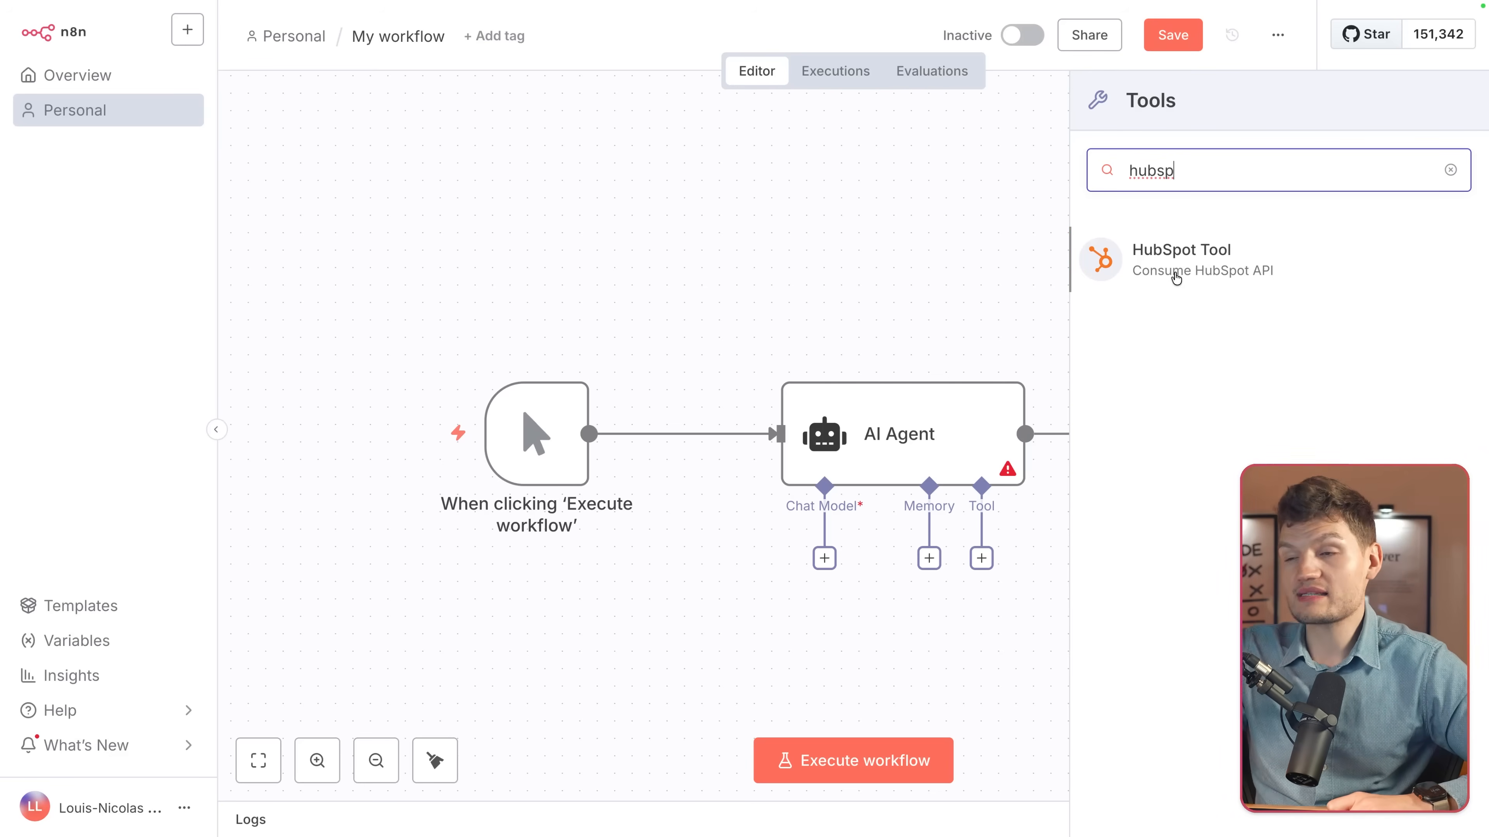
pyautogui.hscroll(4, 1048, 254)
pyautogui.hscroll(1, 1009, 288)
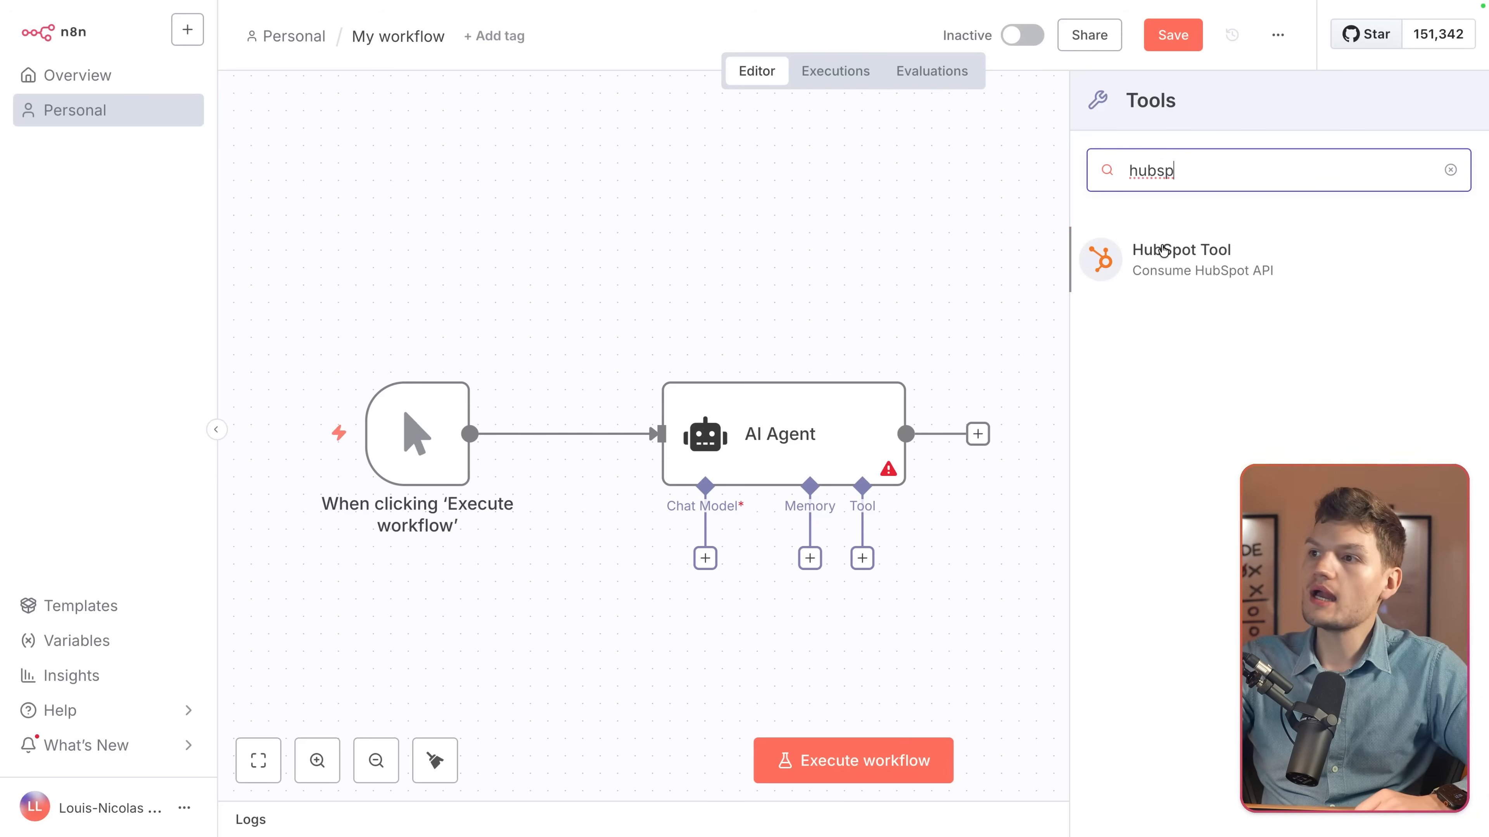
pyautogui.click(1209, 251)
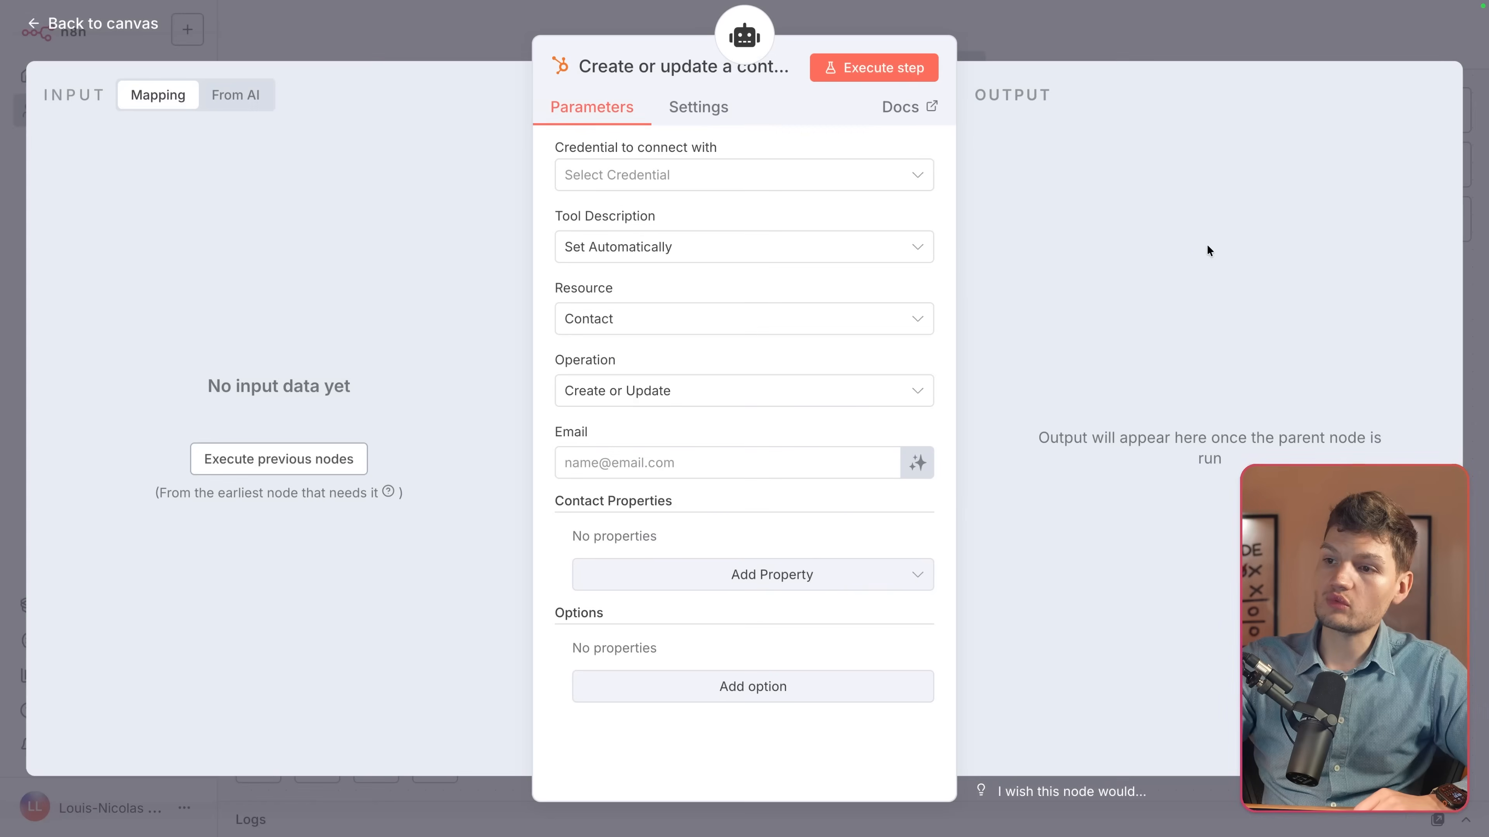
# Return to the canvas and shift the HubSpot tool node slightly rightward beneath the AI Agent node
pyautogui.click(1082, 47)
pyautogui.click(1031, 623)
pyautogui.scroll(-2, 1042, 544)
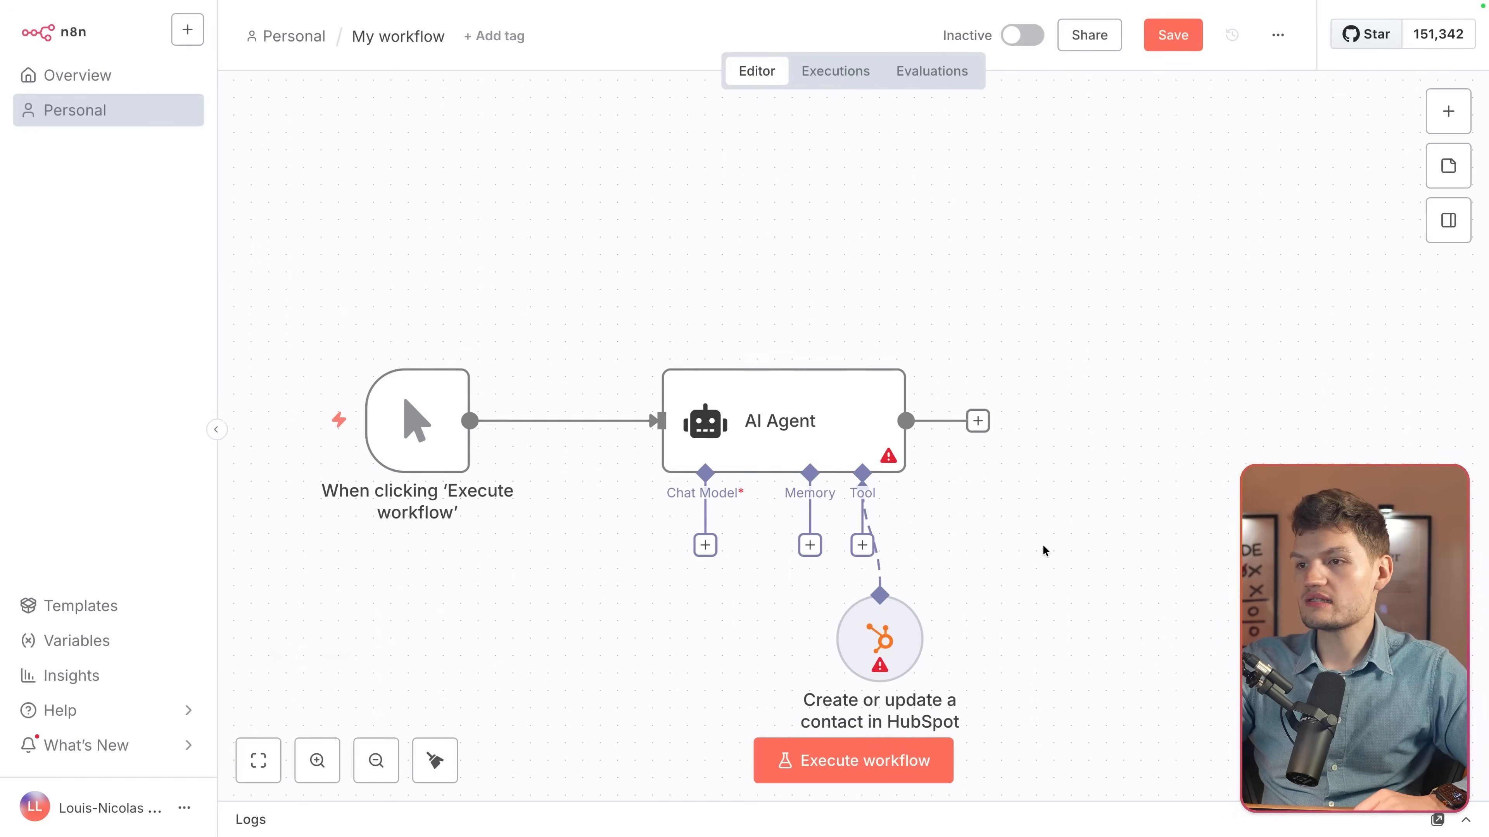
pyautogui.moveTo(890, 601); pyautogui.dragTo(943, 601)
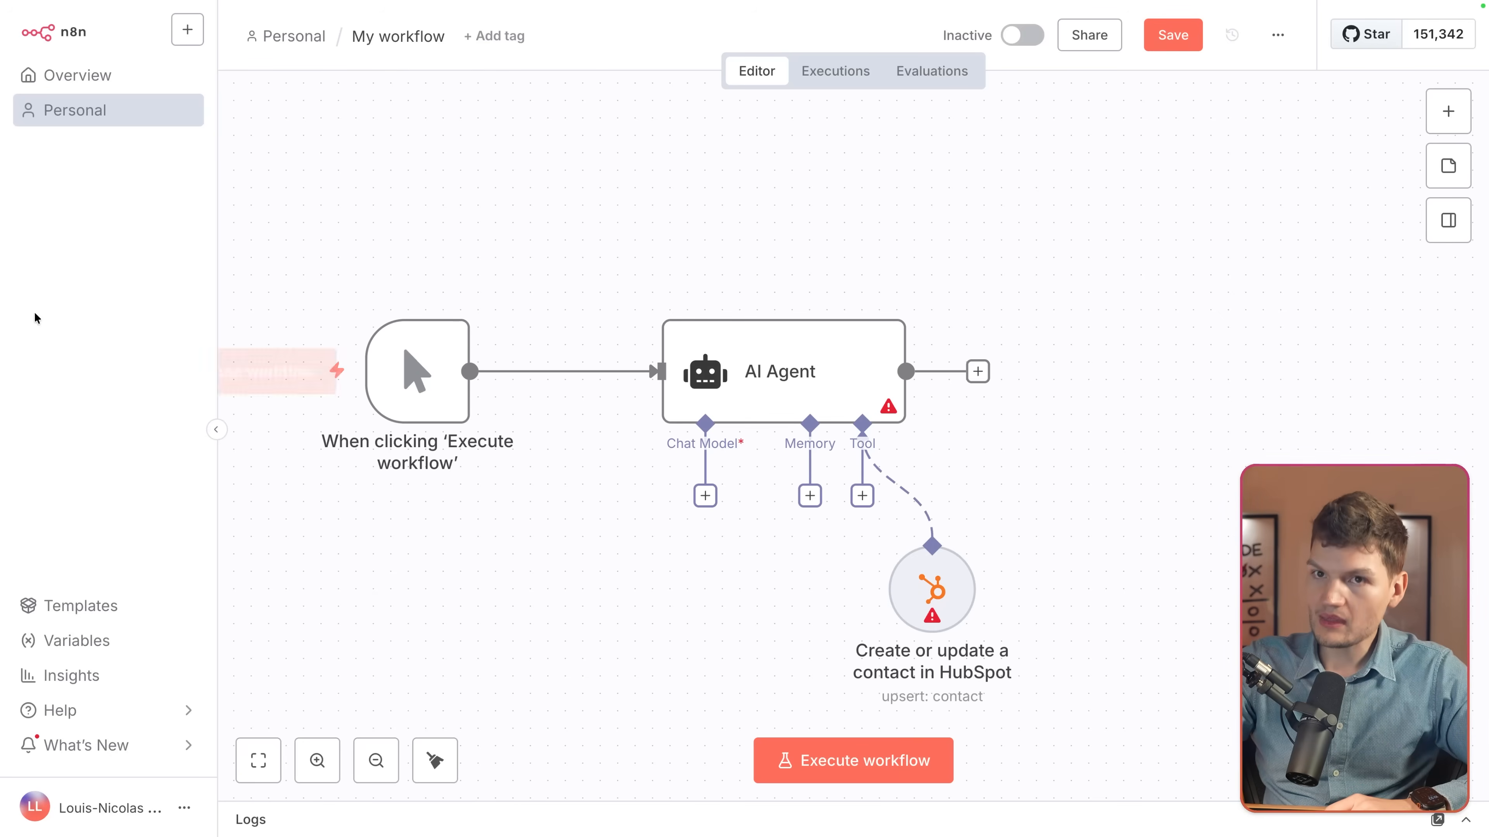
# Switch to the Agent Builder workflow and open the choice of MCP servers for My agent's tools
pyautogui.moveTo(33, 283)
pyautogui.click(99, 226)
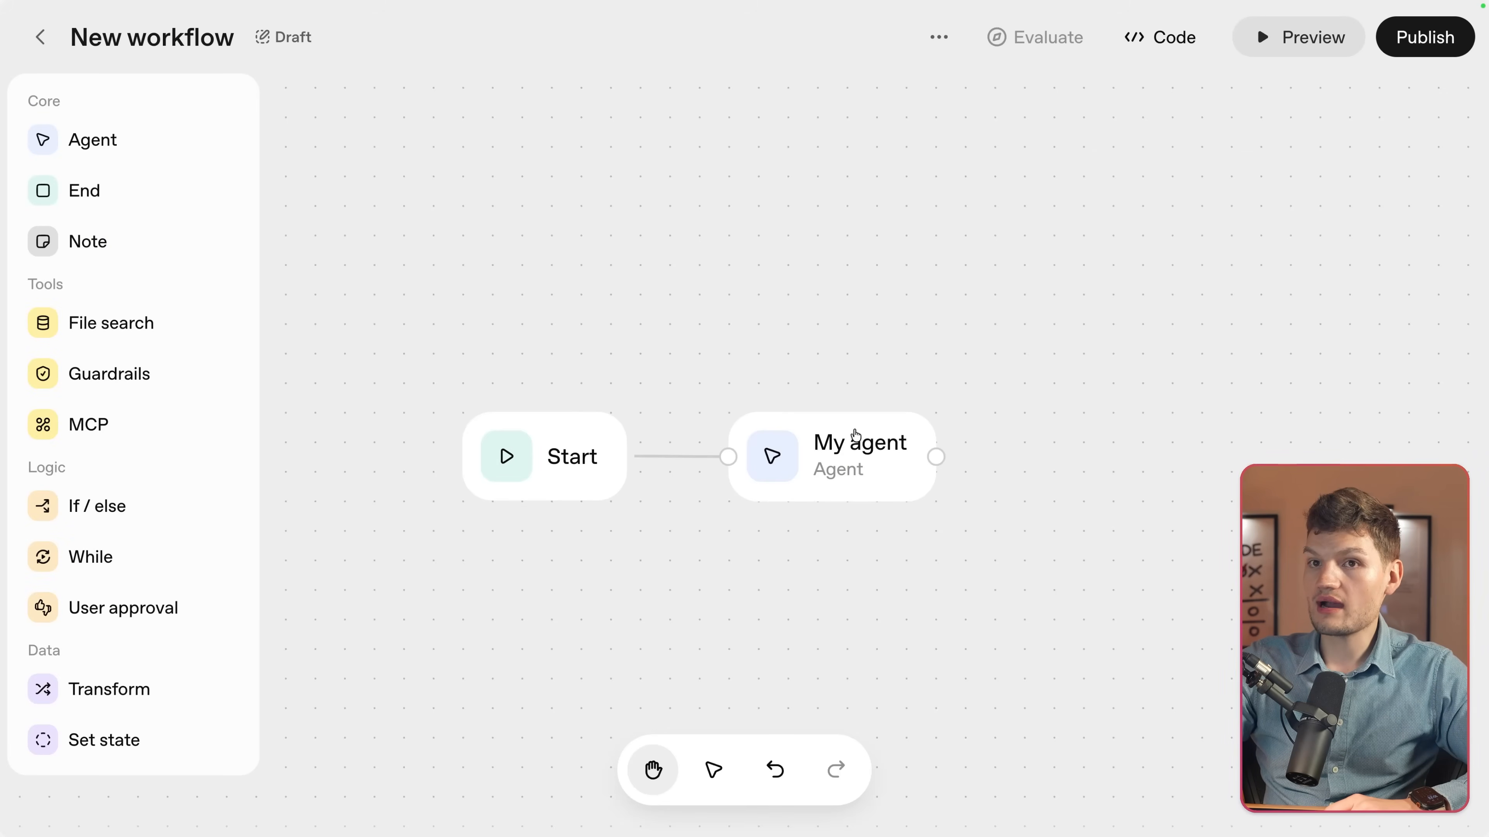
pyautogui.click(856, 435)
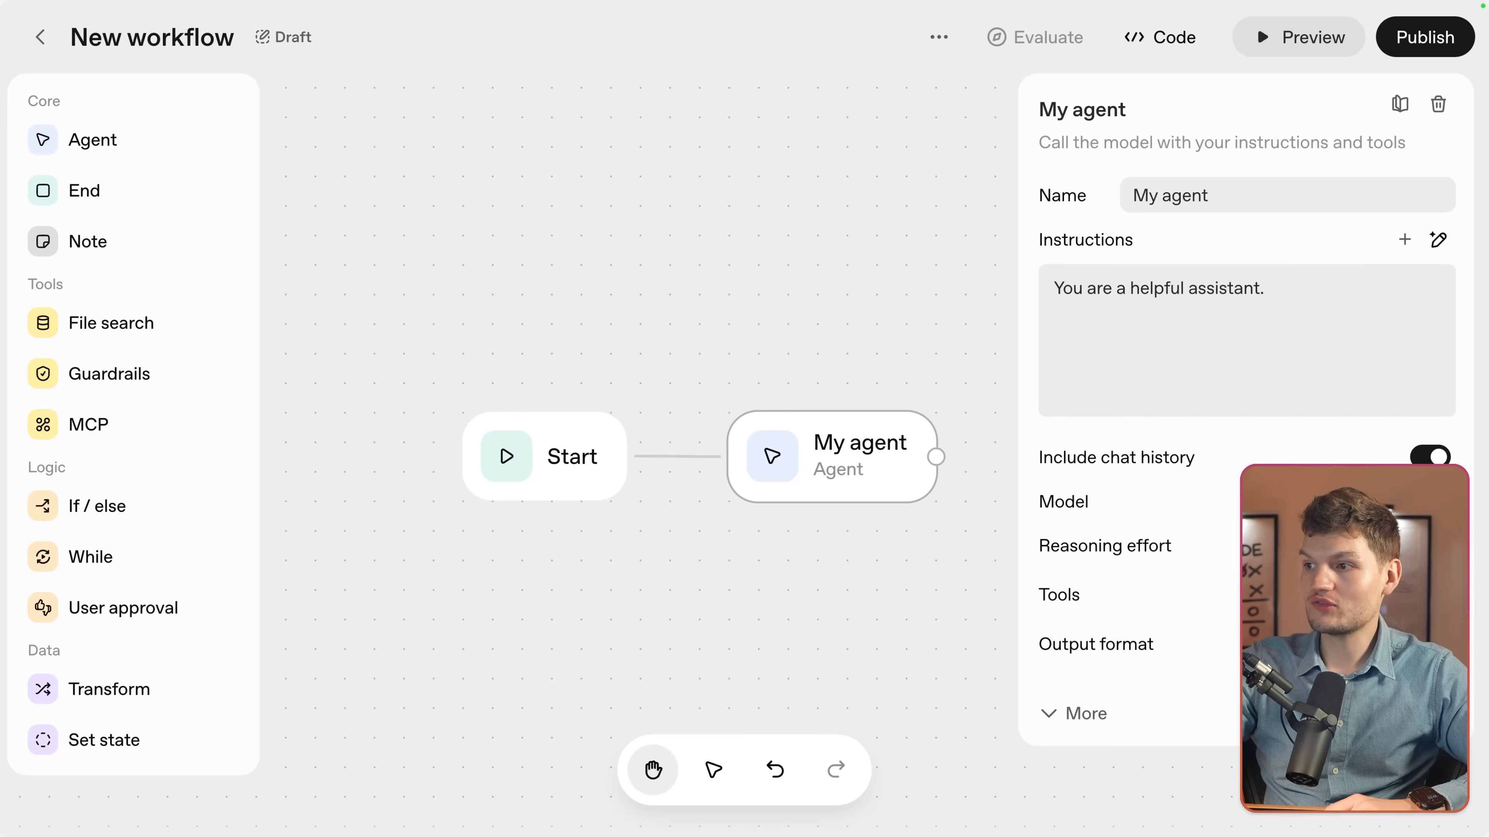
pyautogui.click(1433, 595)
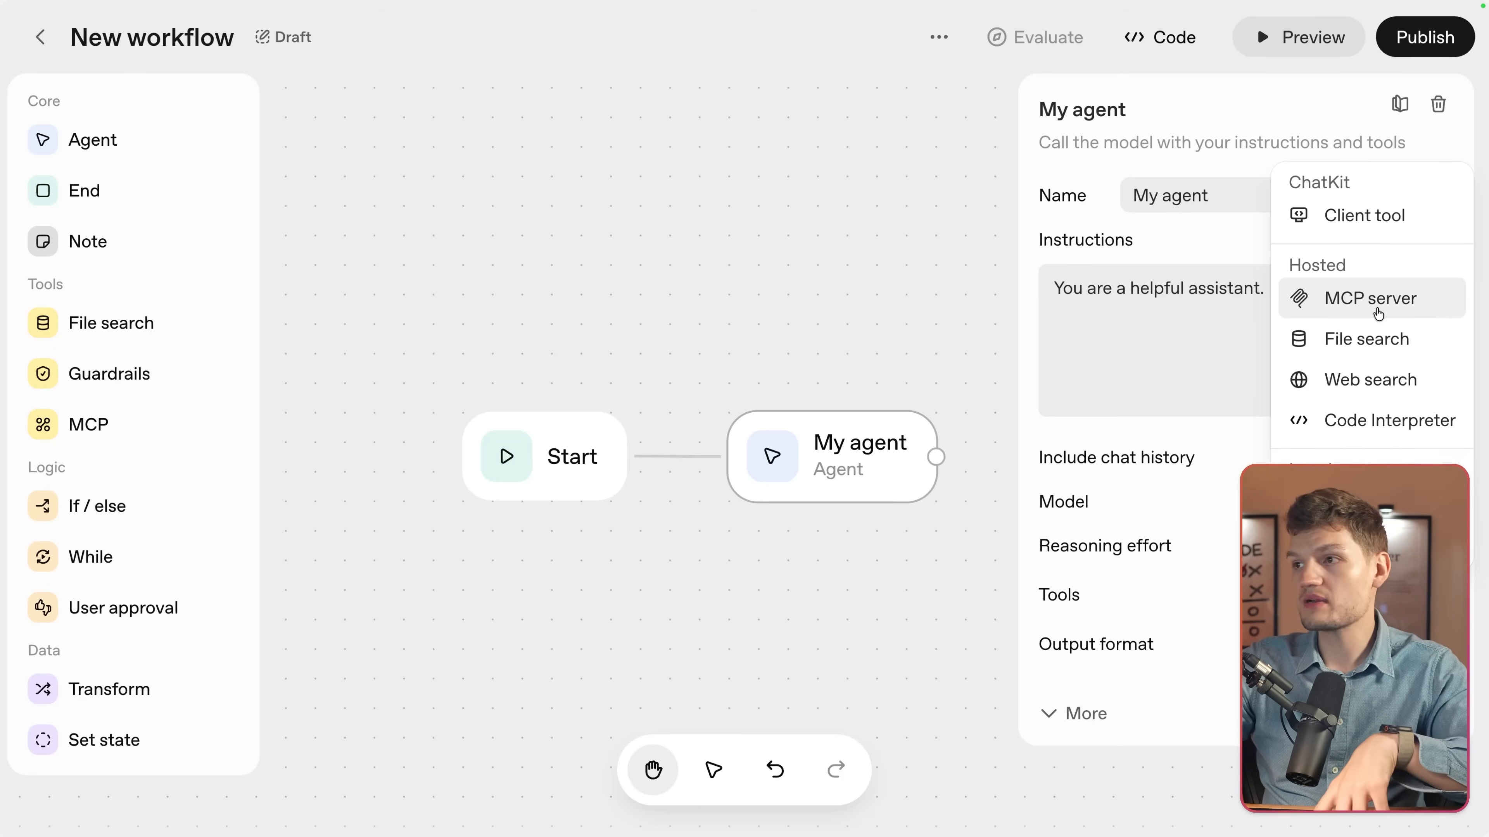
pyautogui.click(1377, 314)
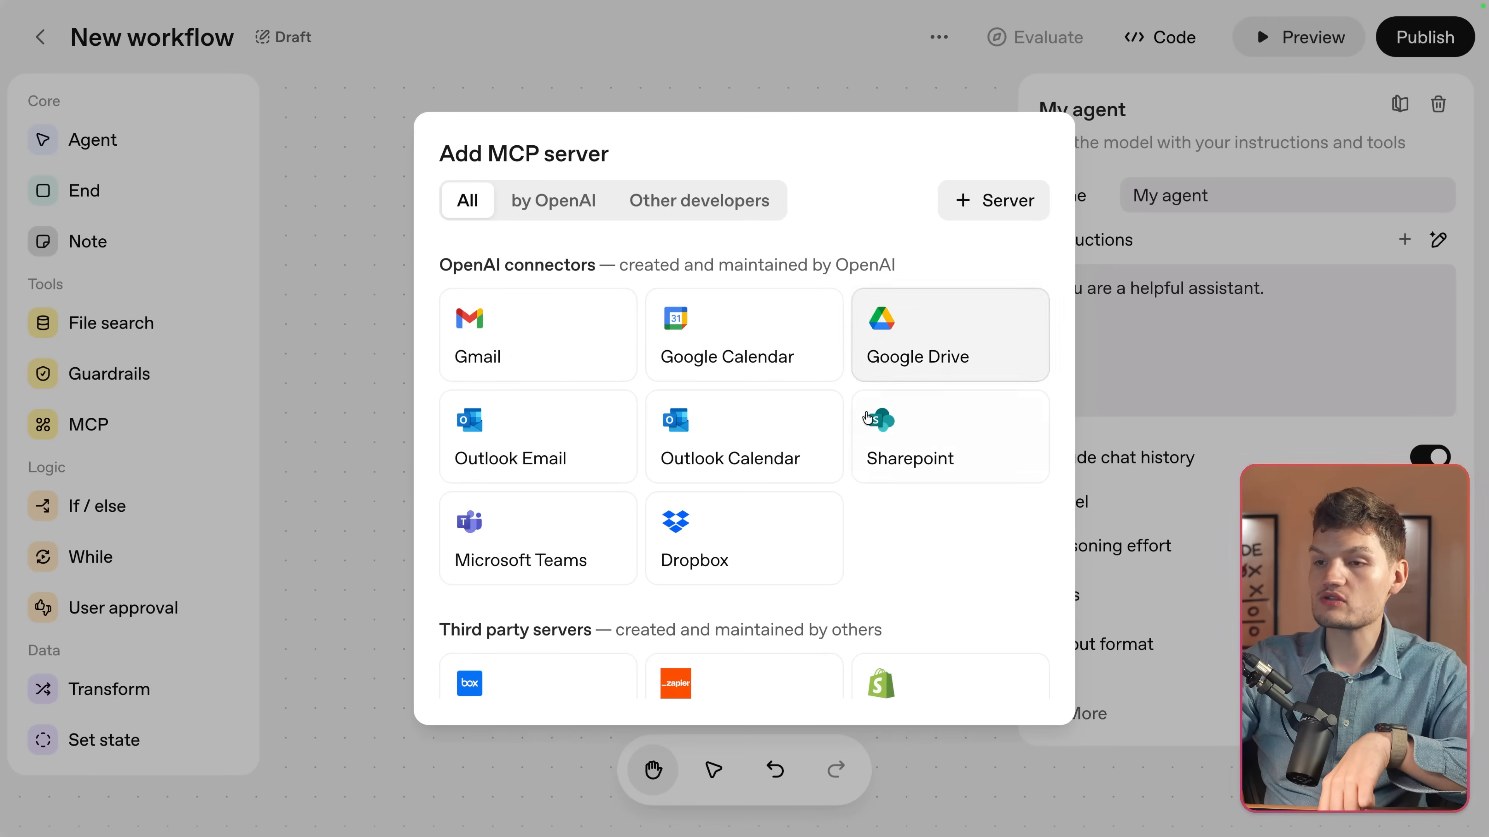
# Review the OpenAI connectors and third-party servers, and open the connection form for the HubSpot MCP server
pyautogui.scroll(-5, 848, 516)
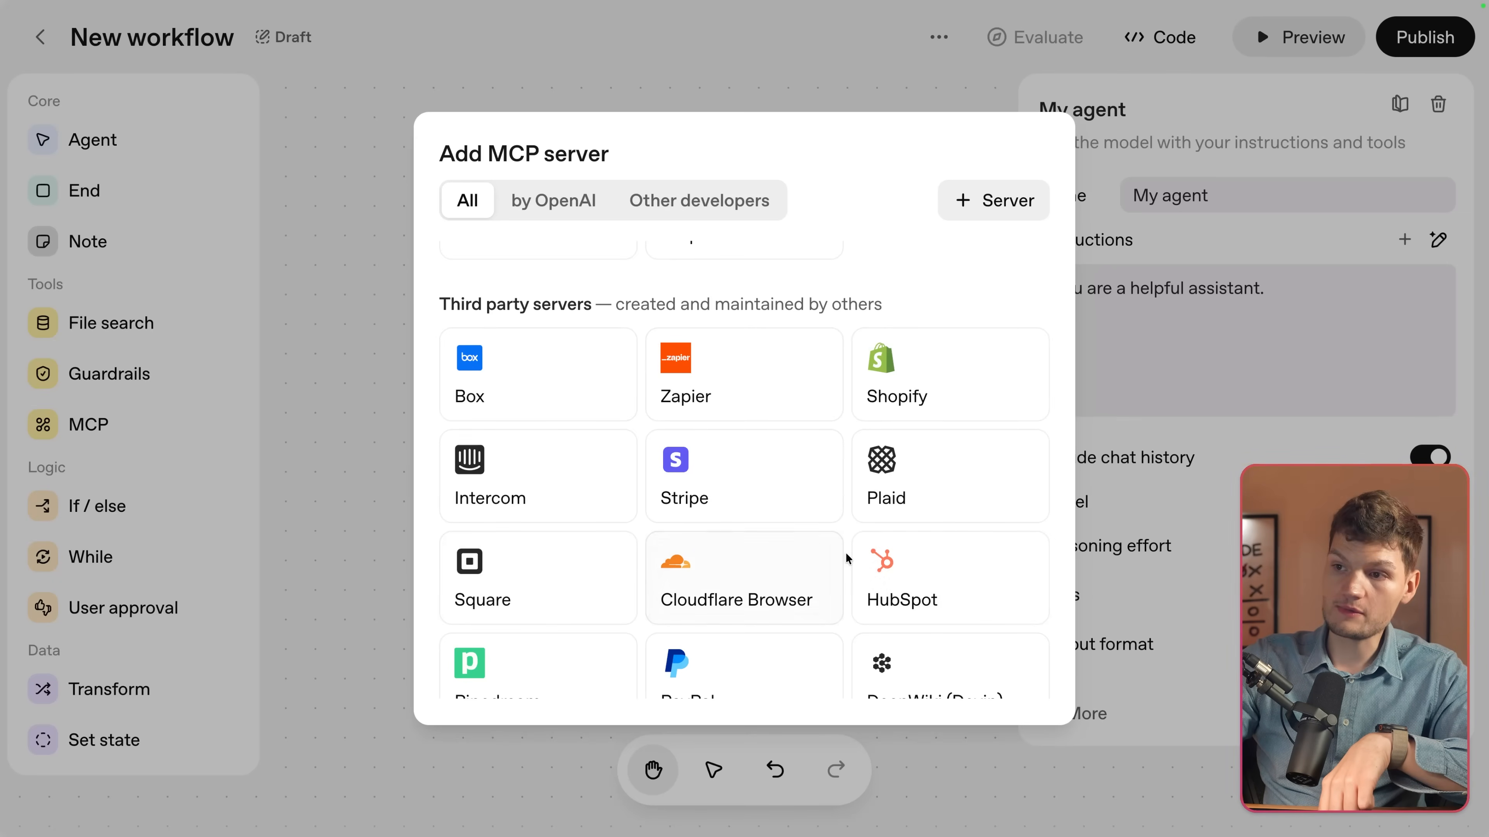
pyautogui.scroll(-1, 847, 558)
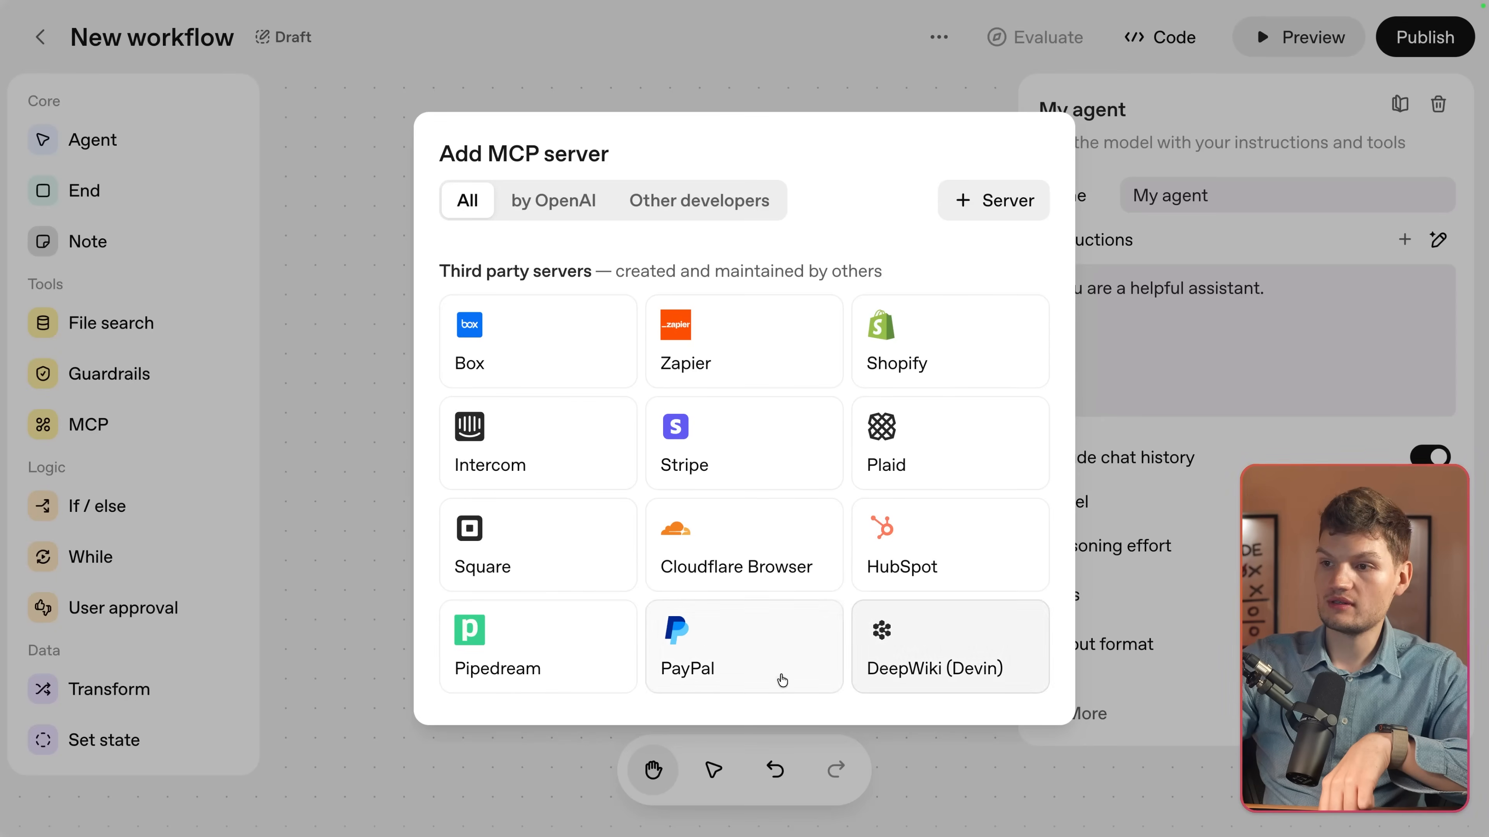
pyautogui.scroll(5, 825, 548)
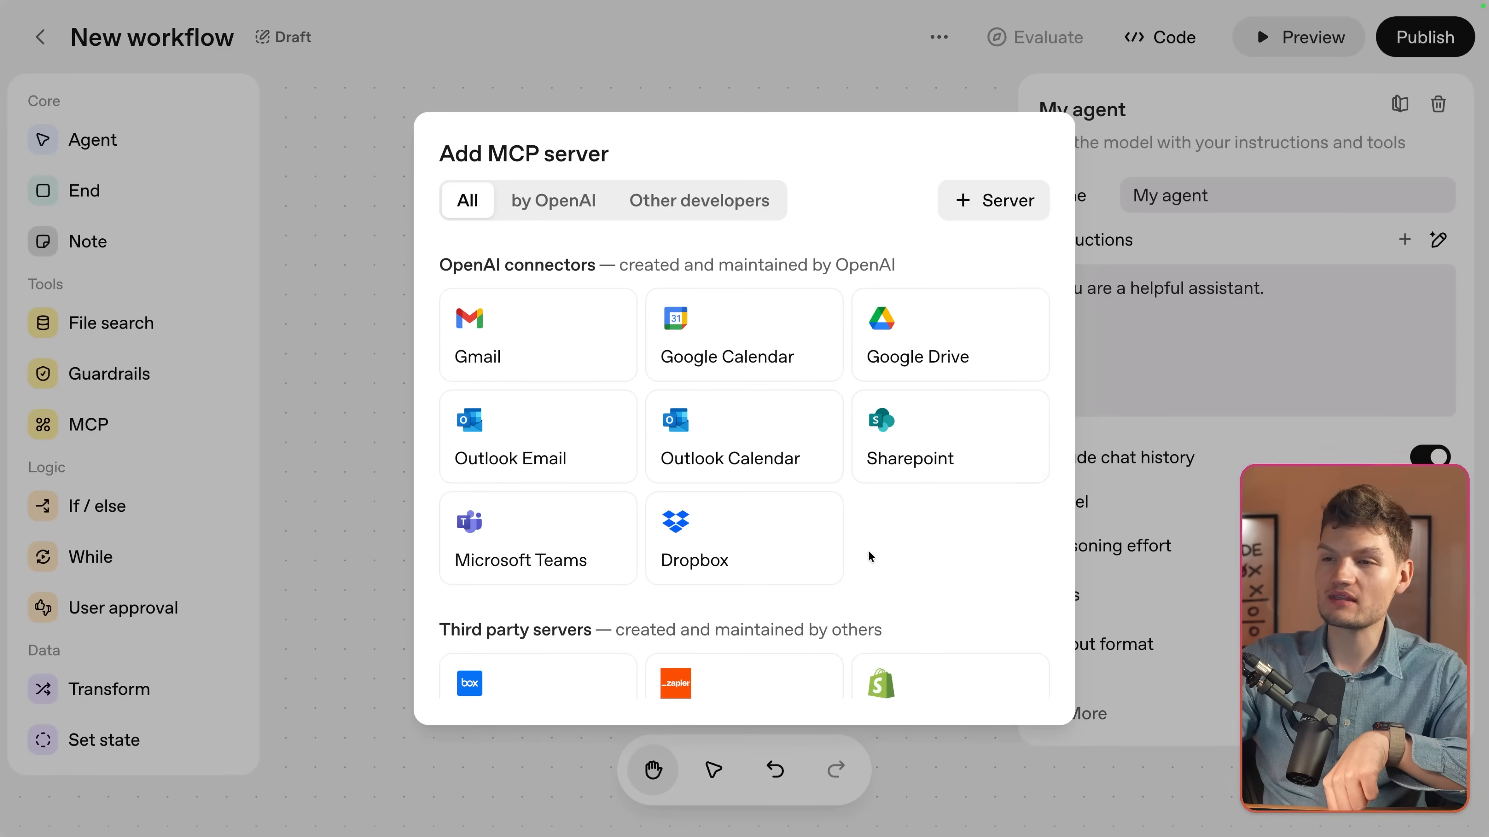
pyautogui.scroll(-5, 870, 556)
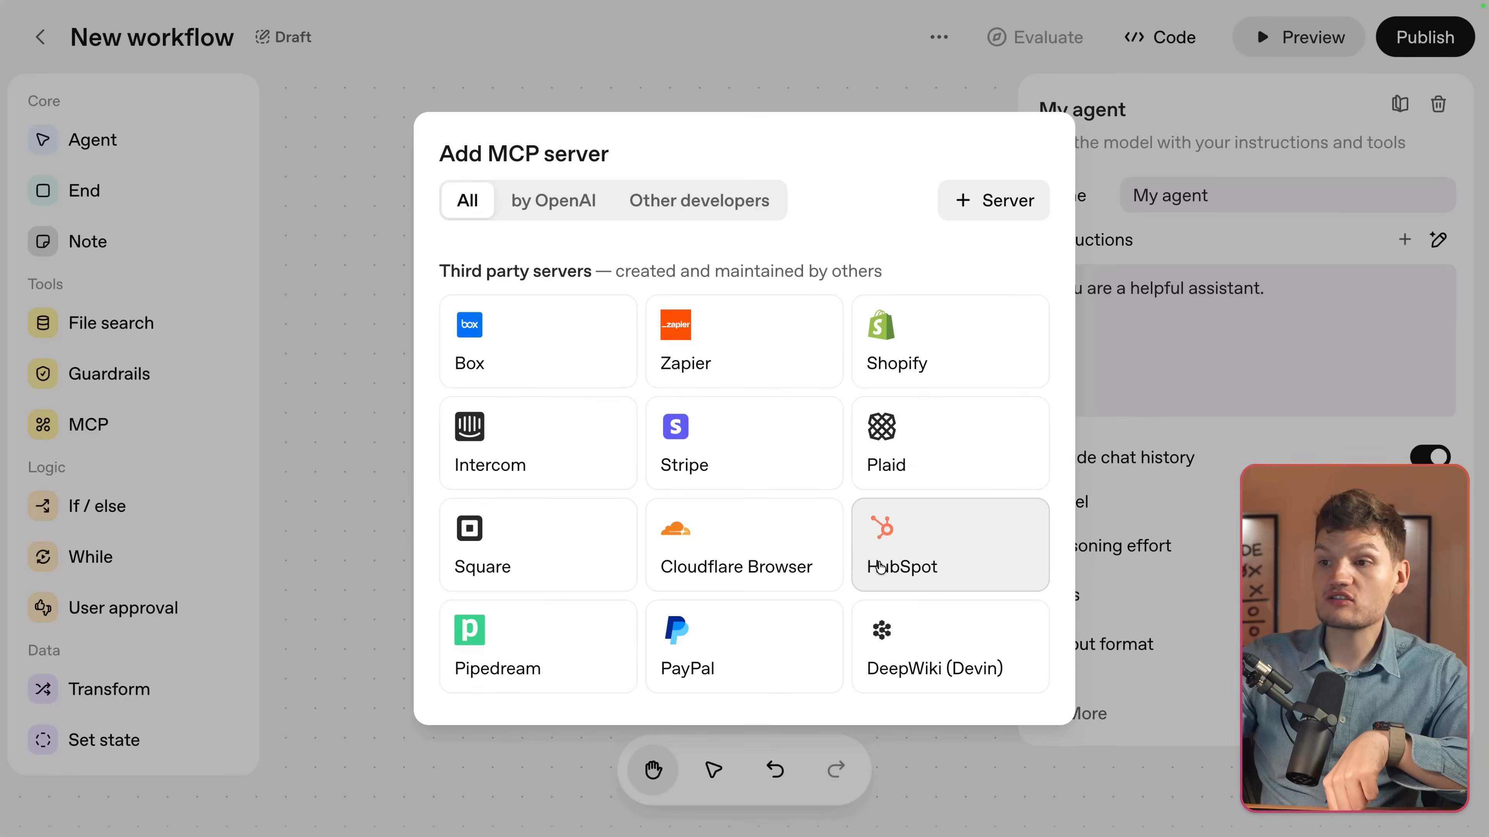
pyautogui.click(879, 566)
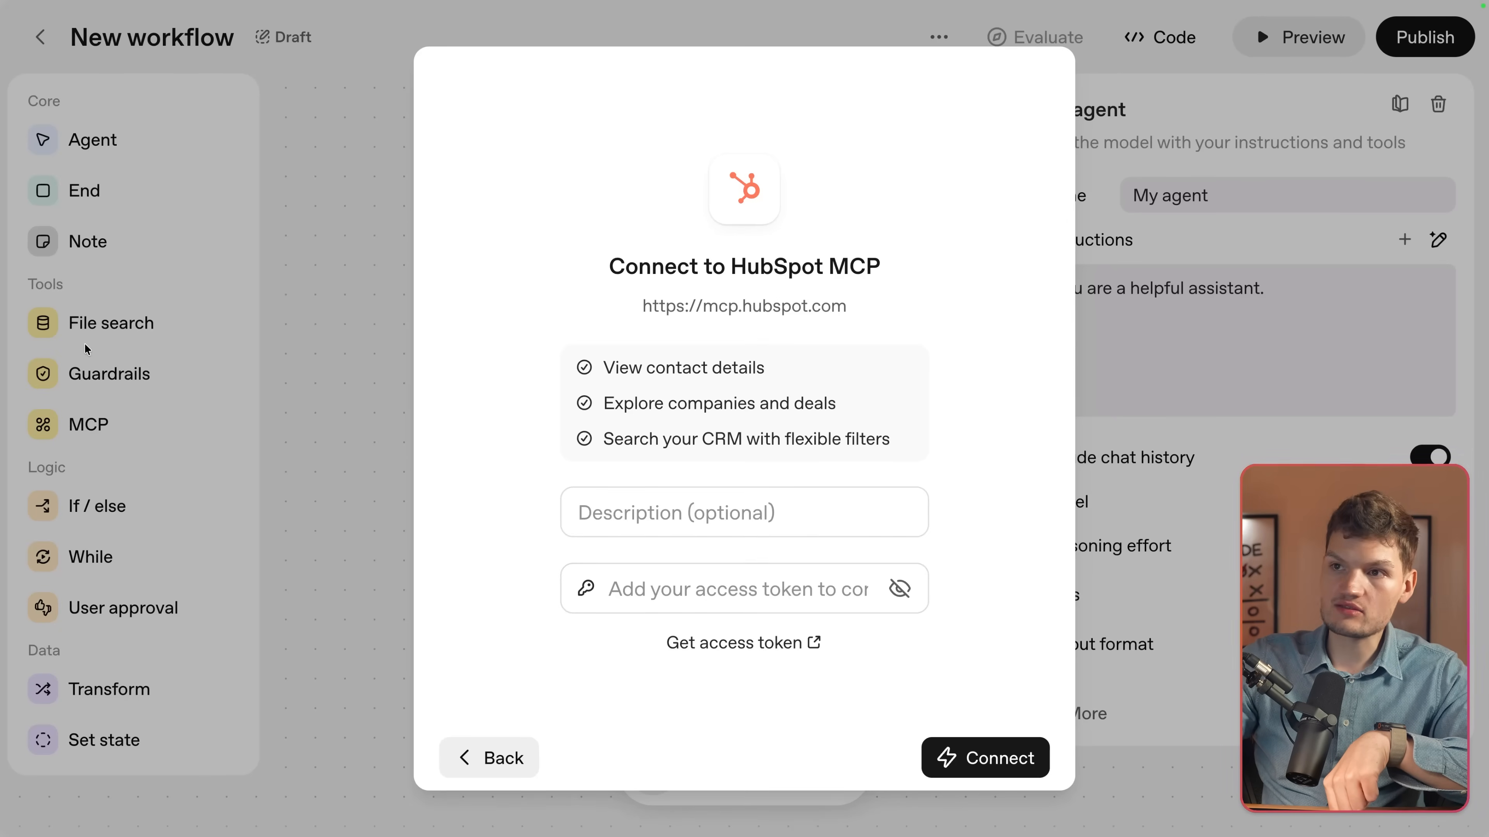
# Switch to the n8n workflow and open a new HubSpot credential form from the contact tool node to examine its connection options
pyautogui.moveTo(3, 352)
pyautogui.click(35, 257)
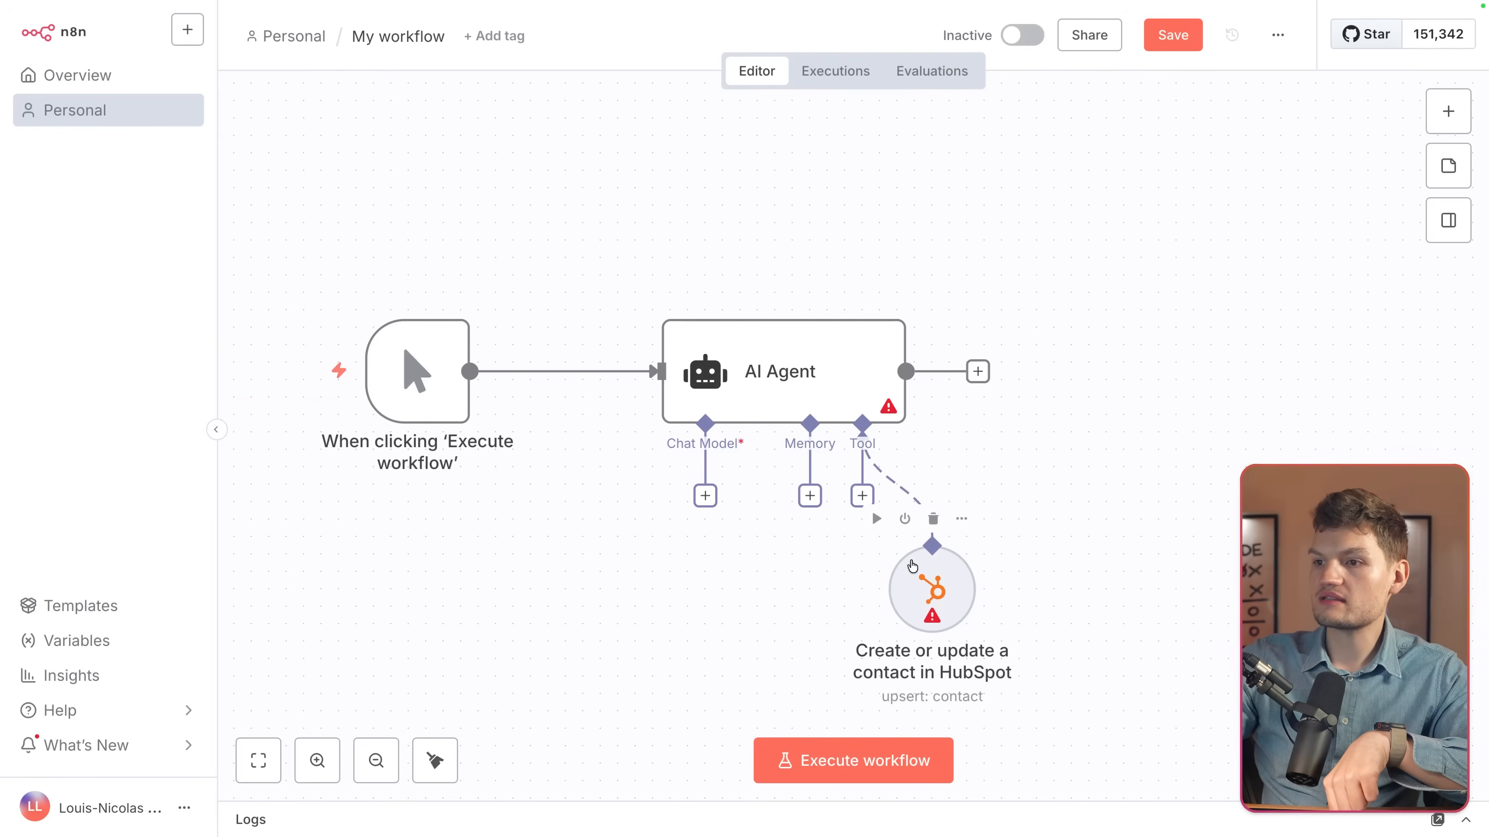
pyautogui.doubleClick(917, 570)
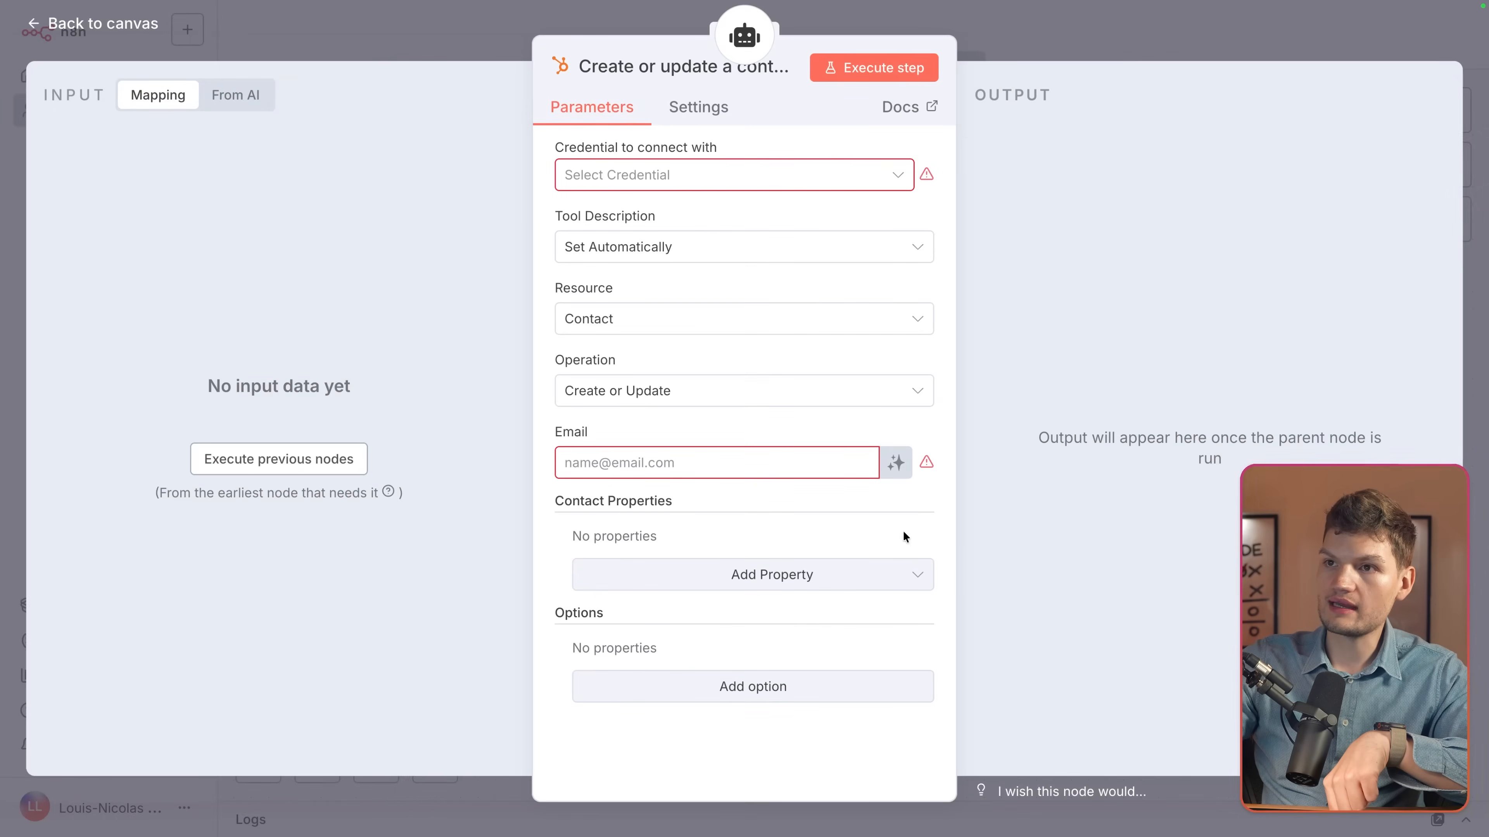
pyautogui.click(739, 180)
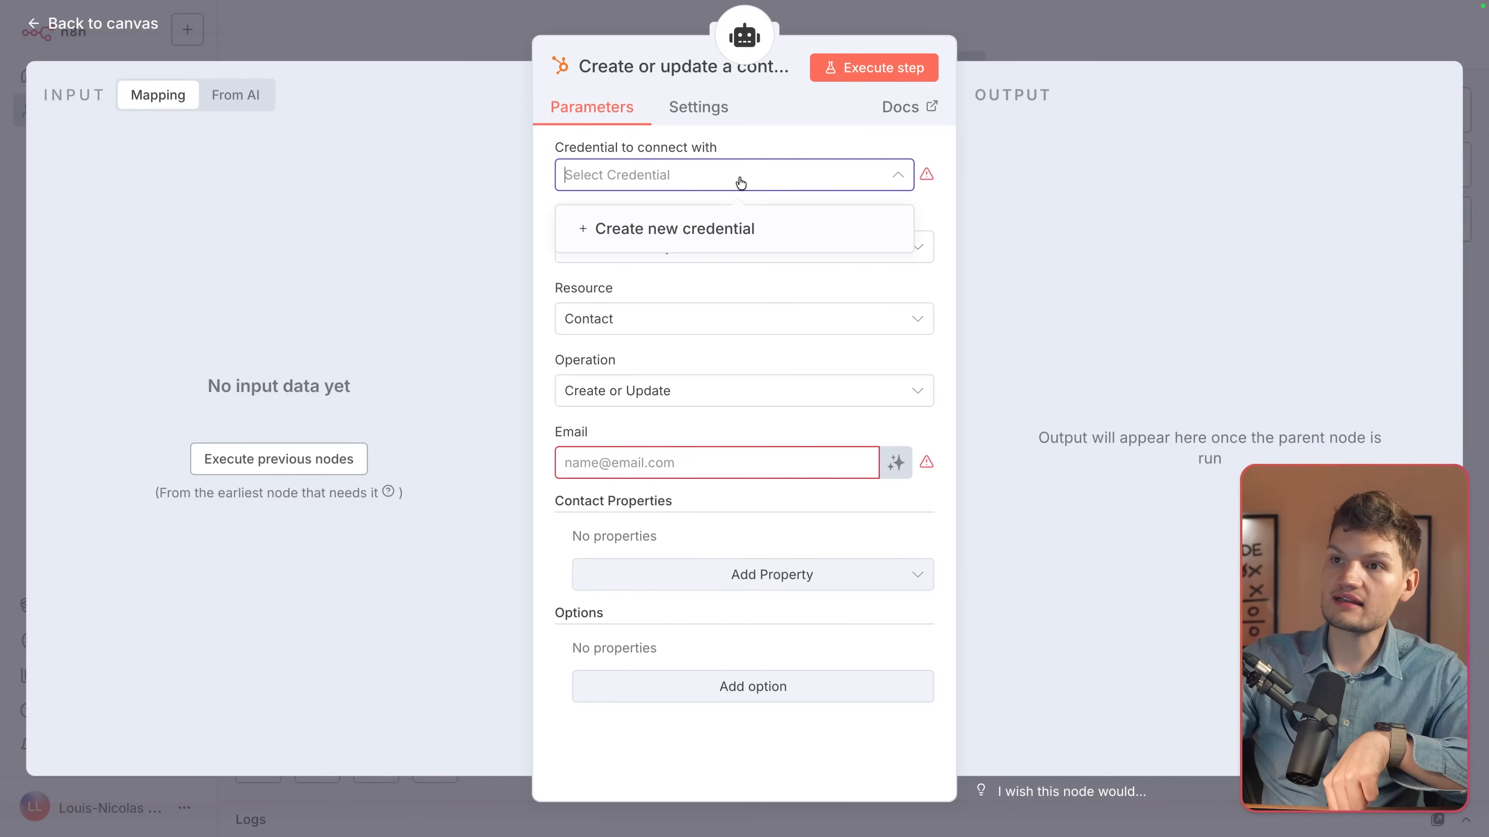
pyautogui.click(709, 226)
pyautogui.scroll(-2, 615, 492)
pyautogui.scroll(2, 572, 476)
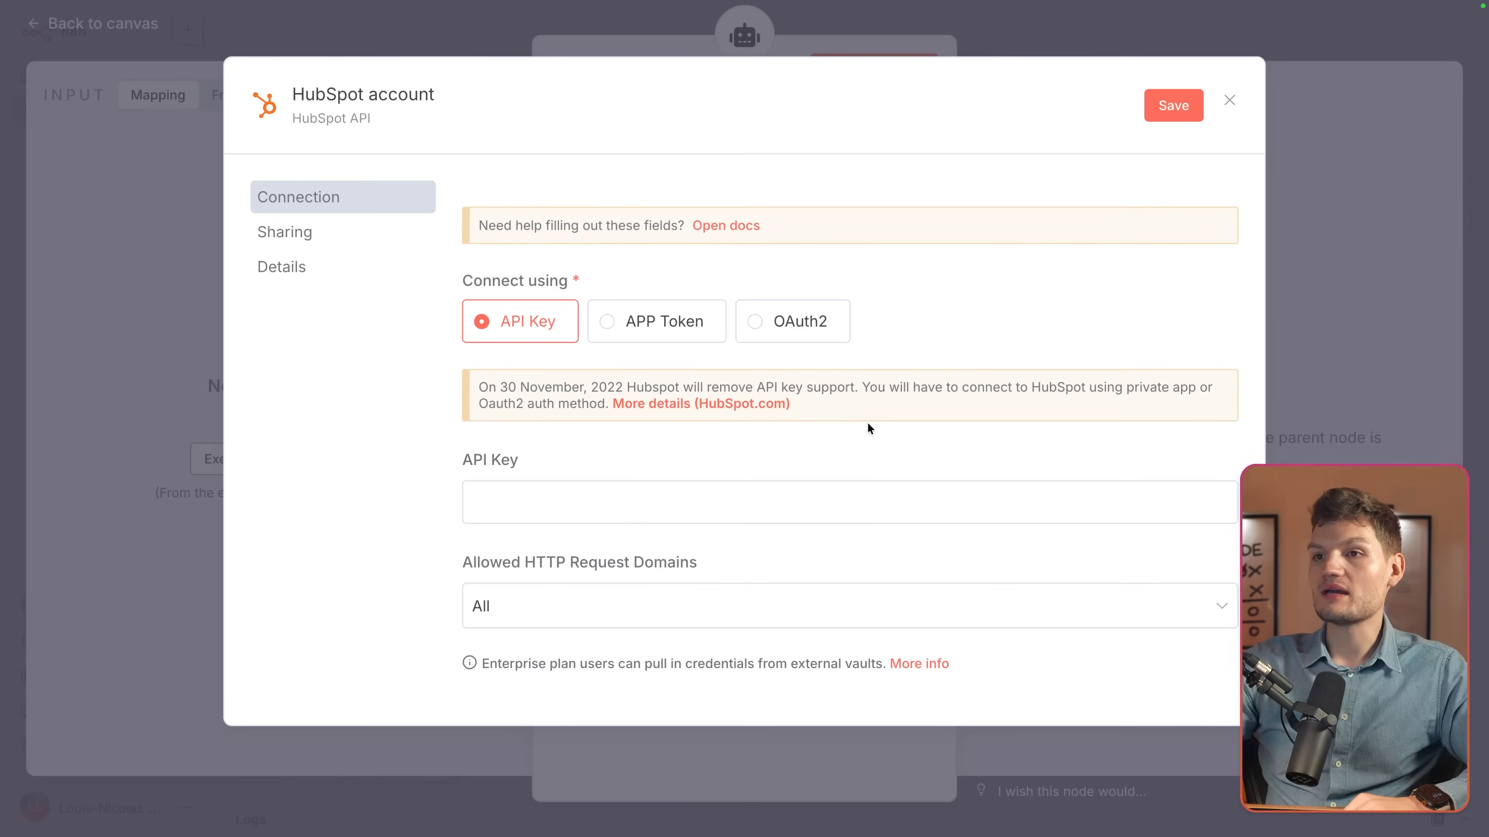
# Check the API Key and APP Token connection methods for the HubSpot credential, and close the form without saving
pyautogui.click(638, 342)
pyautogui.click(549, 326)
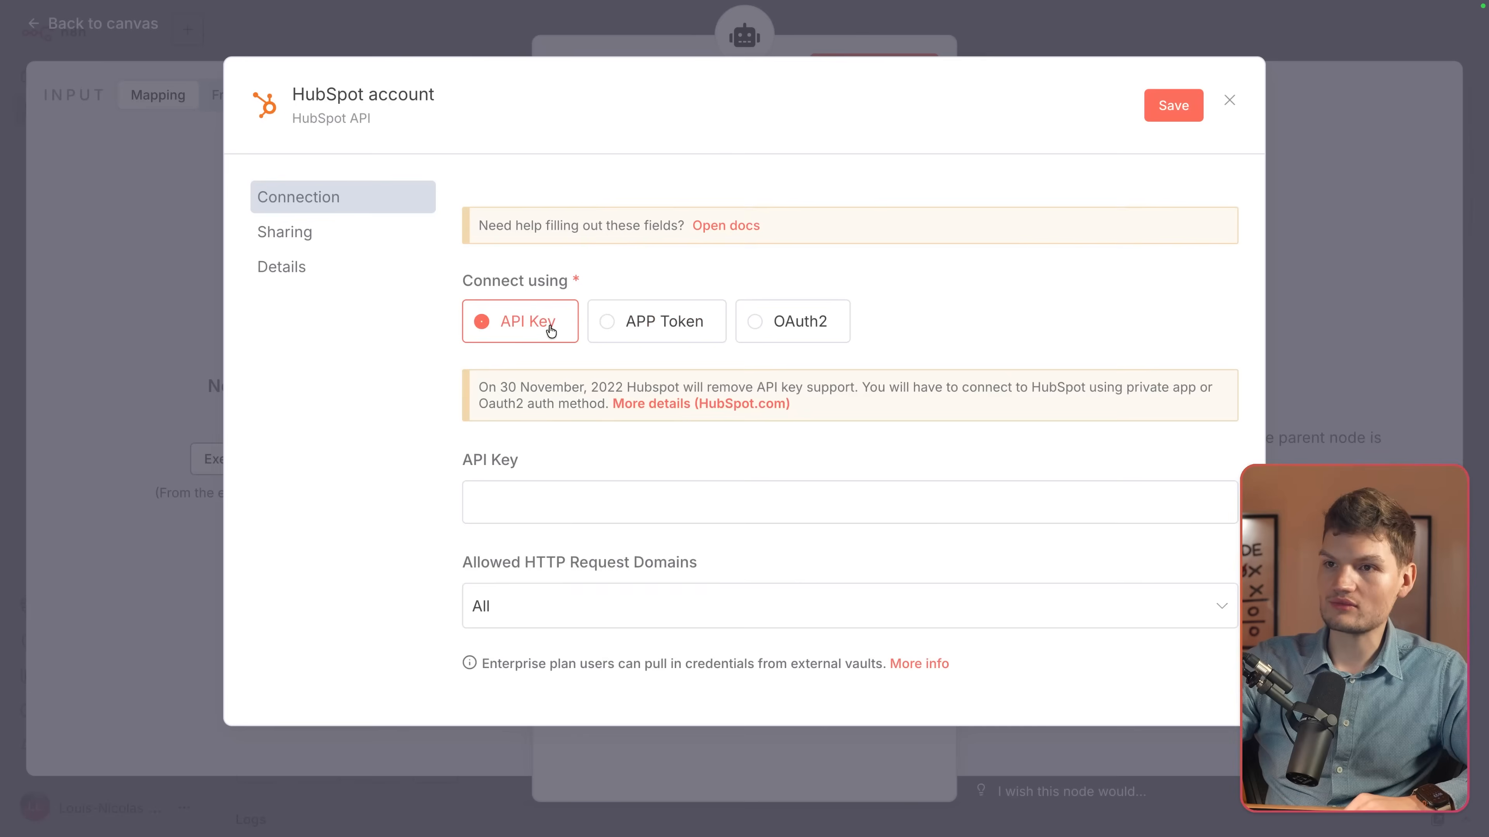
pyautogui.click(1229, 98)
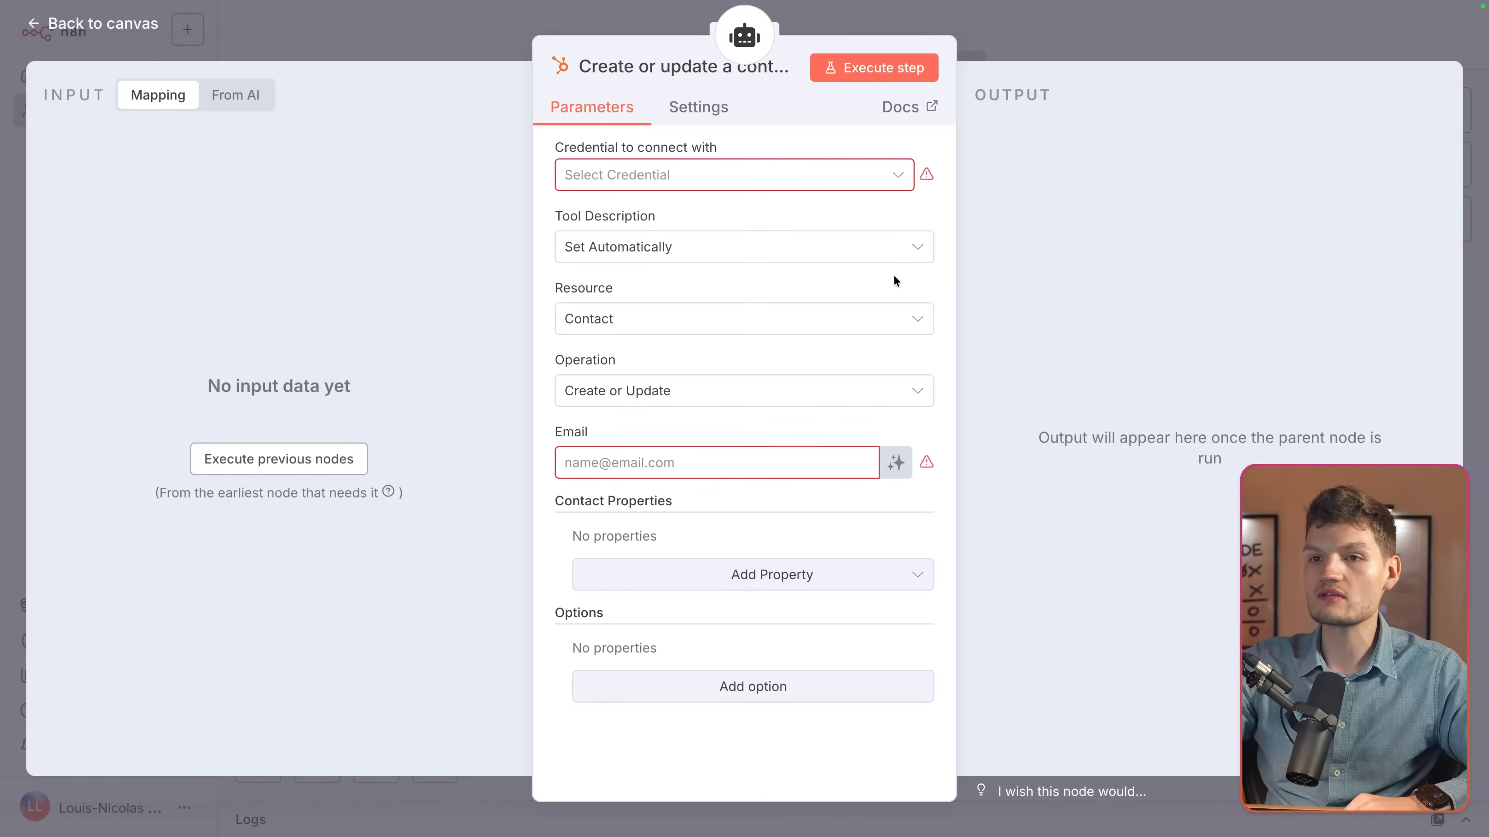
# Switch to the Agent Builder workflow, leave the HubSpot MCP connection form and close the choice of MCP servers
pyautogui.click(88, 226)
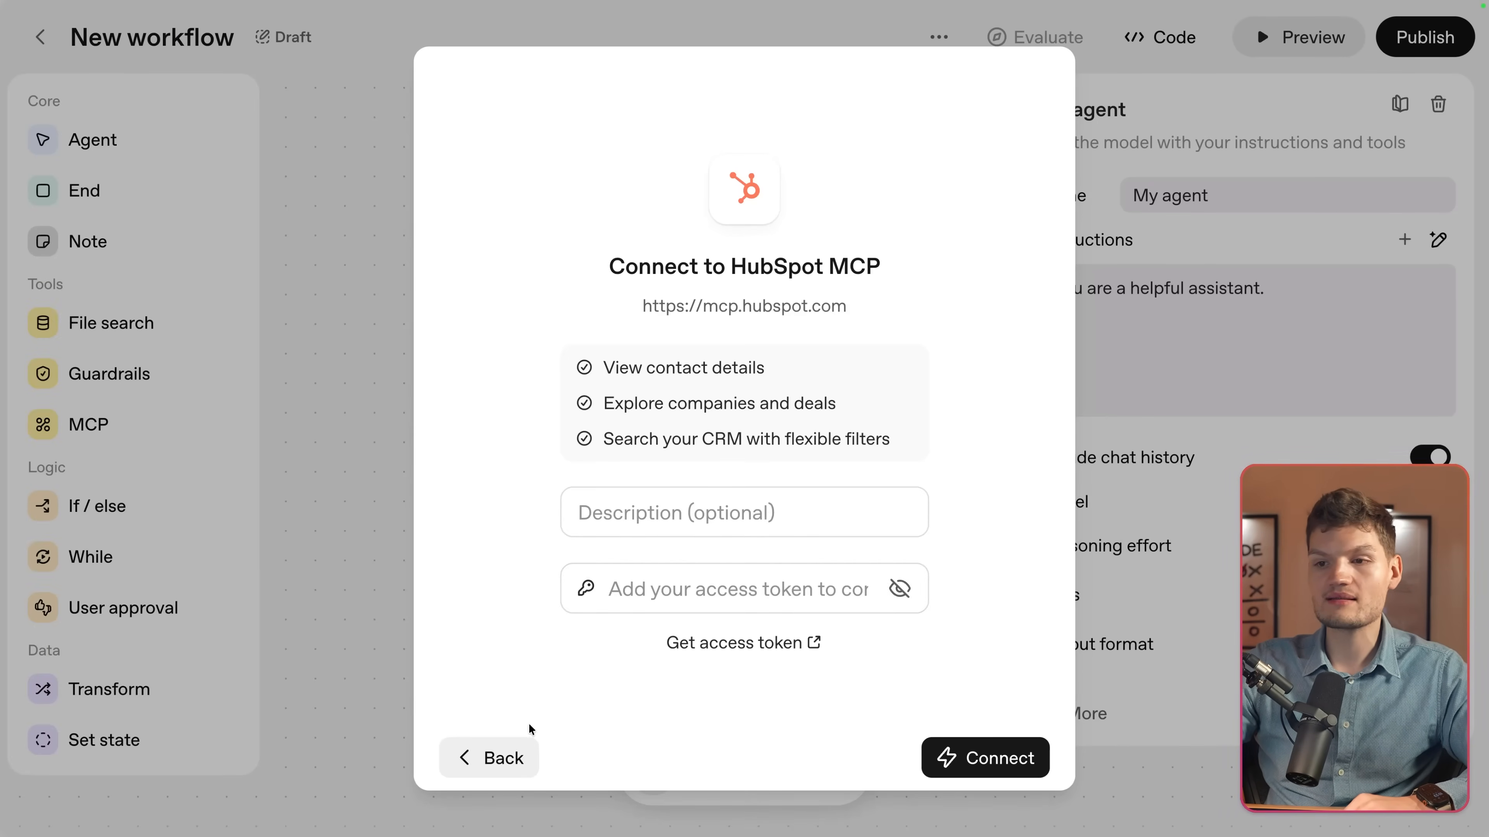
pyautogui.click(507, 744)
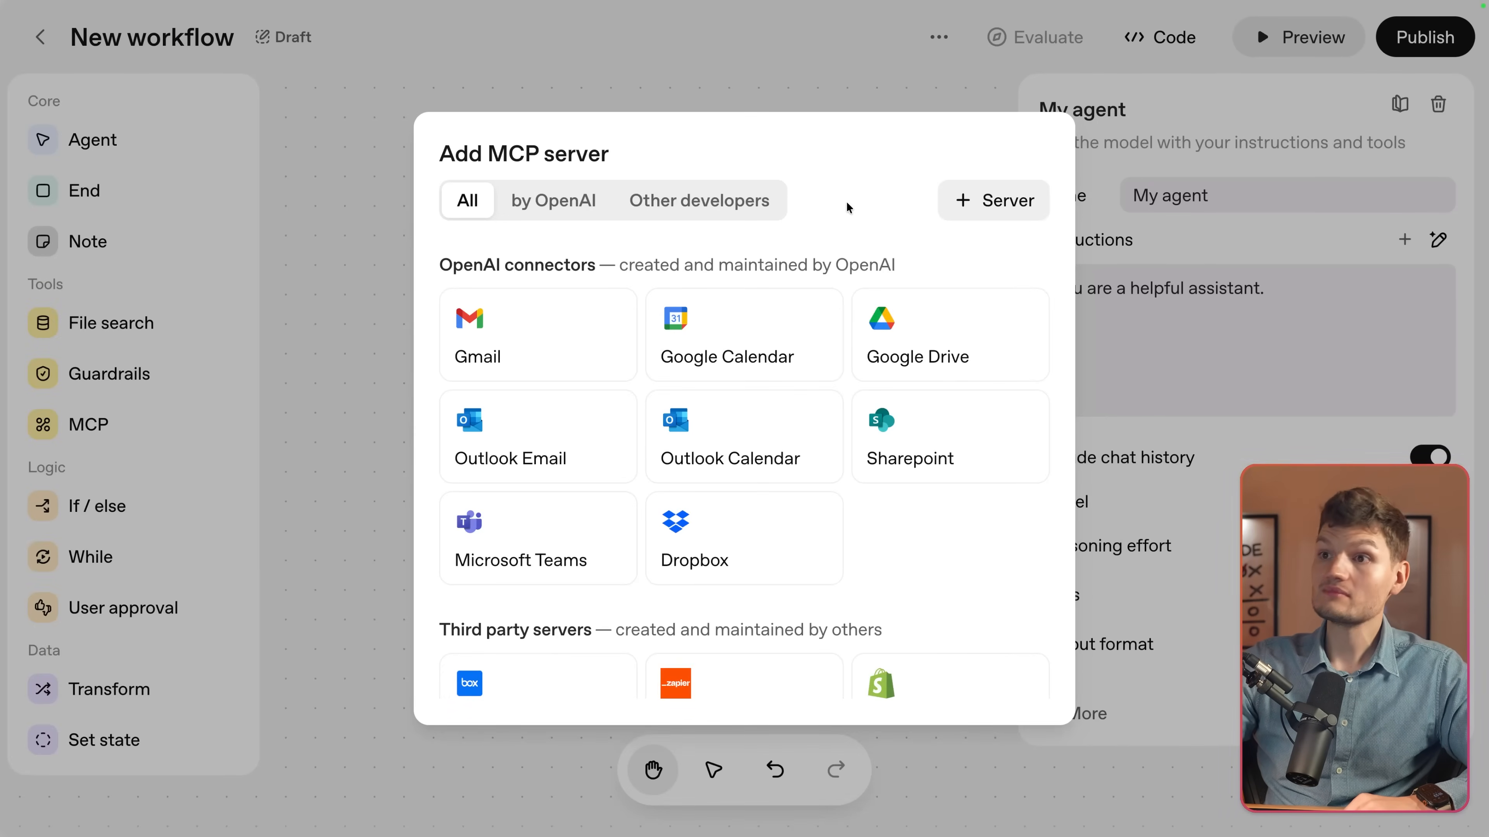
pyautogui.click(817, 86)
pyautogui.click(851, 168)
# Switch to the n8n workflow, return to the canvas and review the full list of tools available for the AI Agent node
pyautogui.moveTo(6, 234)
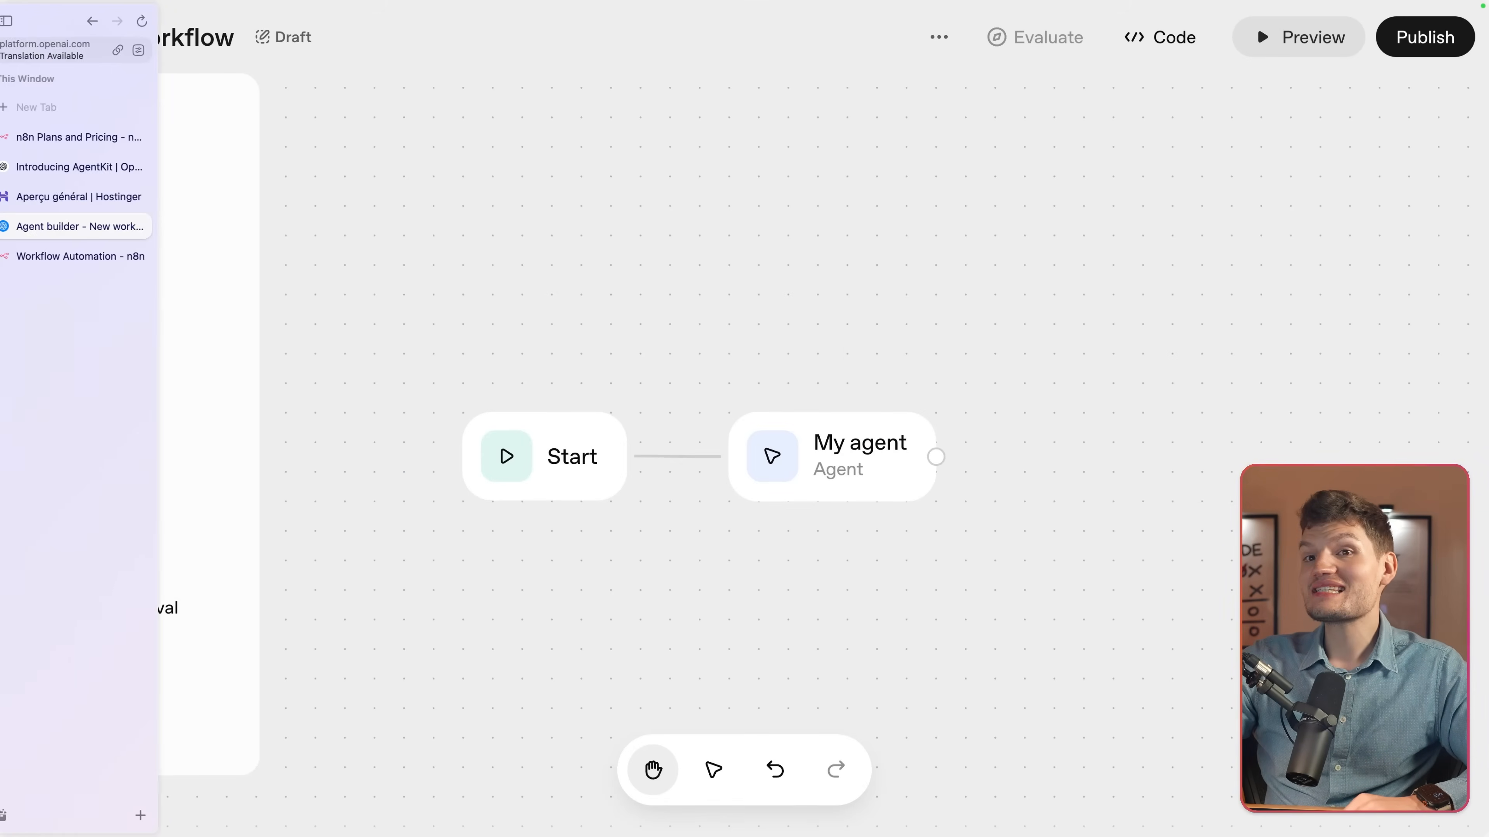
pyautogui.click(65, 252)
pyautogui.click(1076, 44)
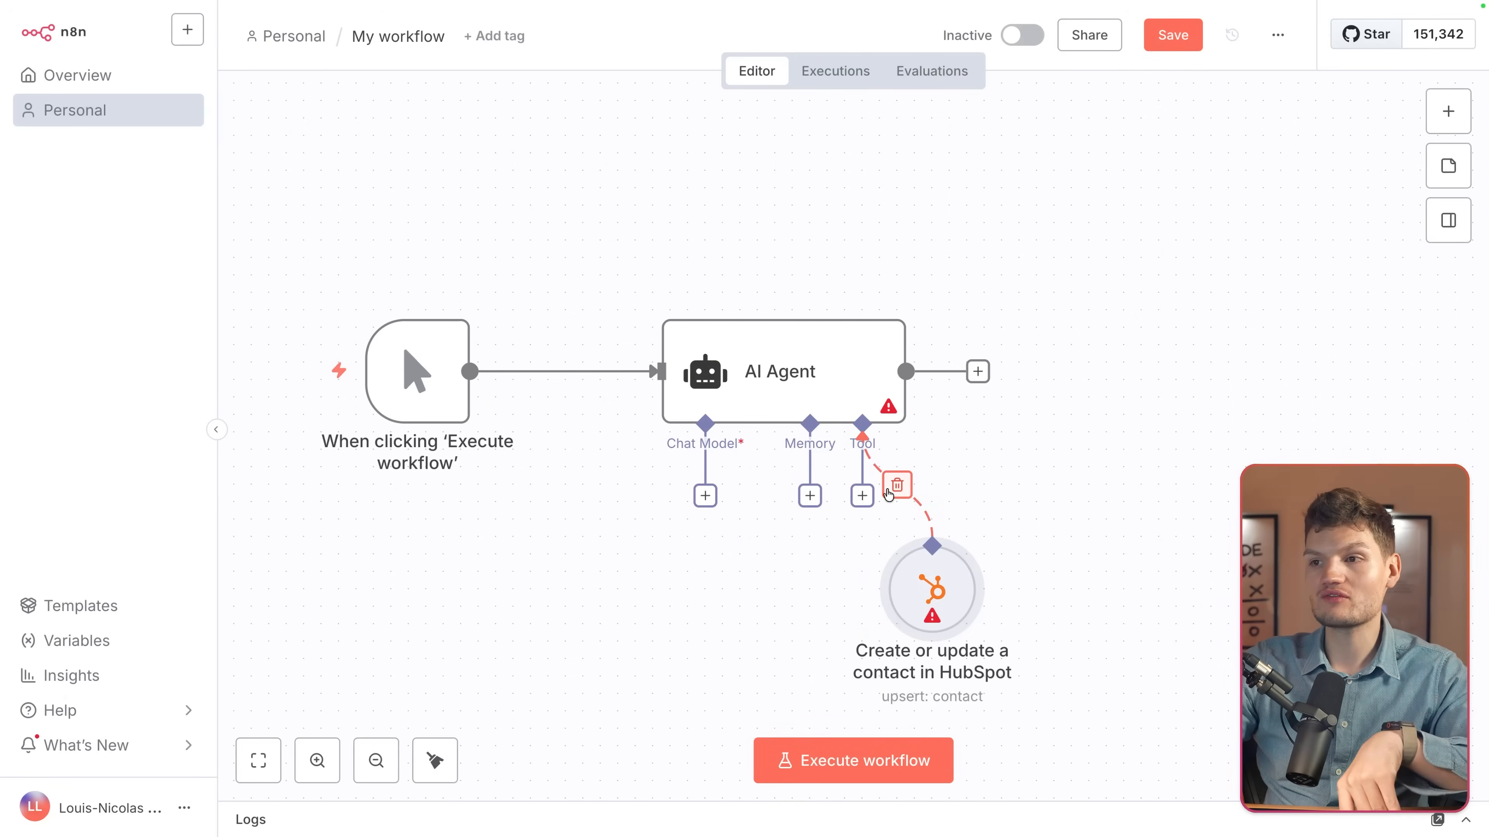
pyautogui.click(862, 497)
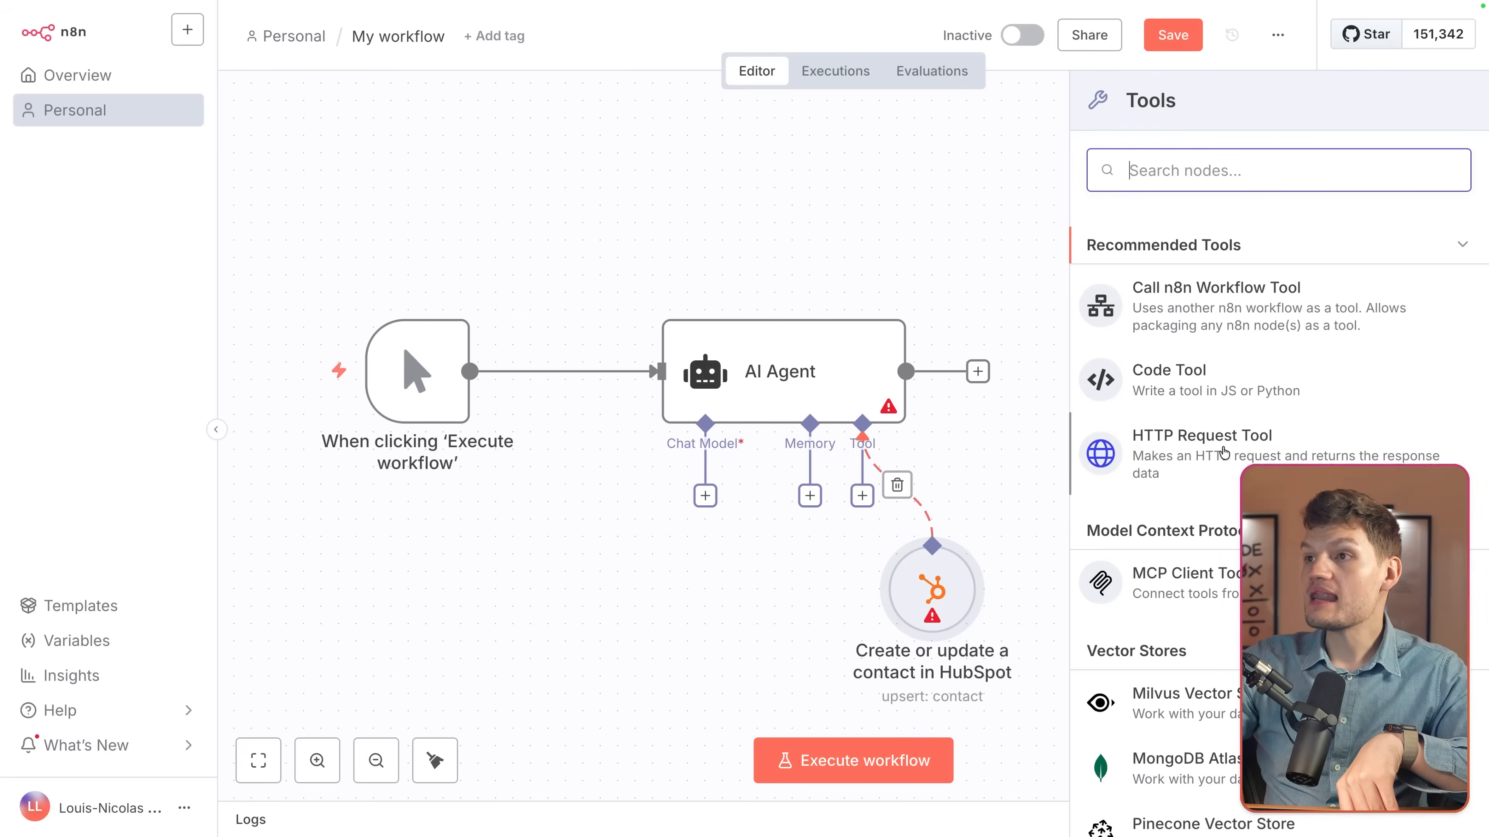
pyautogui.scroll(-10, 1220, 473)
pyautogui.scroll(-15, 1242, 345)
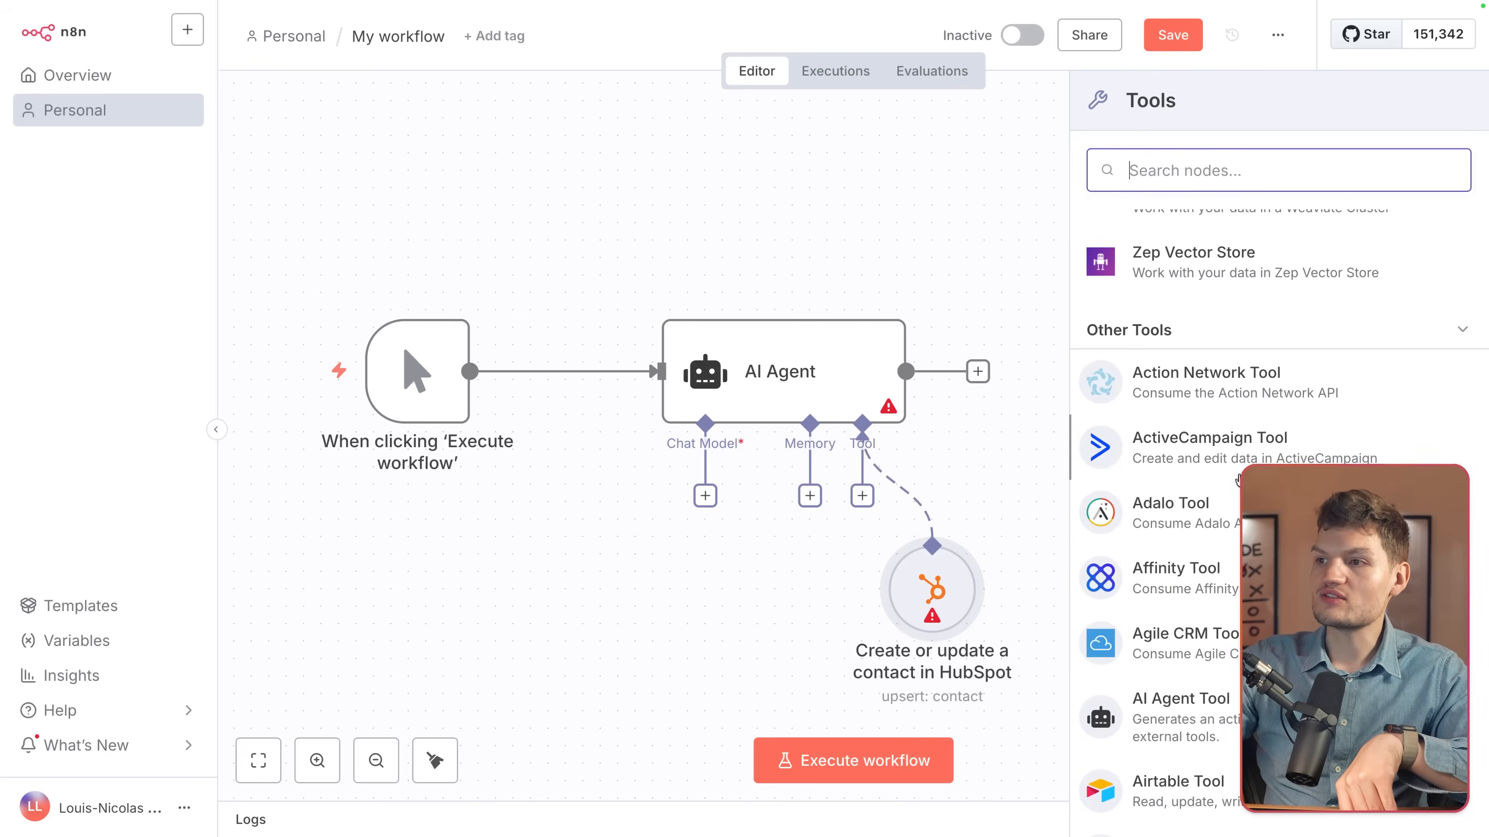
pyautogui.scroll(-20, 1237, 510)
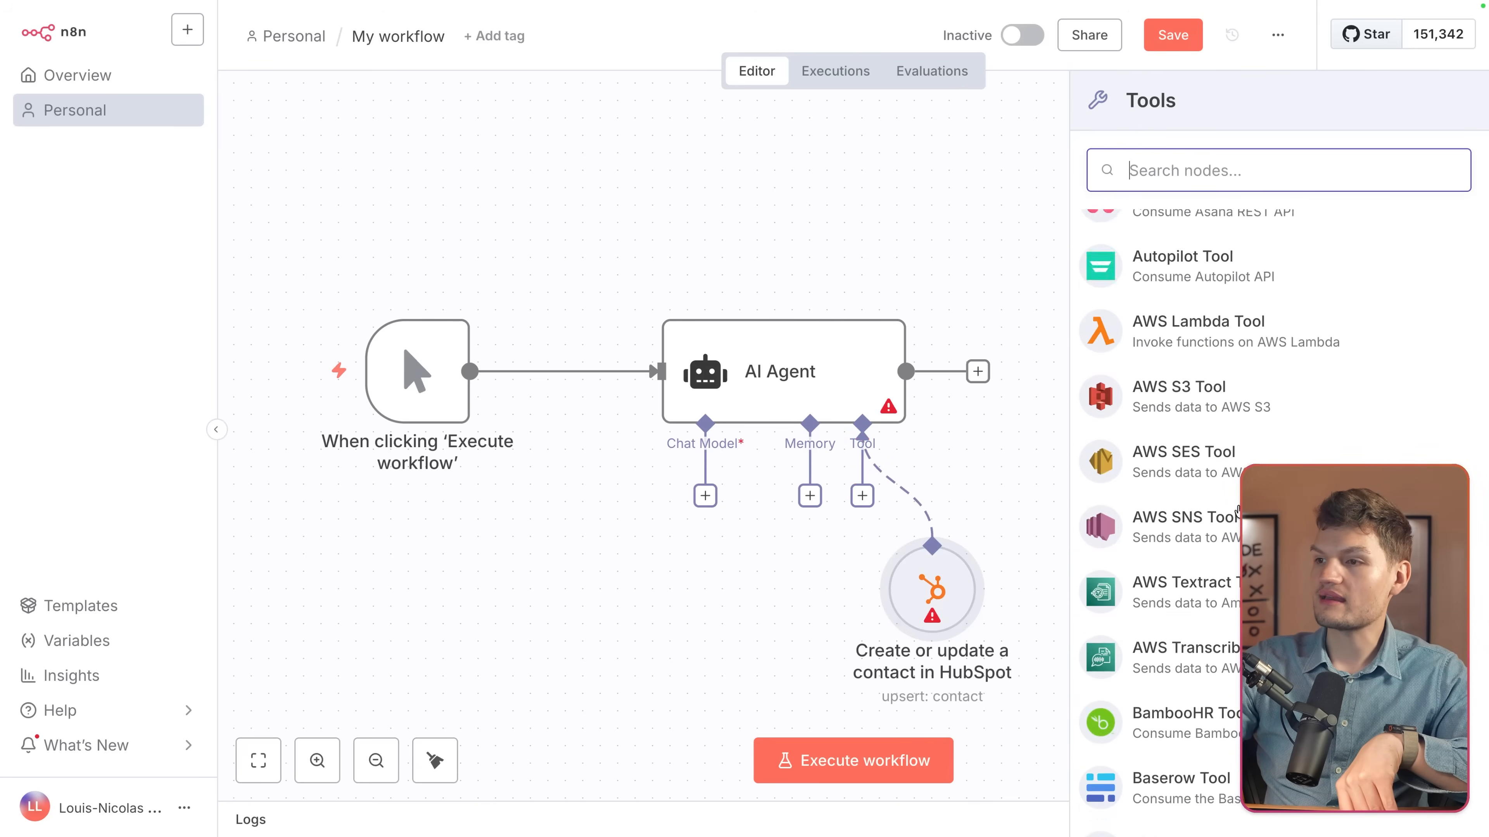
pyautogui.scroll(-20, 1236, 510)
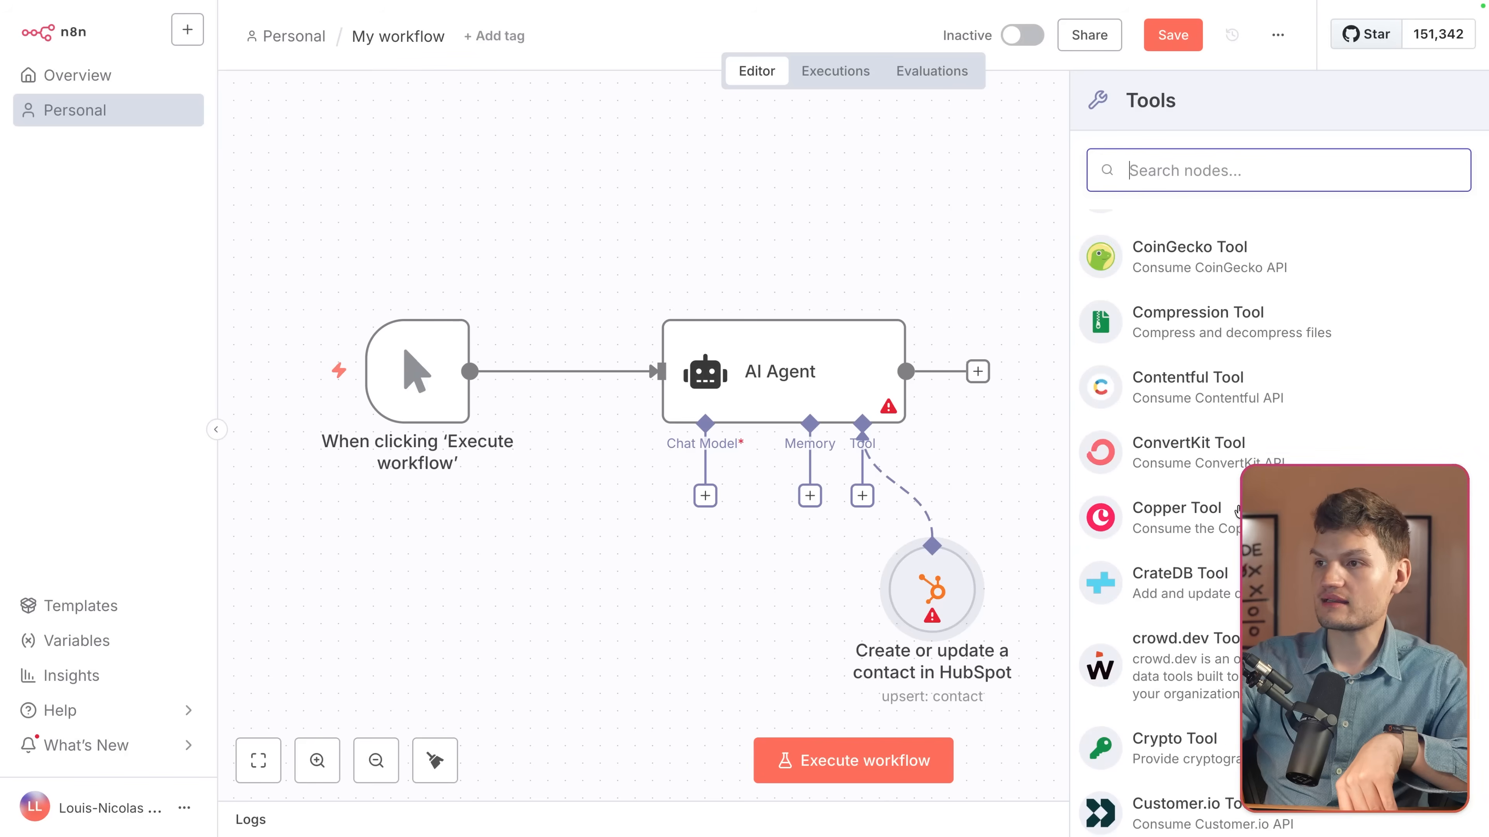
pyautogui.scroll(-20, 1236, 511)
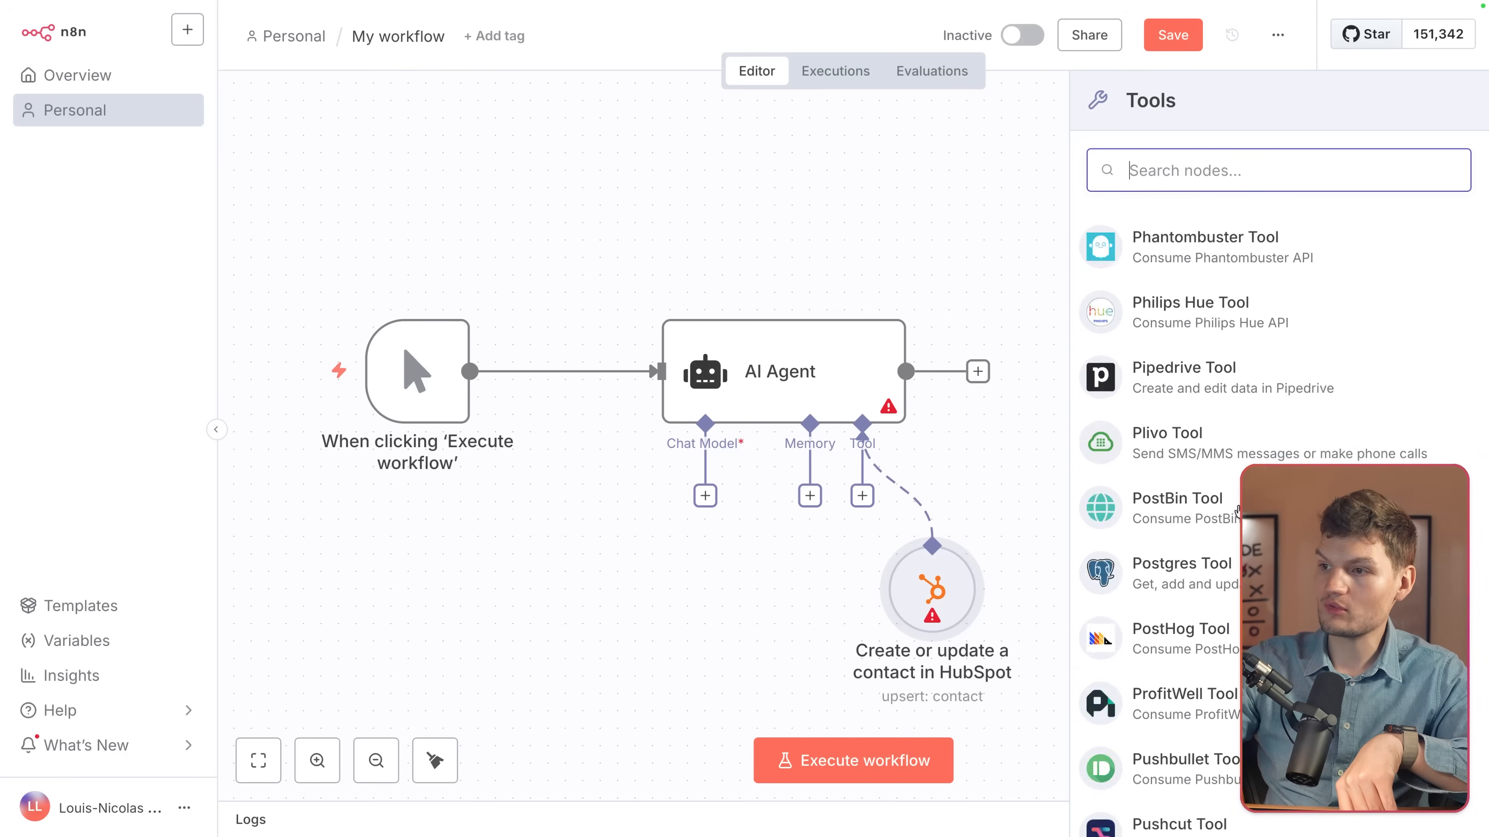
pyautogui.scroll(-20, 1237, 510)
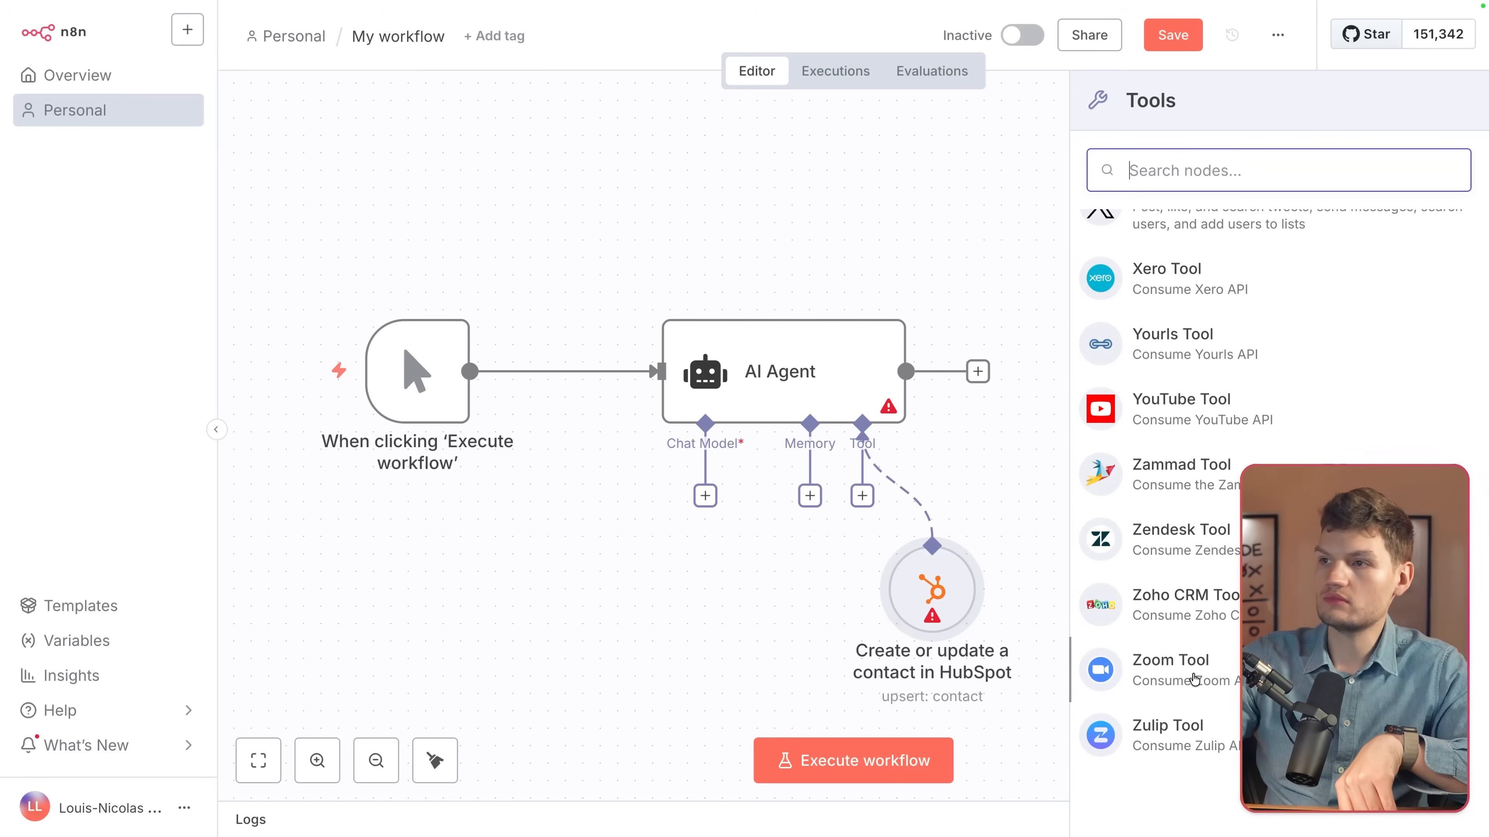
pyautogui.scroll(20, 1237, 727)
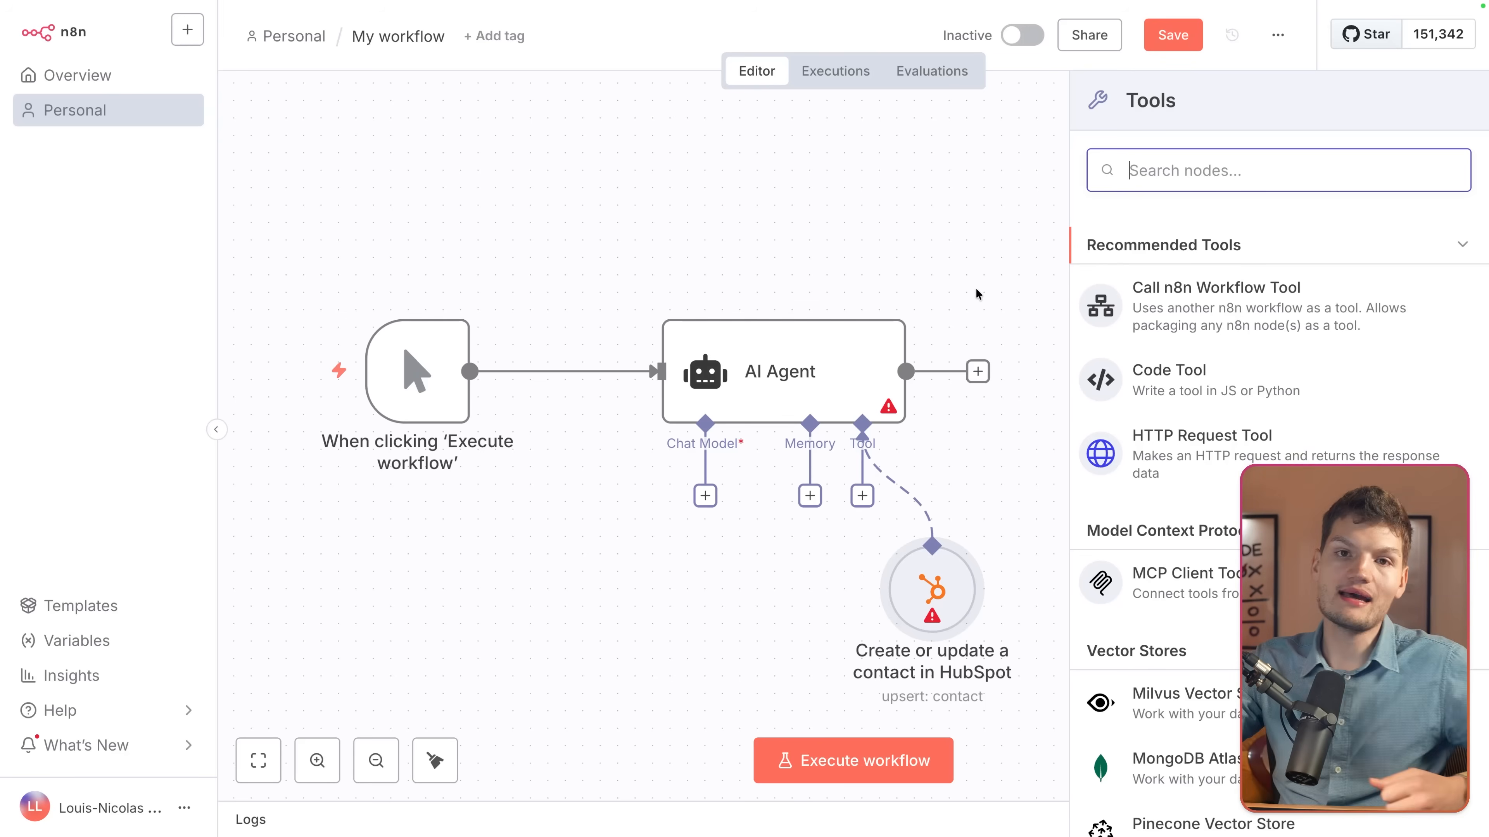
pyautogui.click(891, 292)
pyautogui.click(641, 203)
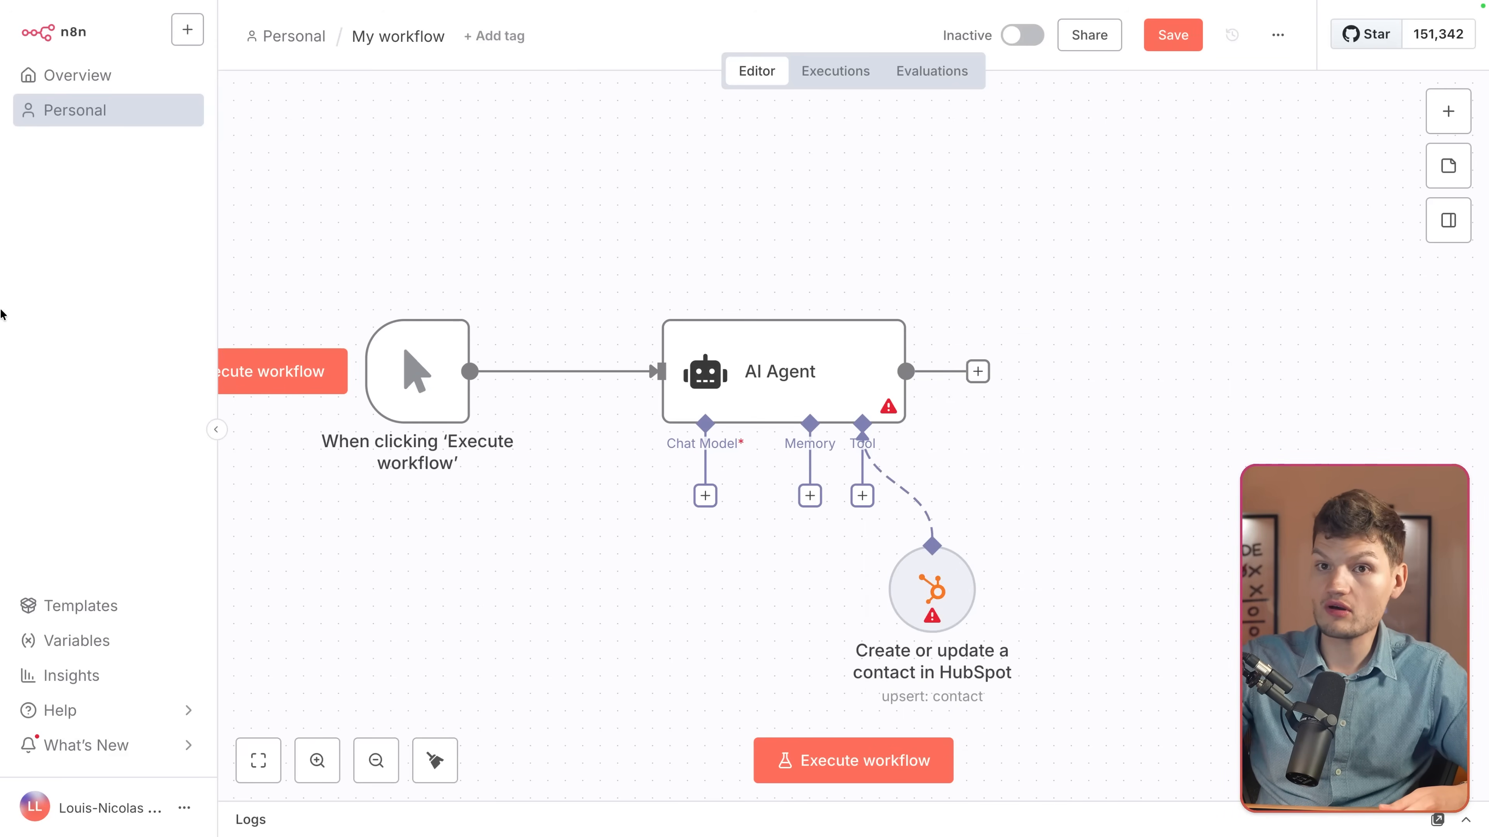
# Switch to the Agent Builder workflow, select My agent and open the choice of MCP servers for its tools
pyautogui.moveTo(2, 315)
pyautogui.click(88, 224)
pyautogui.click(881, 470)
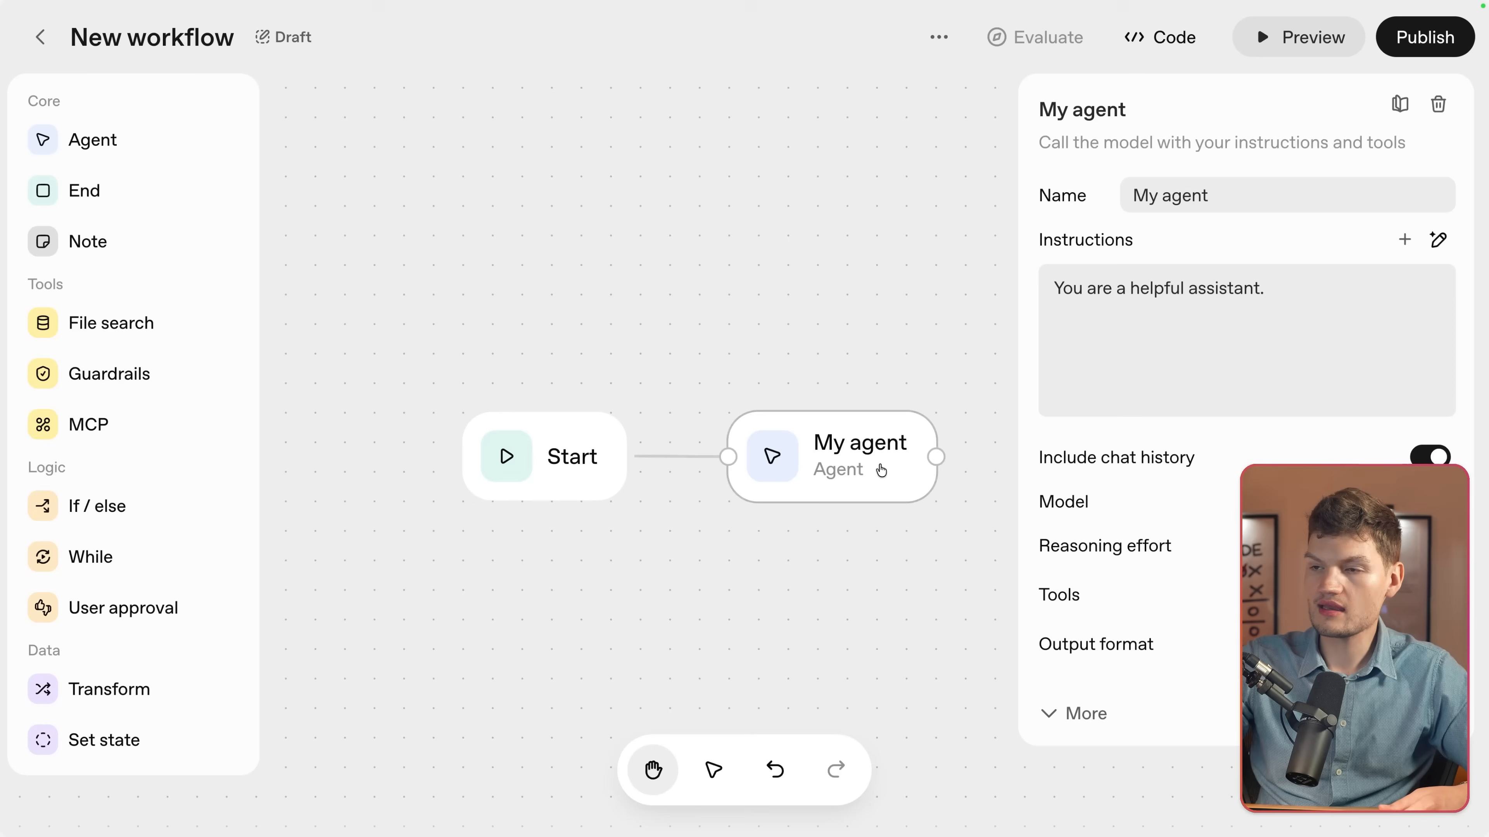
pyautogui.click(1439, 595)
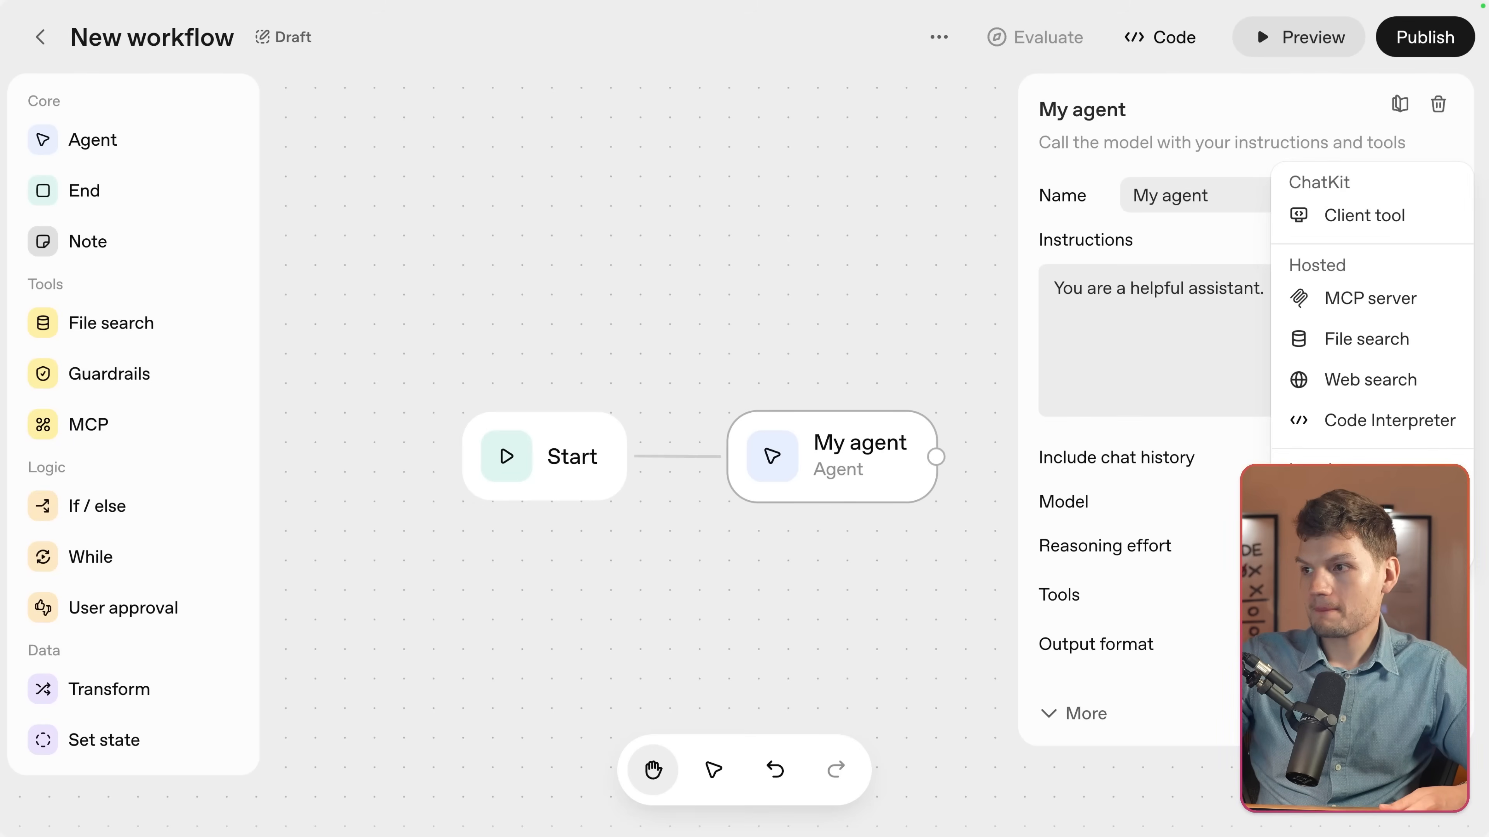
pyautogui.click(1338, 303)
pyautogui.scroll(-5, 838, 527)
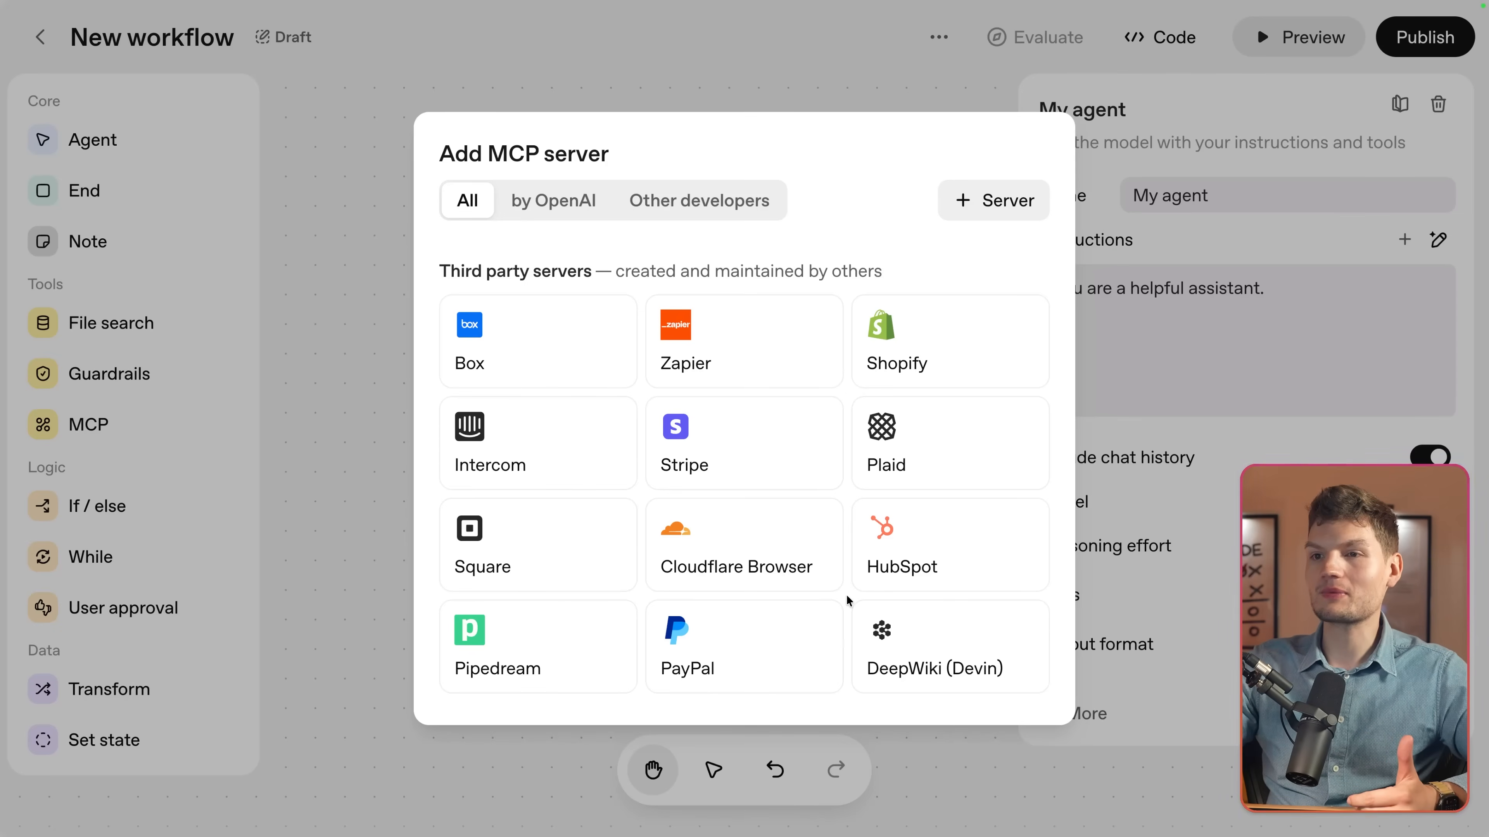
# Compare the OpenAI connectors with the third-party servers, and inspect the HubSpot MCP connection form before going back
pyautogui.scroll(10, 847, 599)
pyautogui.scroll(-10, 847, 599)
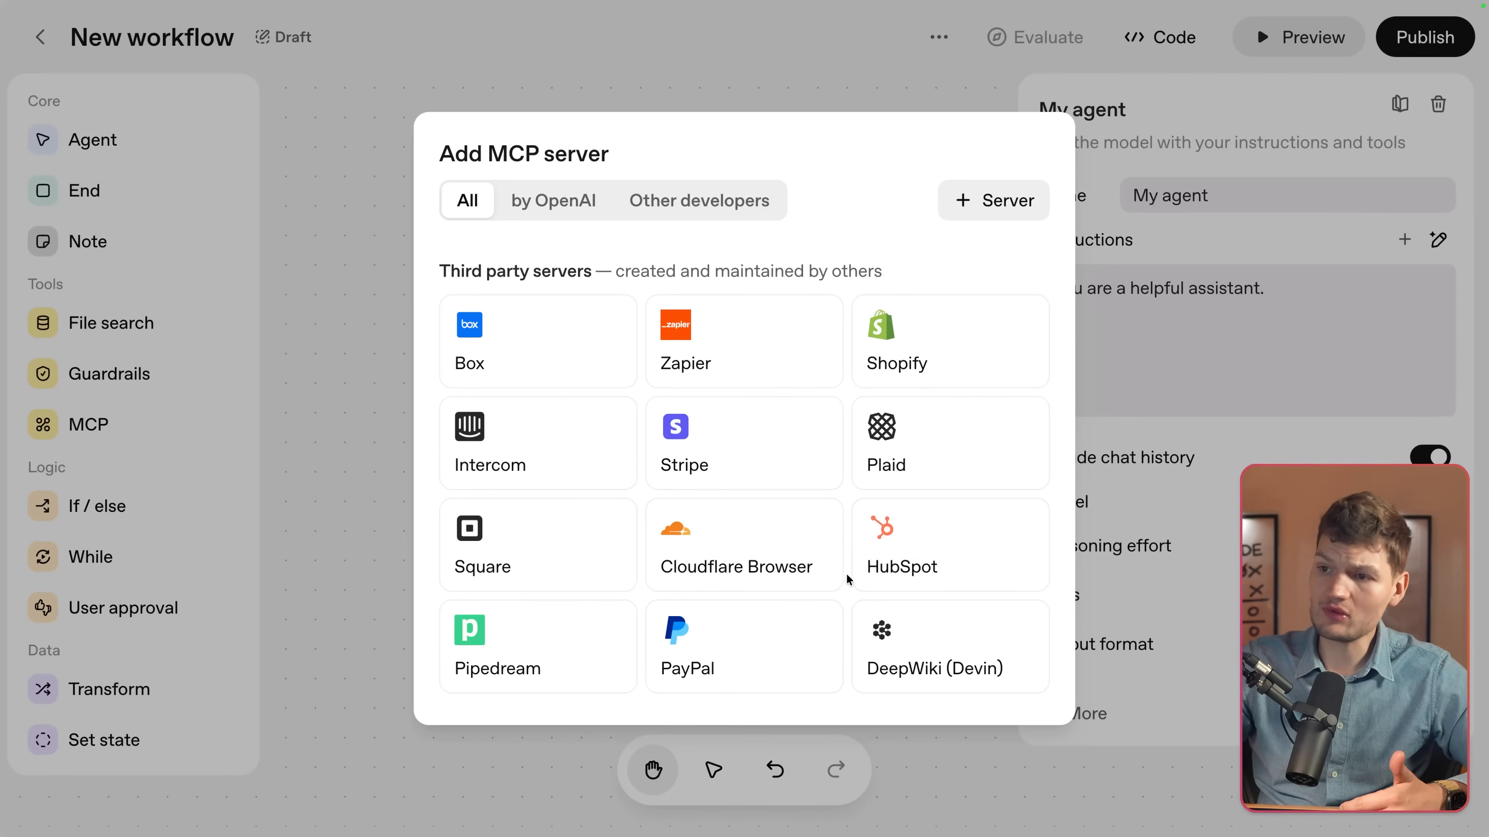
pyautogui.scroll(6, 847, 579)
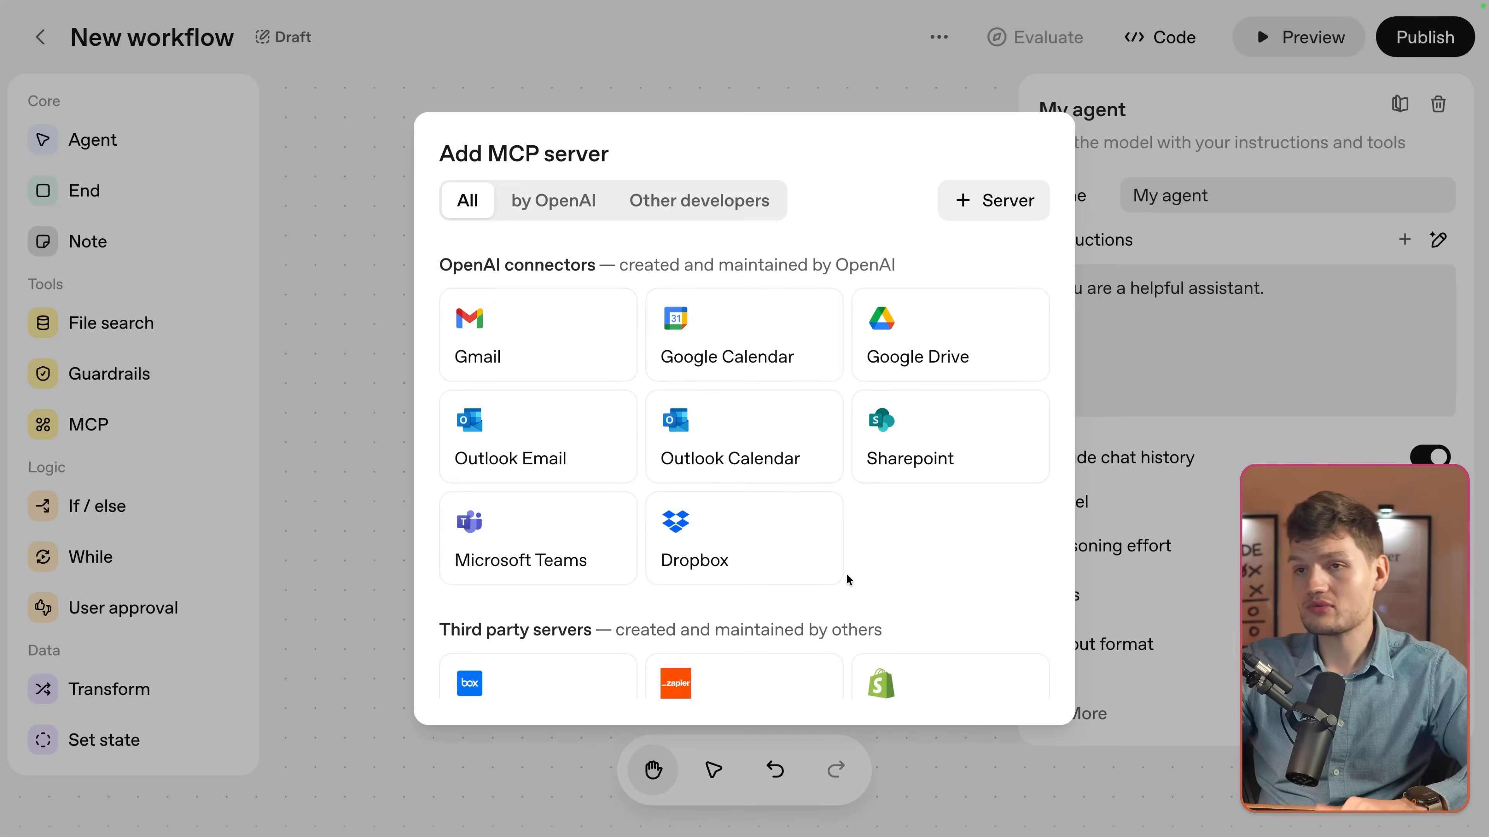
pyautogui.scroll(-6, 839, 358)
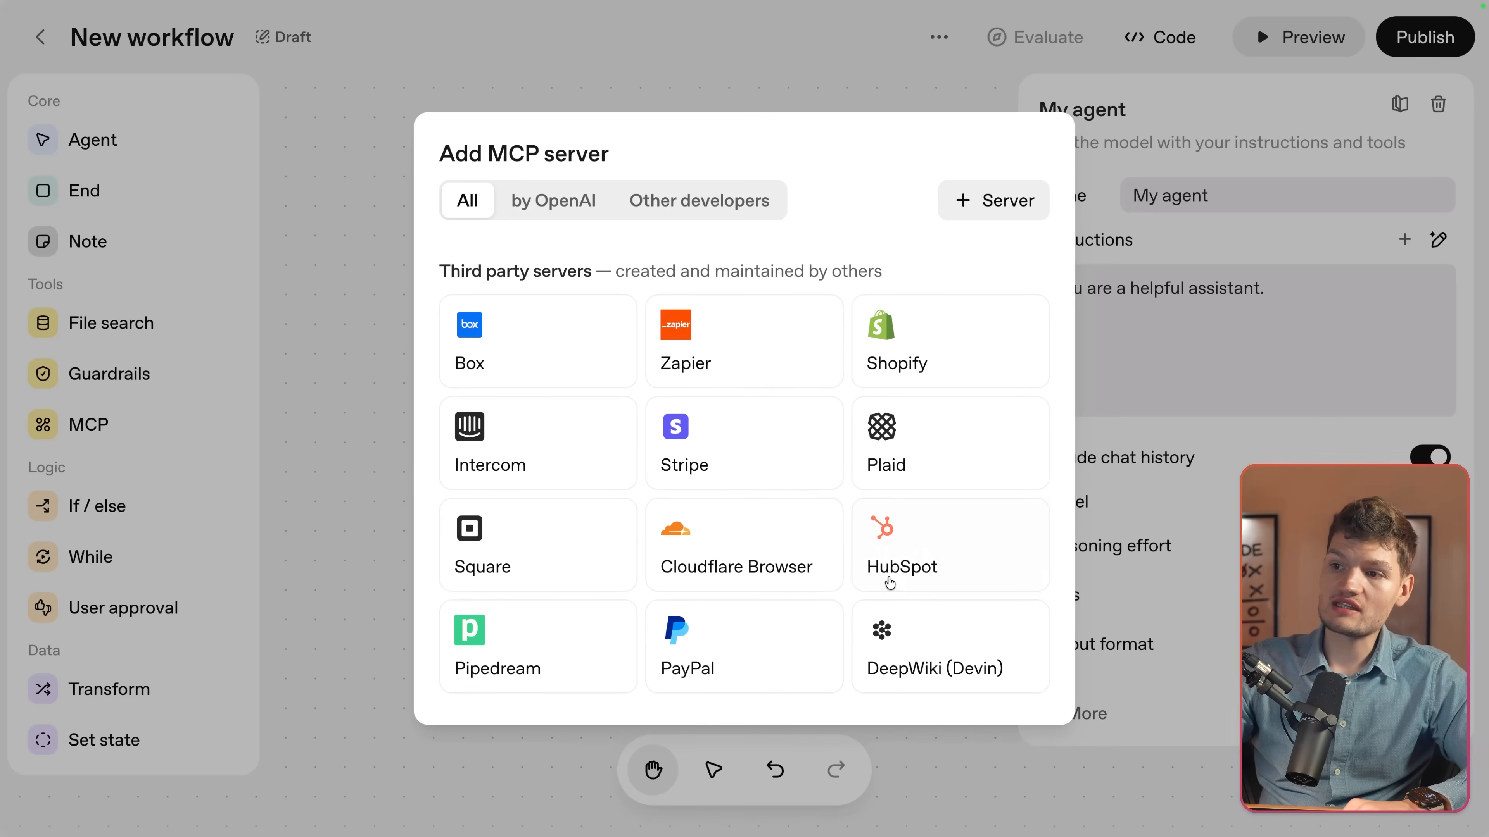
pyautogui.click(884, 526)
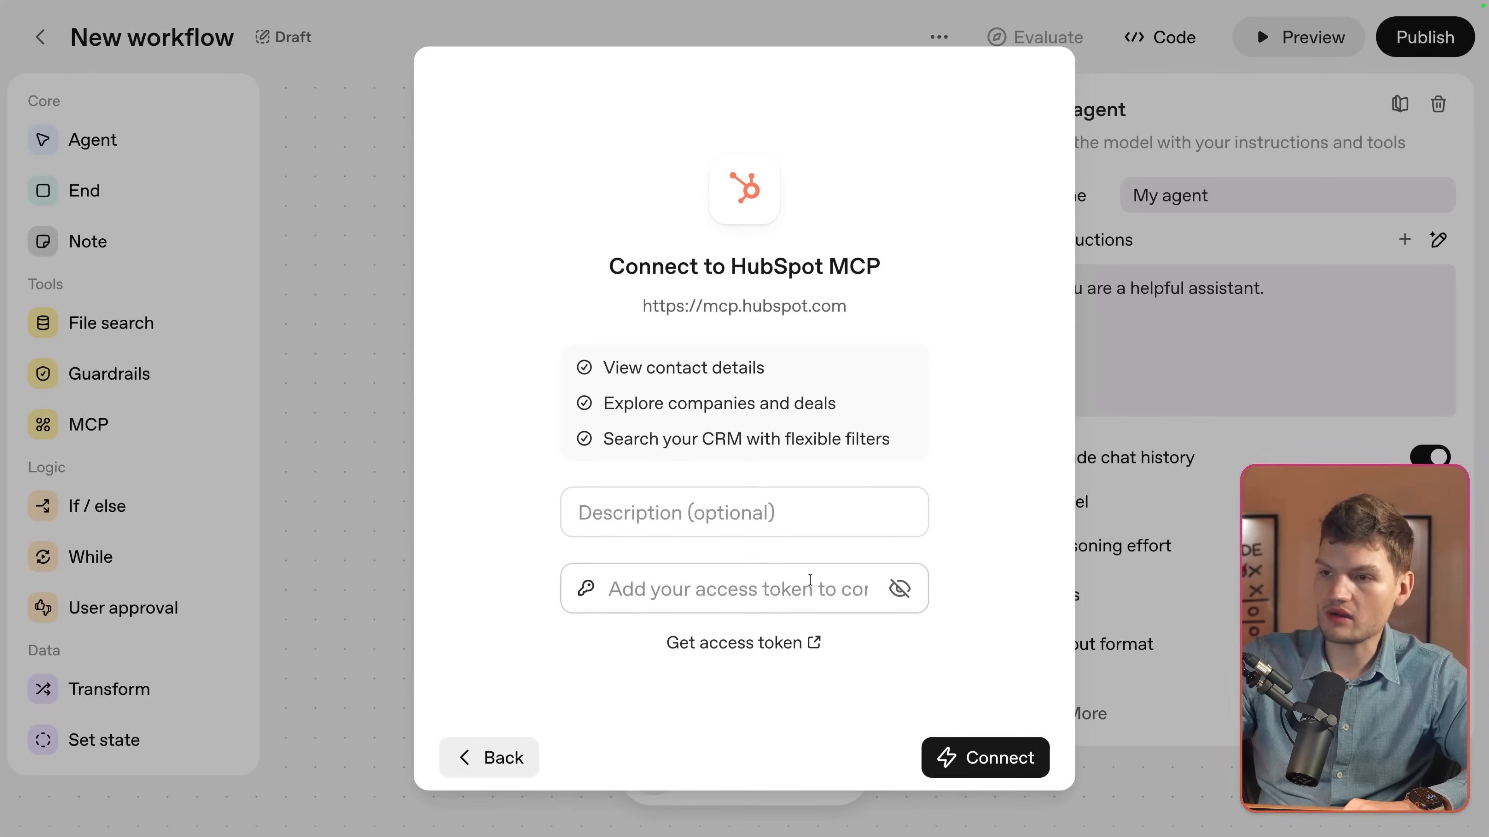
pyautogui.click(503, 747)
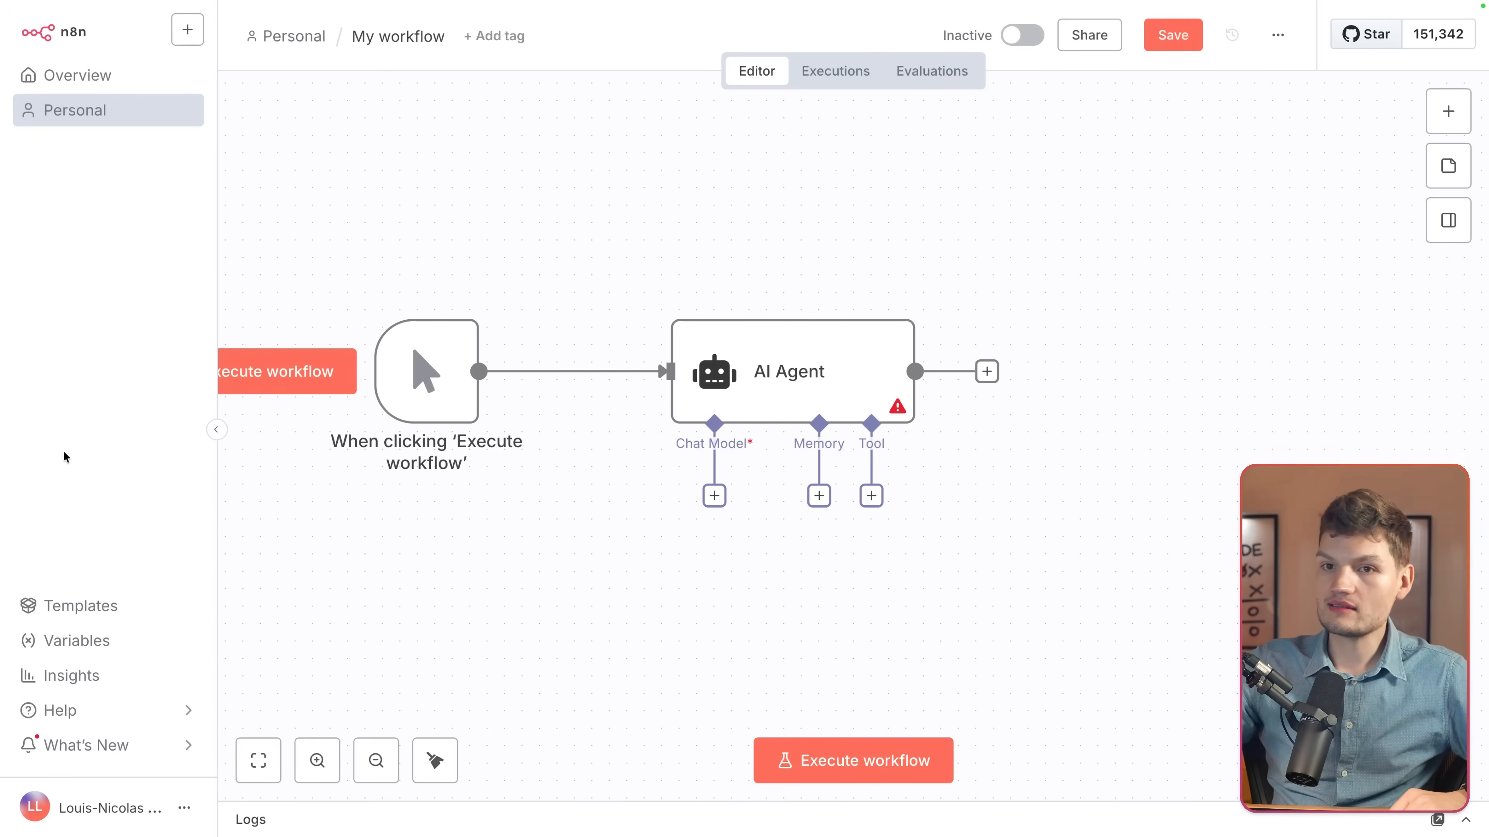
# Switch from n8n to Agent Builder and review the list of models offered for My agent, leaving the selection as is
pyautogui.moveTo(82, 272)
pyautogui.click(82, 226)
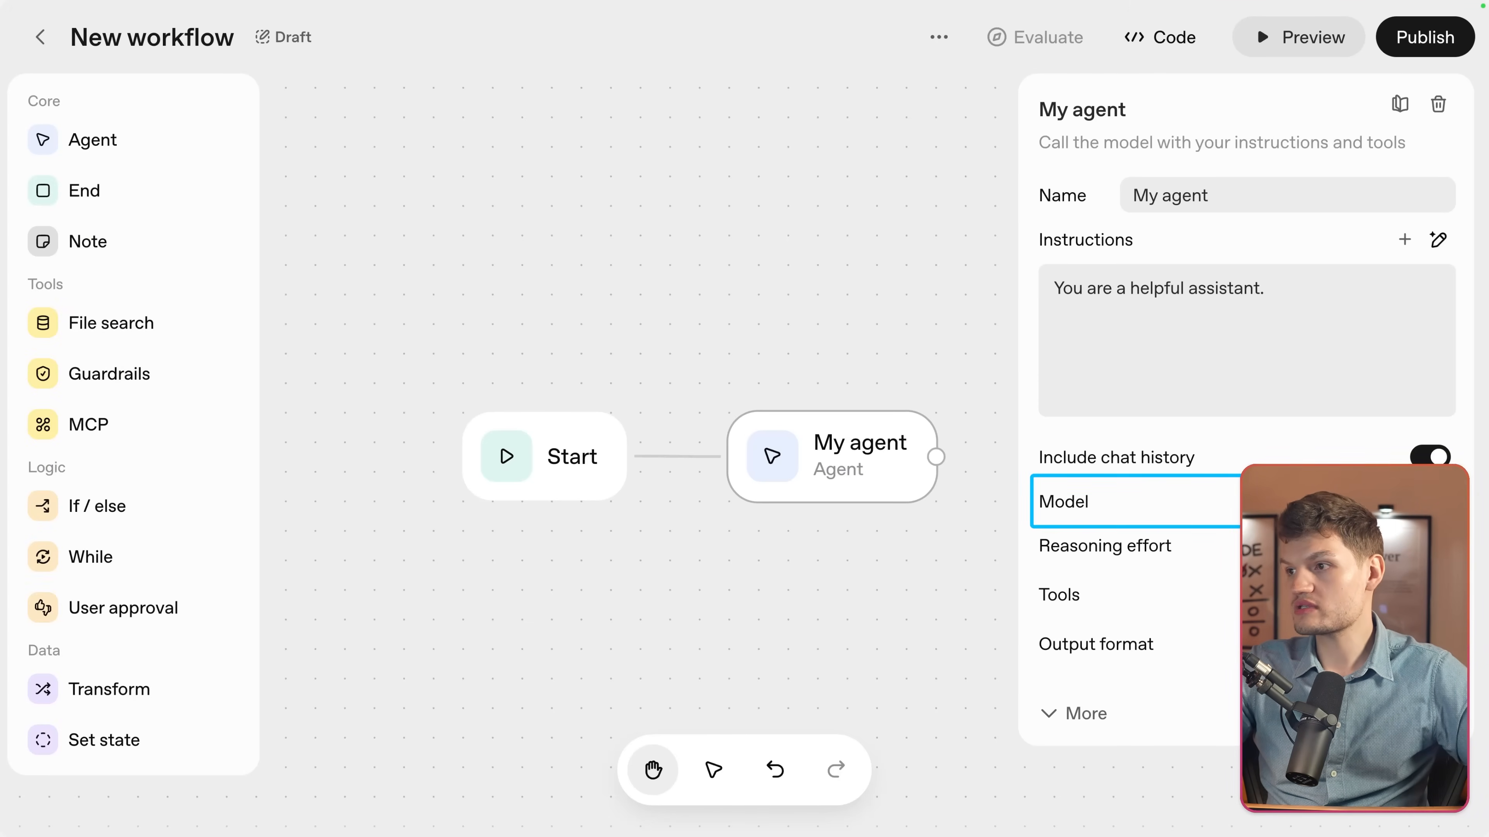
pyautogui.click(1394, 501)
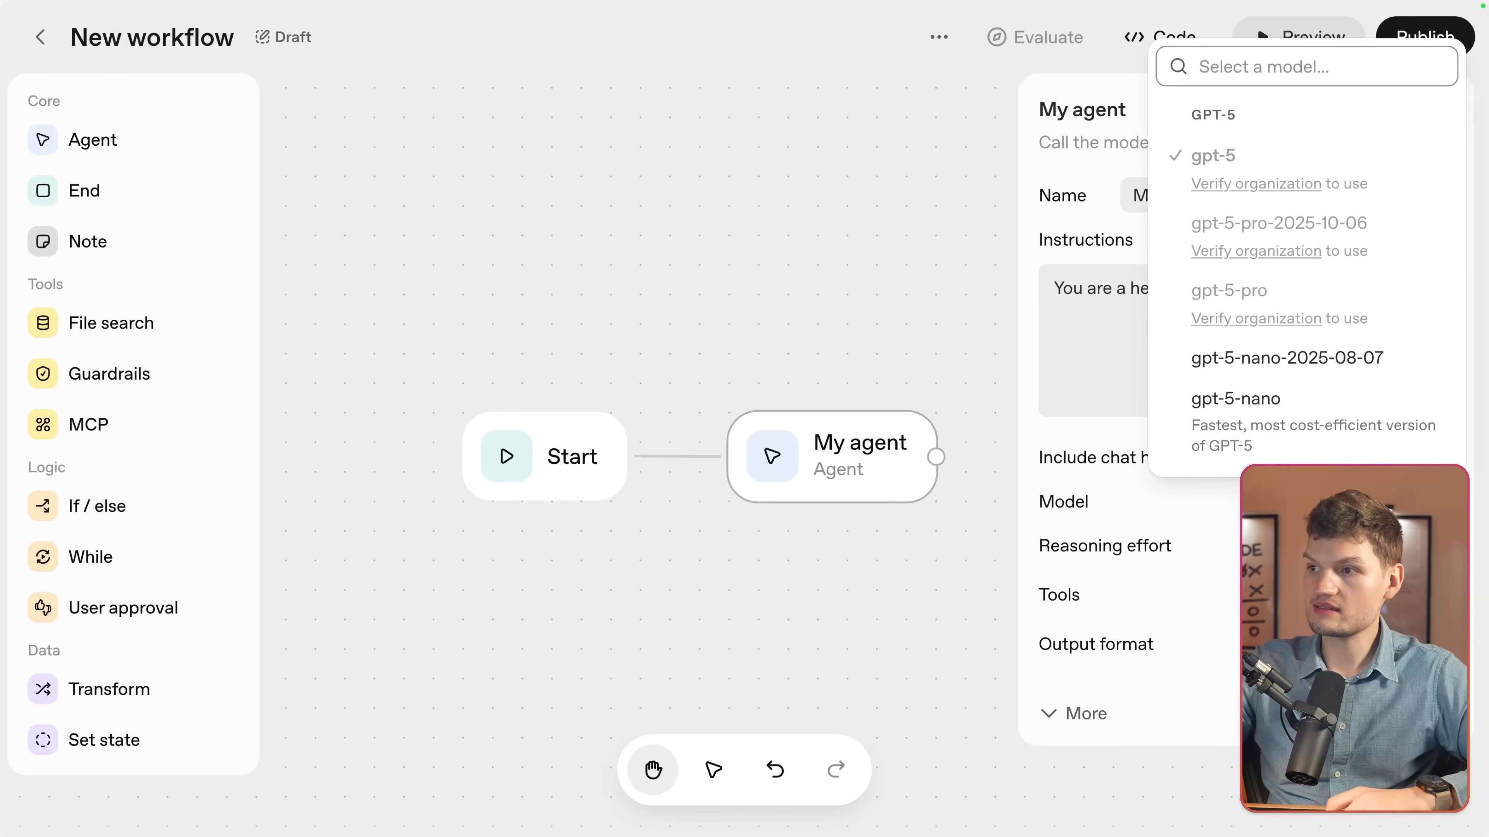
pyautogui.scroll(-5, 1326, 382)
pyautogui.scroll(-15, 1326, 382)
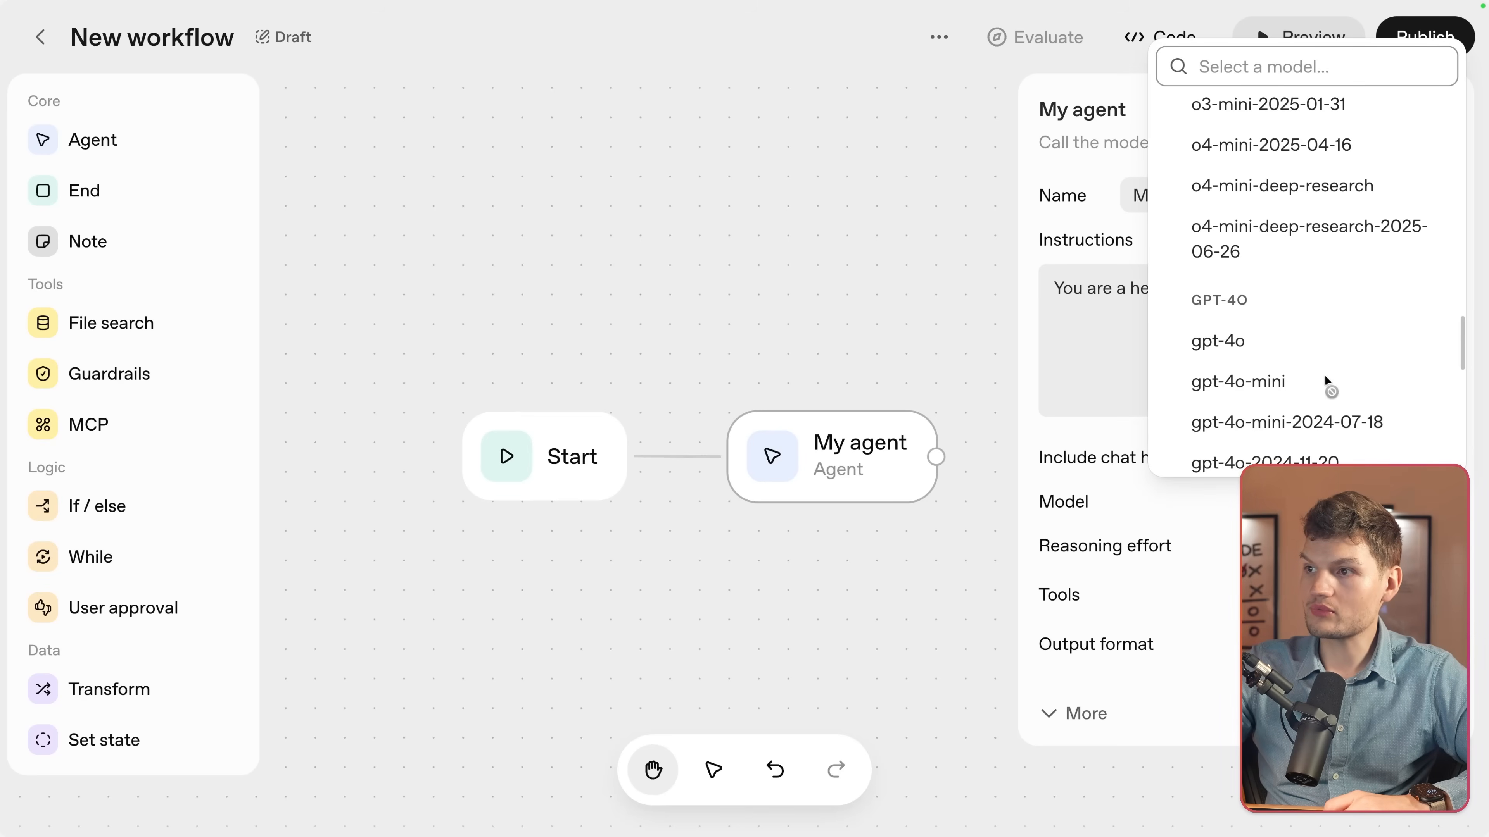
pyautogui.scroll(8, 1305, 427)
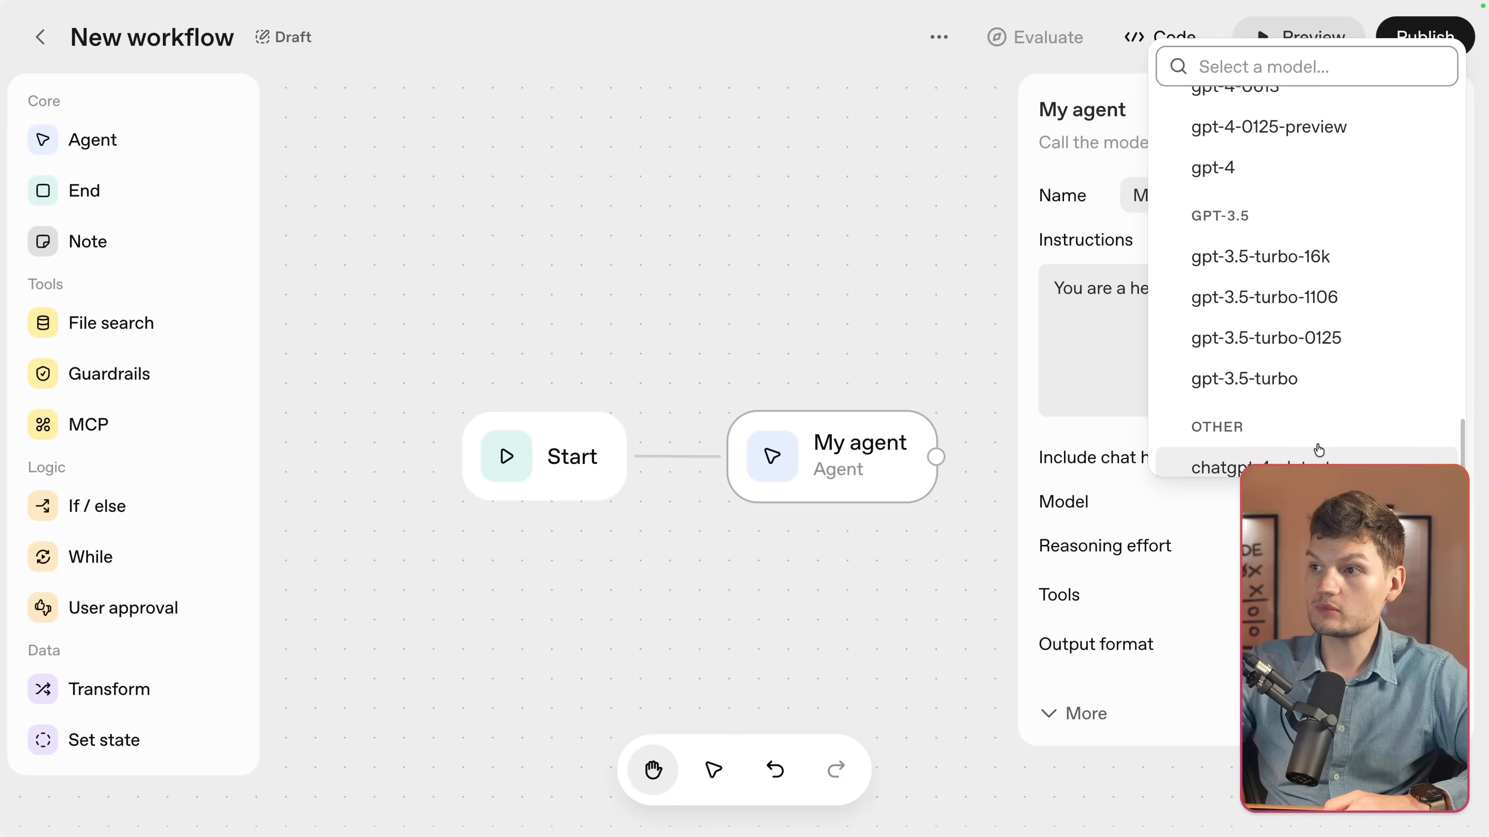
pyautogui.scroll(10, 1305, 427)
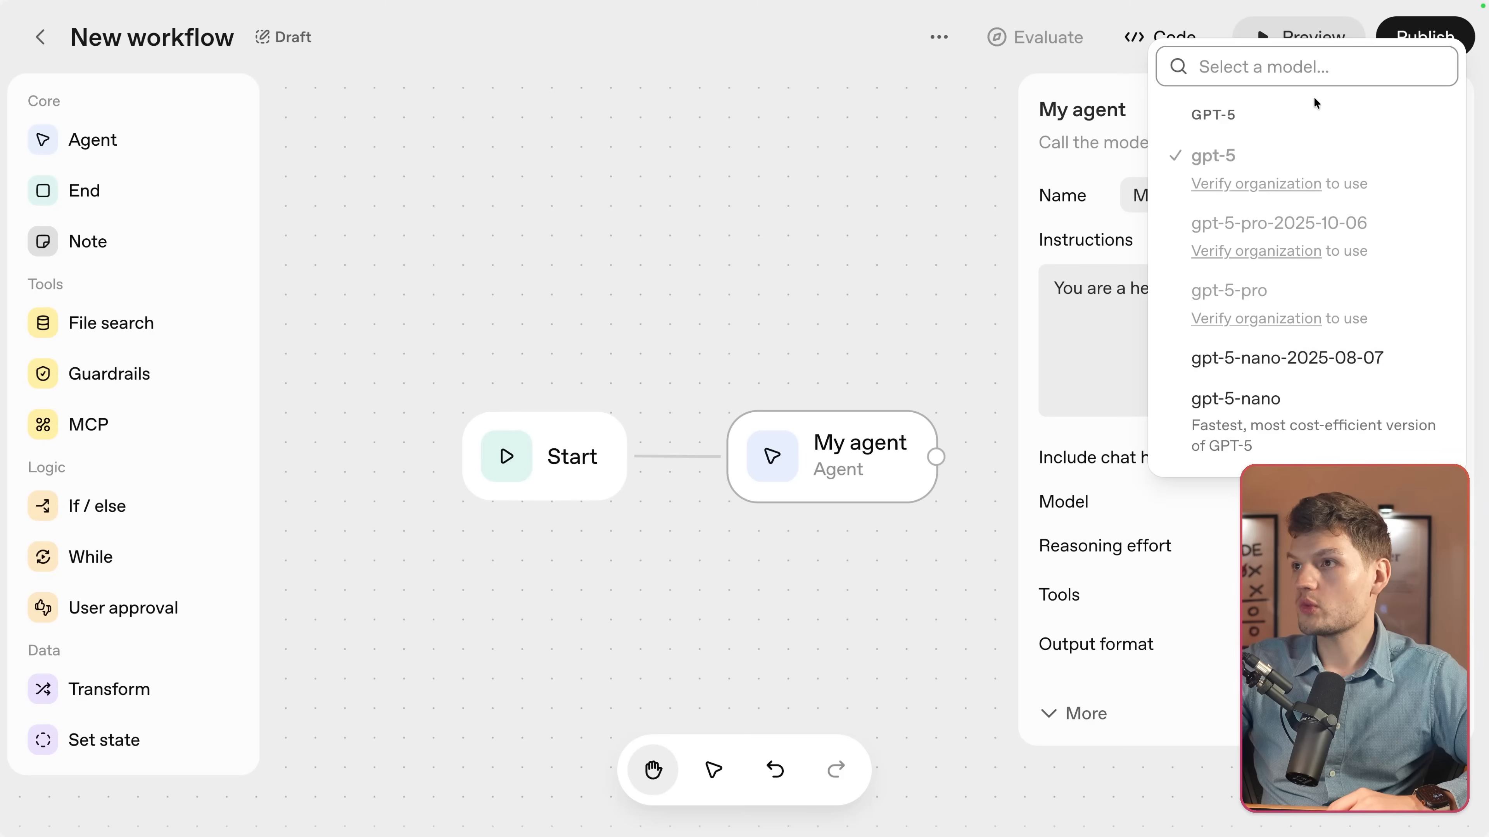
pyautogui.scroll(-15, 1319, 384)
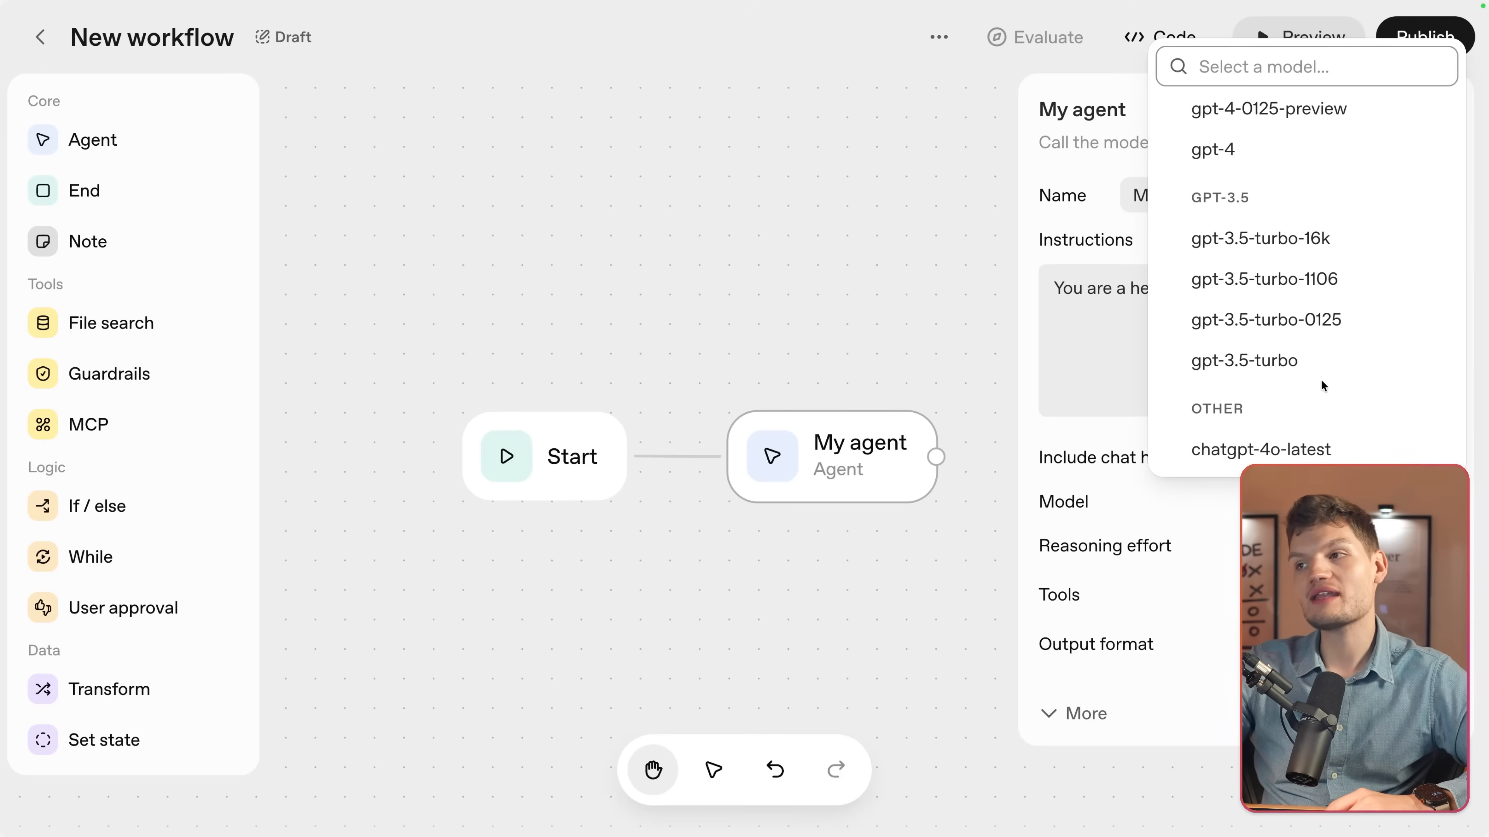
pyautogui.scroll(15, 1279, 226)
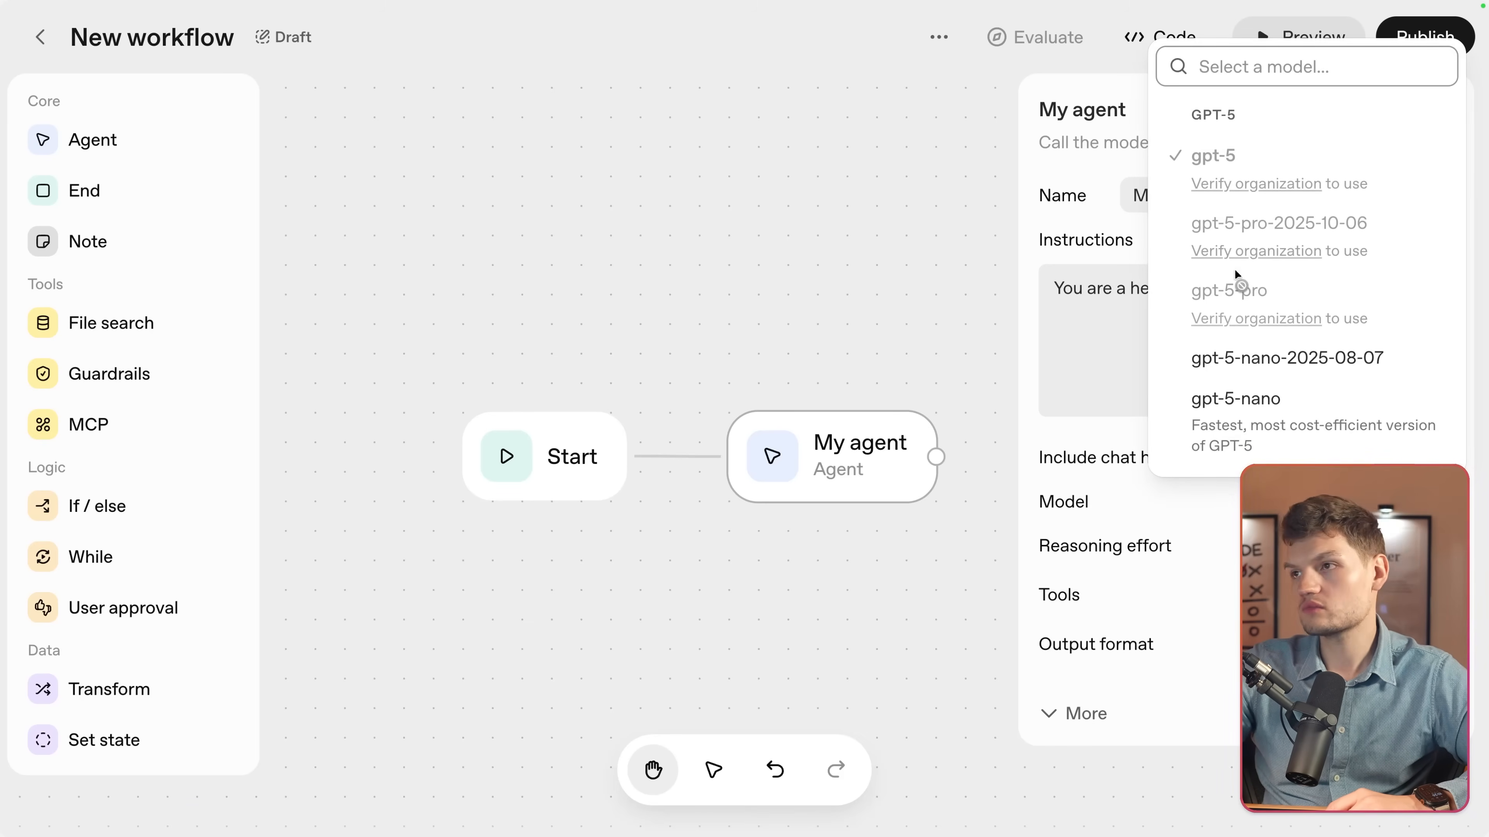
pyautogui.scroll(-1, 1301, 390)
pyautogui.scroll(-4, 1301, 390)
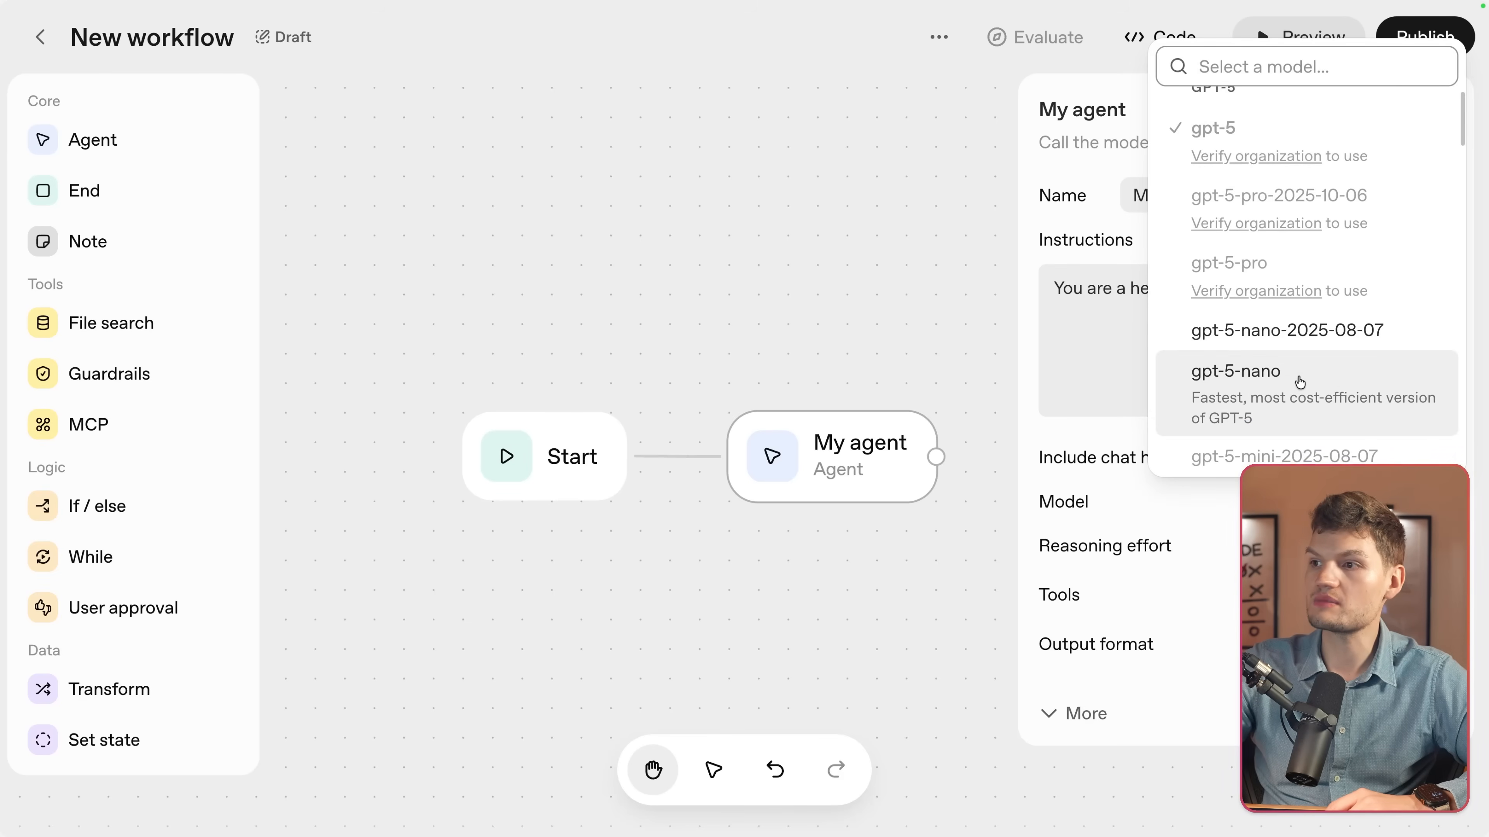
pyautogui.press('Escape')
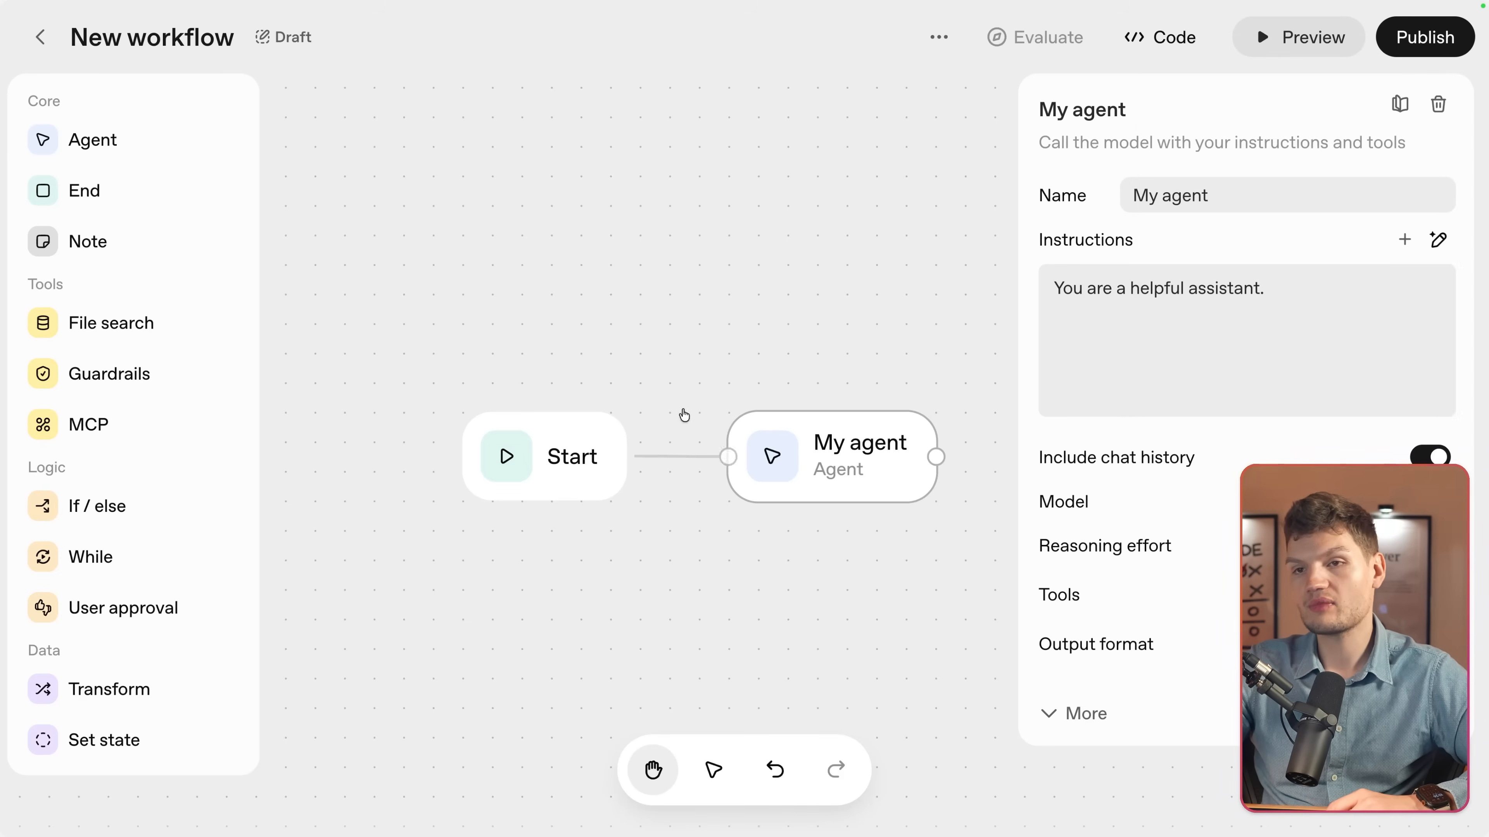
# Switch to the n8n workflow and review the language models available for the AI Agent node's chat model
pyautogui.moveTo(2, 411)
pyautogui.click(36, 256)
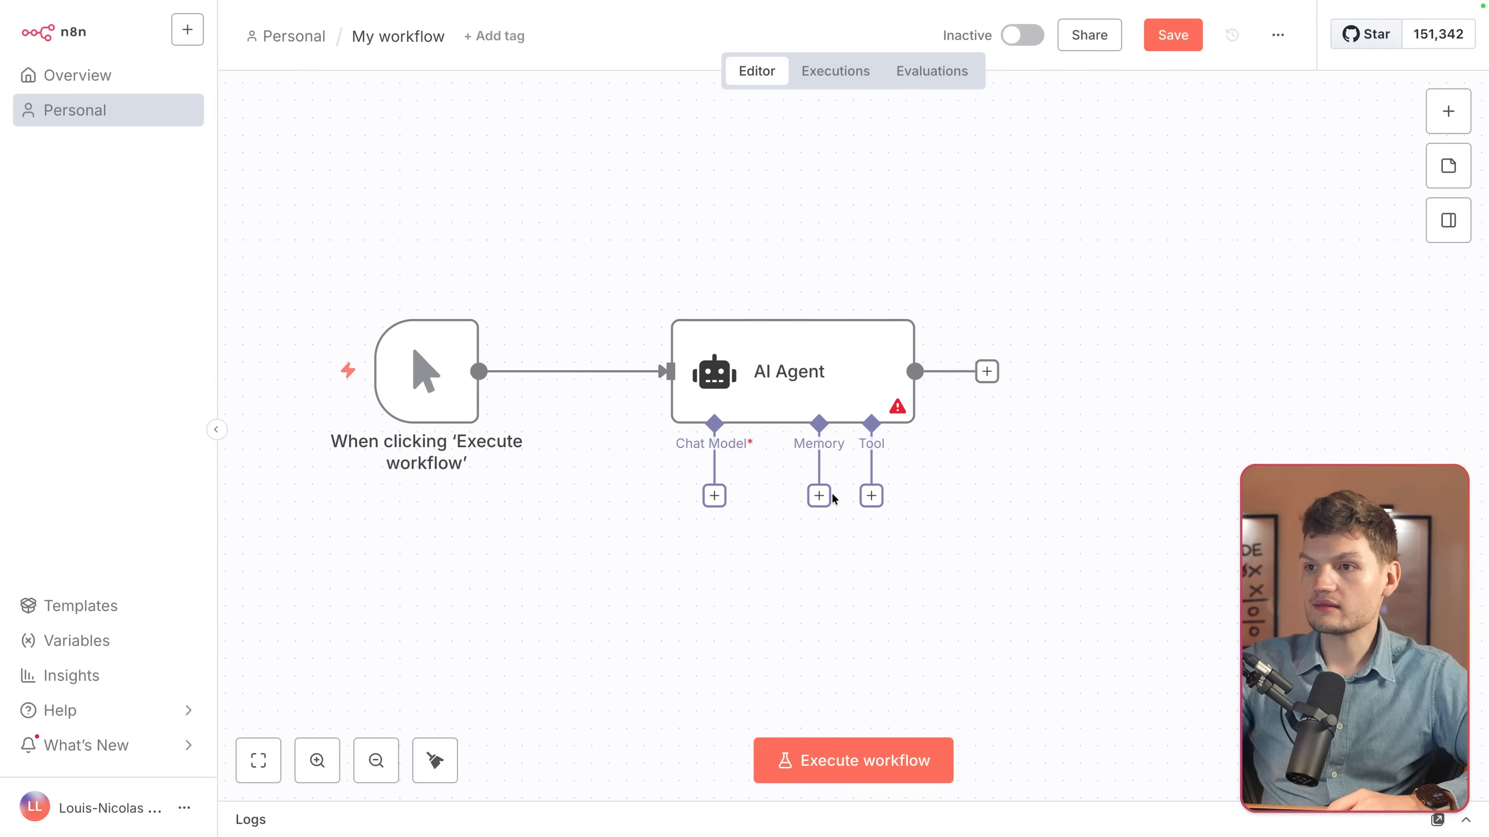
pyautogui.click(716, 497)
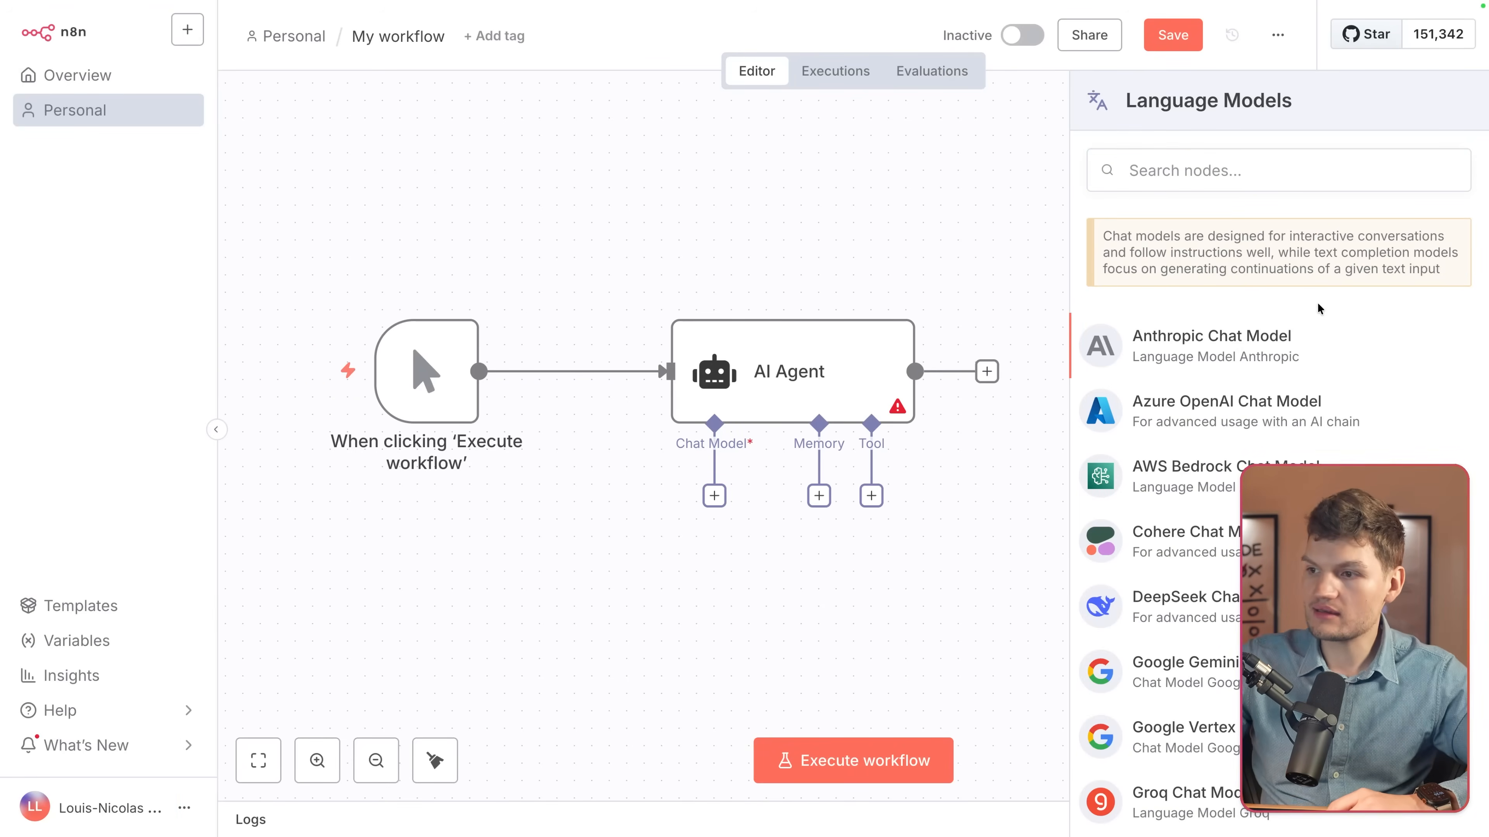
pyautogui.scroll(-9, 1318, 309)
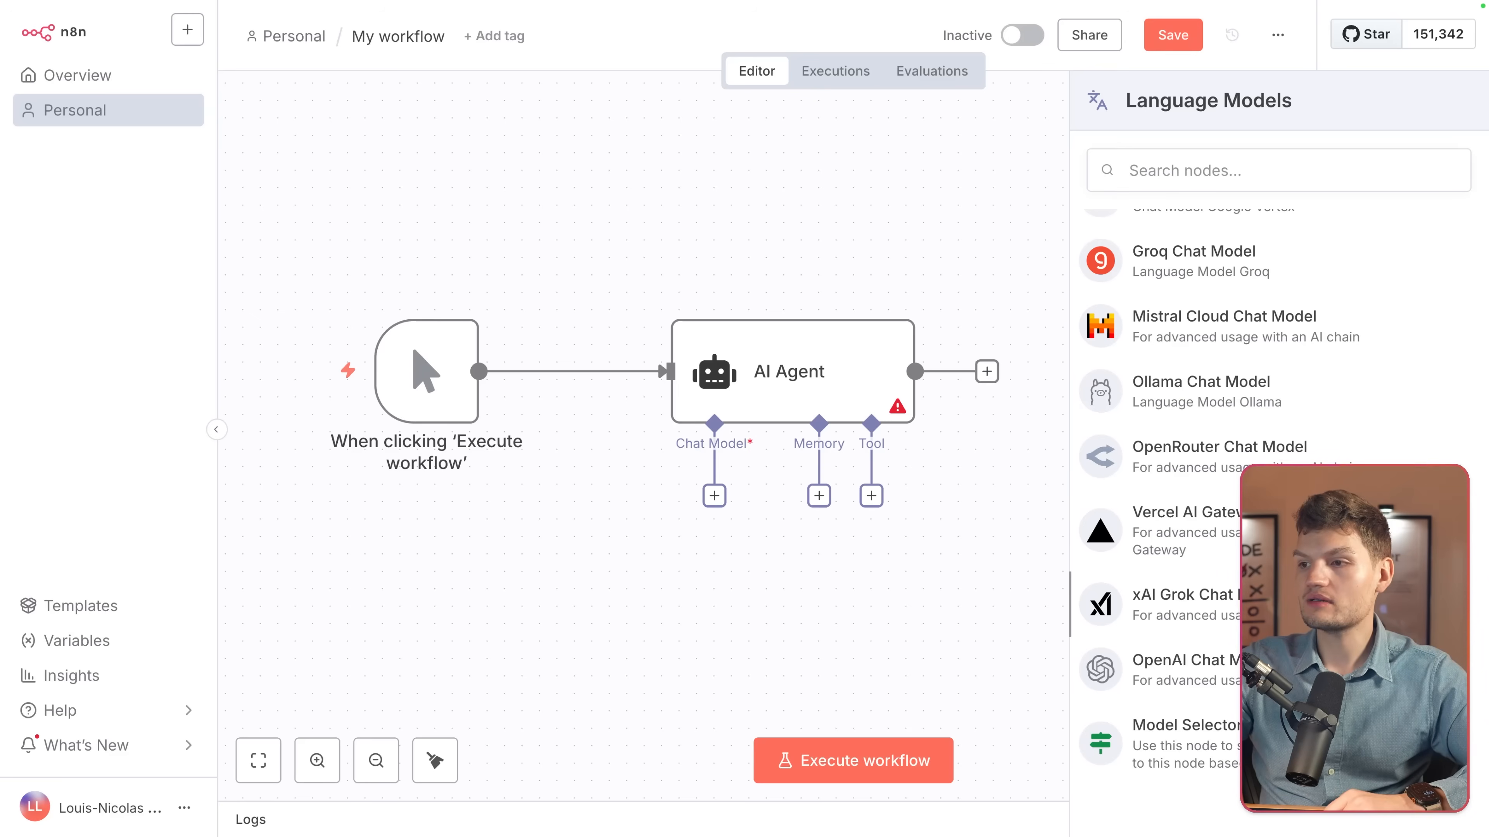
pyautogui.scroll(10, 1277, 469)
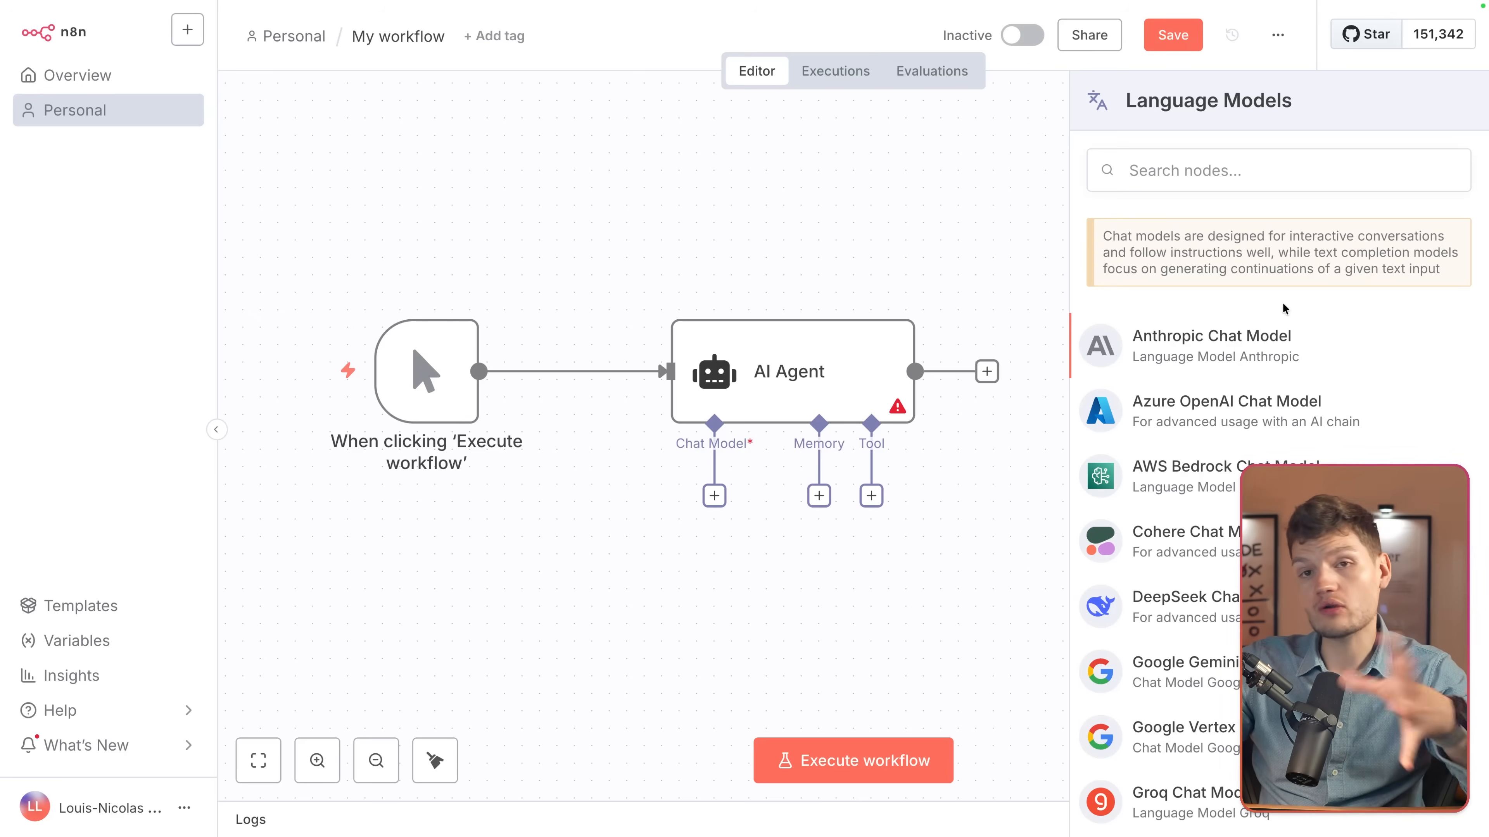
# Add an Anthropic Chat Model to the AI Agent, check its model choices and return to the workflow canvas
pyautogui.click(1219, 352)
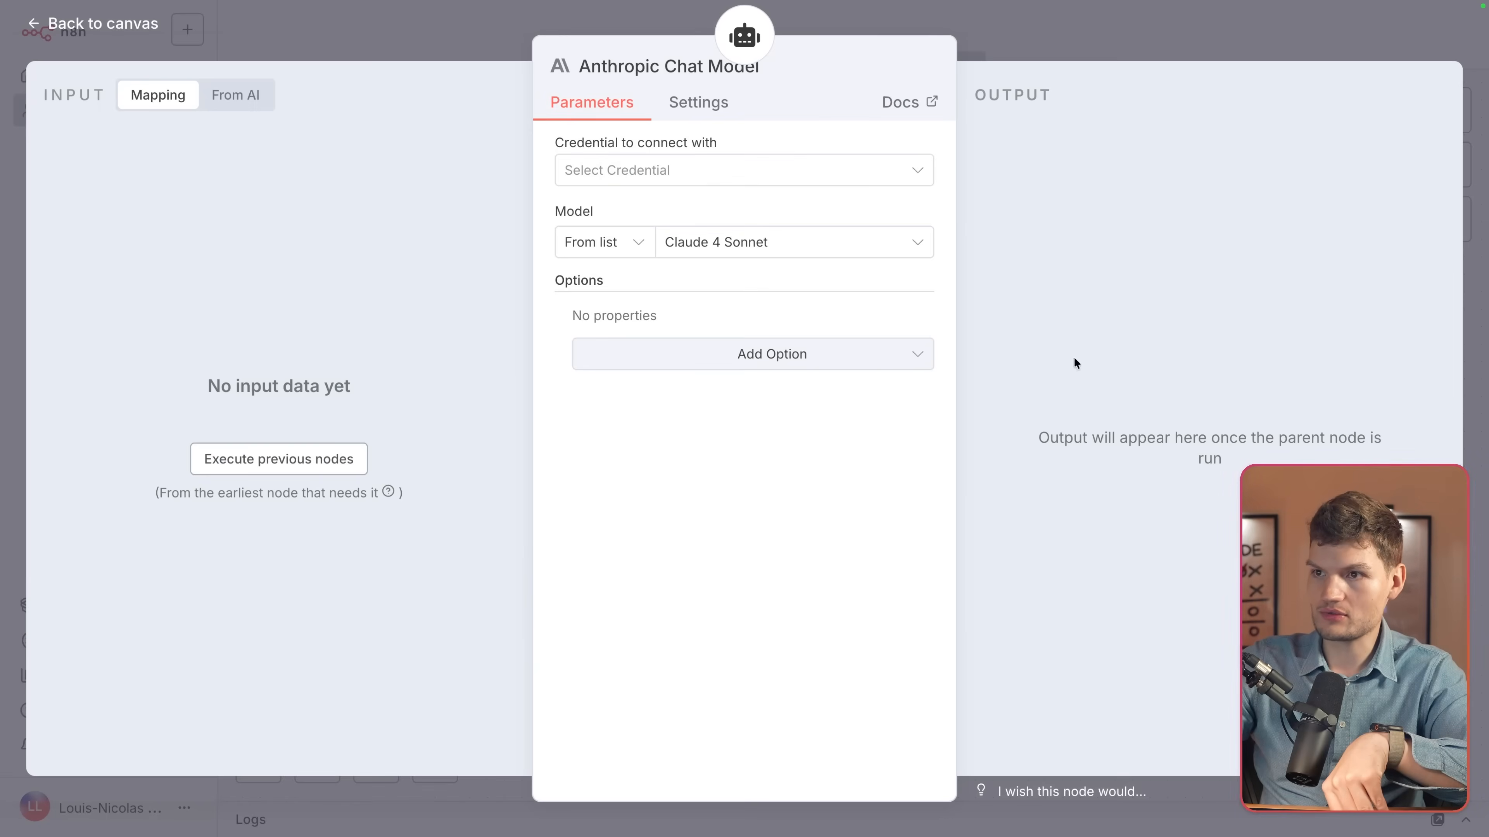
pyautogui.click(838, 242)
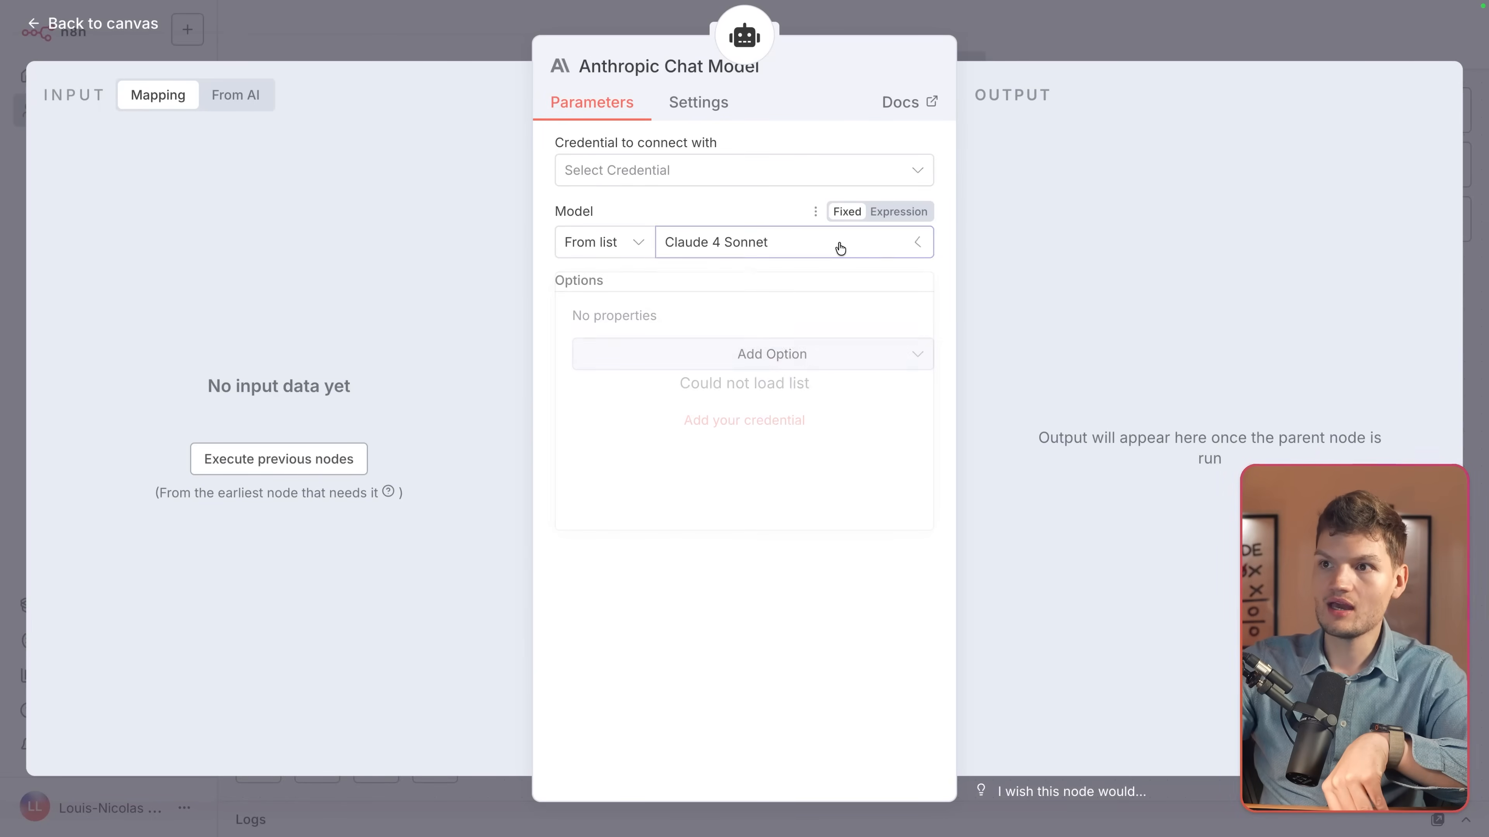
pyautogui.click(1135, 228)
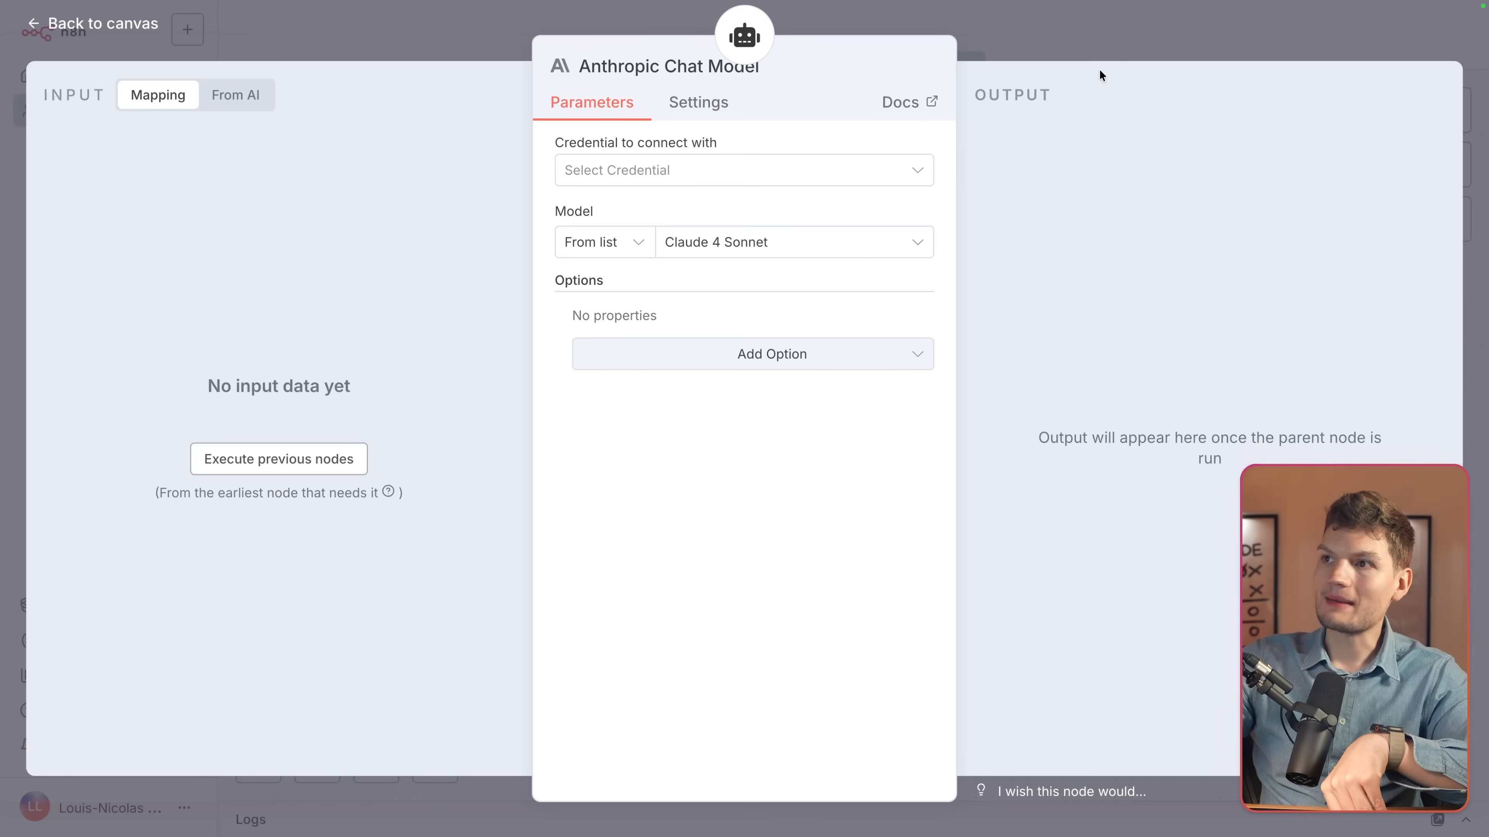
pyautogui.click(1013, 52)
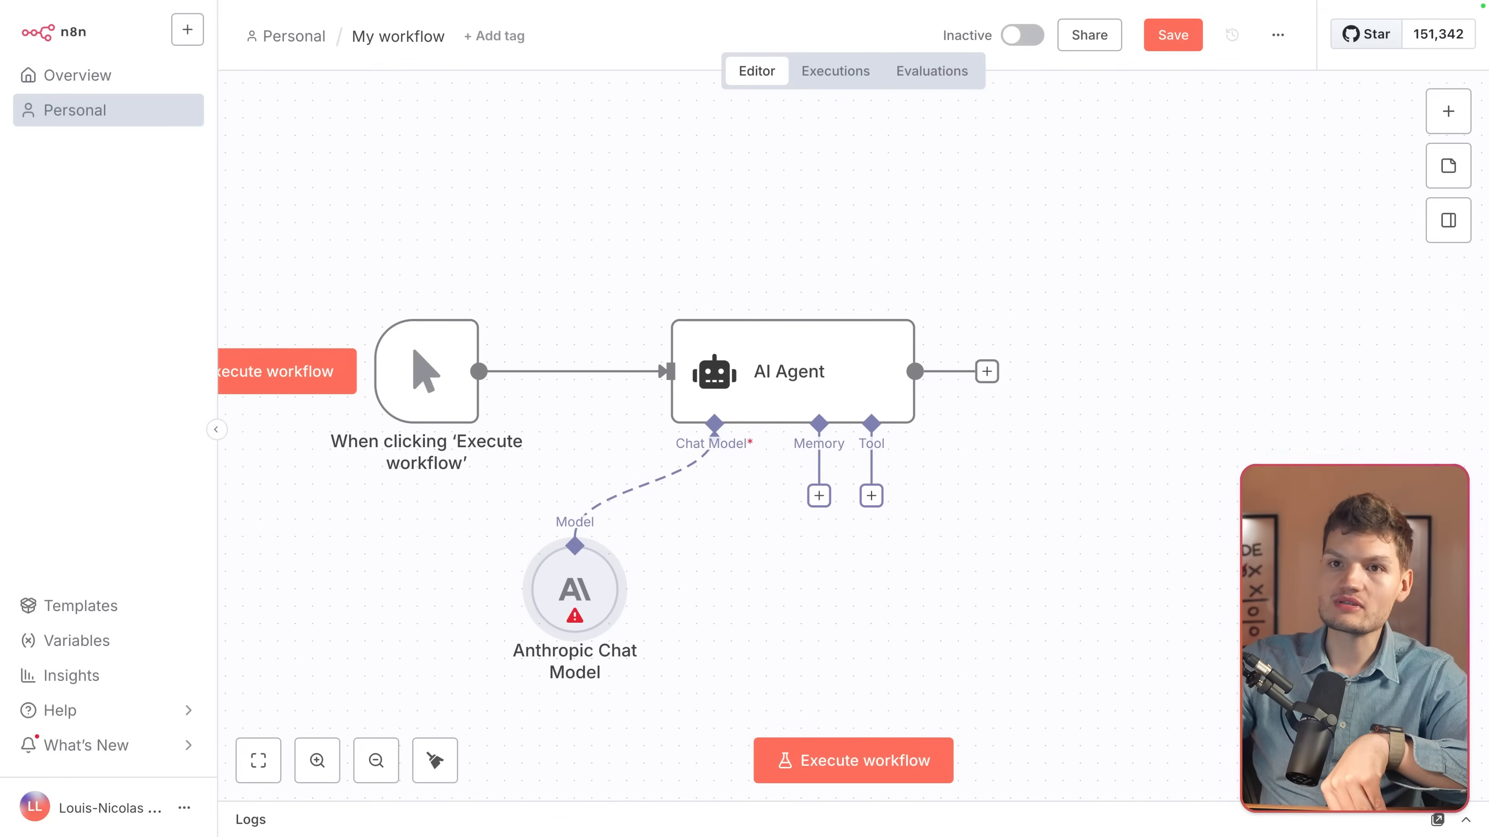
# Switch to Agent Builder and review the GPT models offered for My agent, leaving the selection as is
pyautogui.moveTo(50, 239)
pyautogui.click(100, 229)
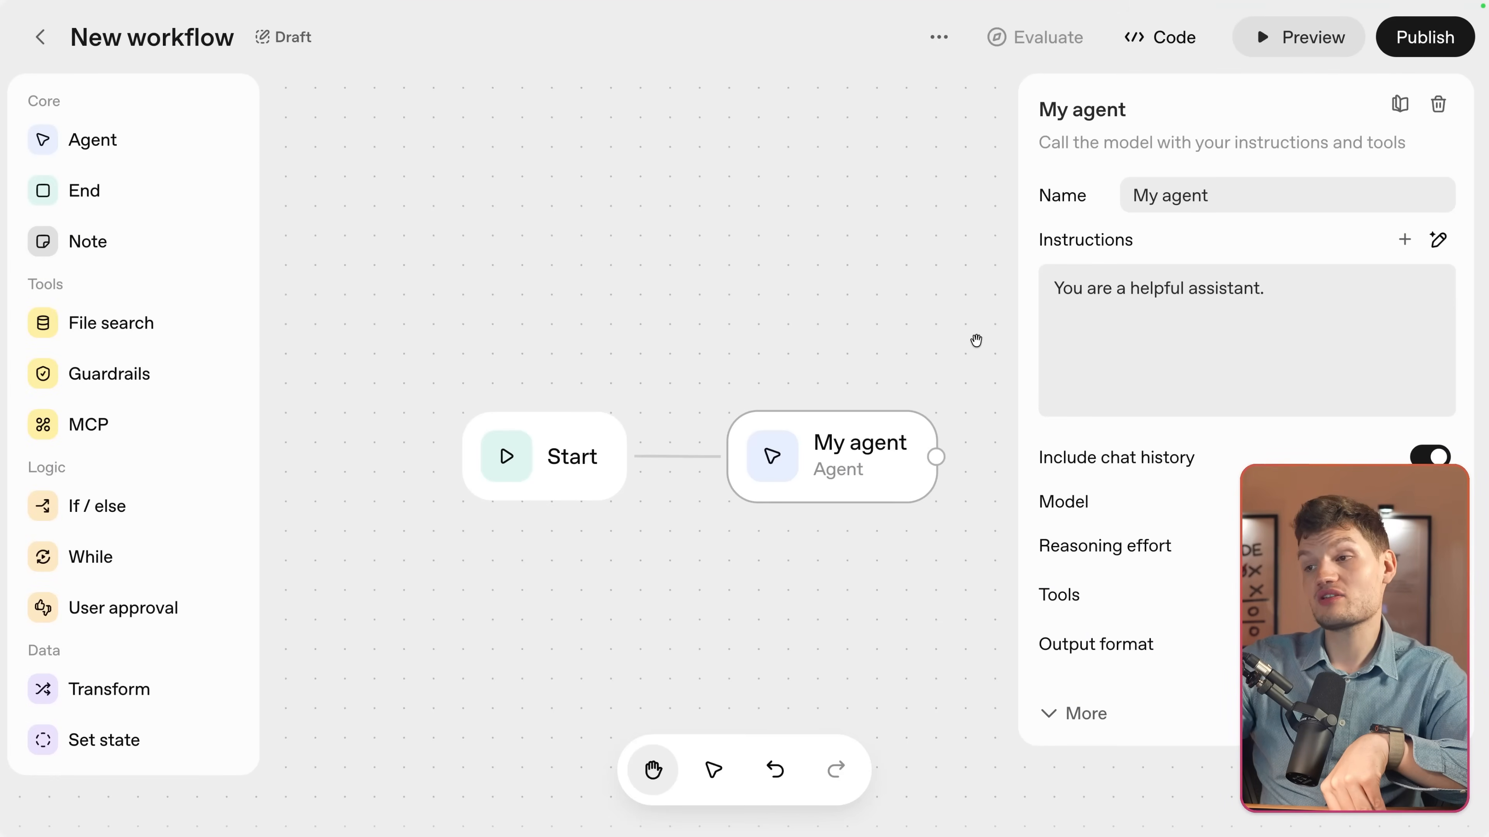
pyautogui.click(1365, 501)
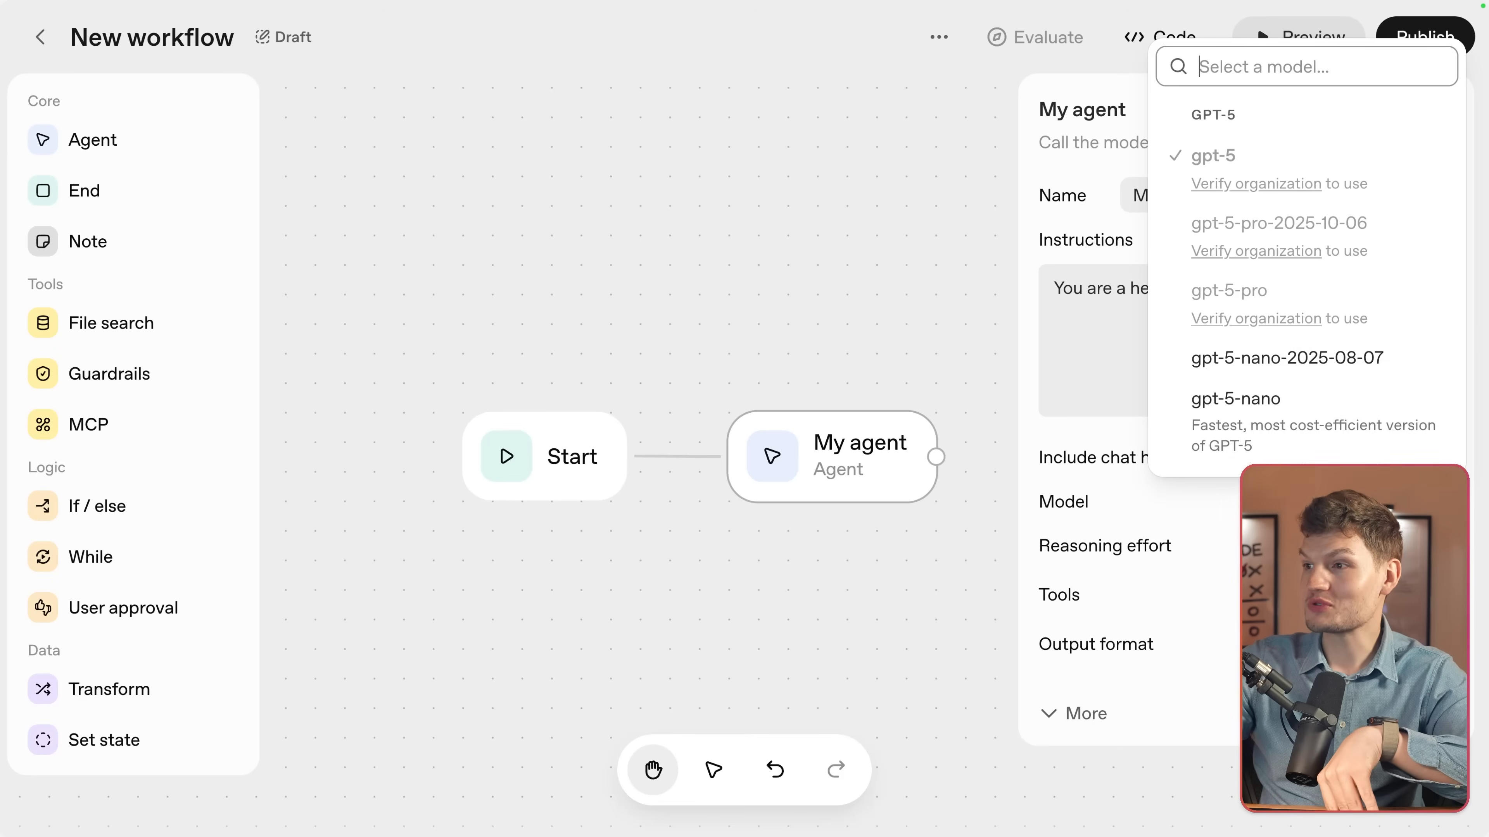
pyautogui.press('Escape')
# Switch to the n8n workflow, remove the Anthropic Chat Model node and reopen the AI Agent's chat model choices
pyautogui.moveTo(54, 293)
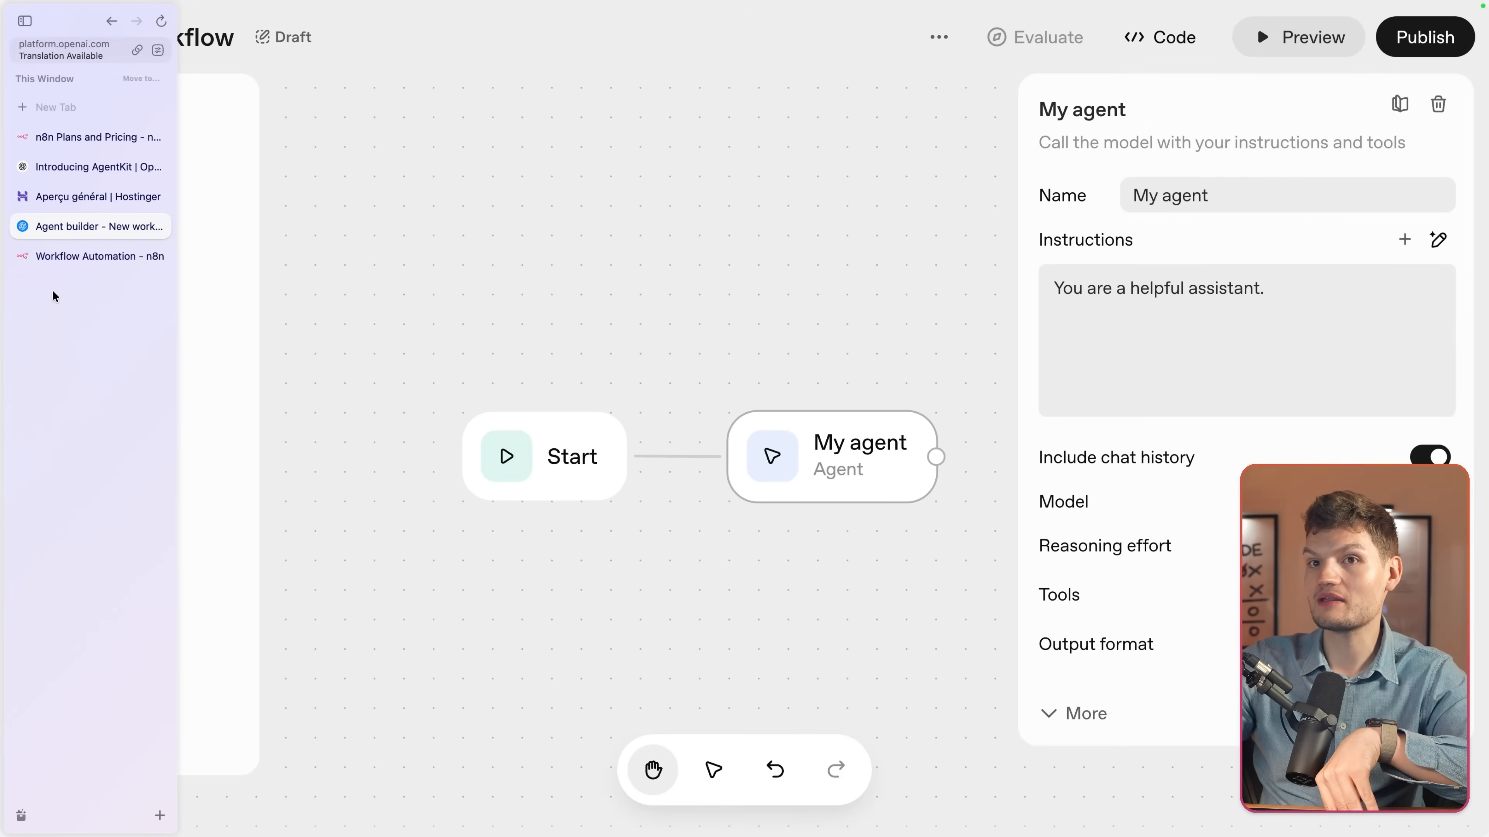
pyautogui.click(60, 255)
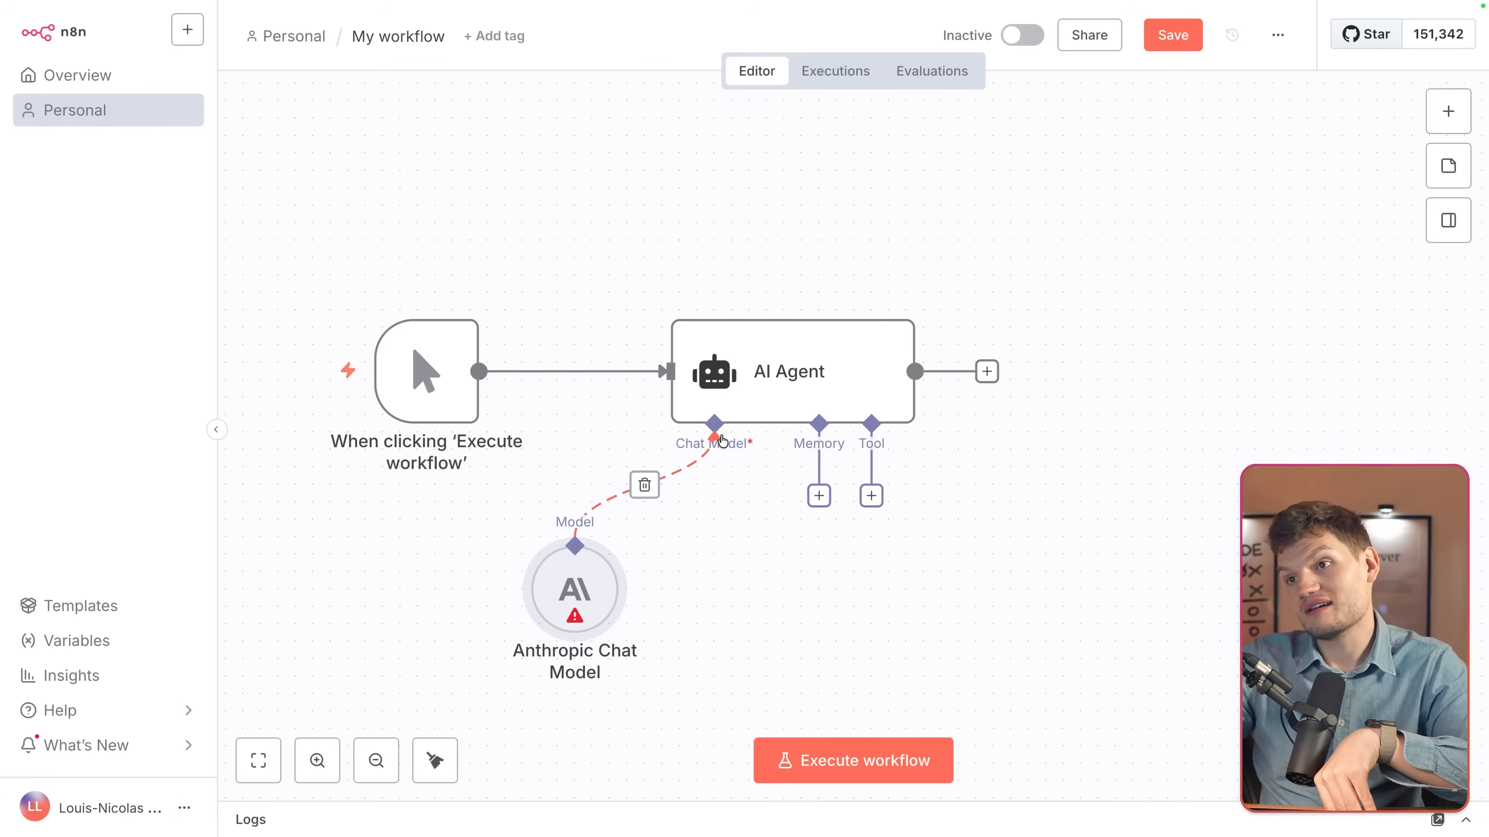
pyautogui.click(643, 485)
pyautogui.click(714, 495)
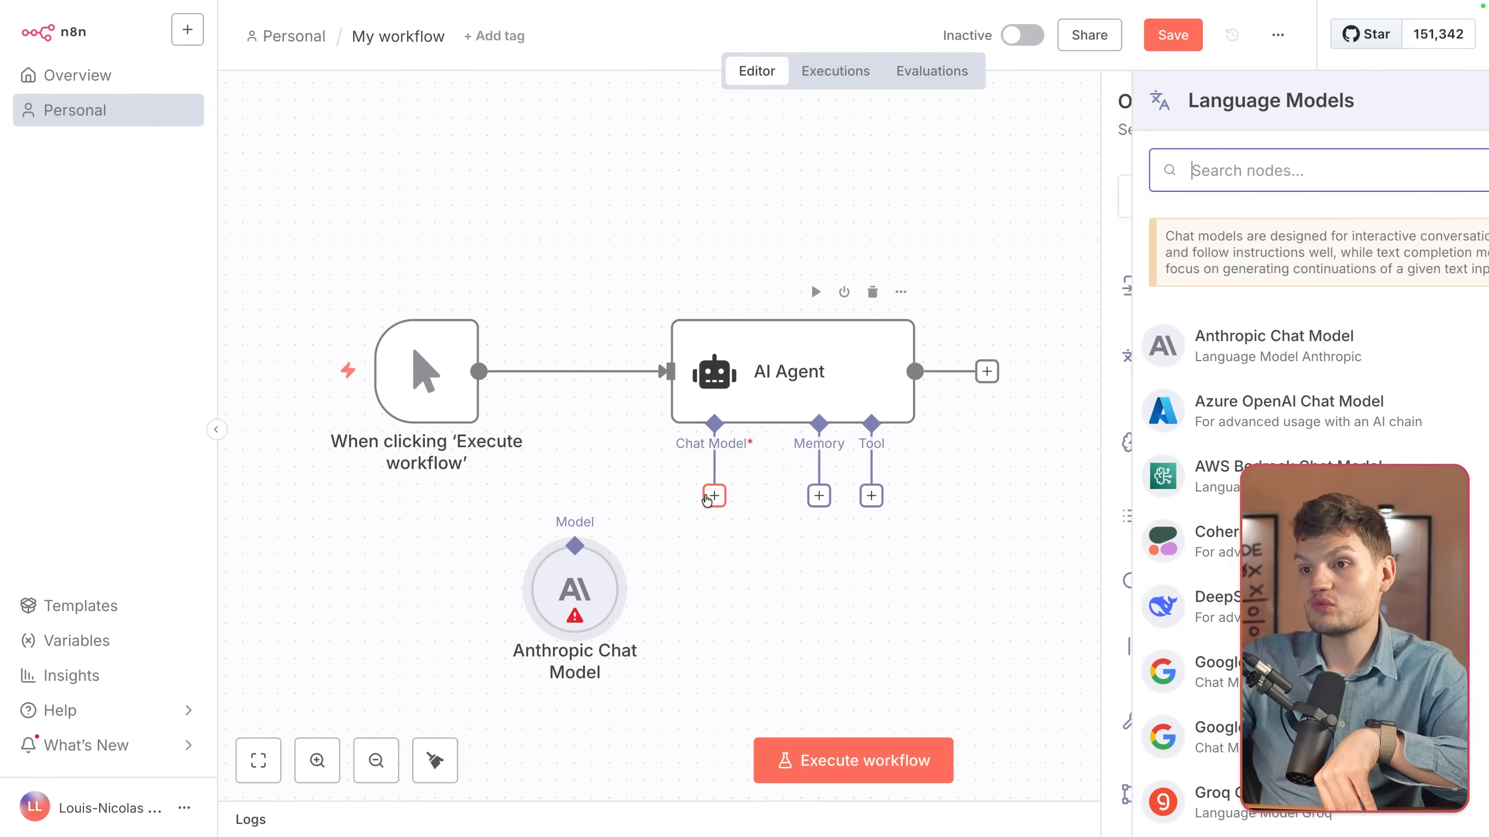
pyautogui.click(575, 519)
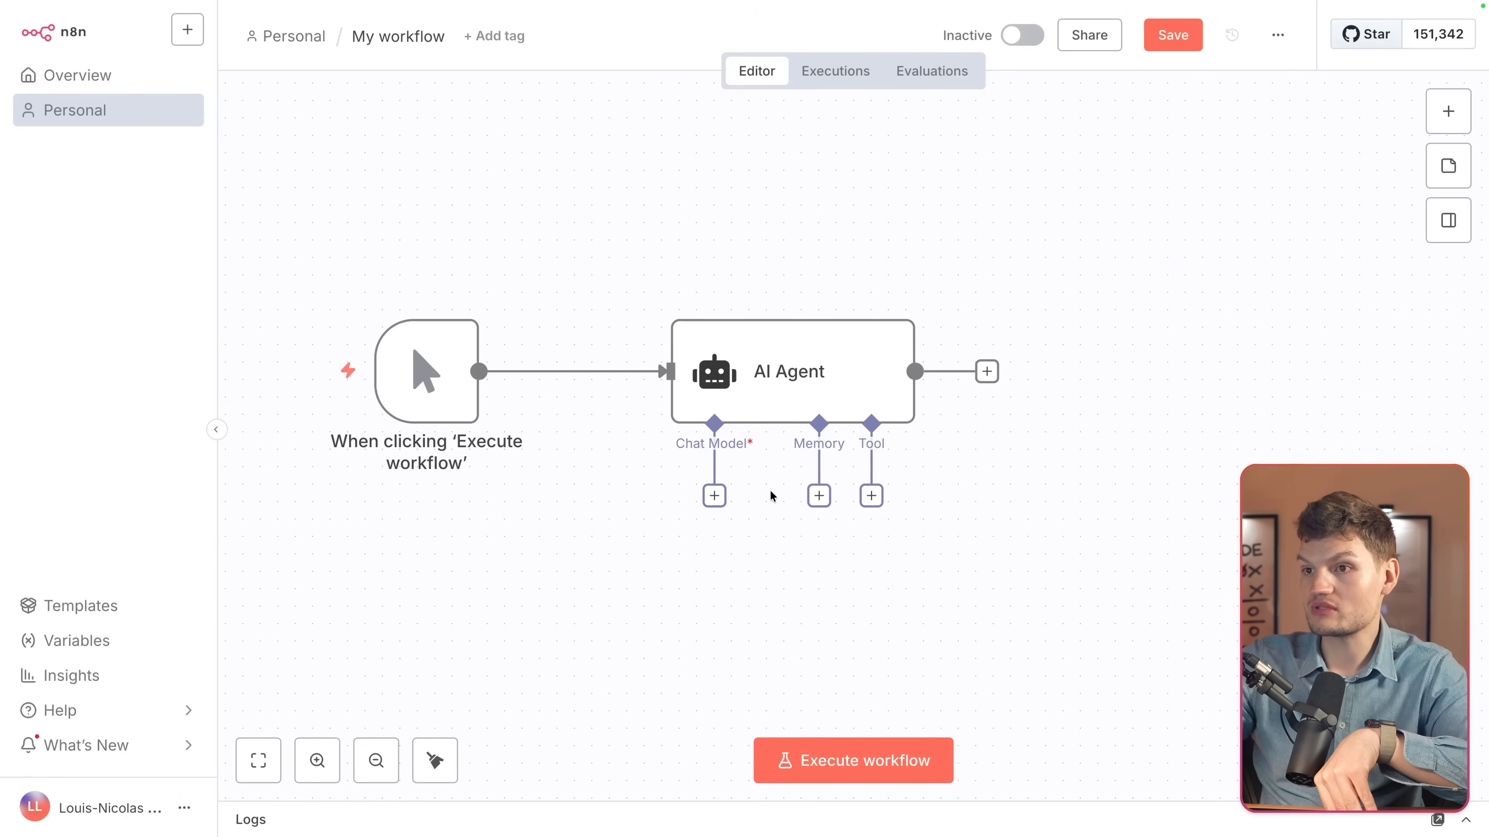
pyautogui.click(717, 495)
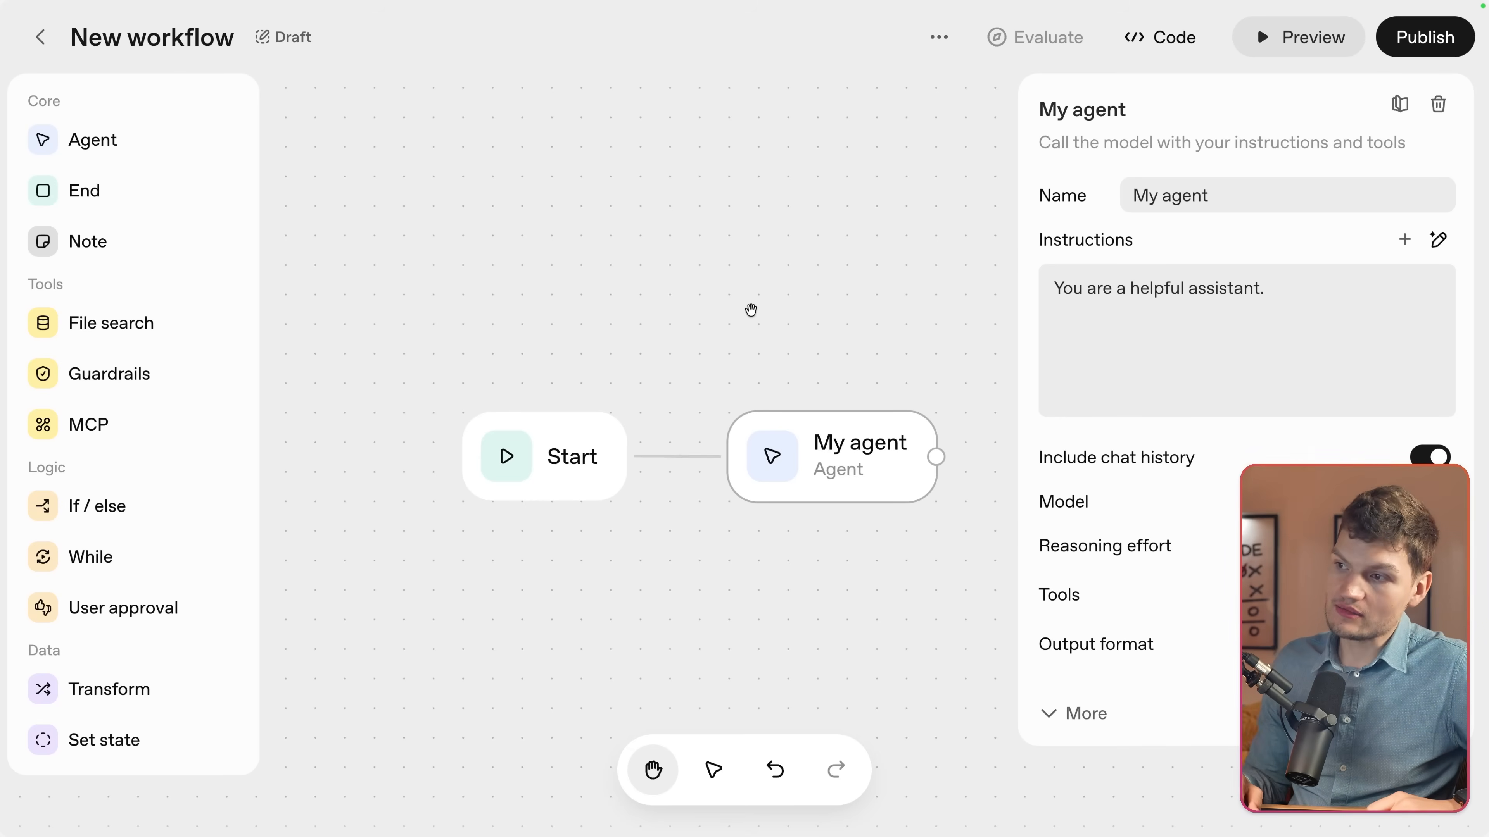
# In Agent Builder, examine the Start node and My agent's settings, including its additional model parameters, and deselect the agent
pyautogui.click(751, 309)
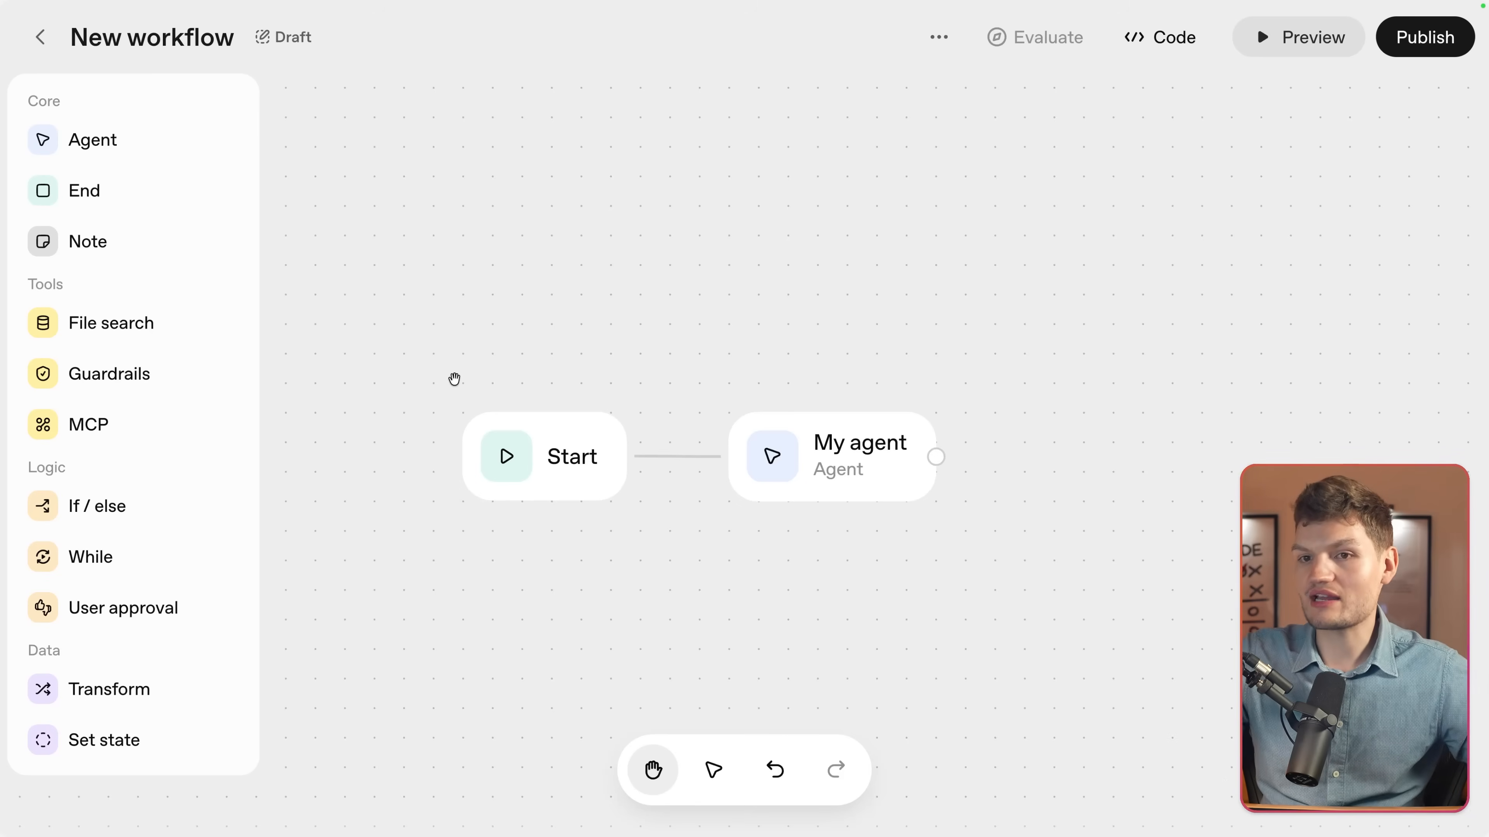
pyautogui.click(548, 459)
pyautogui.click(854, 465)
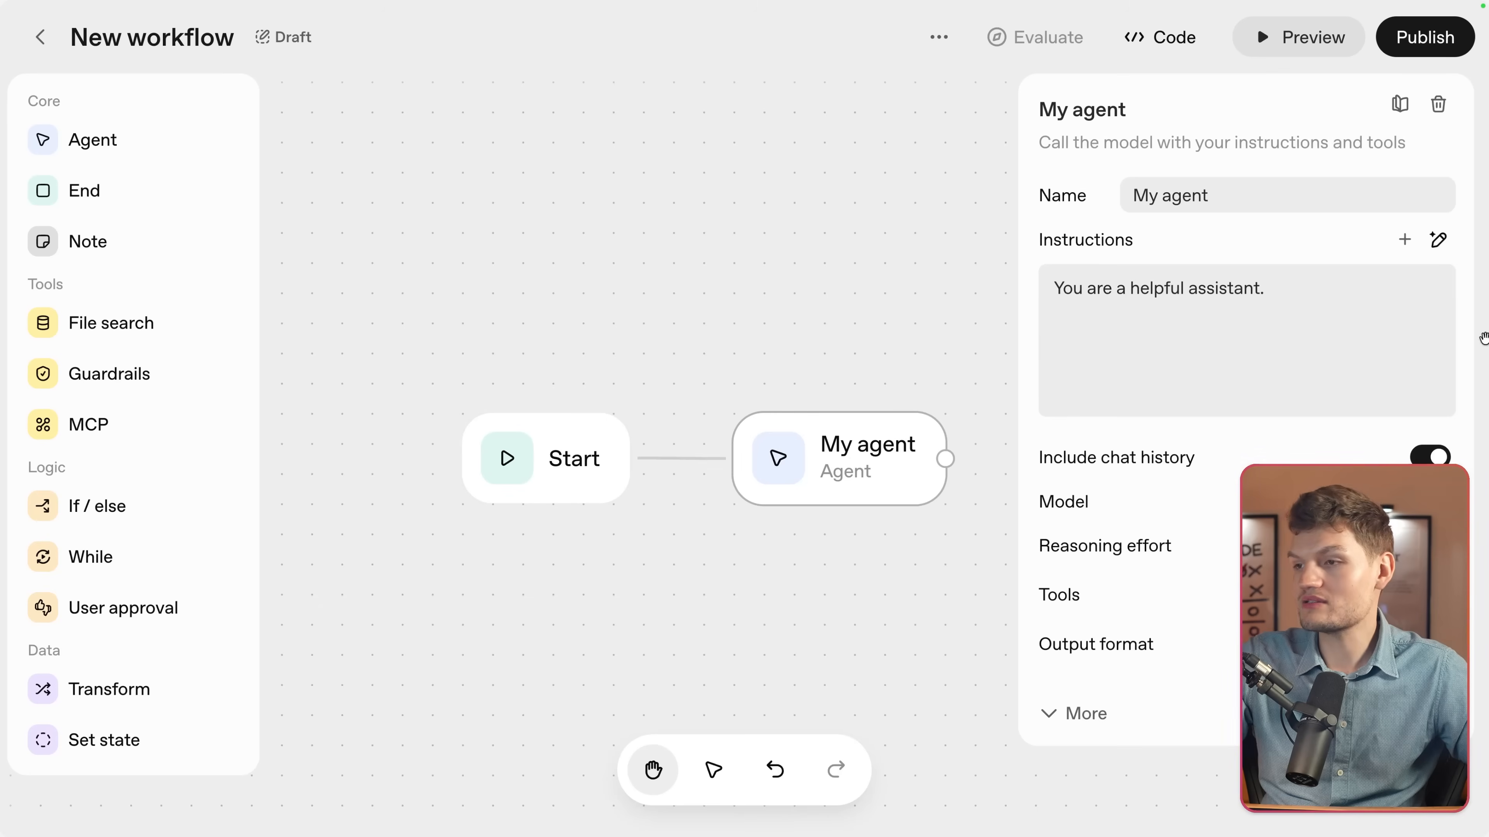
pyautogui.click(1078, 713)
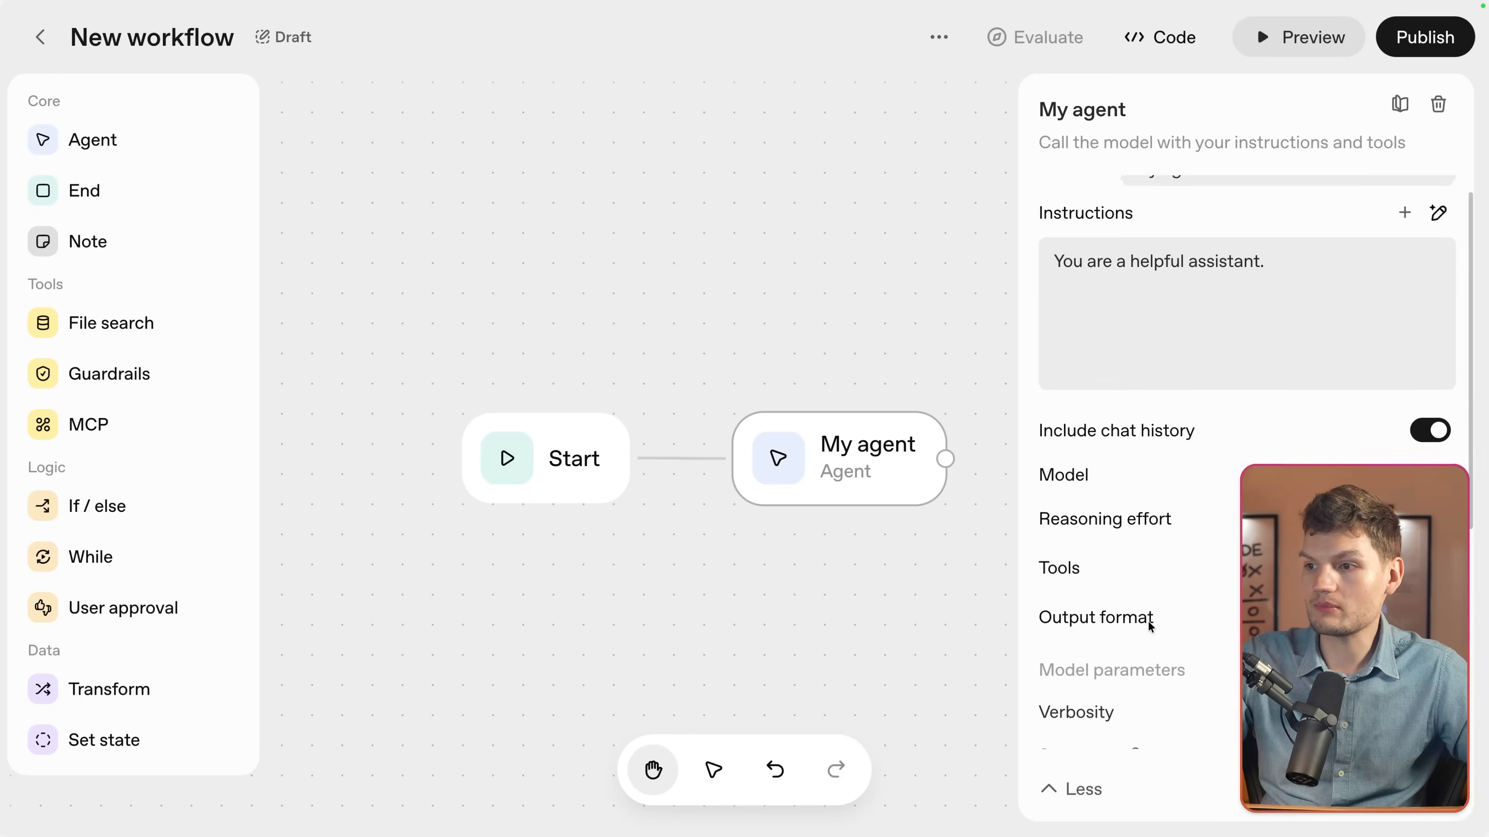
pyautogui.scroll(-5, 1146, 618)
pyautogui.scroll(5, 1143, 739)
pyautogui.click(1074, 789)
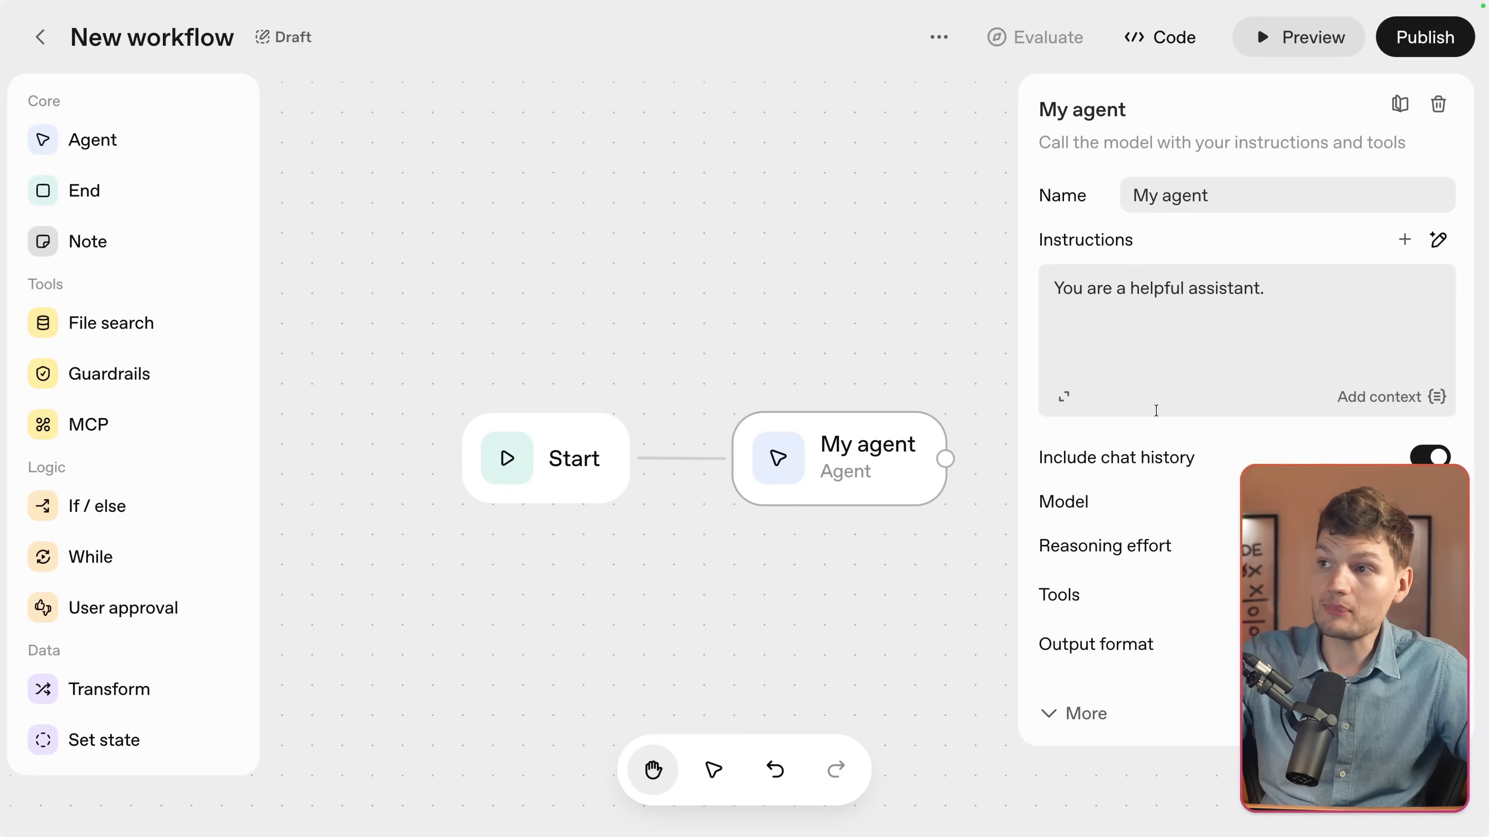
pyautogui.click(921, 327)
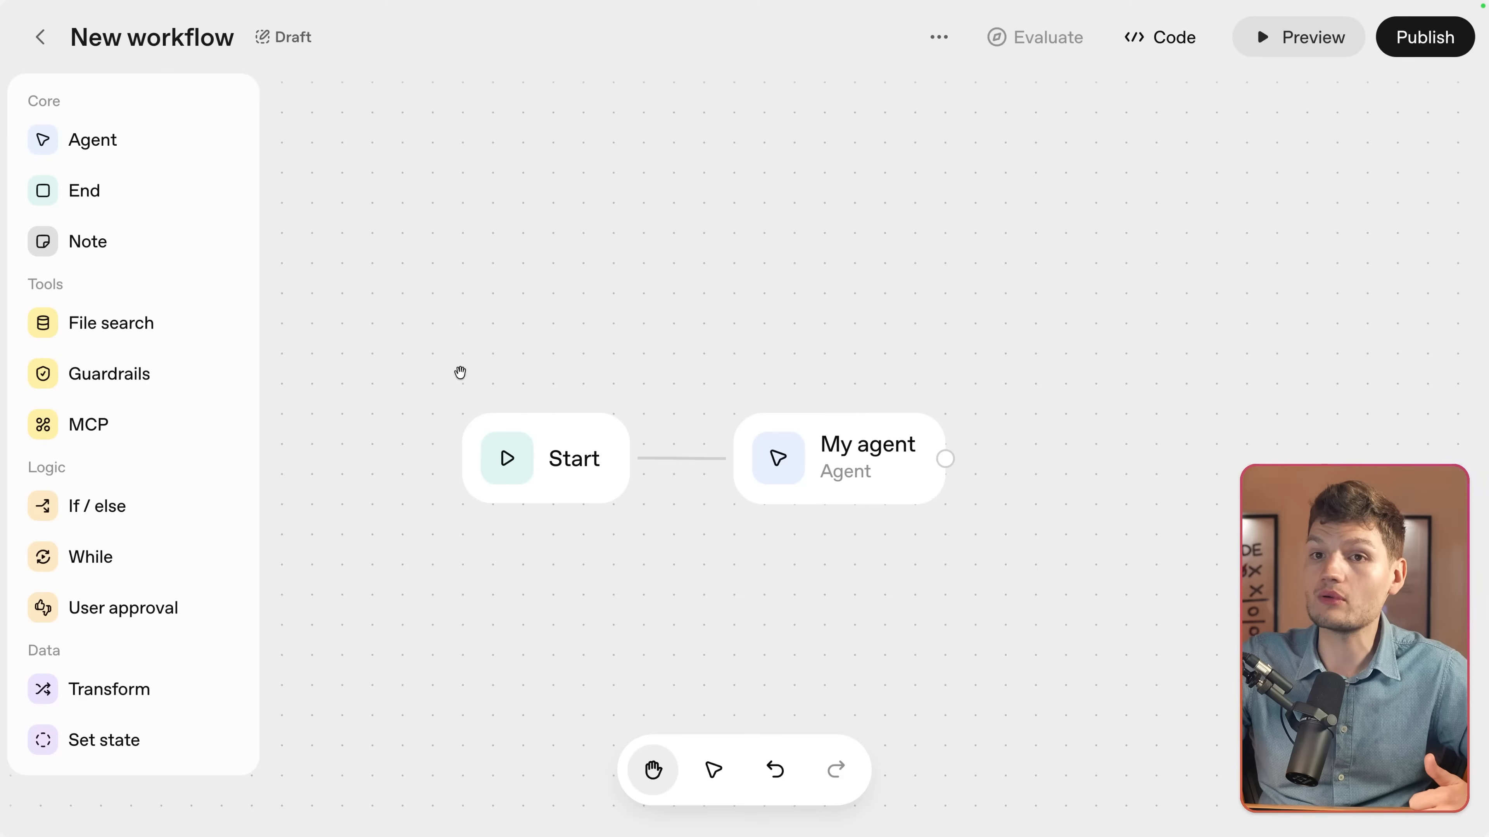
# Place MCP, While and User approval nodes beyond My agent and try drawing connections from the Approve and Reject outputs
pyautogui.moveTo(74, 425); pyautogui.dragTo(1131, 446)
pyautogui.moveTo(73, 516); pyautogui.dragTo(248, 646)
pyautogui.moveTo(74, 557); pyautogui.dragTo(1211, 338)
pyautogui.moveTo(113, 610); pyautogui.dragTo(964, 227)
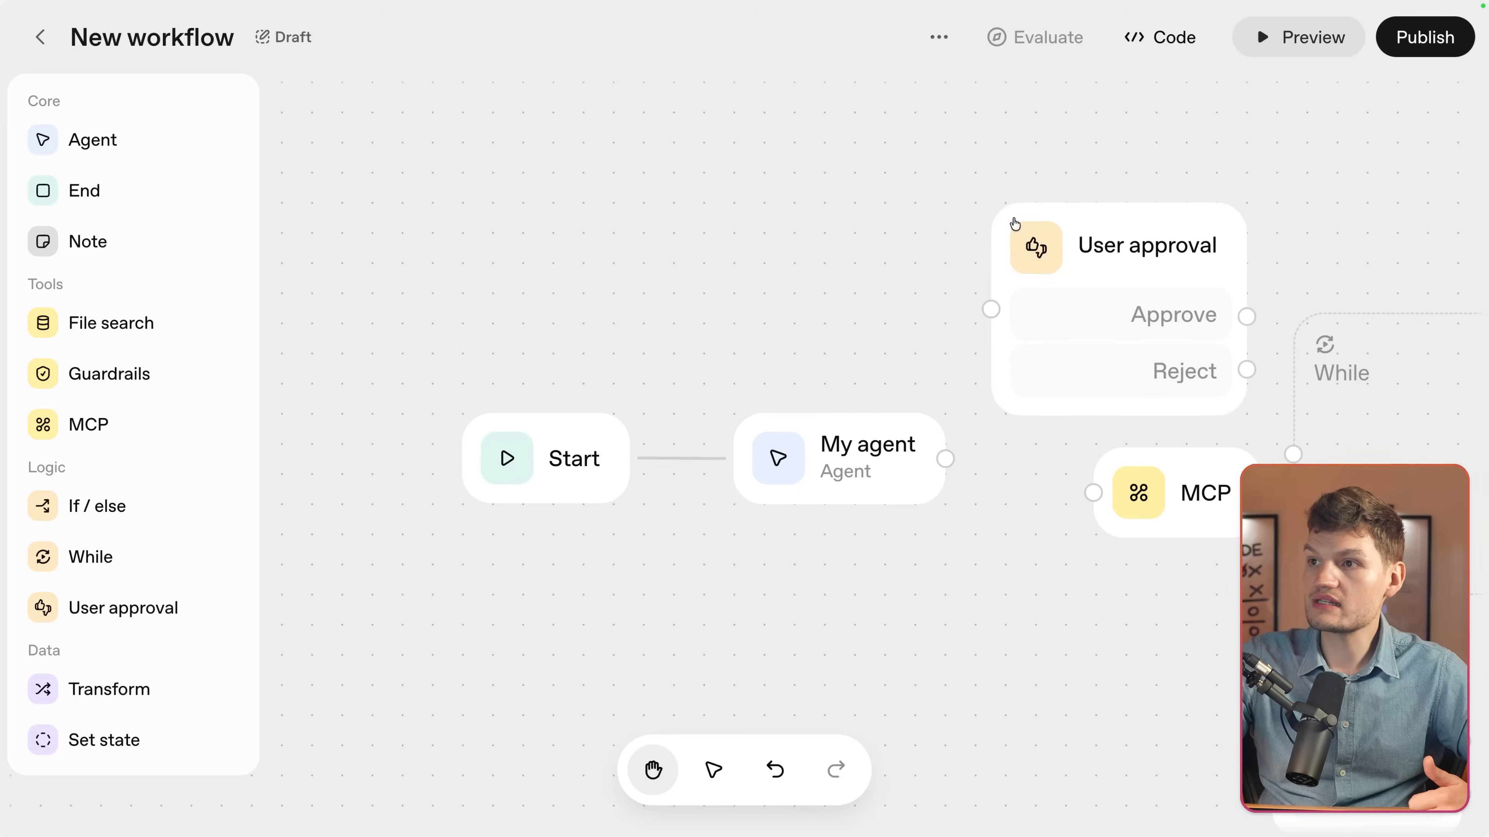
pyautogui.moveTo(1246, 316); pyautogui.dragTo(1365, 179)
pyautogui.moveTo(1247, 369); pyautogui.dragTo(1401, 264)
# Undo the added nodes so that only Start and My agent are left on the canvas
pyautogui.hotkey('ctrl', 'z')
pyautogui.hotkey('ctrl', 'z')
pyautogui.hotkey('ctrl', 'z')
pyautogui.hotkey('ctrl', 'z')
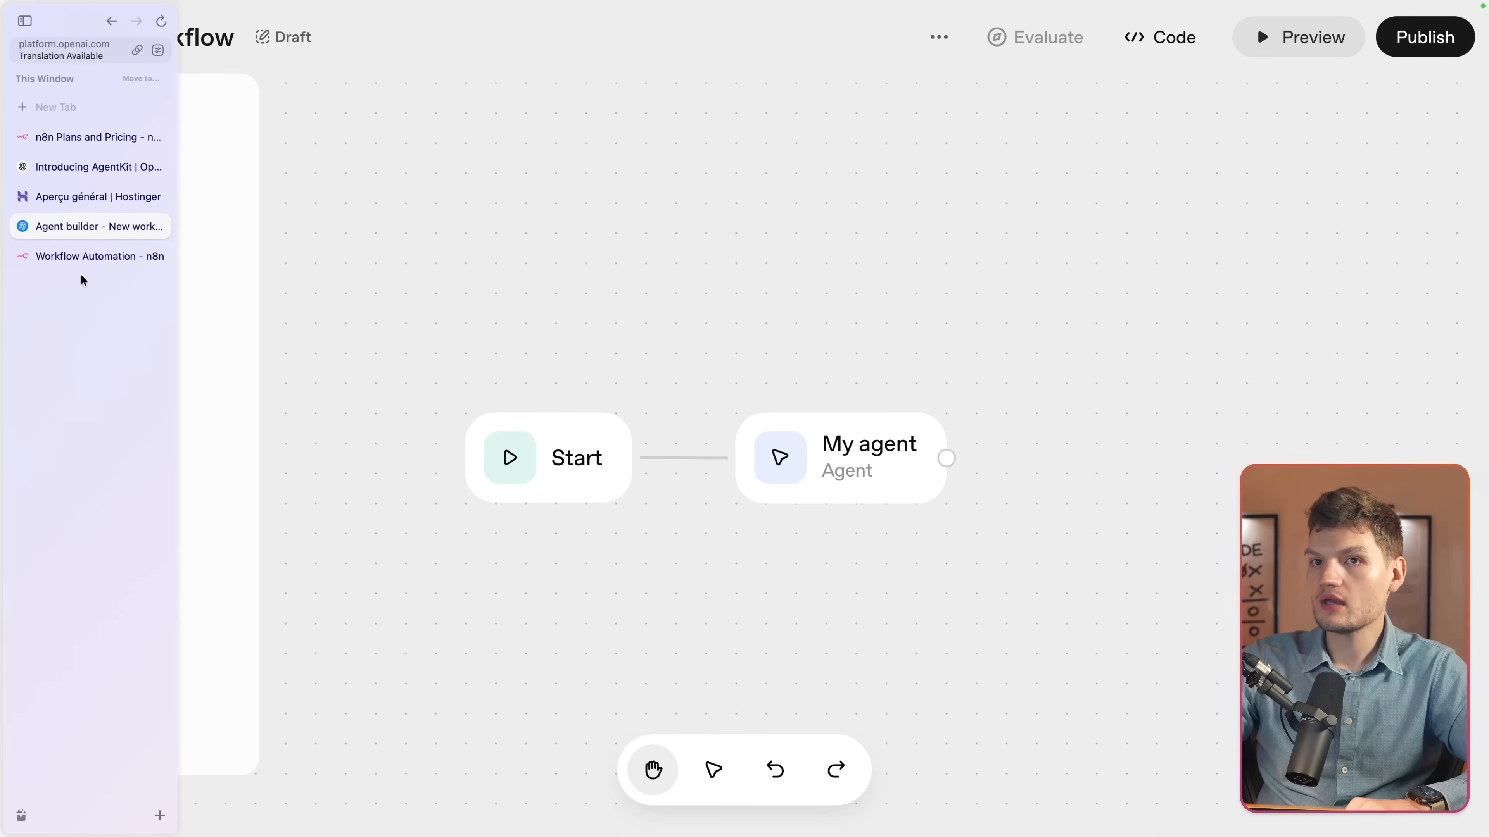
# Switch to the n8n workflow, inspect the manual trigger node and return to the canvas
pyautogui.click(80, 265)
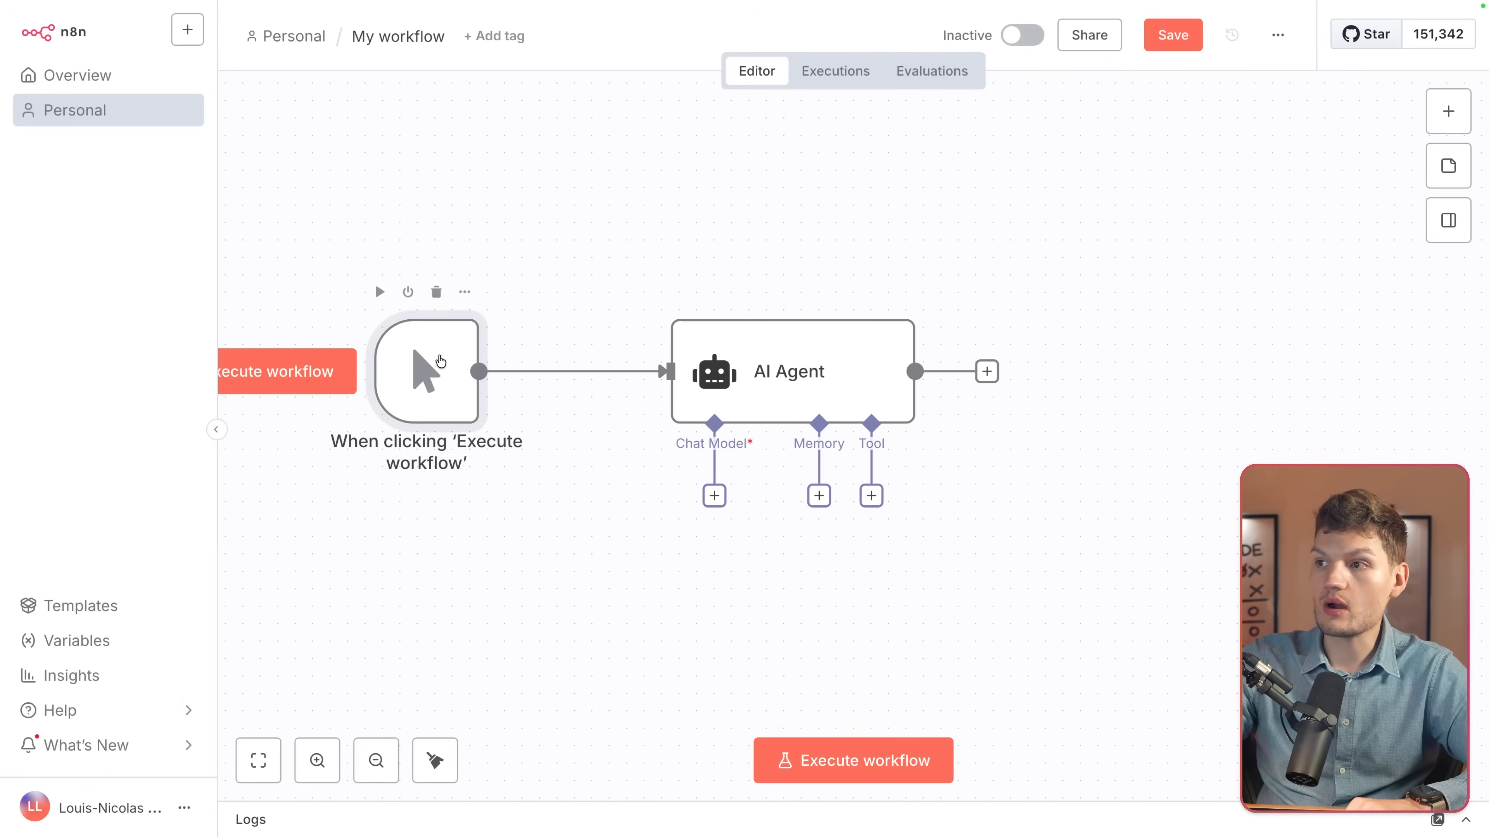
pyautogui.doubleClick(438, 355)
pyautogui.click(829, 41)
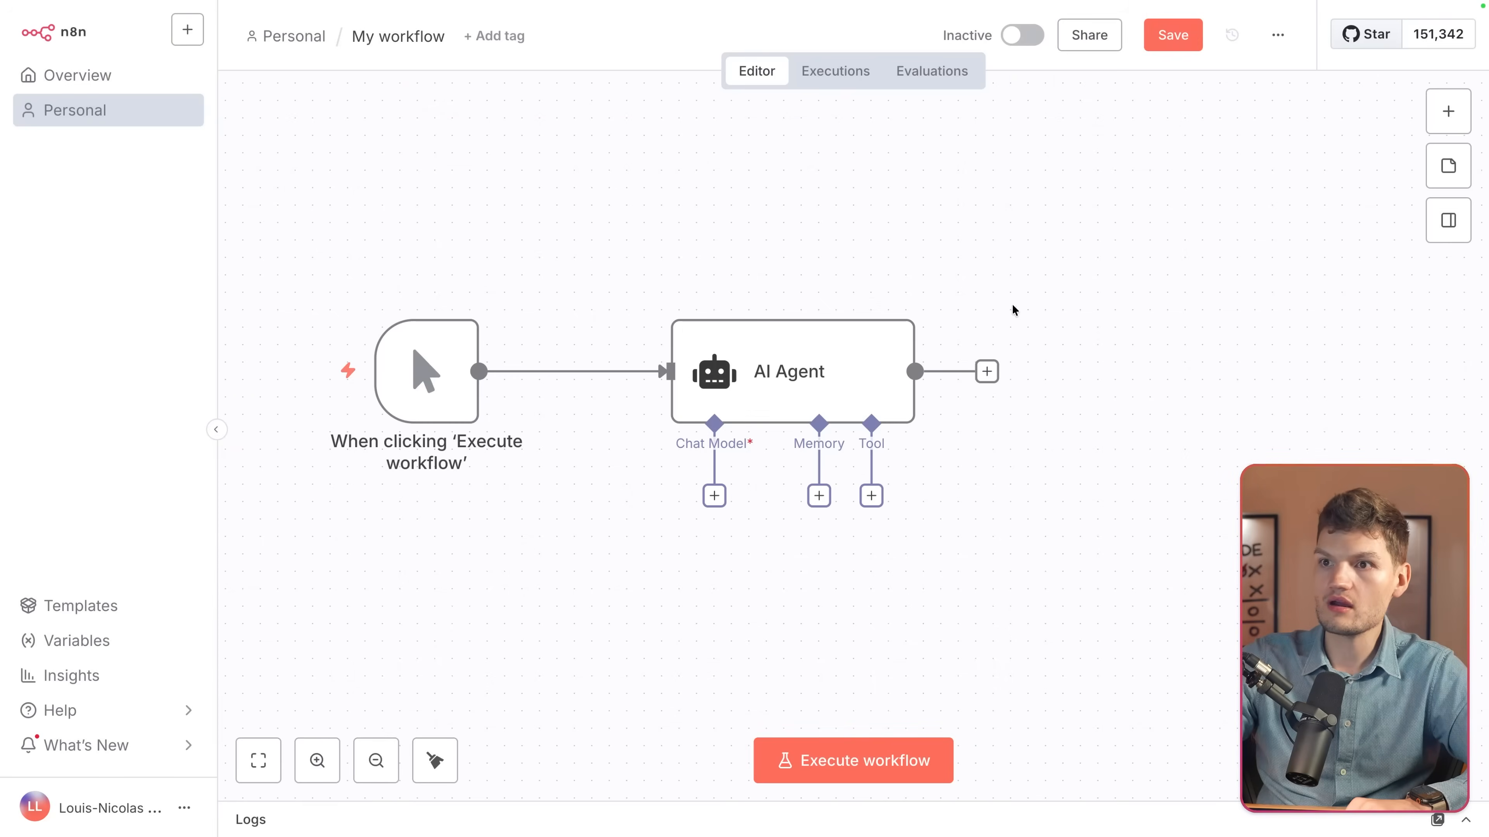
pyautogui.moveTo(828, 348); pyautogui.dragTo(826, 349)
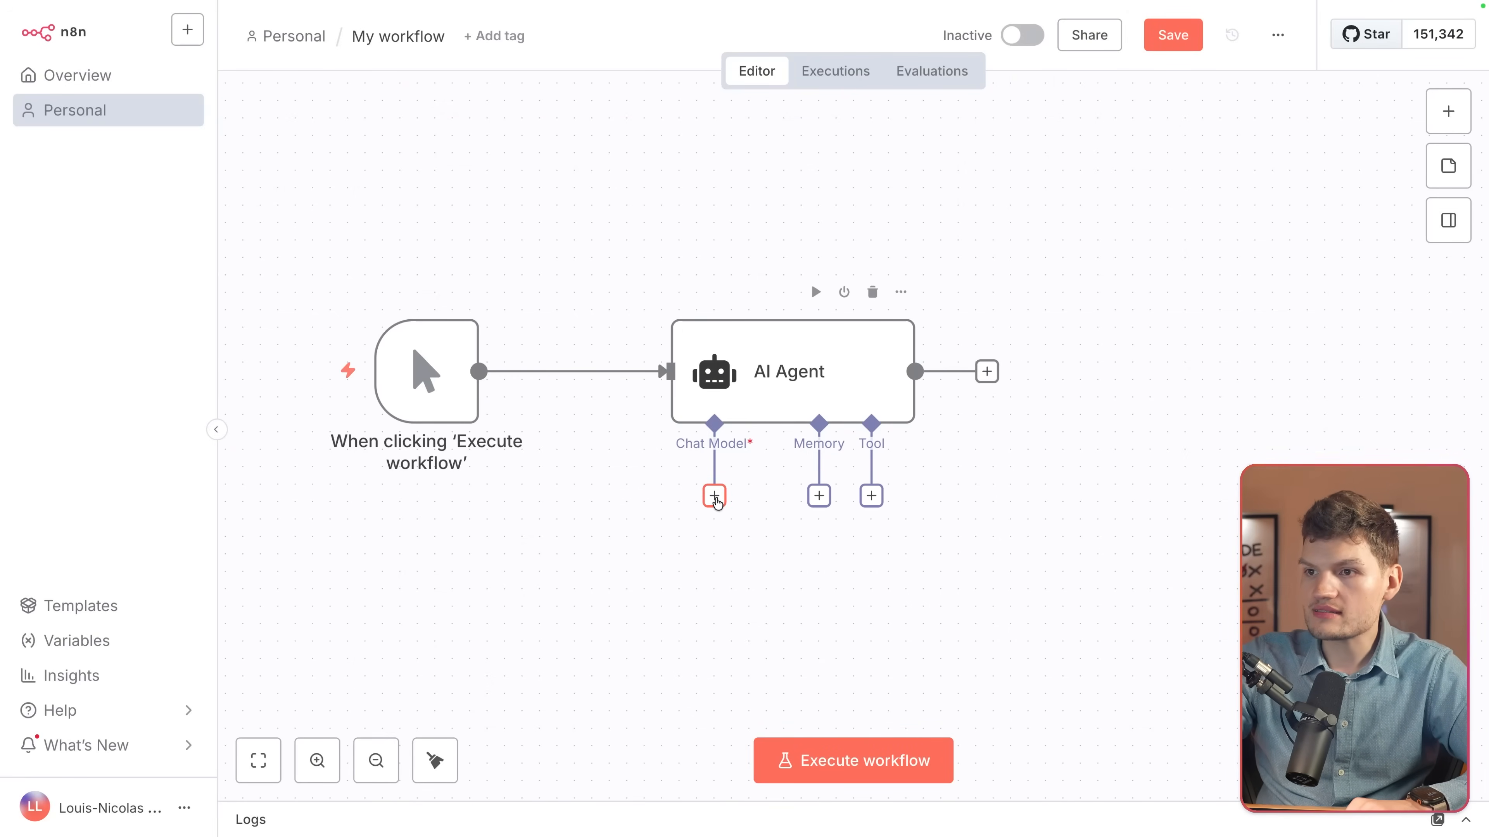
# Review the node categories that can follow the AI Agent, examine the Flow nodes and close the choice without adding one
pyautogui.click(985, 375)
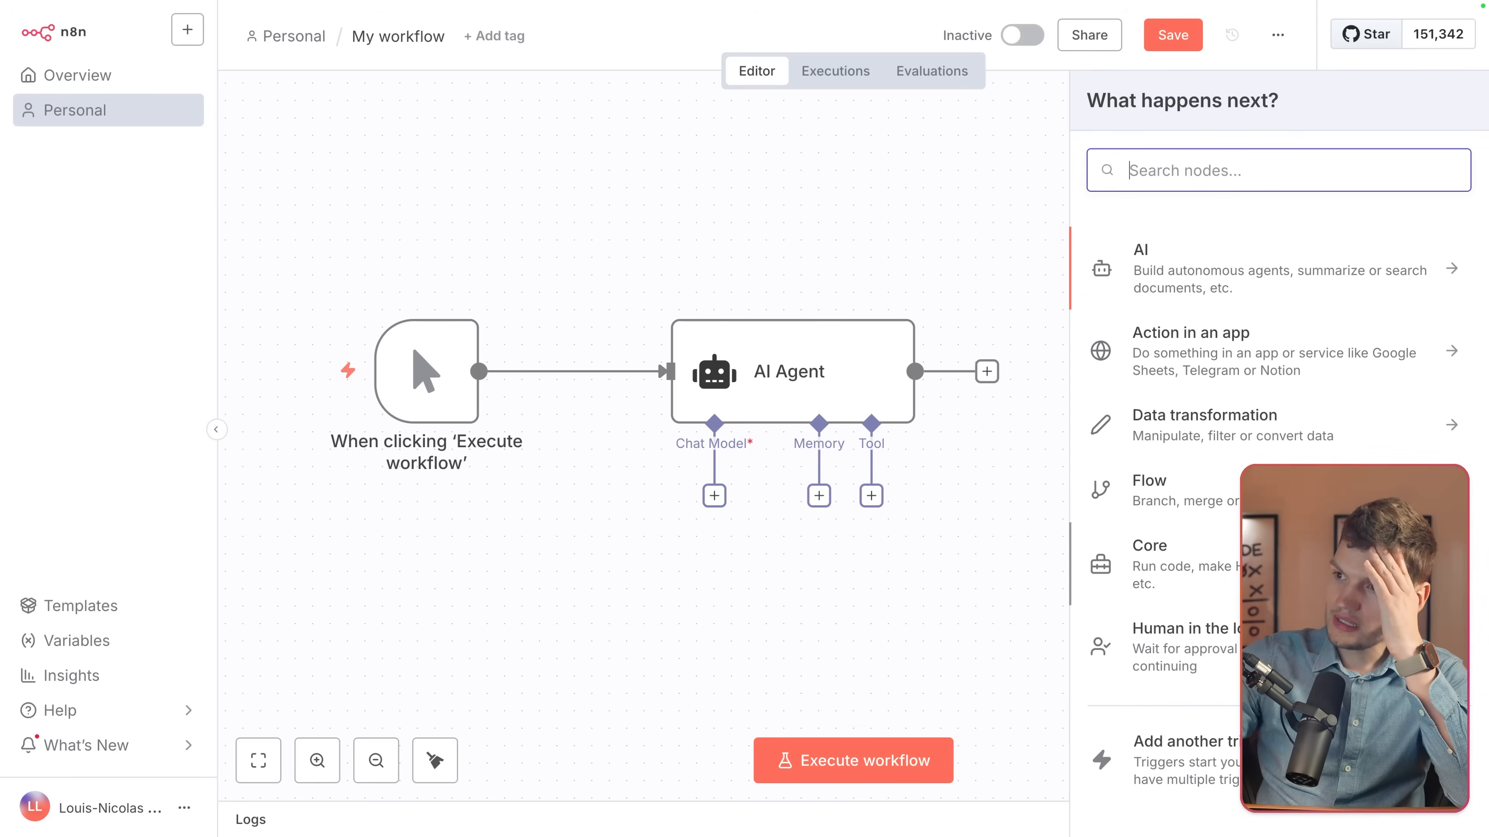
pyautogui.press('Down')
pyautogui.press('Down')
pyautogui.press('Down')
pyautogui.press('Return')
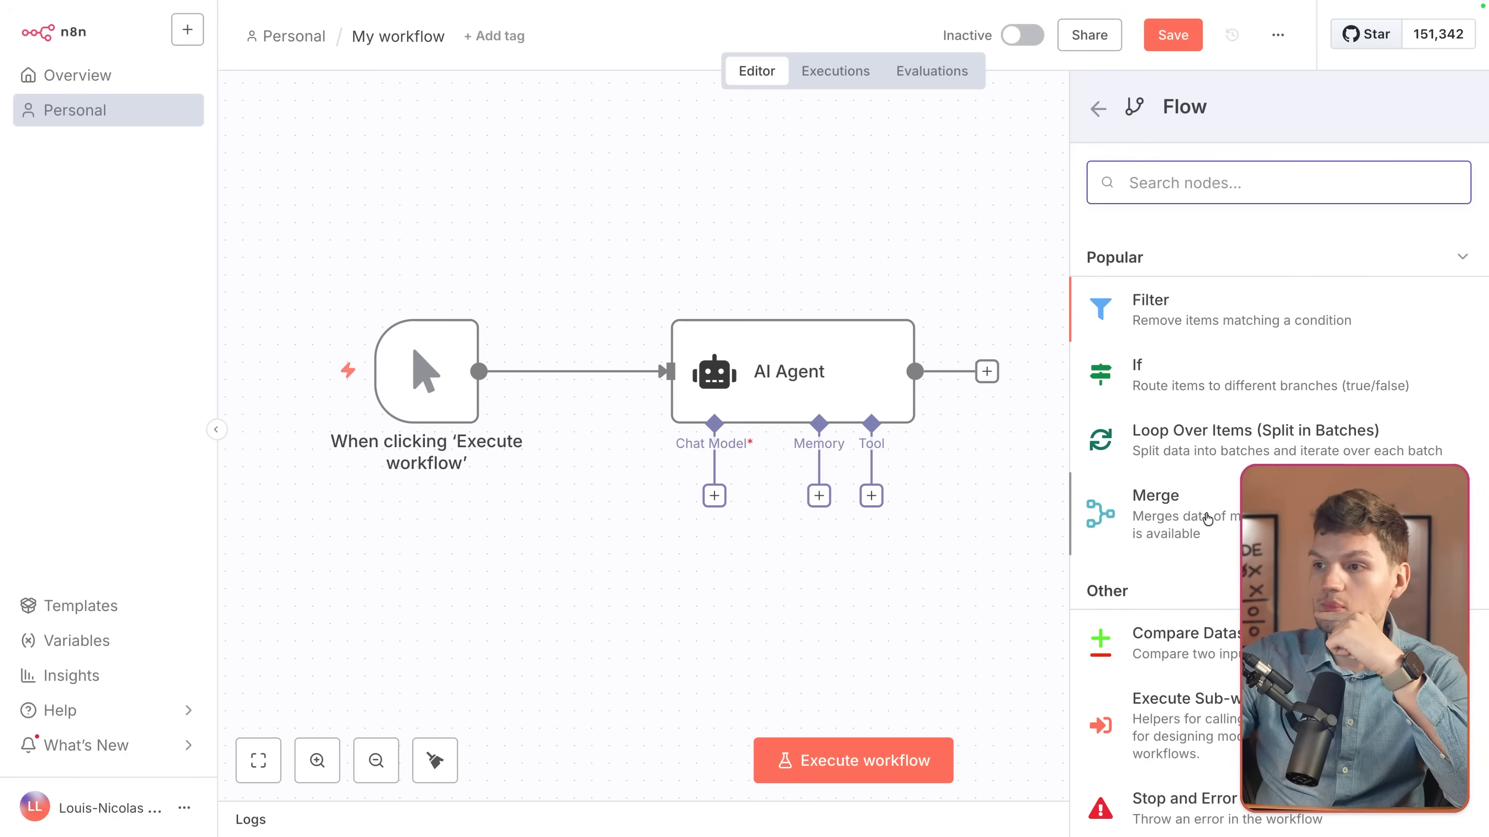
pyautogui.scroll(-3, 1207, 519)
pyautogui.scroll(3, 1183, 321)
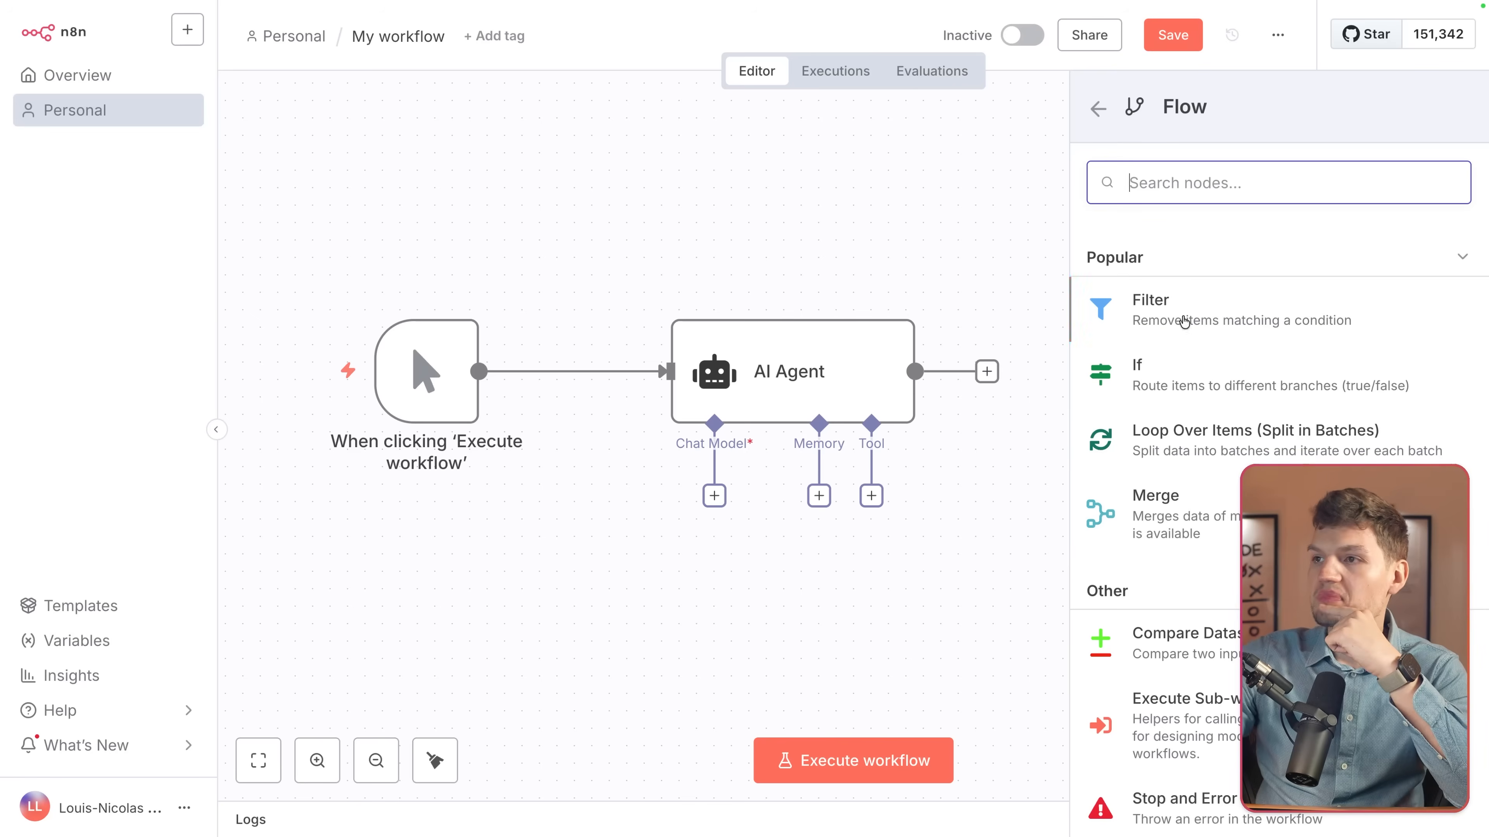
pyautogui.click(1098, 110)
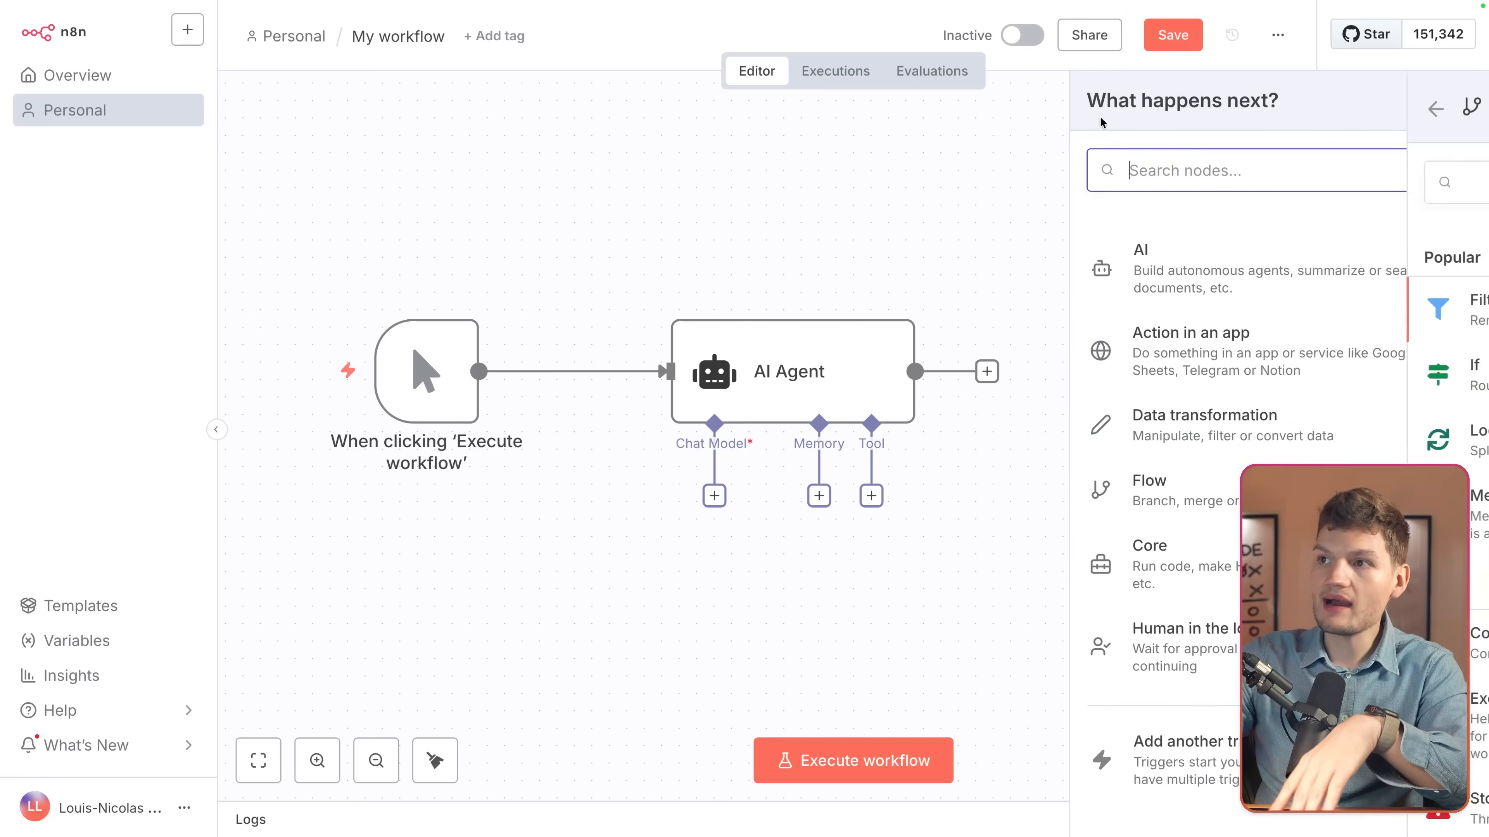
pyautogui.click(995, 173)
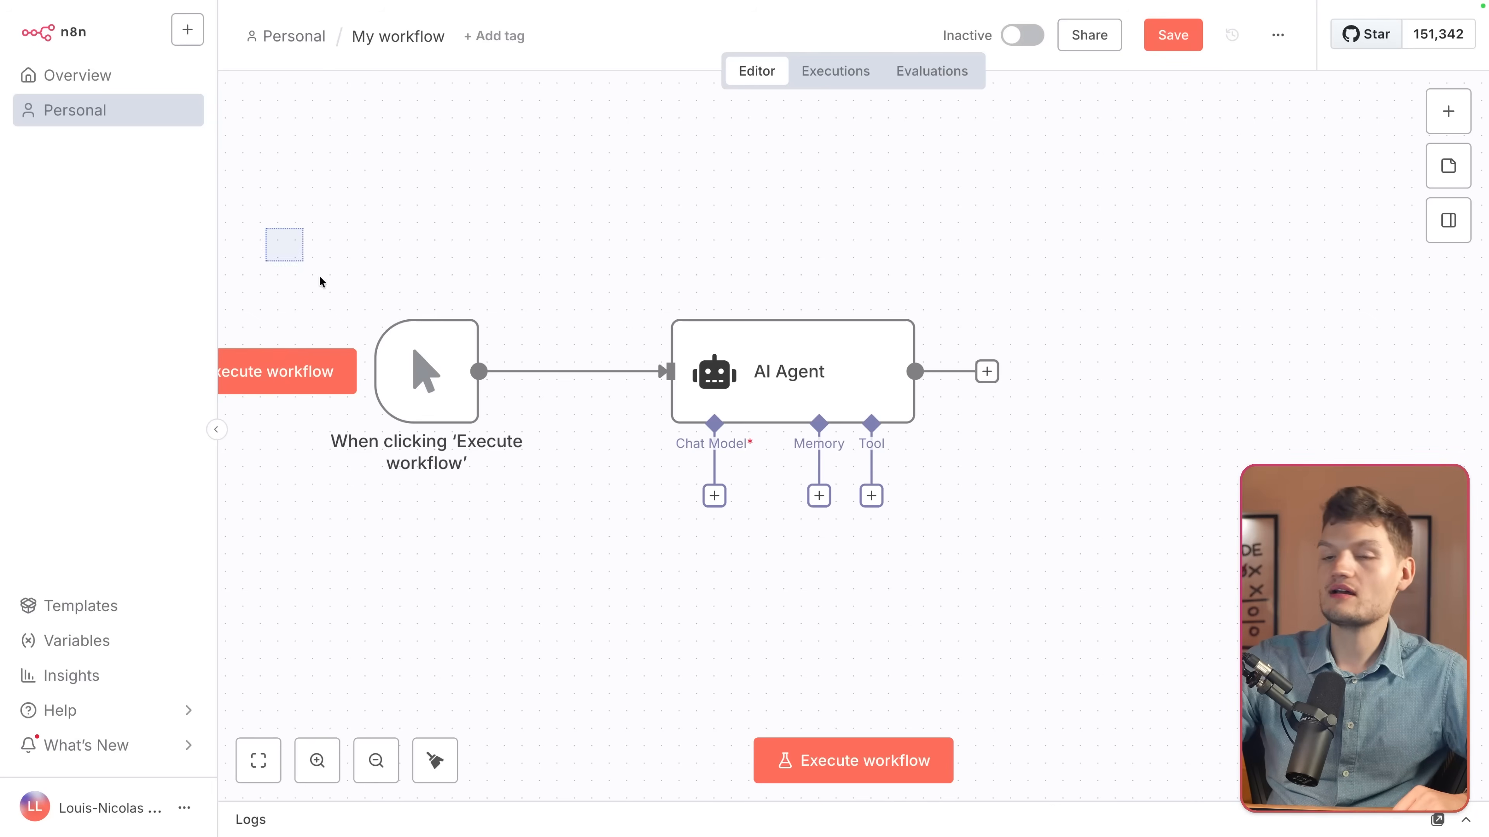
pyautogui.moveTo(320, 281); pyautogui.dragTo(1179, 593)
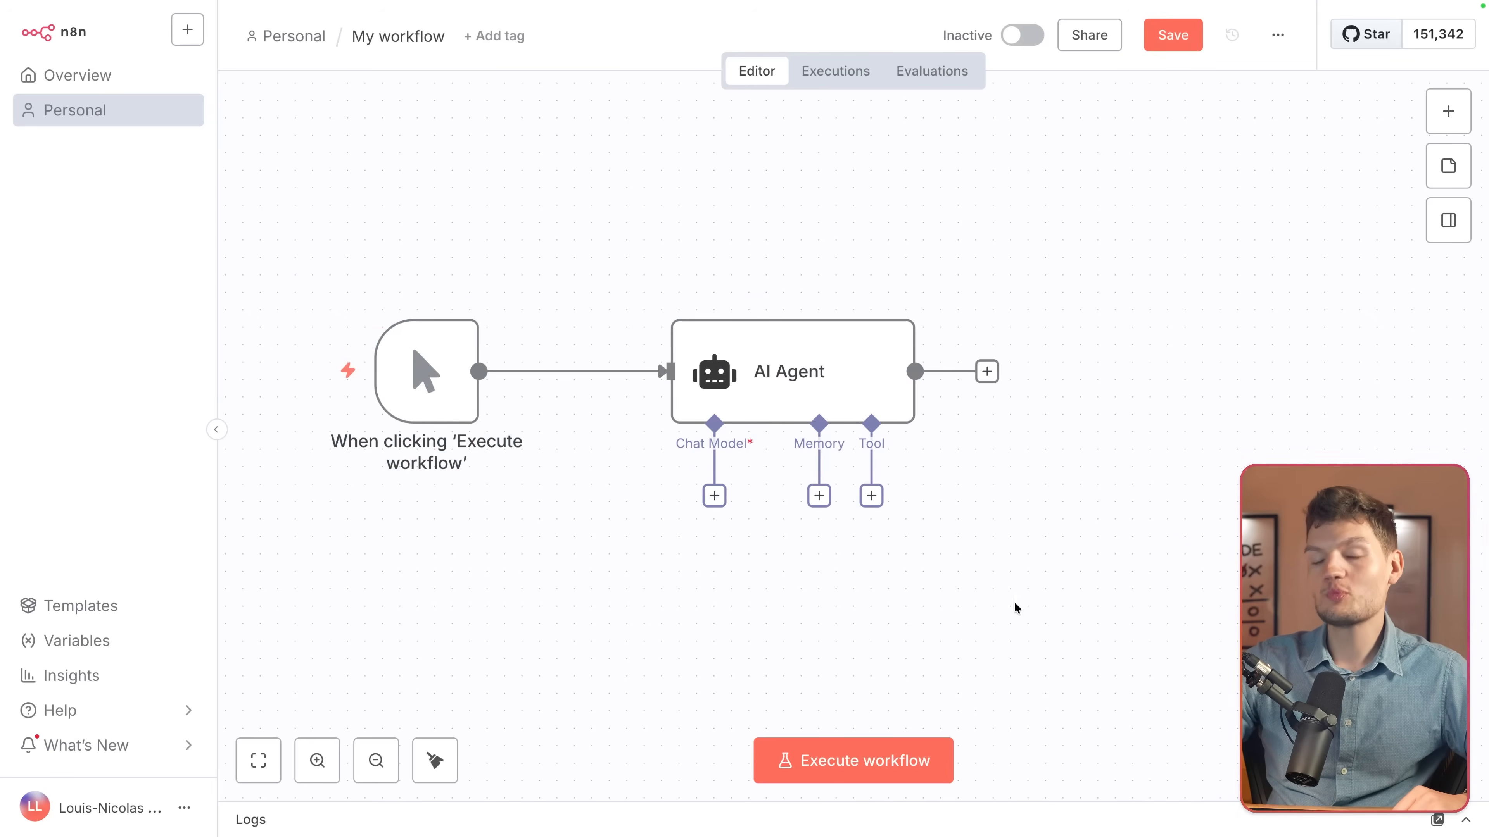
# Switch to the n8n pricing page and compare the Starter, Pro, Business and Enterprise plans
pyautogui.moveTo(426, 371)
pyautogui.moveTo(2, 463)
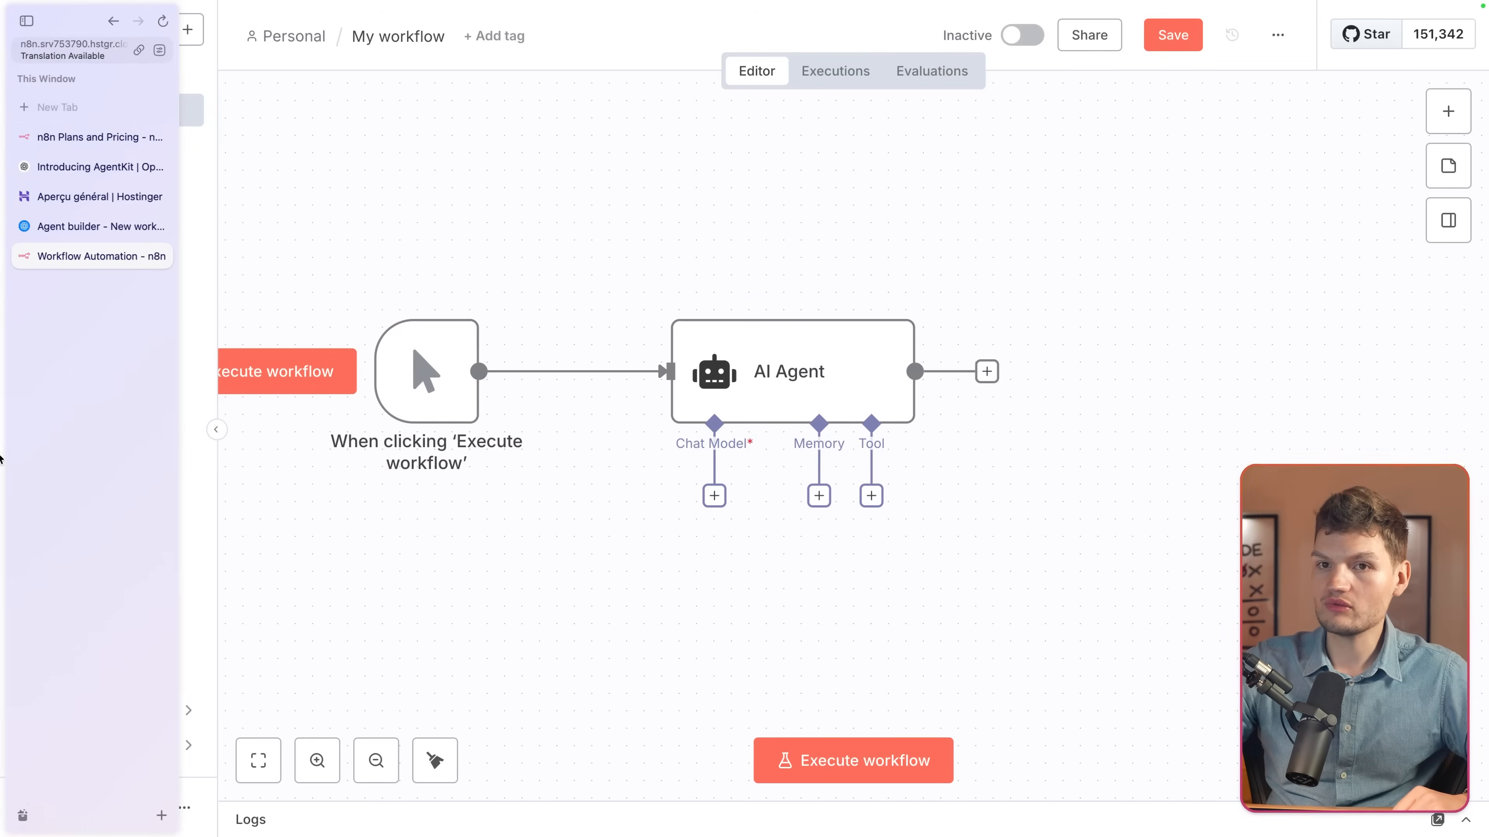
pyautogui.click(96, 137)
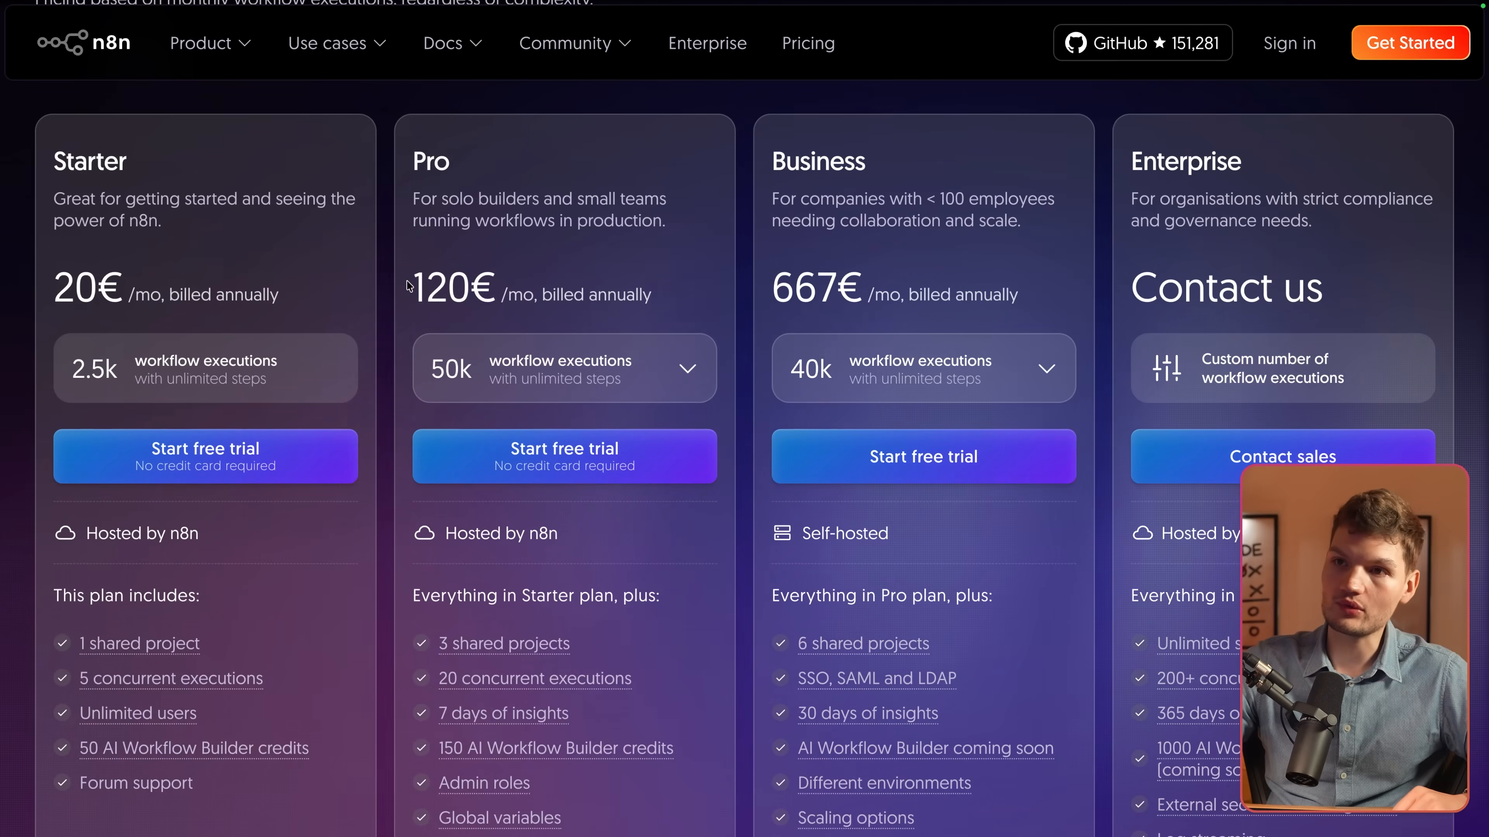
pyautogui.scroll(5, 697, 289)
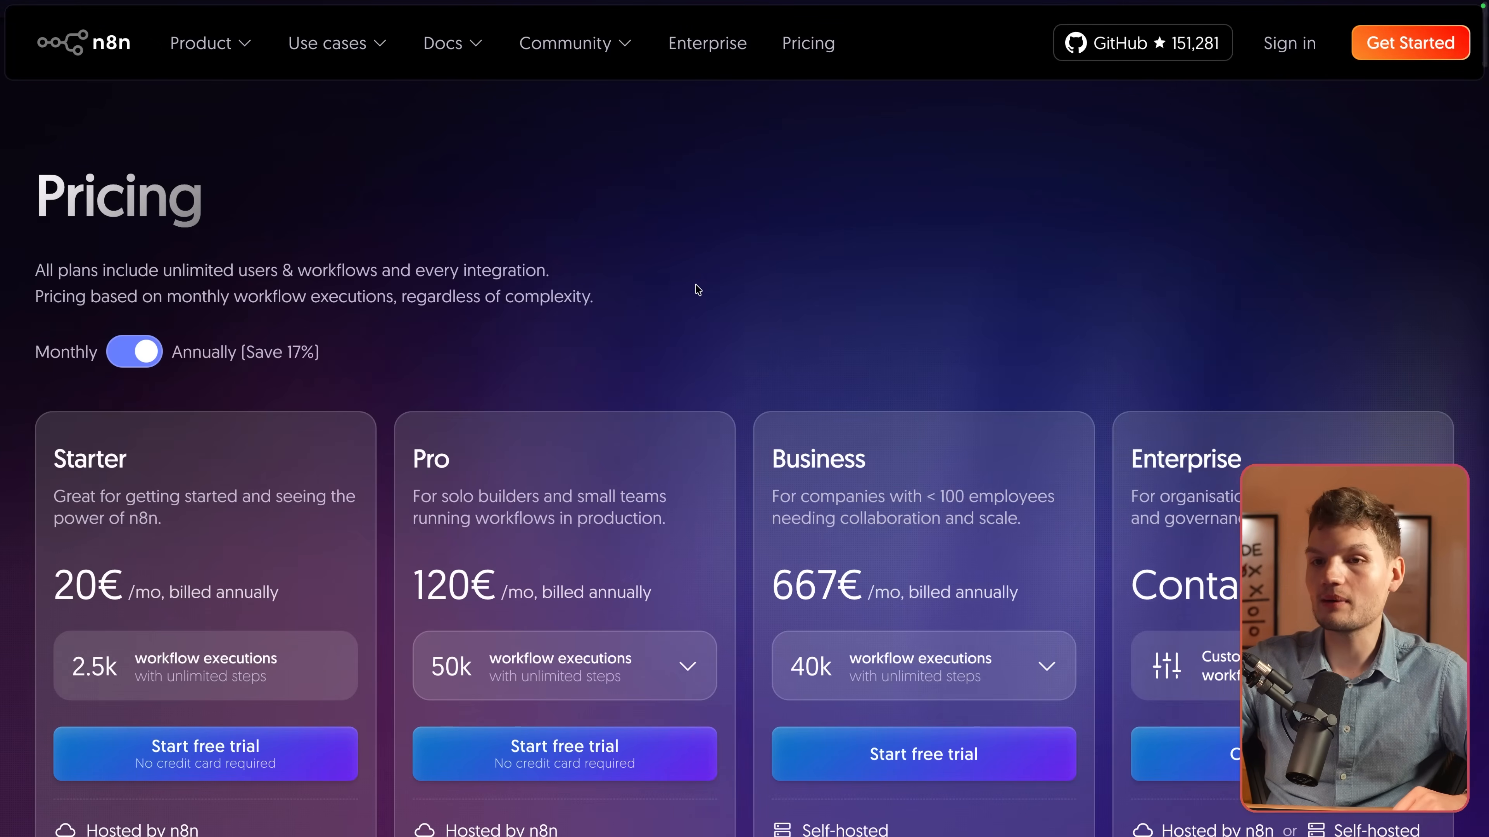
pyautogui.scroll(-5, 644, 311)
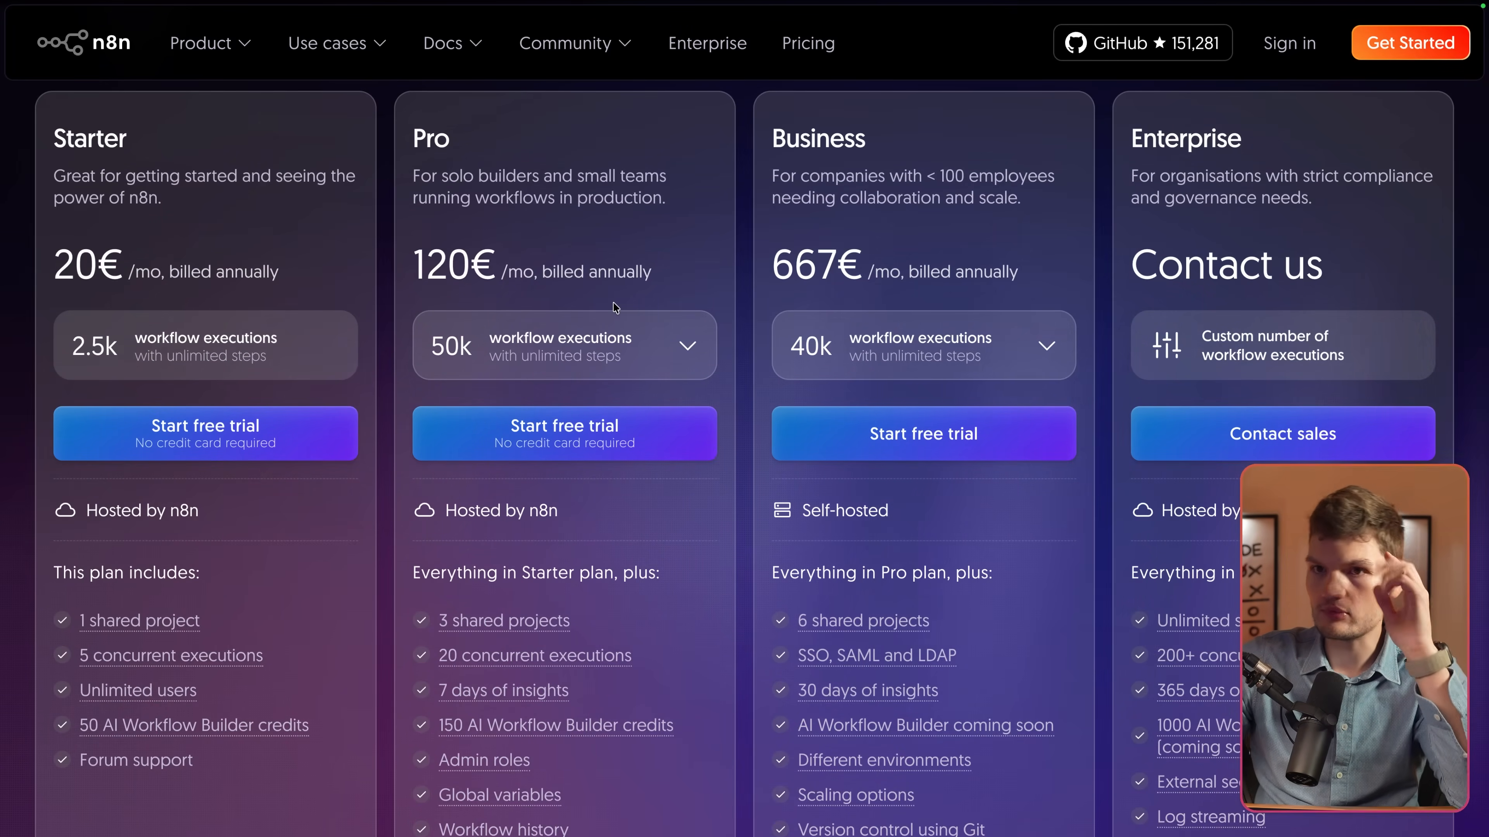
pyautogui.scroll(5, 417, 291)
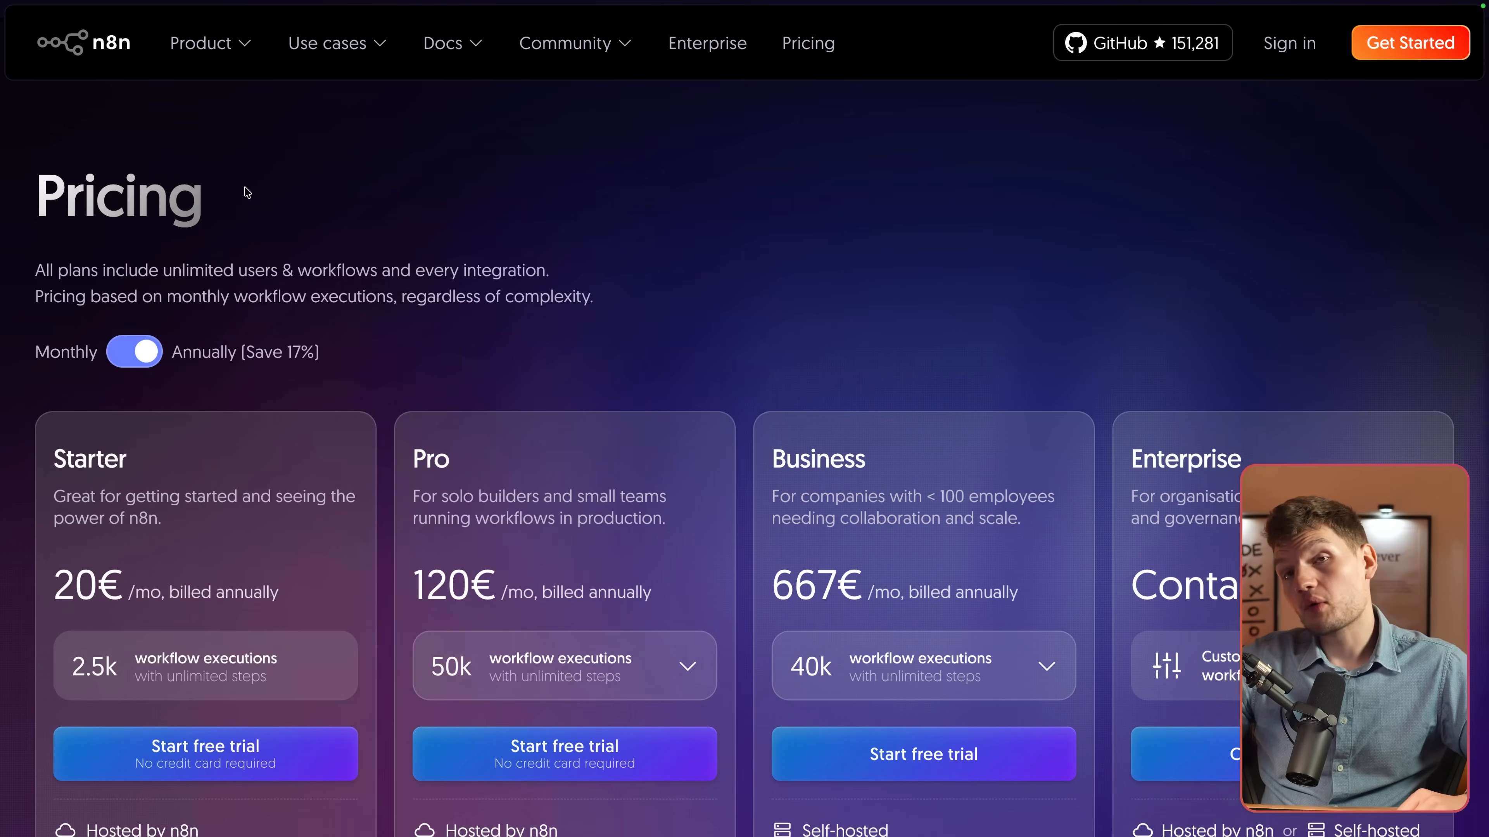
# Open the n8n home page and examine its example AI Agent workflow for onboarding new employees
pyautogui.click(87, 54)
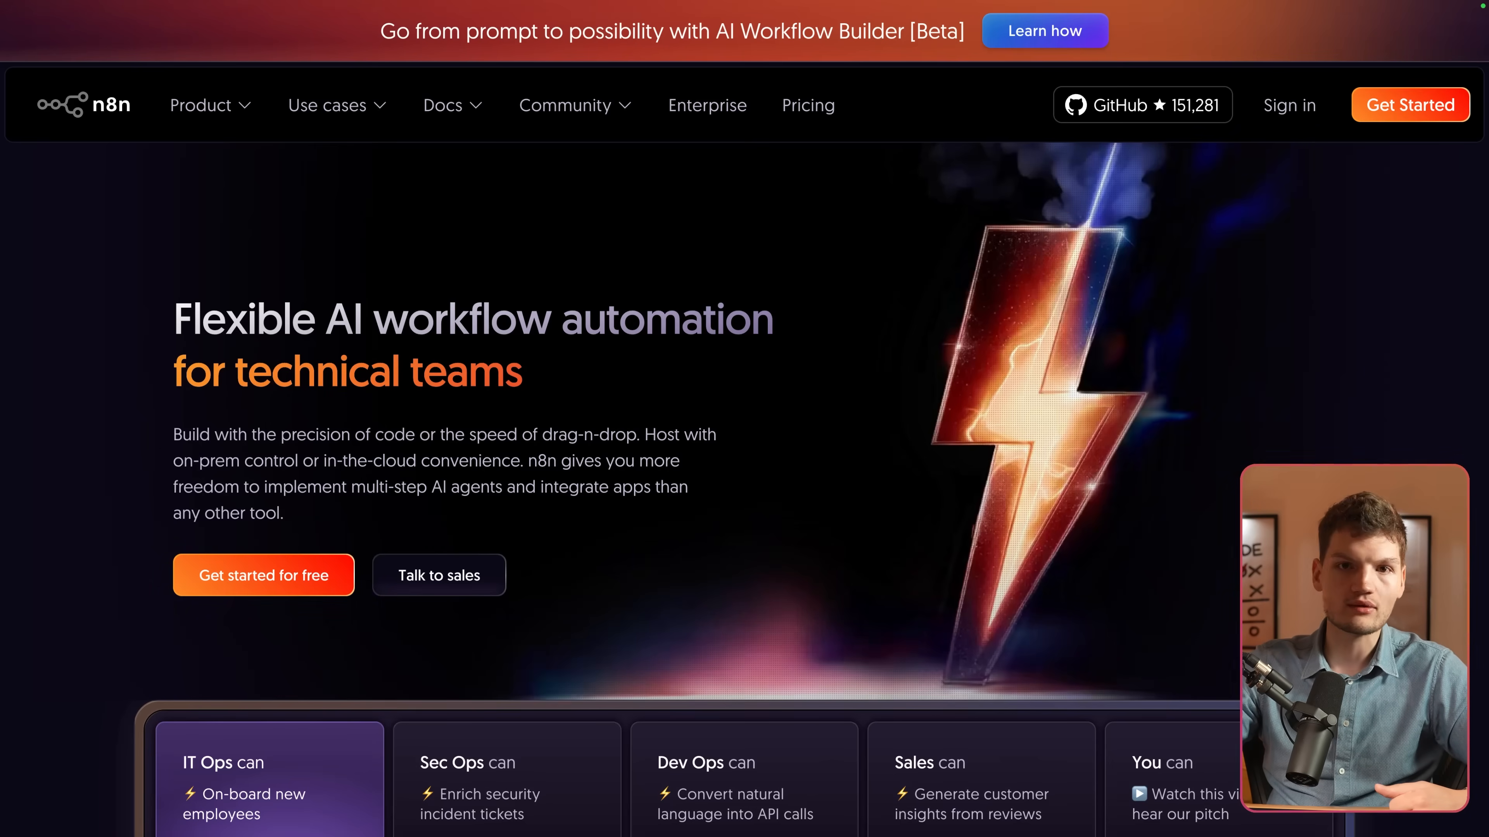
pyautogui.scroll(-15, 744, 470)
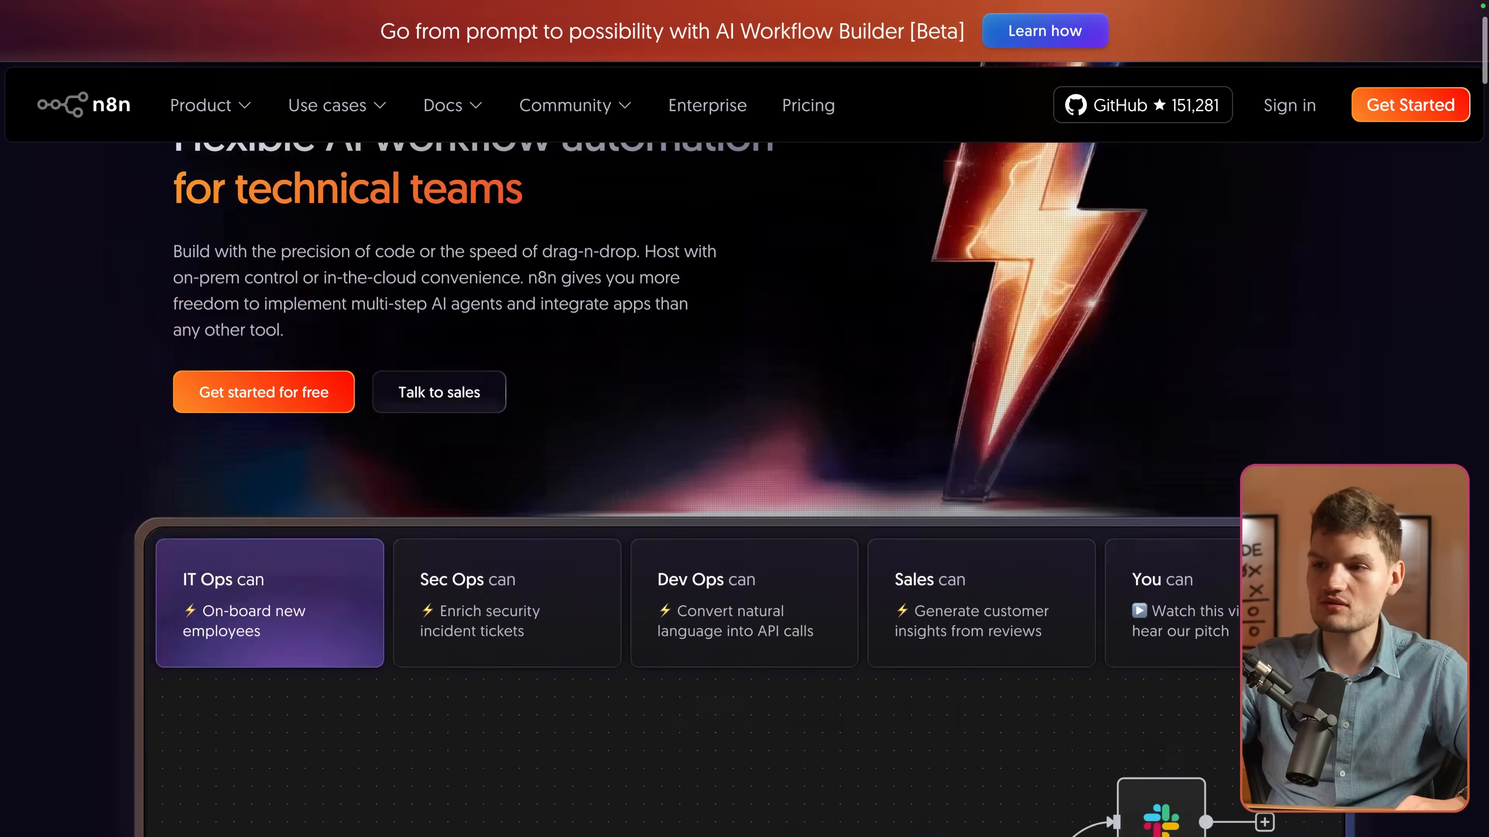
pyautogui.scroll(10, 744, 469)
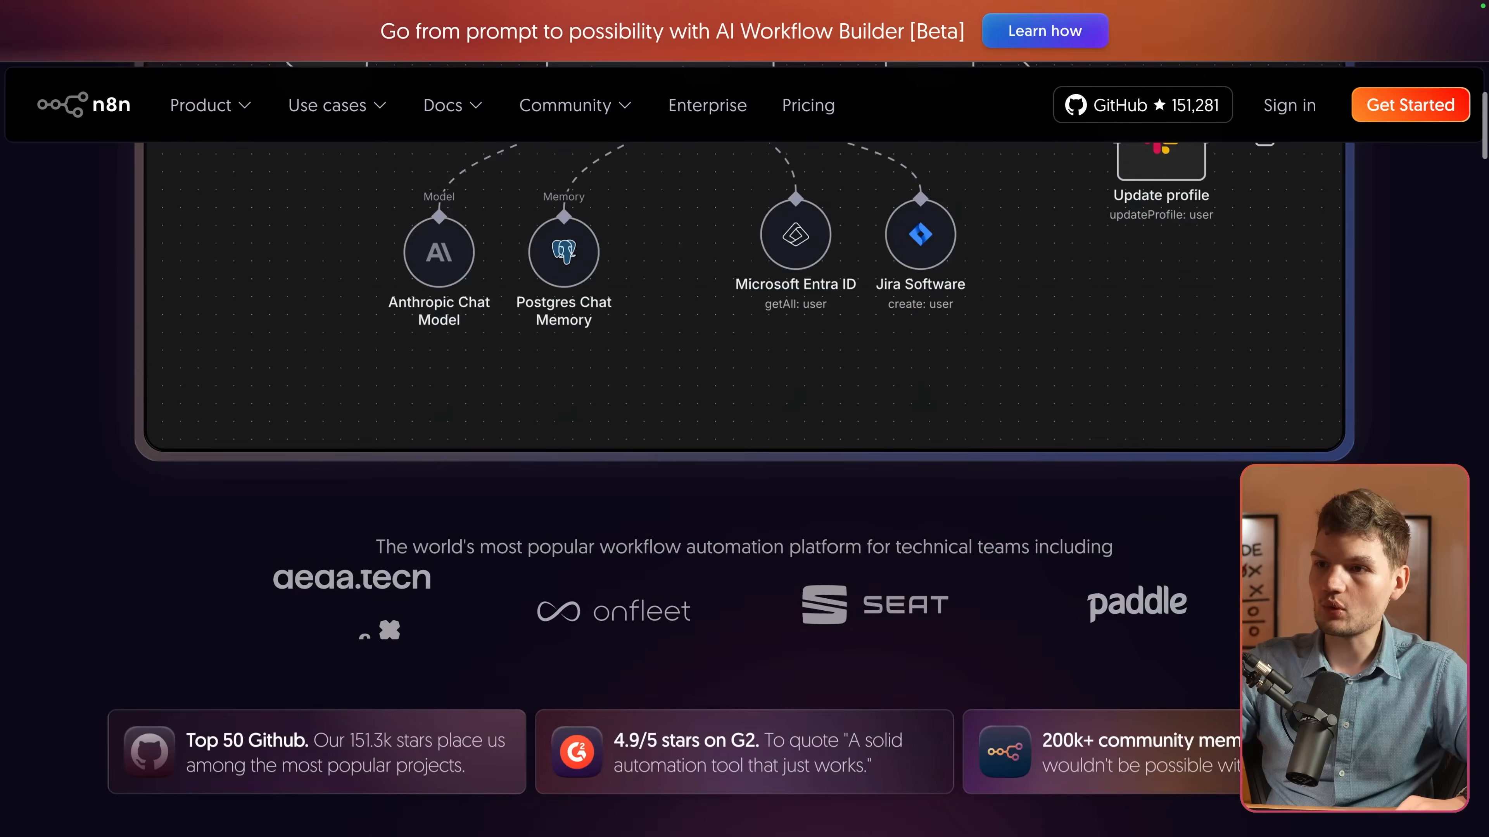
pyautogui.scroll(1, 745, 470)
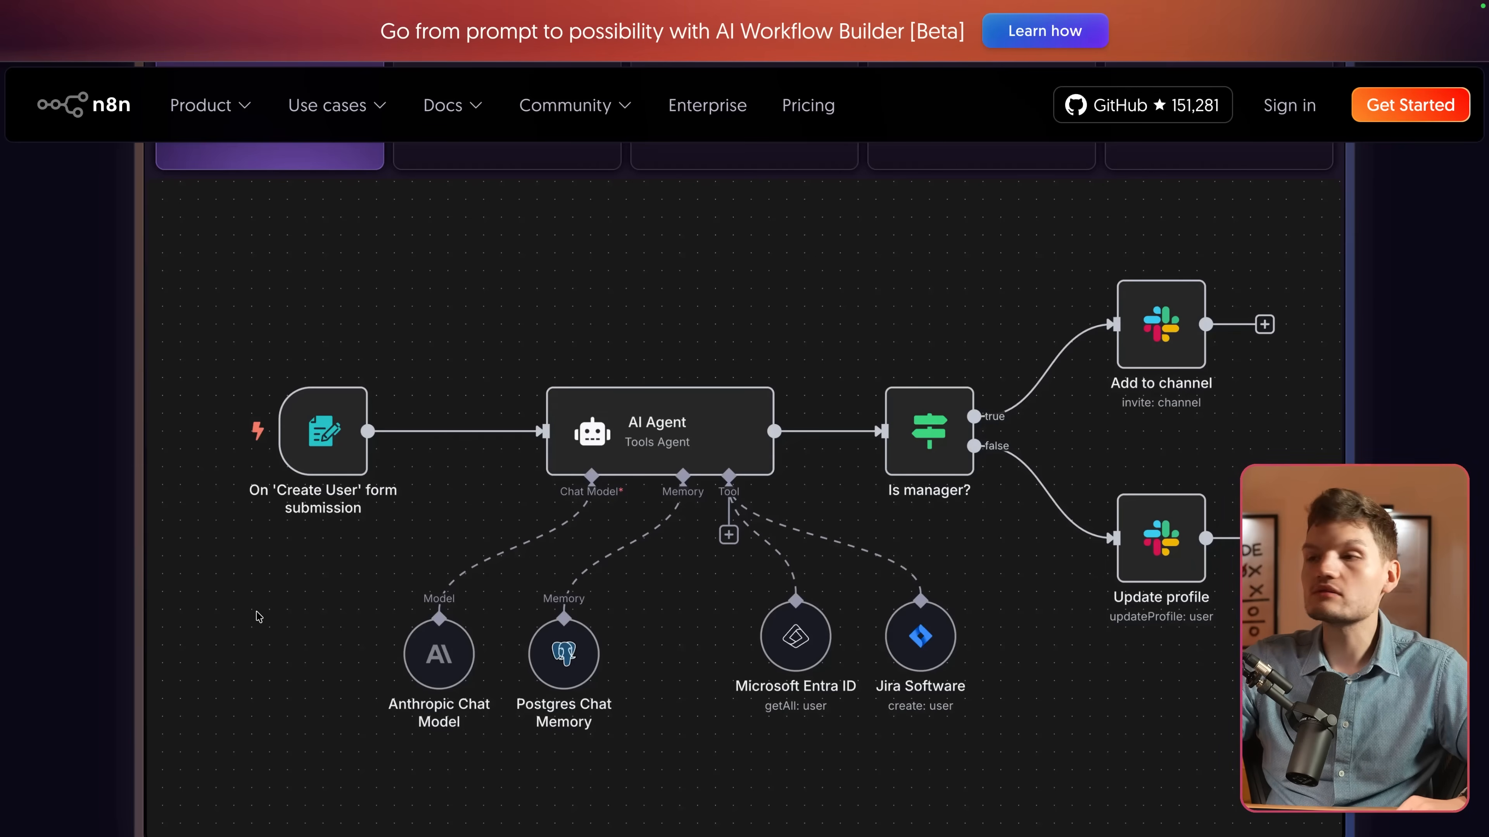
pyautogui.scroll(12, 245, 638)
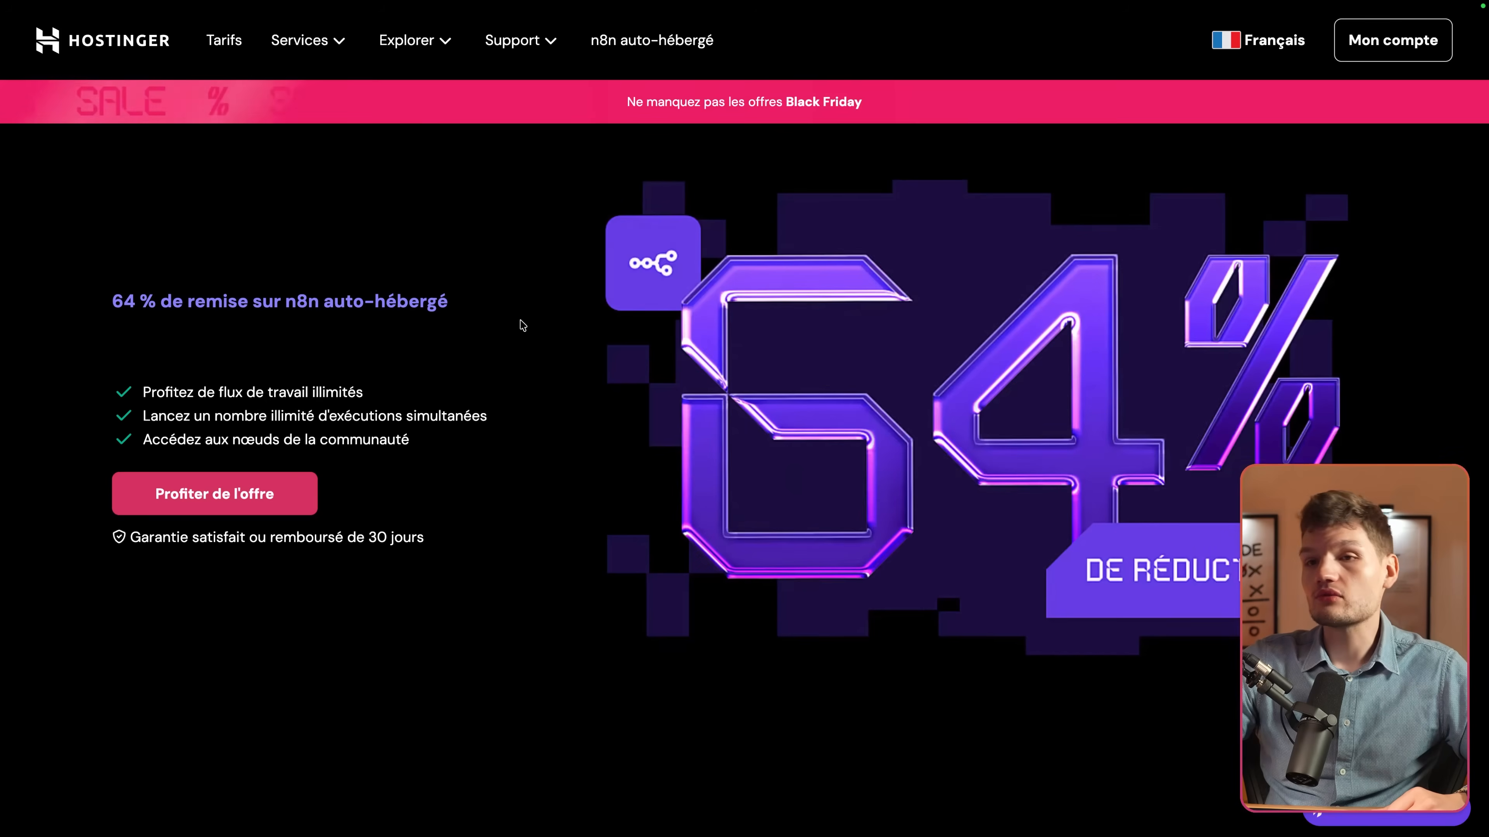
# Review Hostinger's self-hosted n8n offer and compare the prices and resources of the KVM plans
pyautogui.scroll(-5, 454, 361)
pyautogui.scroll(-3, 454, 360)
pyautogui.scroll(1, 392, 362)
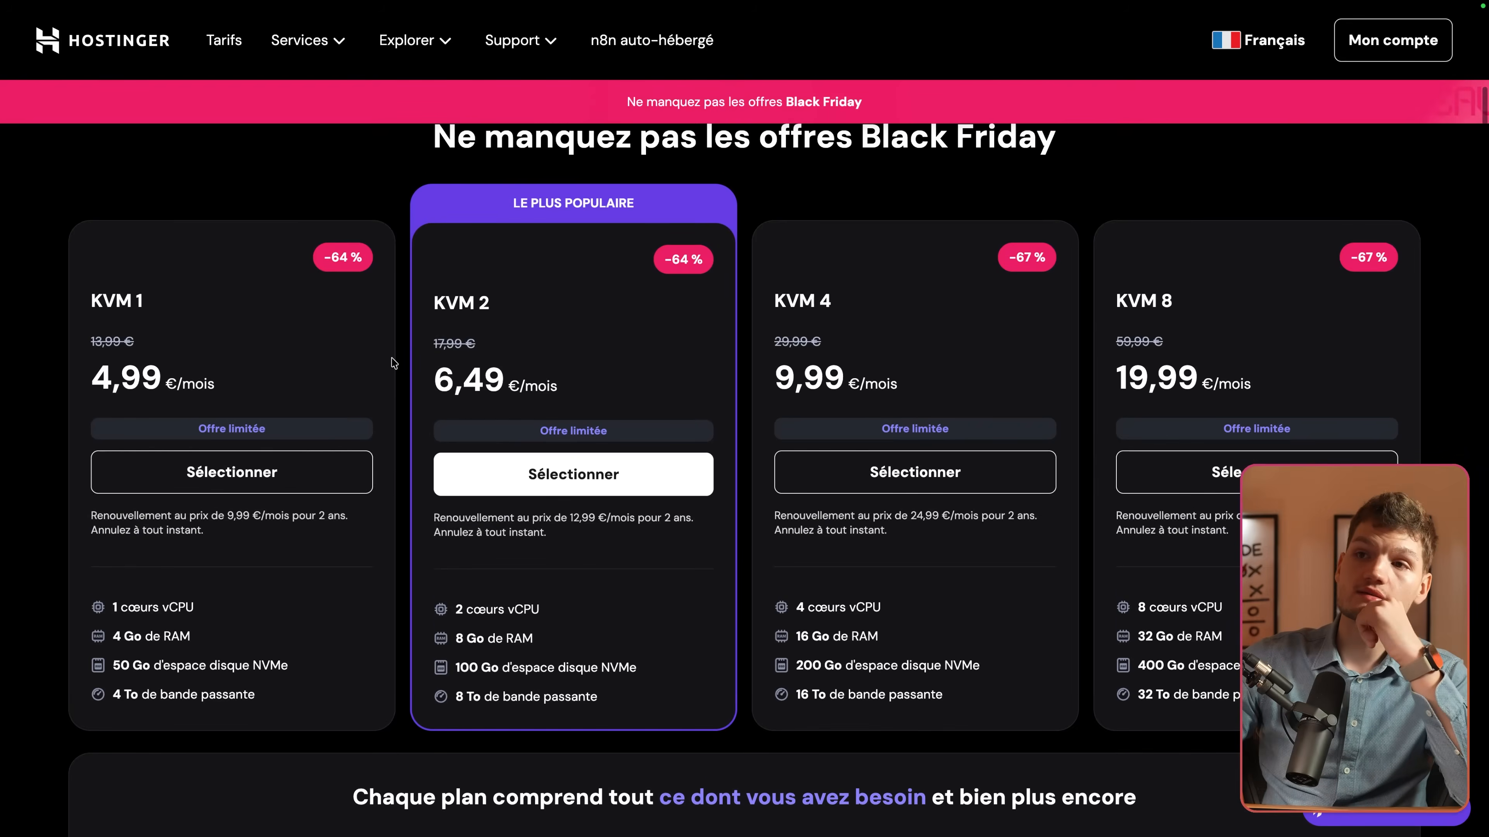